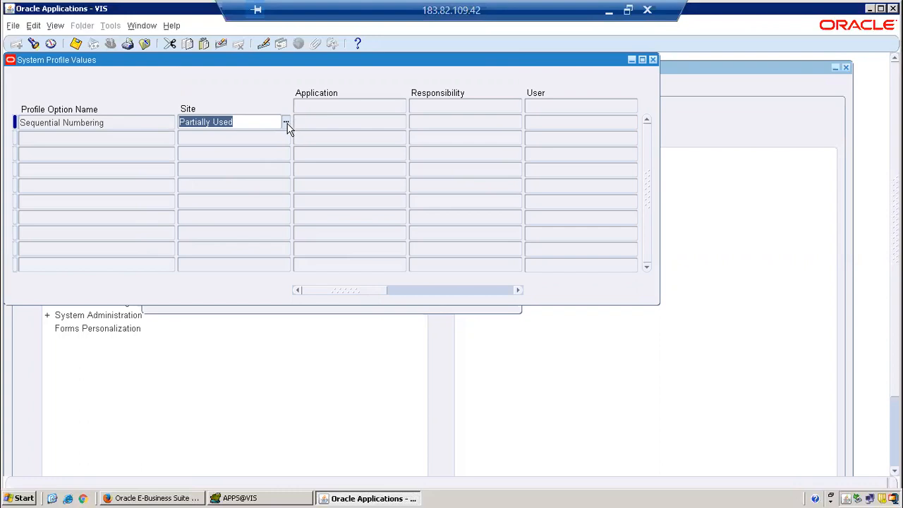
Step: View the available site-level values for the Sequential Numbering profile option and close the profile values form
{"action": "left_click", "coordinate": [287, 123]}
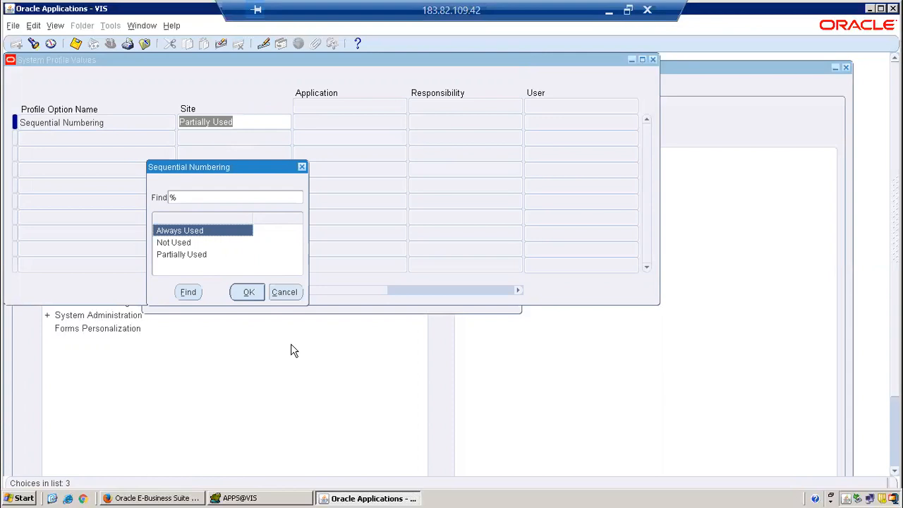
{"action": "left_click", "coordinate": [283, 292]}
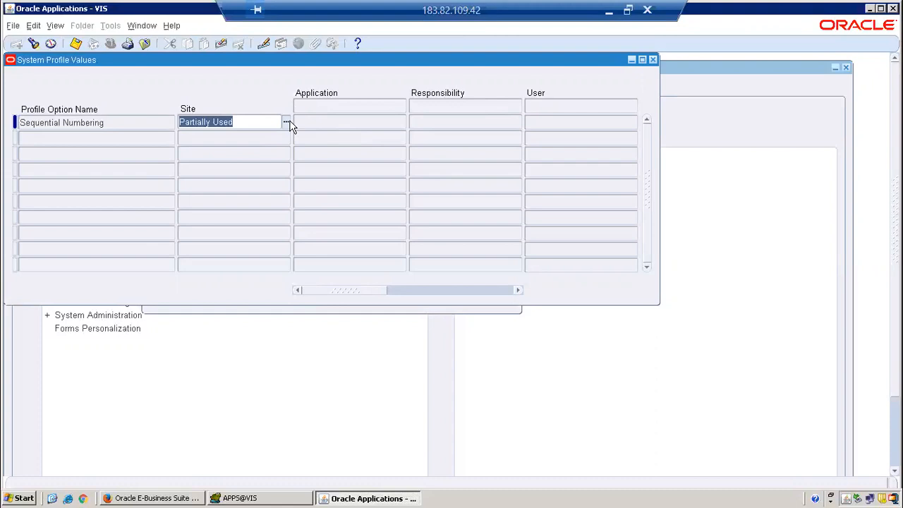
{"action": "left_click", "coordinate": [654, 59]}
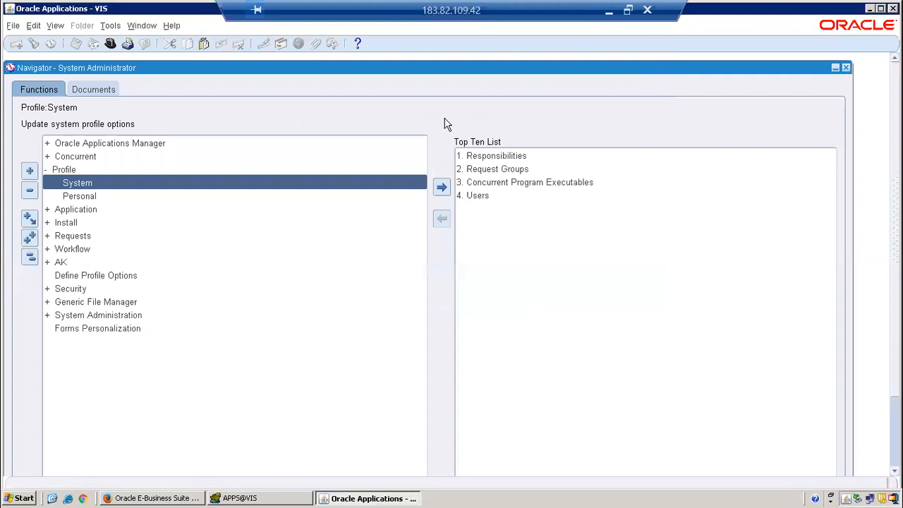
Step: Switch the responsibility to General Ledger, Vision Operations (USA)
{"action": "left_click", "coordinate": [111, 45]}
{"action": "type", "text": "g%"}
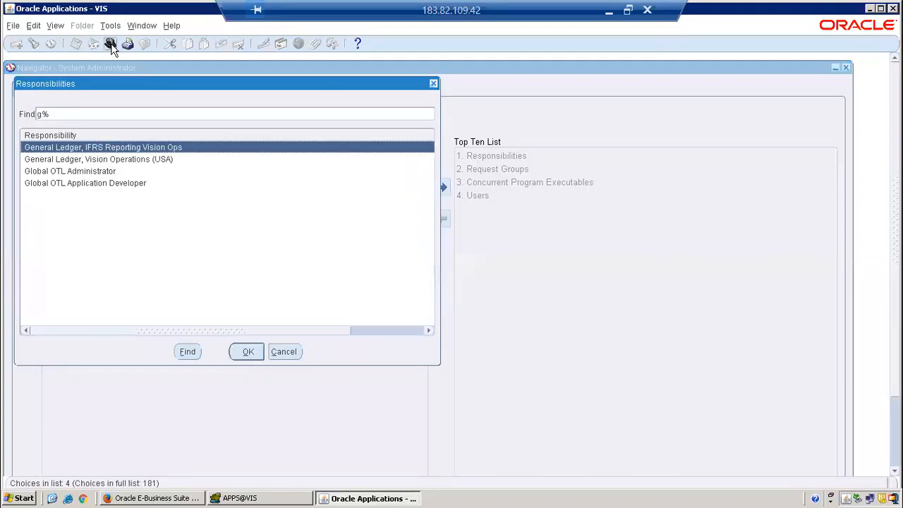
{"action": "key", "text": "Down"}
{"action": "key", "text": "Return"}
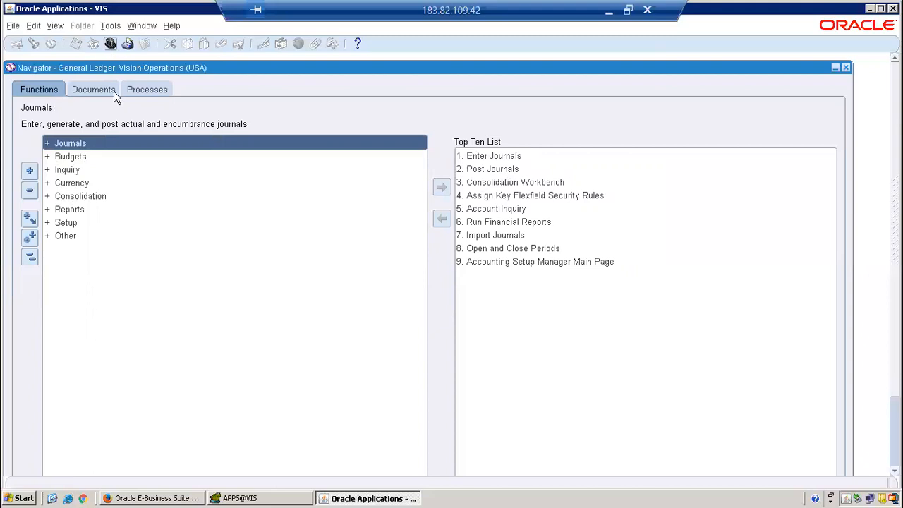
Step: Open the form for defining document sequences from the General Ledger financials setup
{"action": "double_click", "coordinate": [62, 222]}
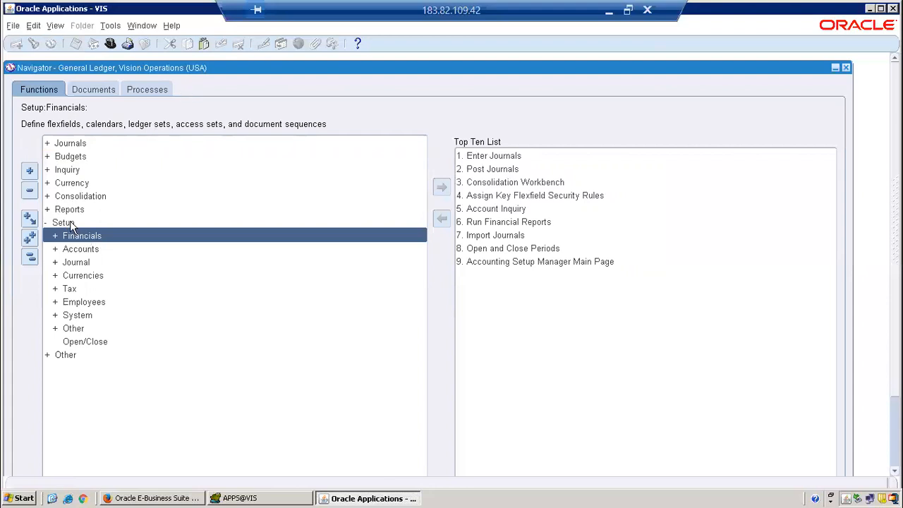
{"action": "double_click", "coordinate": [92, 235]}
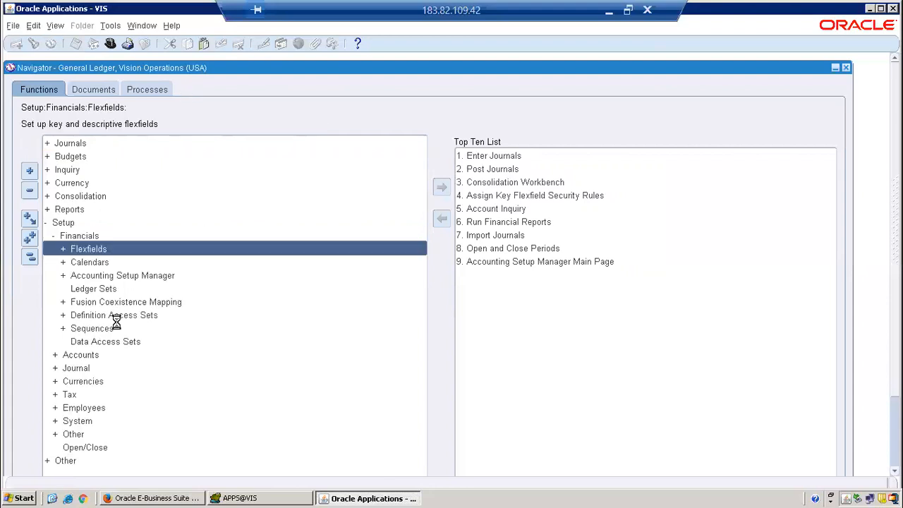
{"action": "double_click", "coordinate": [101, 329]}
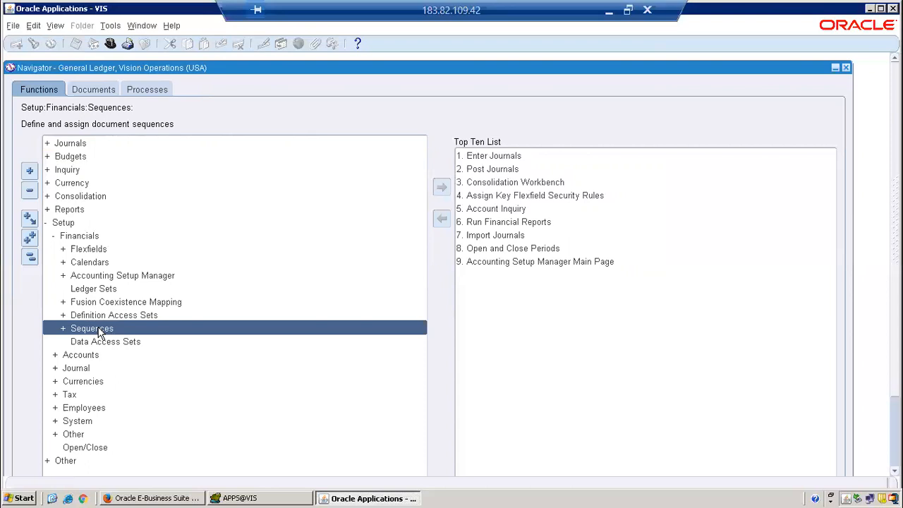
{"action": "double_click", "coordinate": [121, 339]}
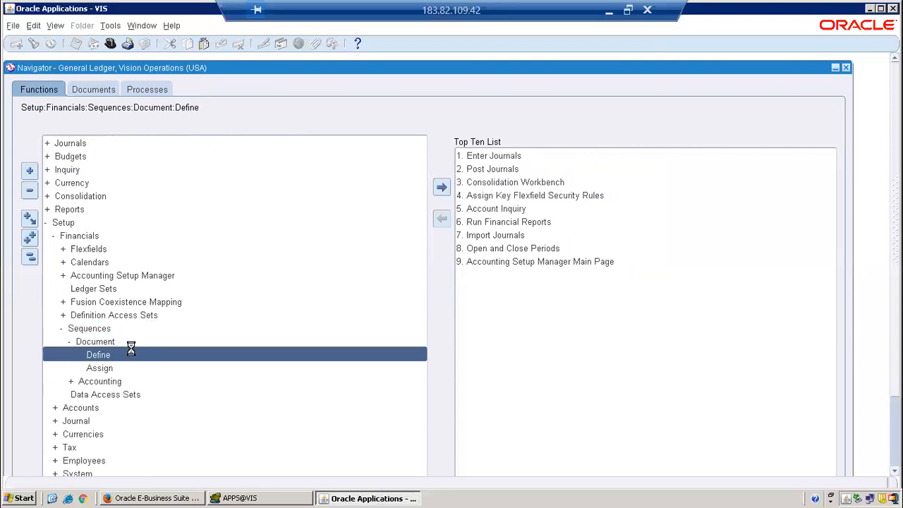
{"action": "double_click", "coordinate": [137, 355]}
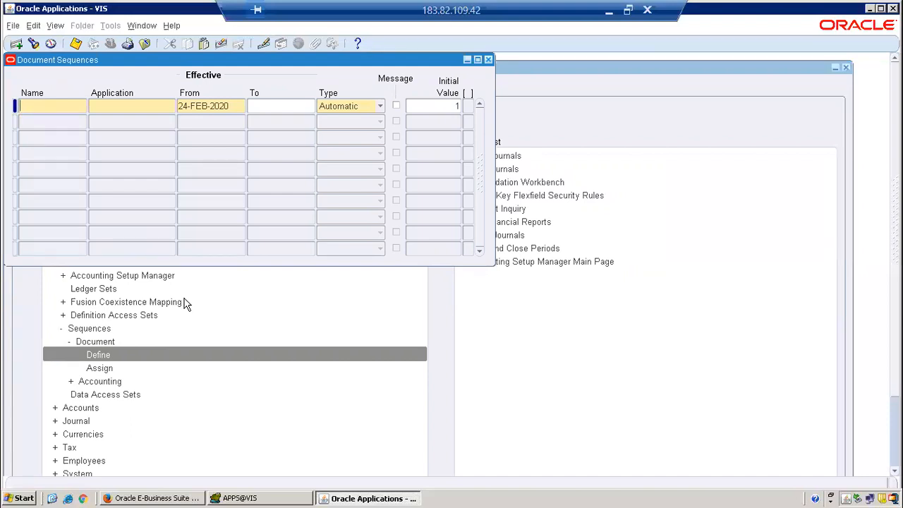
Step: Enter the document sequence ARV_DOC_SEQ for General Ledger, effective from 01-FEB-2020, with an initial value of 10000
{"action": "type", "text": "ARV_DOC_SEQ"}
{"action": "key", "text": "Tab"}
{"action": "type", "text": "general le"}
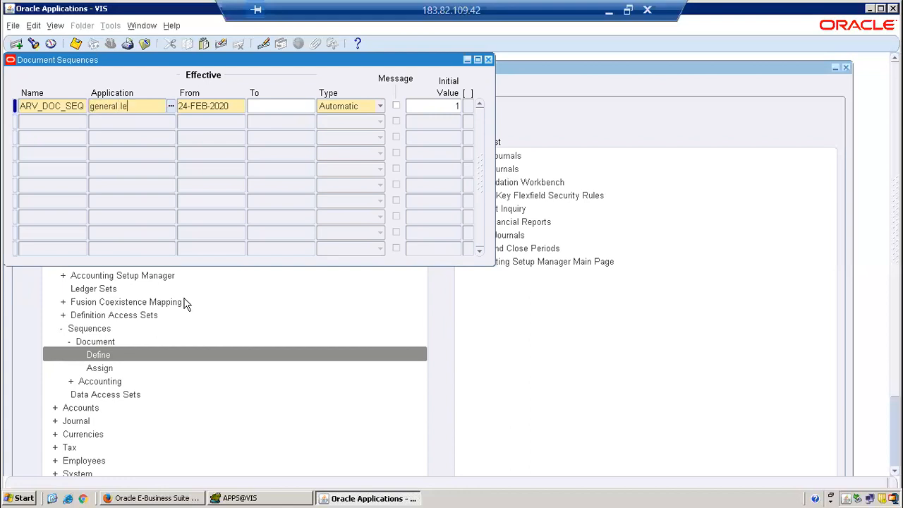
{"action": "key", "text": "Tab"}
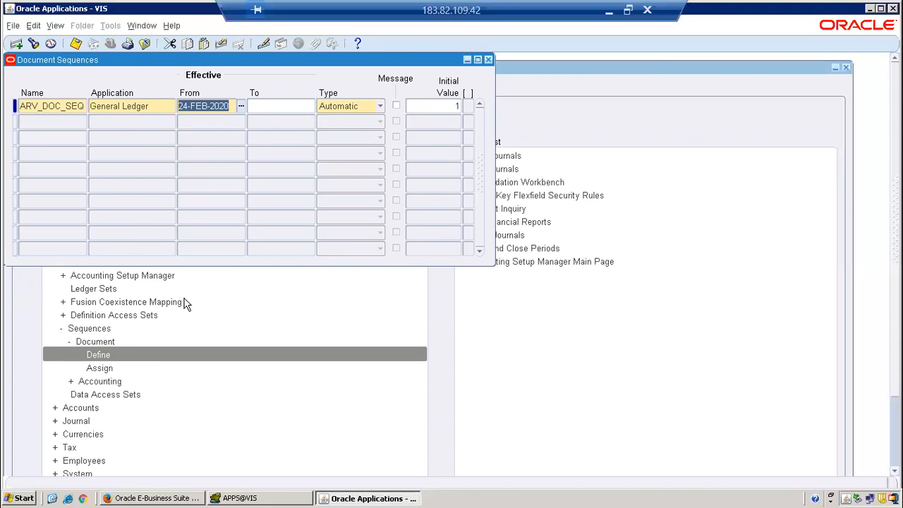
{"action": "type", "text": "01"}
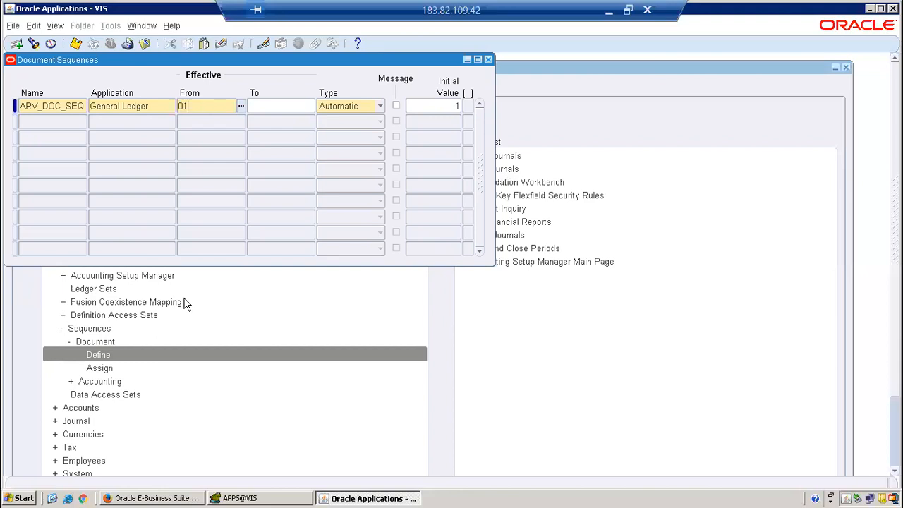
{"action": "type", "text": "-FEB-2020"}
{"action": "key", "text": "Tab"}
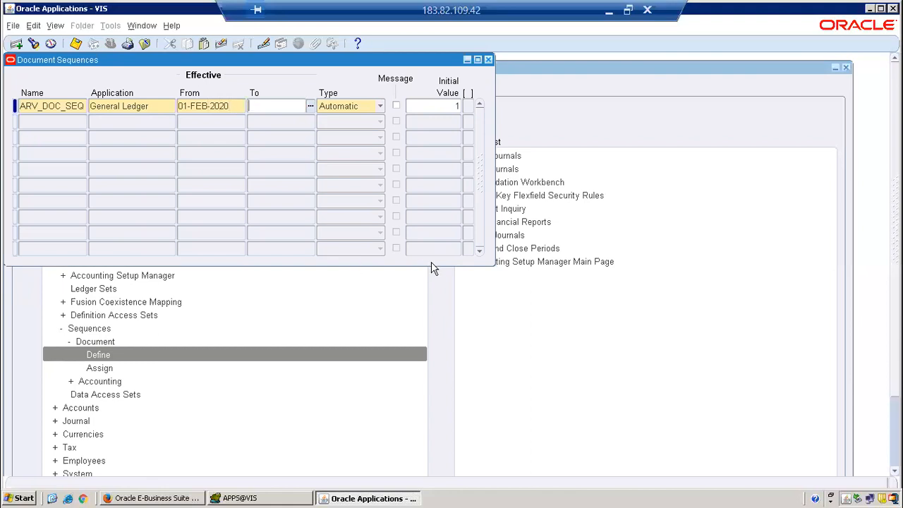
{"action": "left_click", "coordinate": [452, 105]}
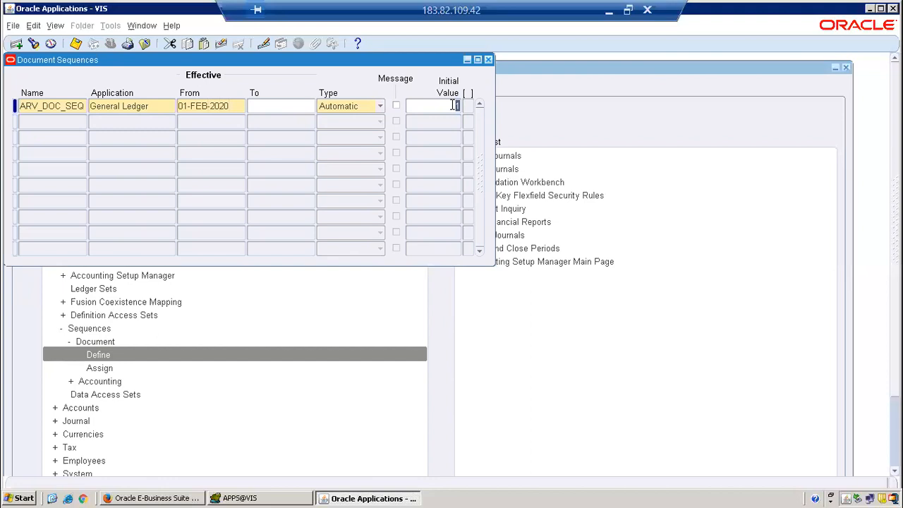
{"action": "type", "text": "10000"}
Step: Change the sequence type to Manual and back to Automatic, re-entering the initial value of 10000
{"action": "left_click", "coordinate": [381, 108]}
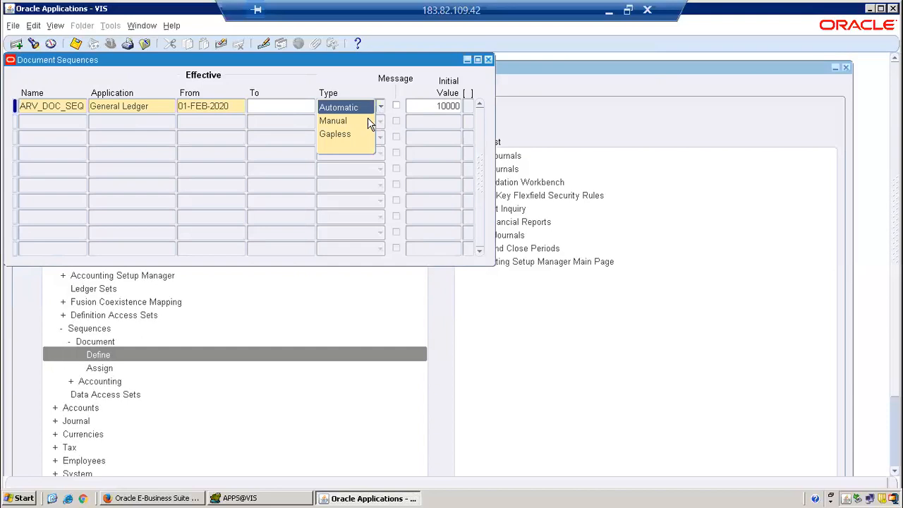
{"action": "left_click", "coordinate": [365, 121]}
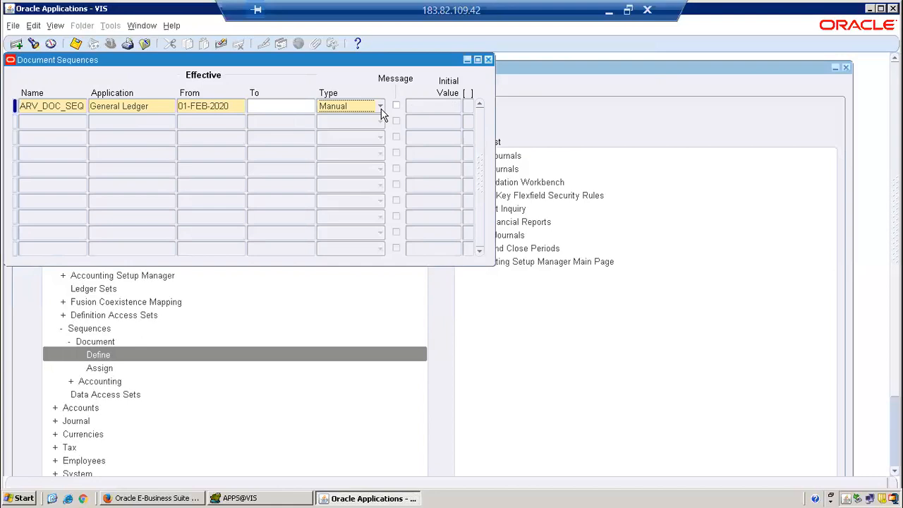
{"action": "left_click", "coordinate": [380, 107]}
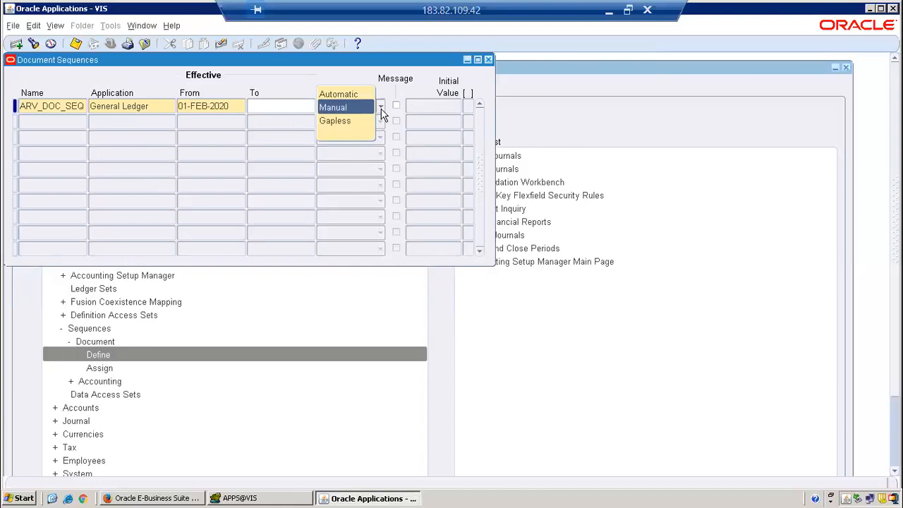
{"action": "left_click", "coordinate": [366, 93]}
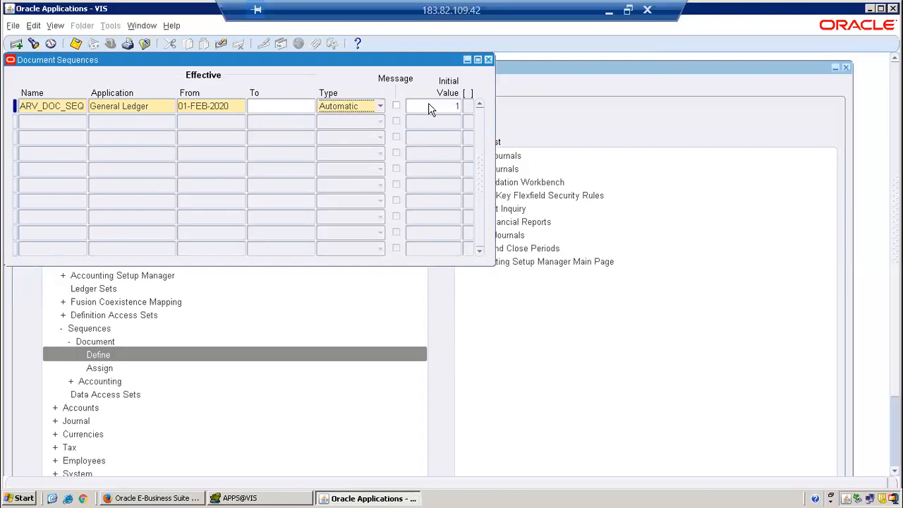
{"action": "left_click", "coordinate": [436, 104]}
{"action": "type", "text": "0000"}
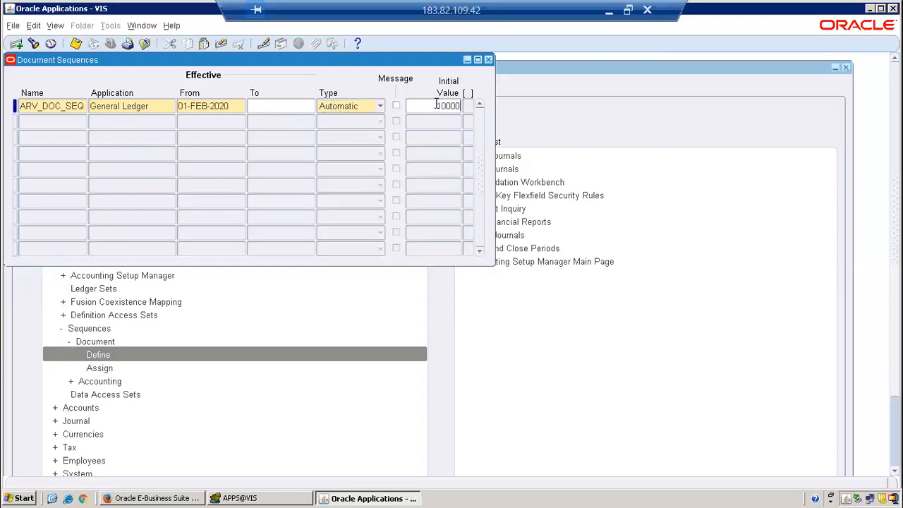
{"action": "left_click", "coordinate": [380, 106]}
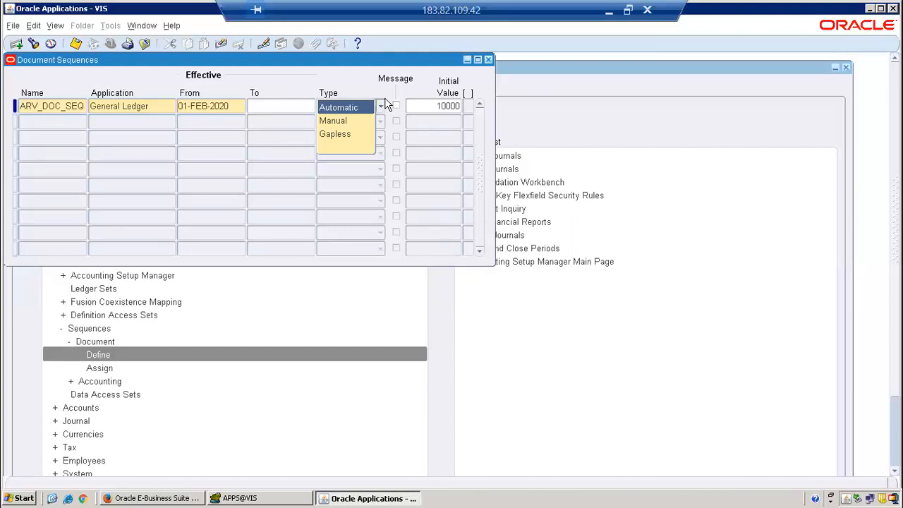
{"action": "left_click", "coordinate": [342, 111]}
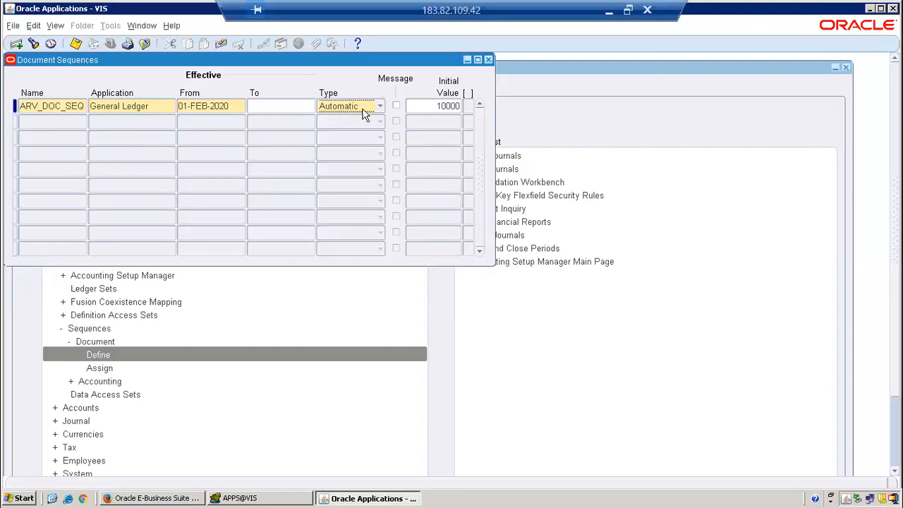
Step: Save the new document sequence and copy its name
{"action": "left_click", "coordinate": [423, 103]}
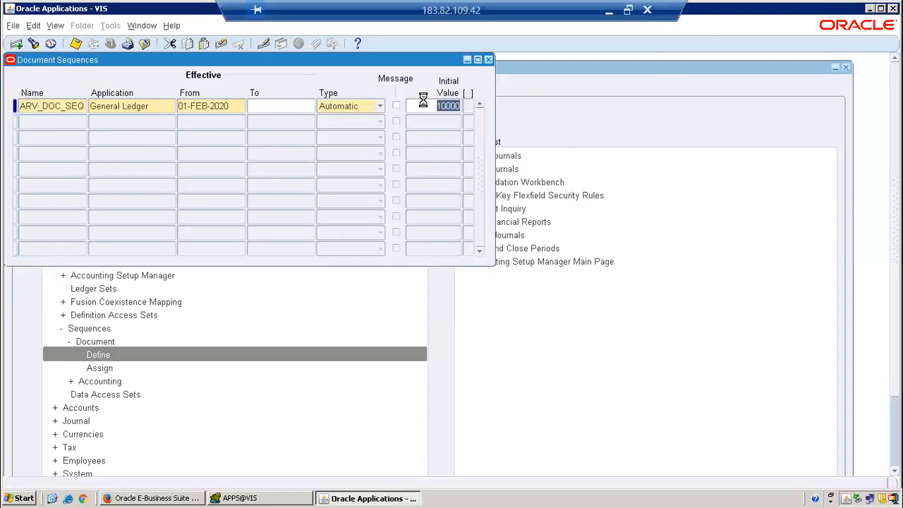
{"action": "key", "text": "ctrl+s"}
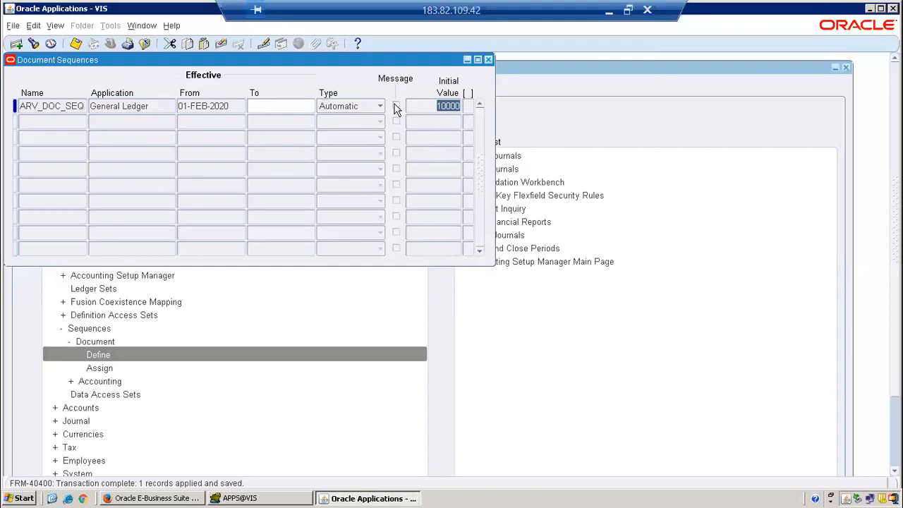
{"action": "left_click", "coordinate": [78, 106]}
{"action": "key", "text": "ctrl+c"}
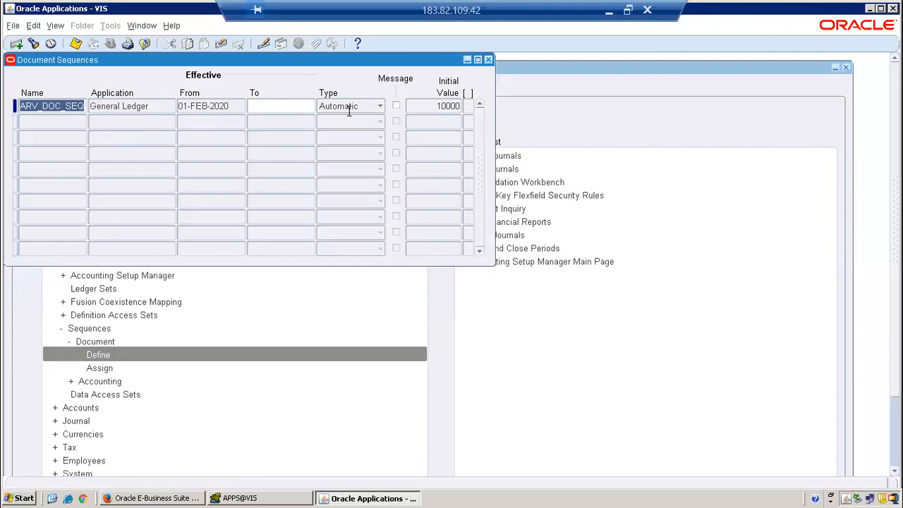
Step: Open the document sequence assignments form and view the categories offered for the General Ledger application
{"action": "left_click", "coordinate": [488, 61]}
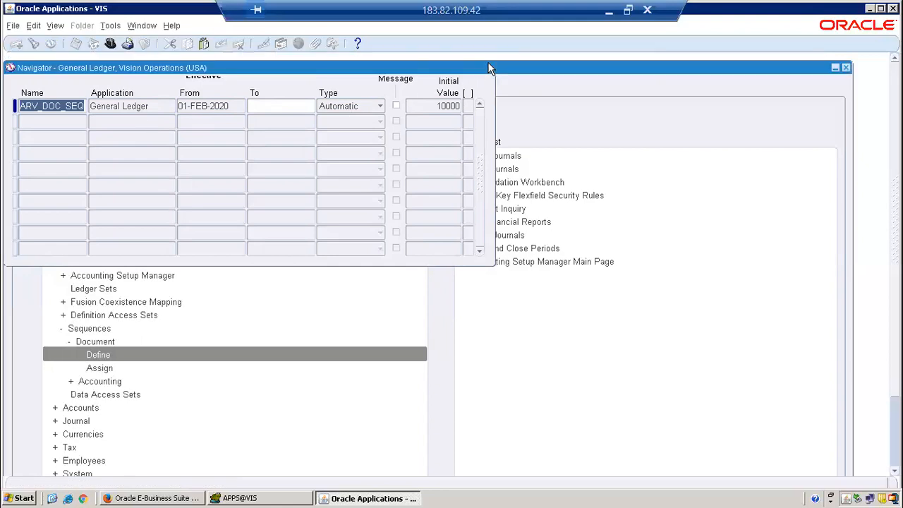
{"action": "double_click", "coordinate": [100, 368]}
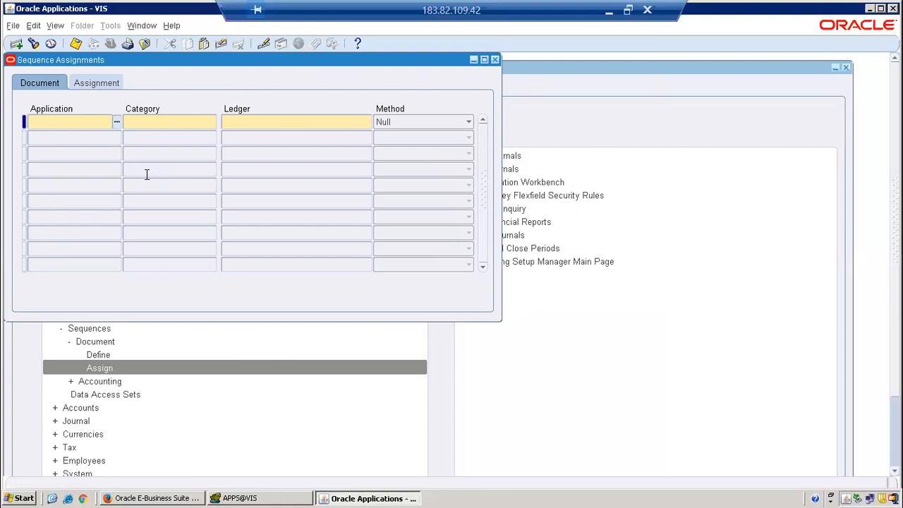
{"action": "type", "text": "general le"}
{"action": "key", "text": "Tab"}
{"action": "left_click", "coordinate": [212, 123]}
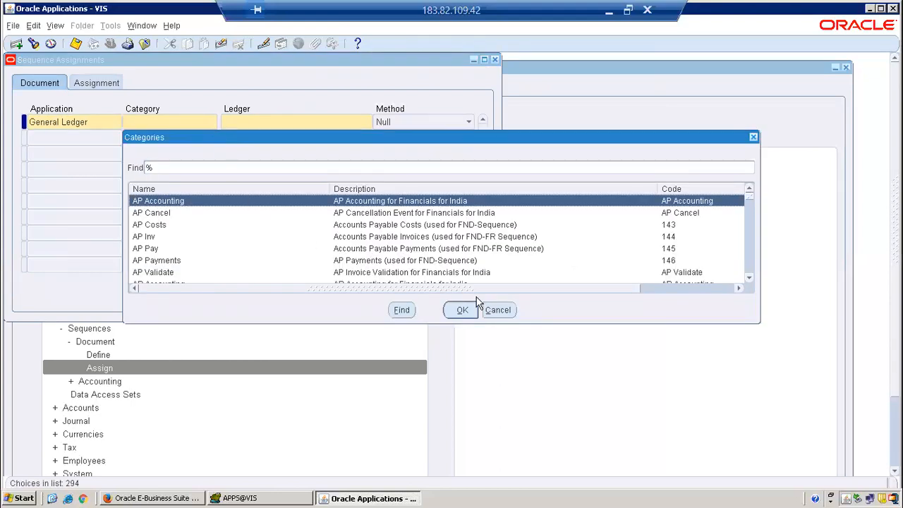
{"action": "left_click", "coordinate": [498, 310]}
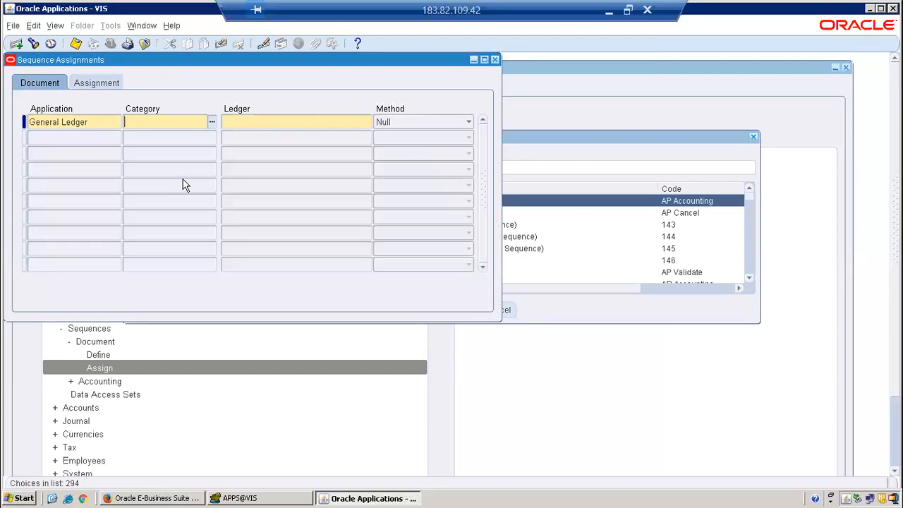
Step: Set the assignment's application to Payables and look through its document categories without choosing one
{"action": "left_click", "coordinate": [95, 123]}
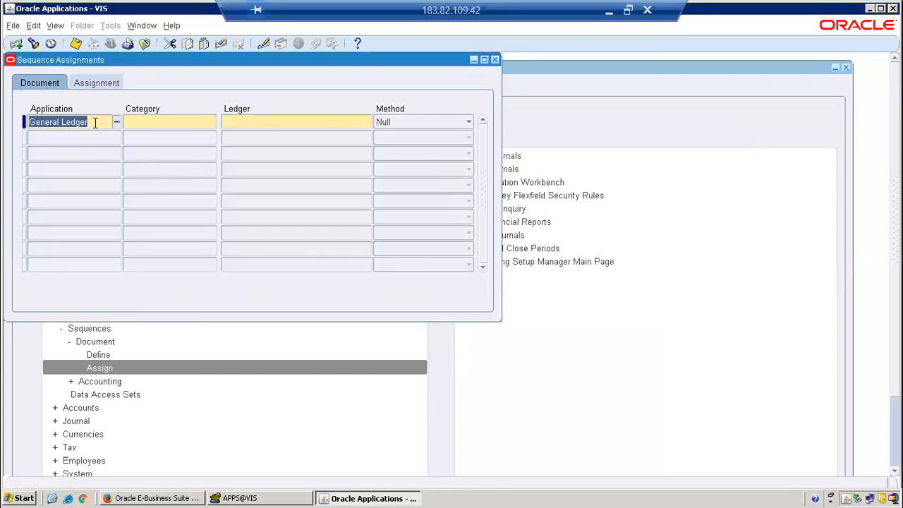
{"action": "type", "text": "payables"}
{"action": "key", "text": "Tab"}
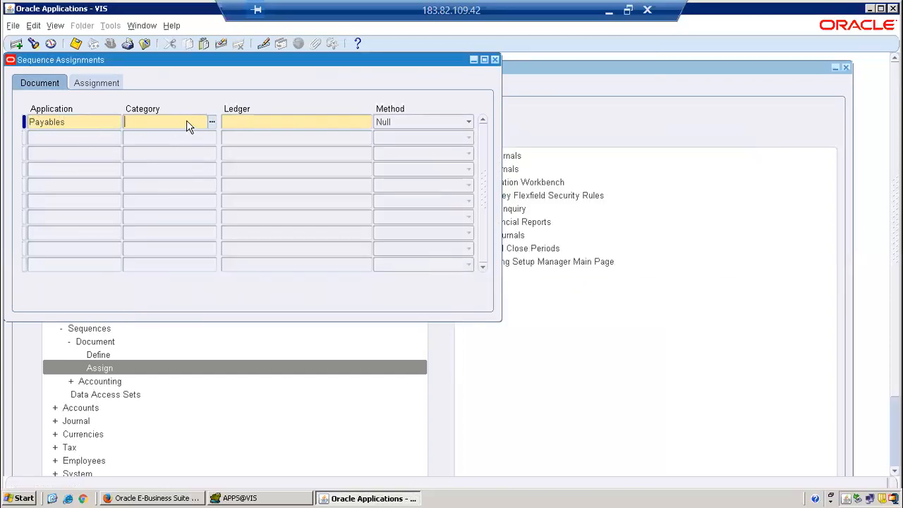
{"action": "left_click", "coordinate": [211, 122]}
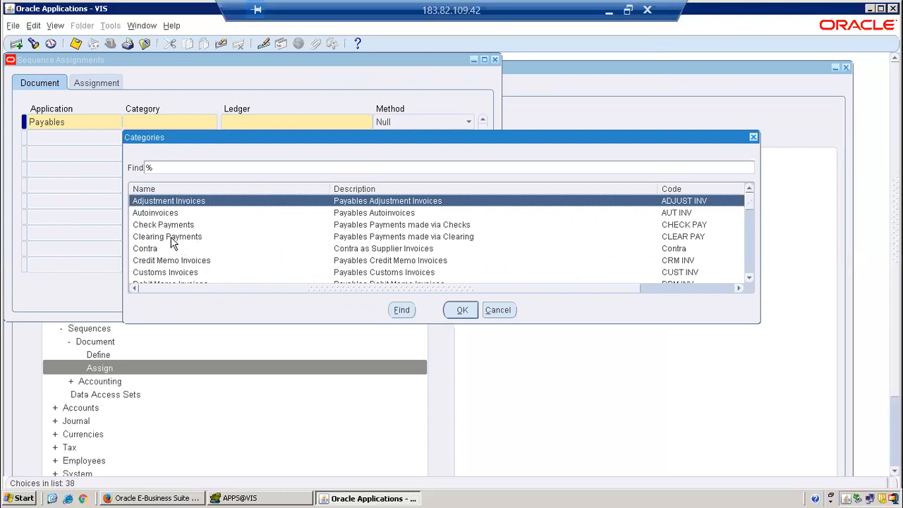
{"action": "left_click_drag", "start_coordinate": [748, 281], "coordinate": [747, 281]}
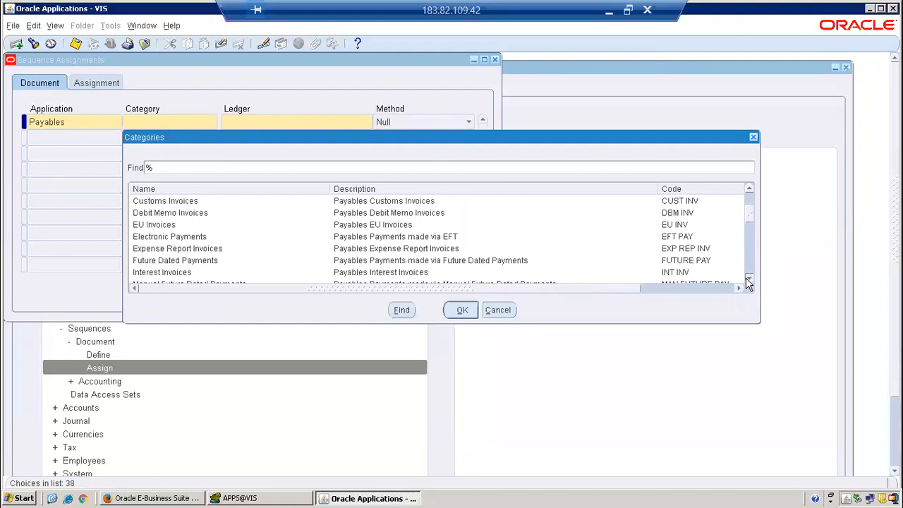
{"action": "left_click", "coordinate": [495, 307]}
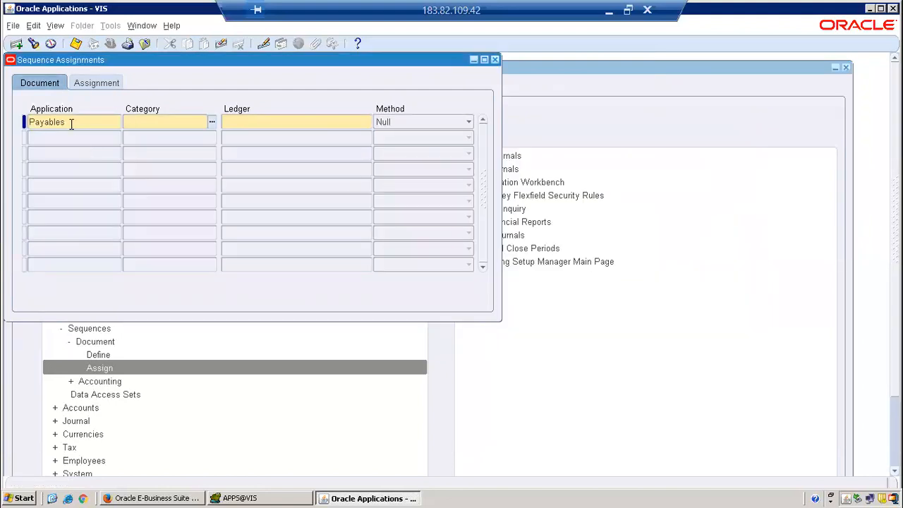
Step: Set the assignment's application to Receivables and look through its document categories without choosing one
{"action": "double_click", "coordinate": [71, 123]}
{"action": "type", "text": "receivables"}
{"action": "key", "text": "Tab"}
{"action": "left_click", "coordinate": [213, 123]}
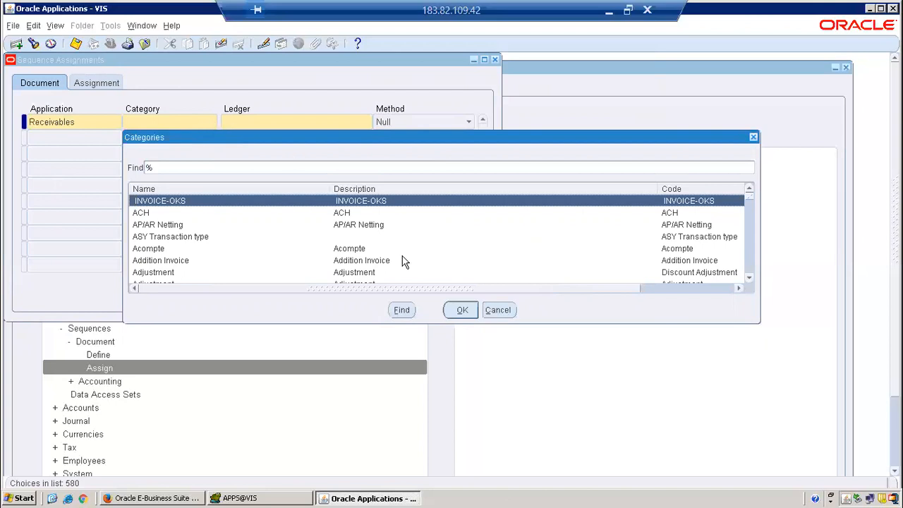
{"action": "left_click", "coordinate": [746, 267]}
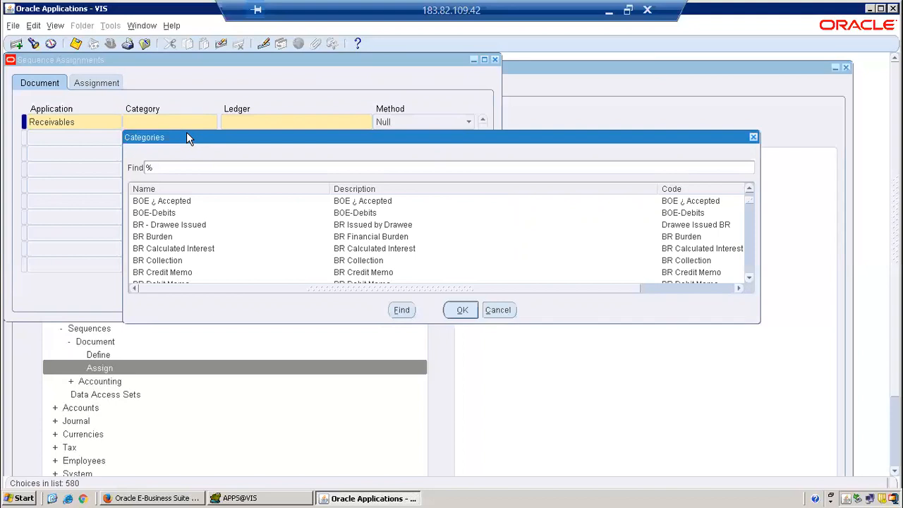
{"action": "left_click", "coordinate": [498, 311]}
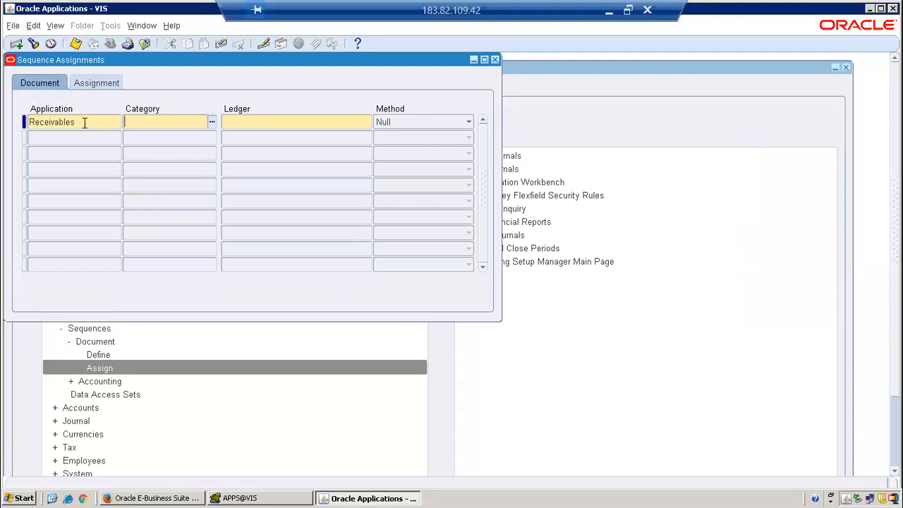
Step: Set the assignment's application to General Ledger, its category to Adjustment and its ledger to Vision Operations (USA)
{"action": "left_click", "coordinate": [85, 127]}
{"action": "type", "text": "gee"}
{"action": "key", "text": "BackSpace"}
{"action": "type", "text": "neral le"}
{"action": "key", "text": "Tab"}
{"action": "type", "text": "adjust"}
{"action": "key", "text": "Tab"}
{"action": "key", "text": "Down"}
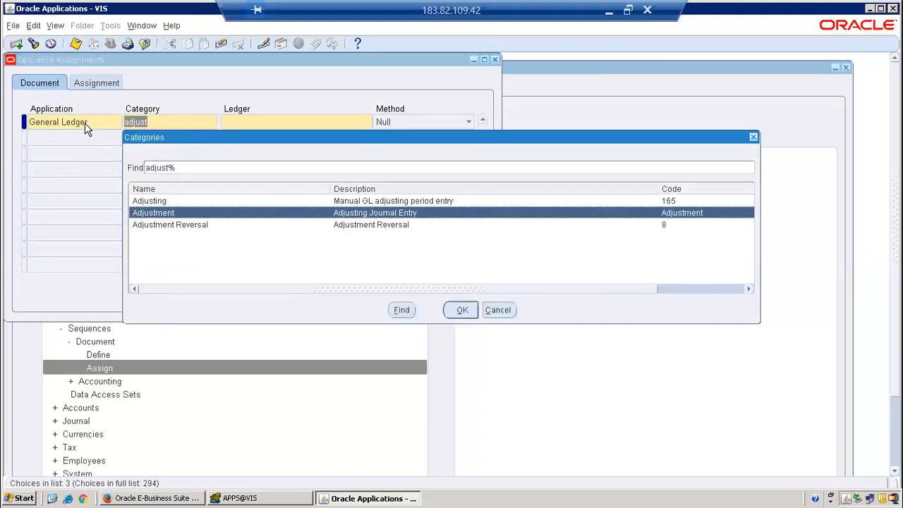
{"action": "key", "text": "Return"}
{"action": "type", "text": "visi"}
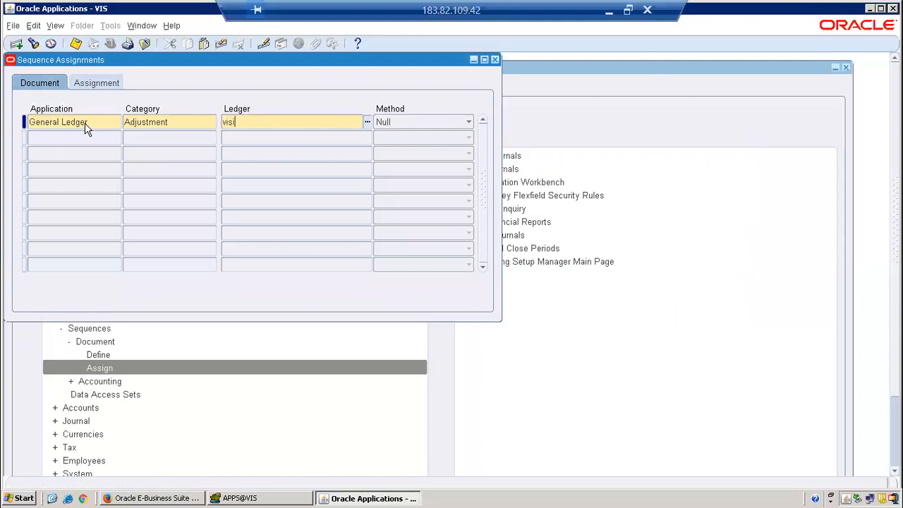
{"action": "type", "text": "on%Ope"}
{"action": "key", "text": "Tab"}
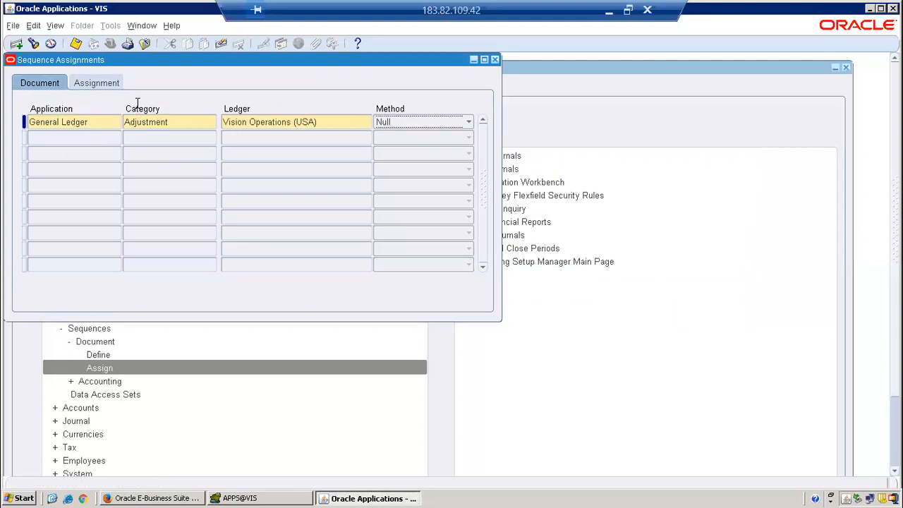
Step: Give the Adjustment assignment a start date of 01-FEB-2020 and the sequence ARV_DOC_SEQ, leaving the end date empty
{"action": "left_click", "coordinate": [110, 86]}
{"action": "type", "text": "01"}
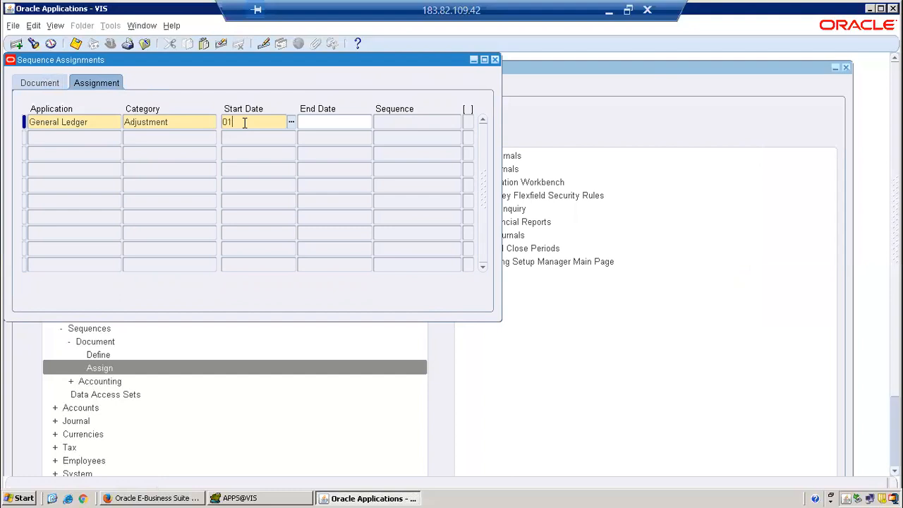
{"action": "type", "text": "-FEB-2020"}
{"action": "key", "text": "Tab"}
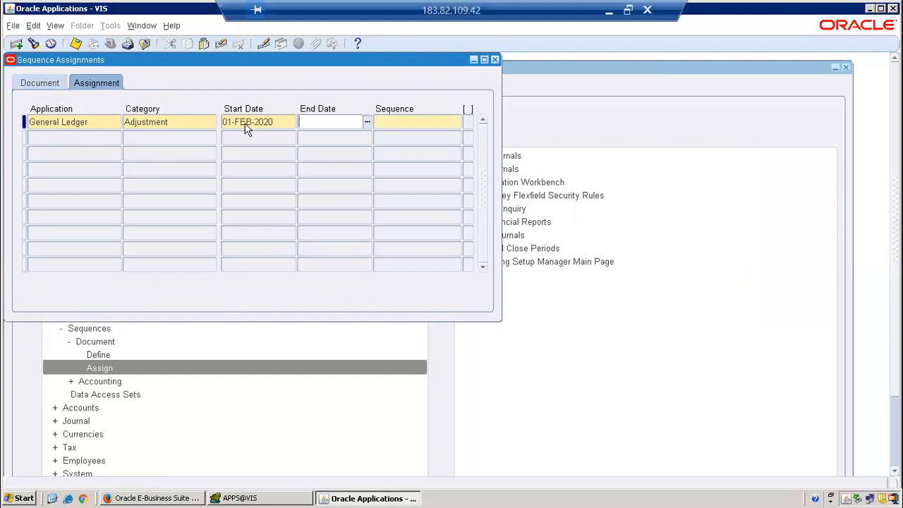
{"action": "left_click", "coordinate": [423, 122]}
{"action": "key", "text": "ctrl+v"}
{"action": "key", "text": "Tab"}
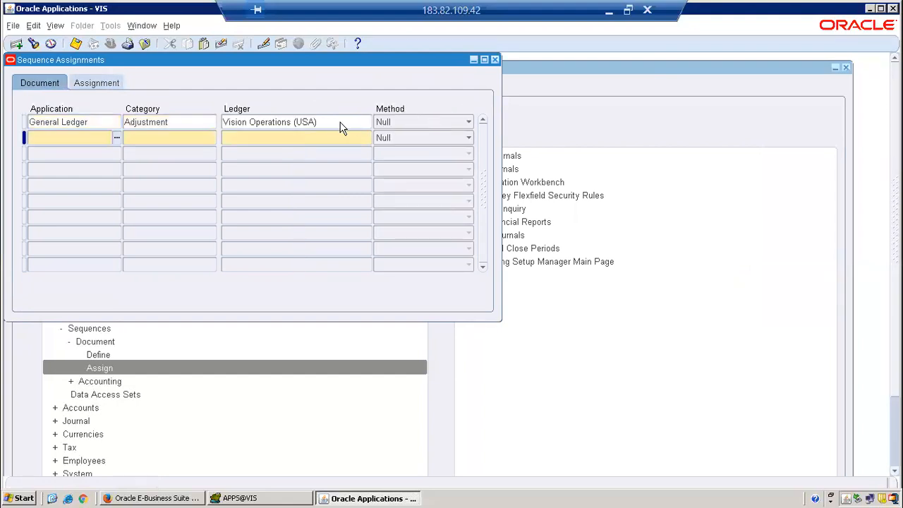
{"action": "key", "text": "shift+Tab"}
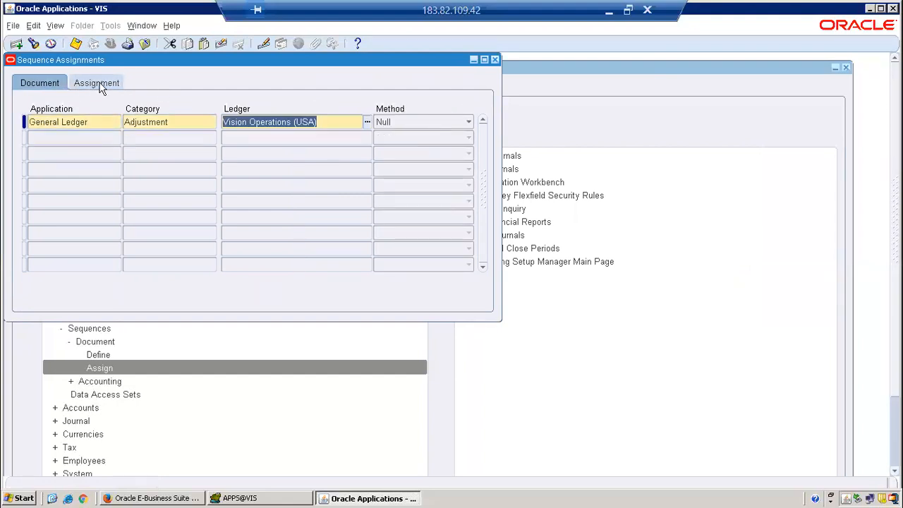
Step: Check the assignment details, keep the method at Null and save the sequence assignment
{"action": "left_click", "coordinate": [99, 83]}
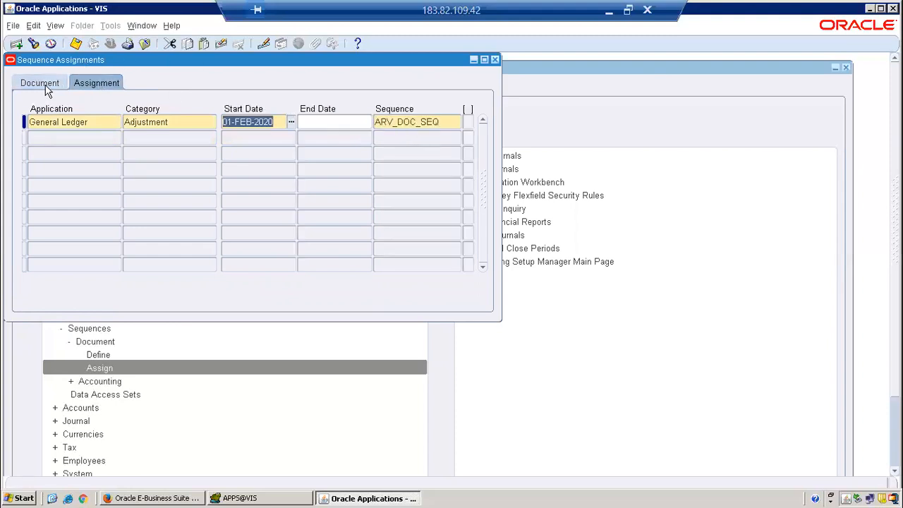
{"action": "left_click", "coordinate": [47, 86]}
{"action": "left_click", "coordinate": [413, 123]}
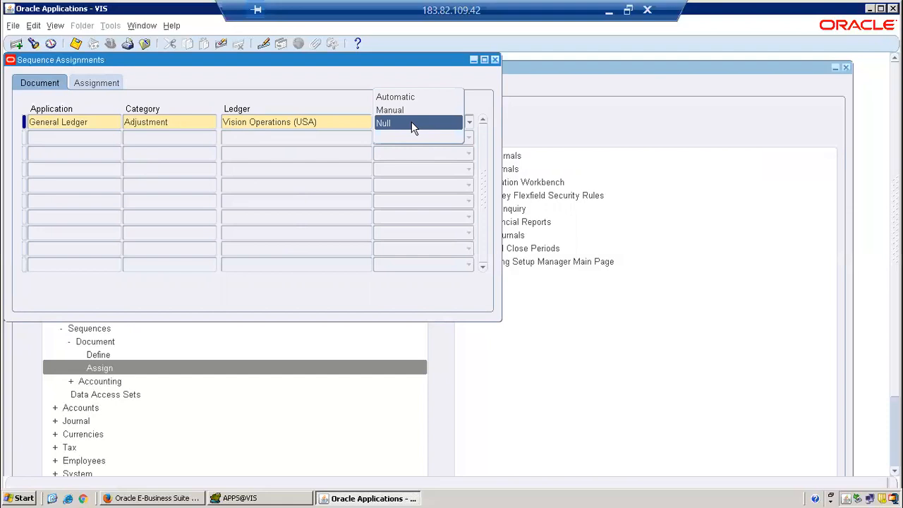
{"action": "left_click", "coordinate": [411, 123]}
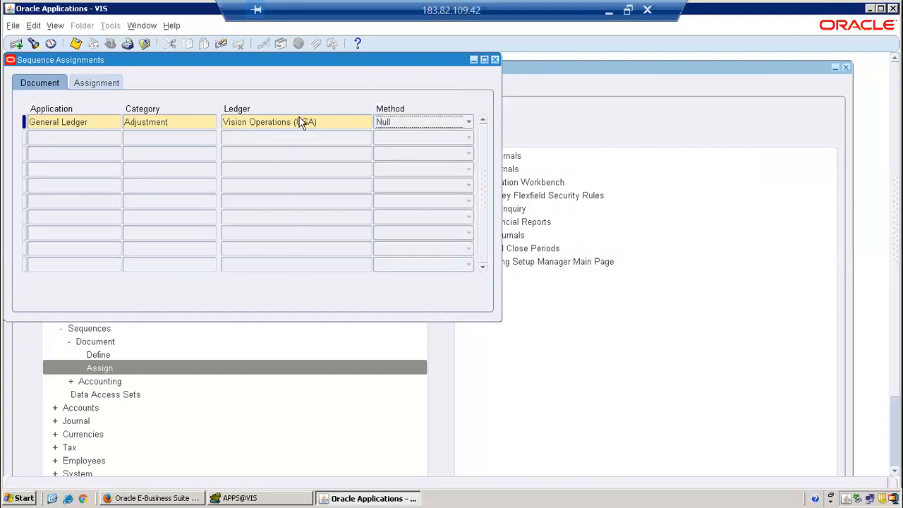
{"action": "left_click", "coordinate": [326, 118]}
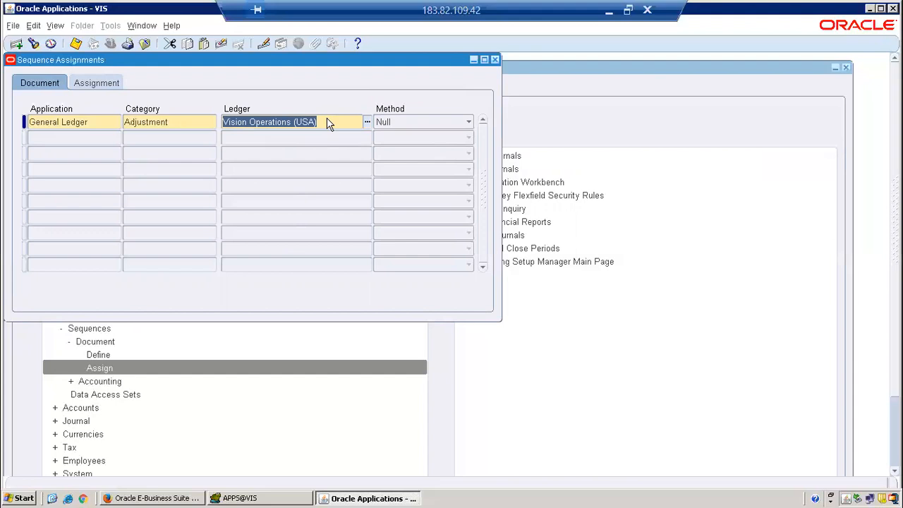
{"action": "key", "text": "ctrl+s"}
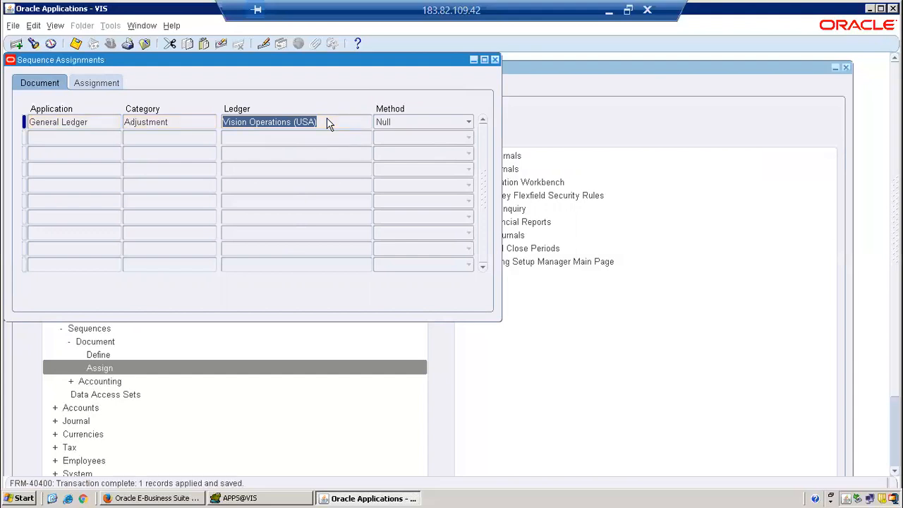
Step: Review the category and sequence of the saved assignment and close the Sequence Assignments form
{"action": "left_click", "coordinate": [110, 87]}
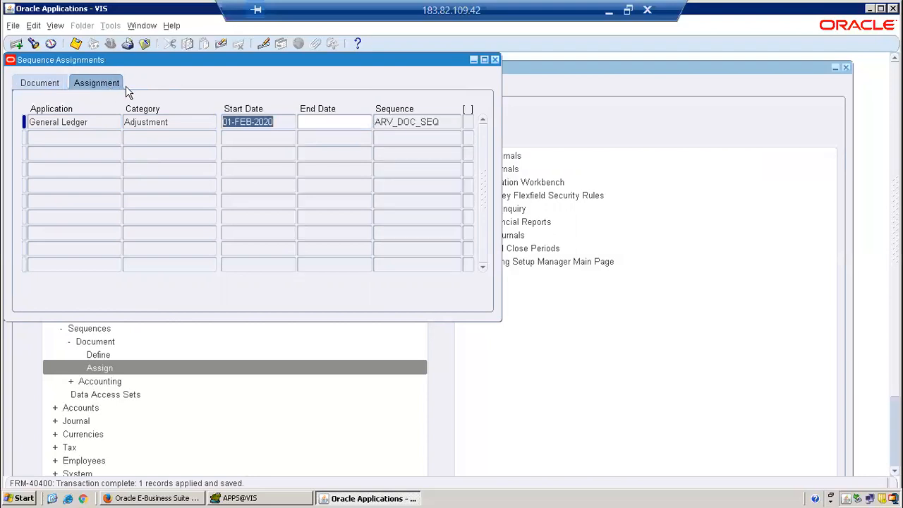
{"action": "left_click", "coordinate": [438, 122]}
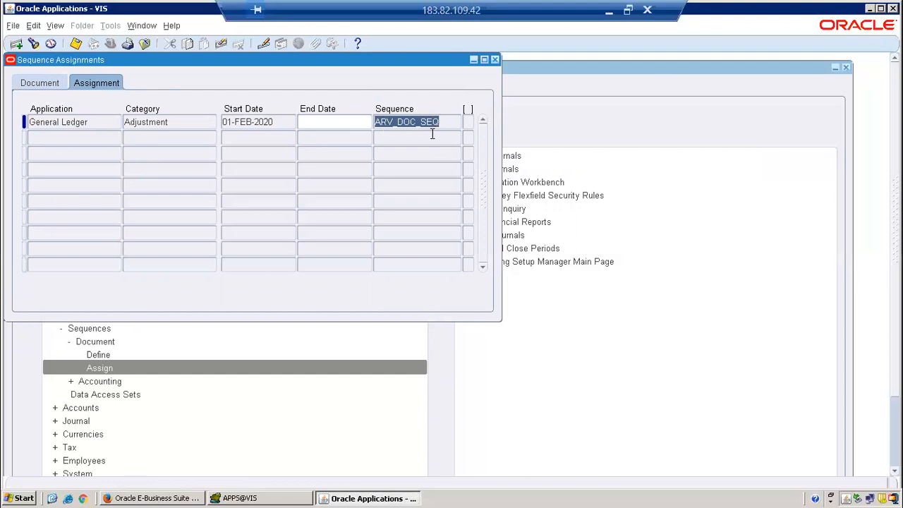
{"action": "left_click", "coordinate": [186, 124]}
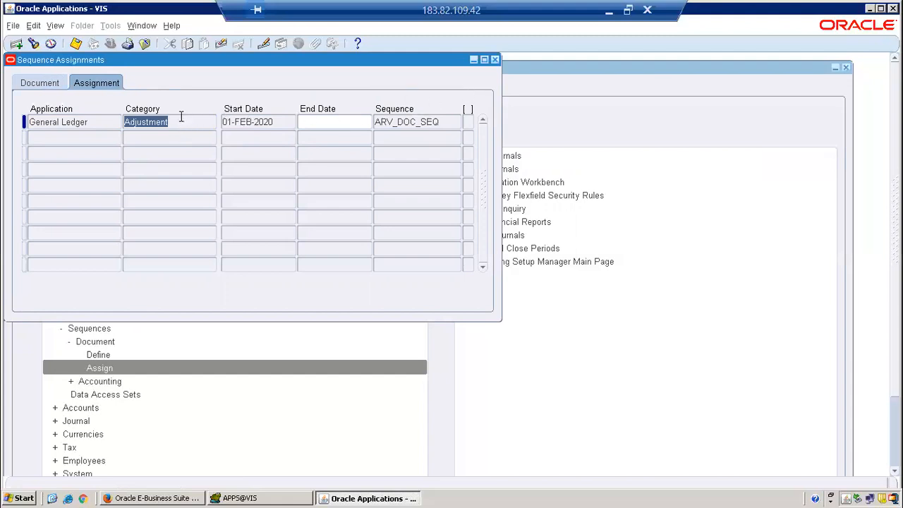
{"action": "left_click", "coordinate": [439, 123]}
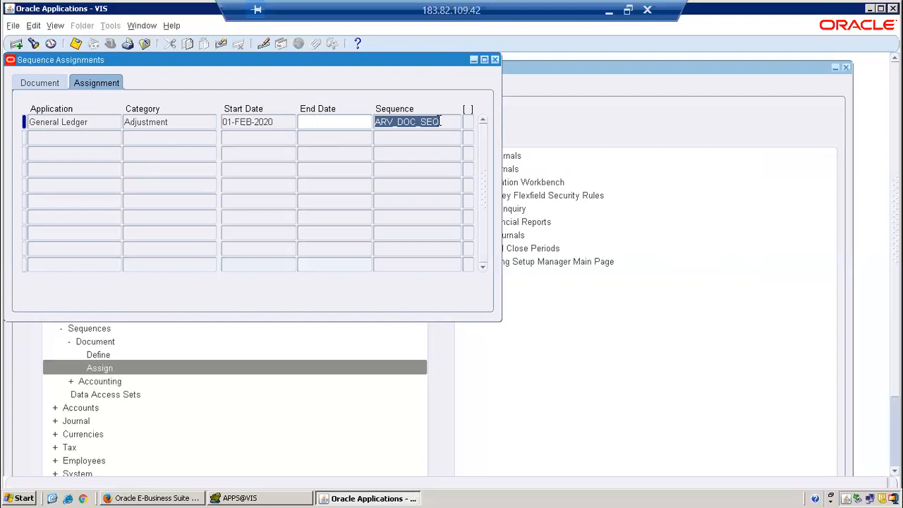
{"action": "left_click", "coordinate": [495, 60]}
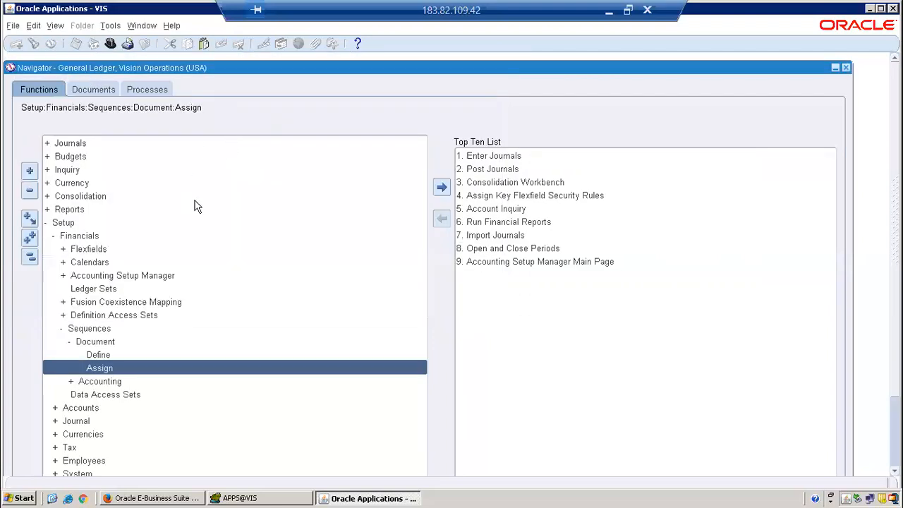
Step: Start a new General Ledger journal named Test Doc Sequence and check its ledger and category
{"action": "left_click", "coordinate": [30, 256]}
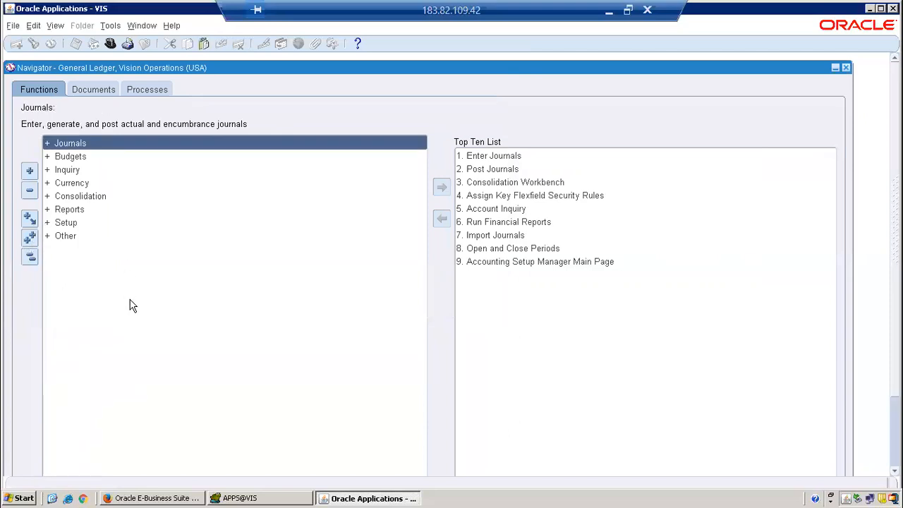
{"action": "double_click", "coordinate": [65, 145]}
{"action": "double_click", "coordinate": [86, 156]}
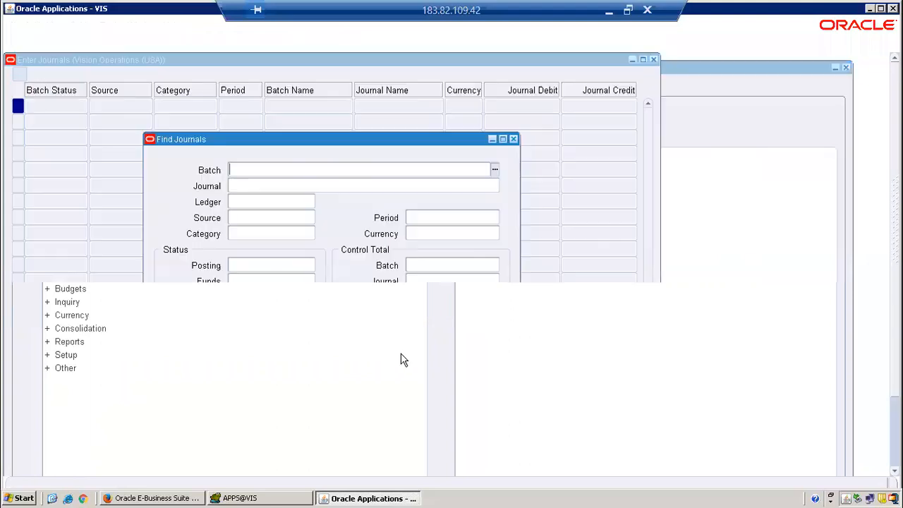
{"action": "left_click", "coordinate": [406, 346]}
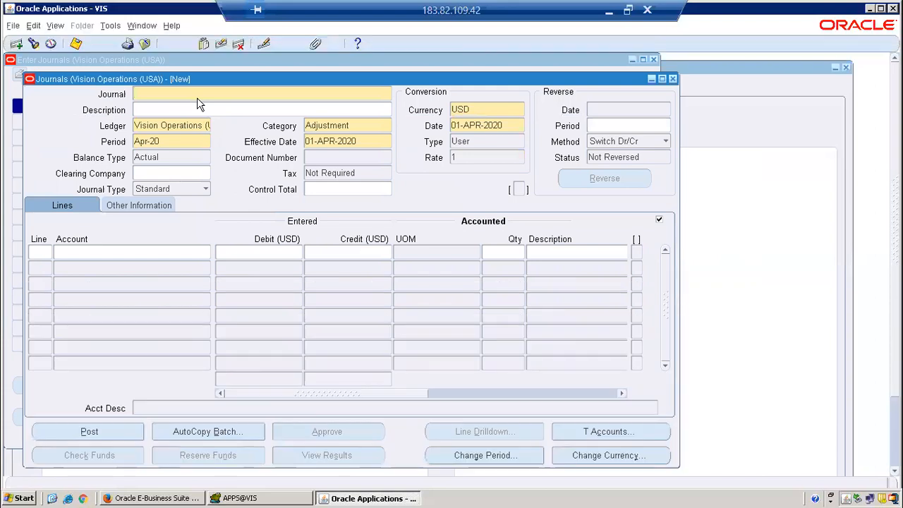
{"action": "type", "text": "Test Doc Sequence"}
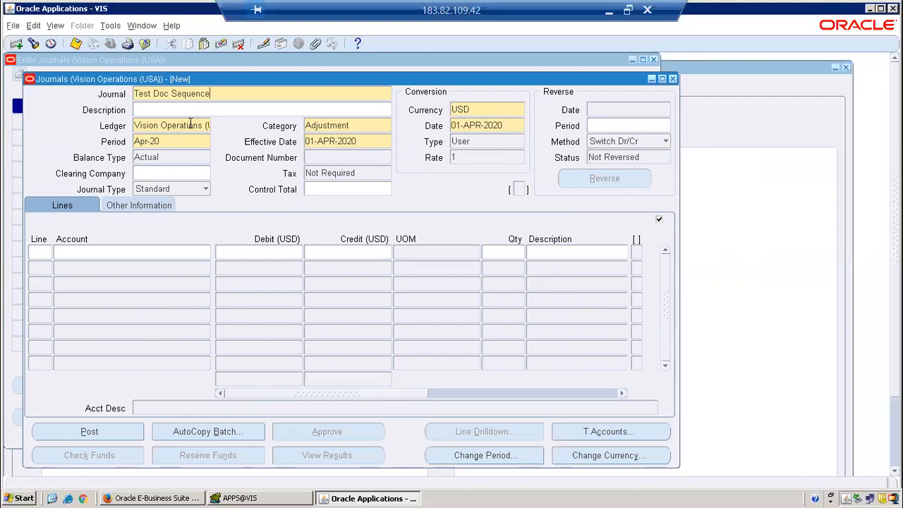
{"action": "left_click", "coordinate": [180, 126]}
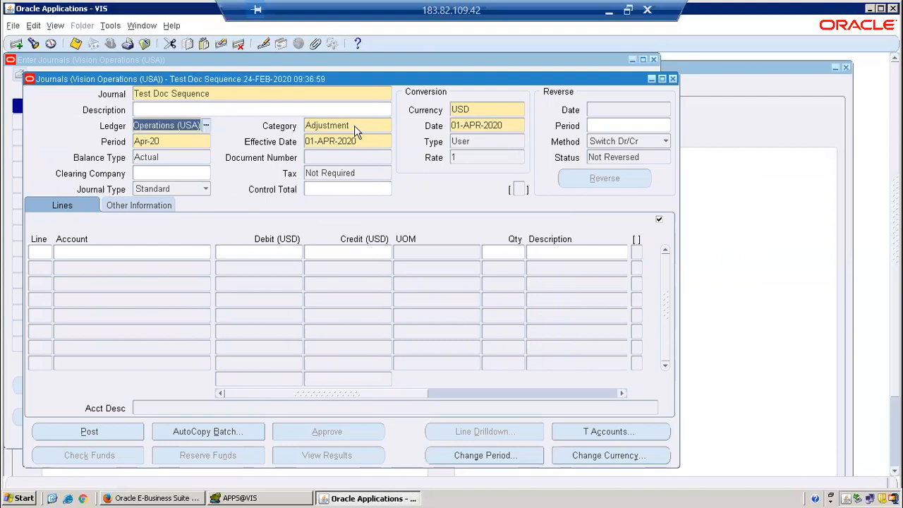
{"action": "left_click", "coordinate": [354, 125]}
Step: Try to set the journal's period to Feb-20, dismissing the list of available periods
{"action": "left_click", "coordinate": [176, 143]}
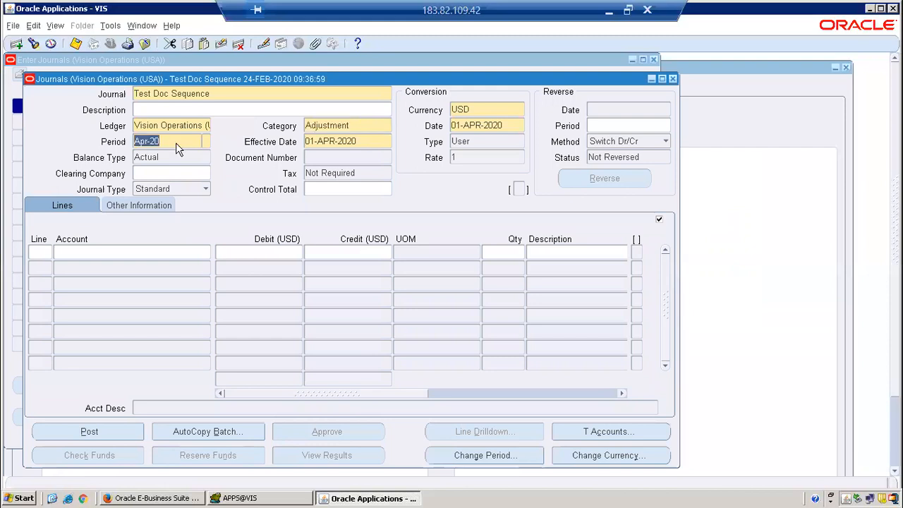
{"action": "type", "text": "feb-2"}
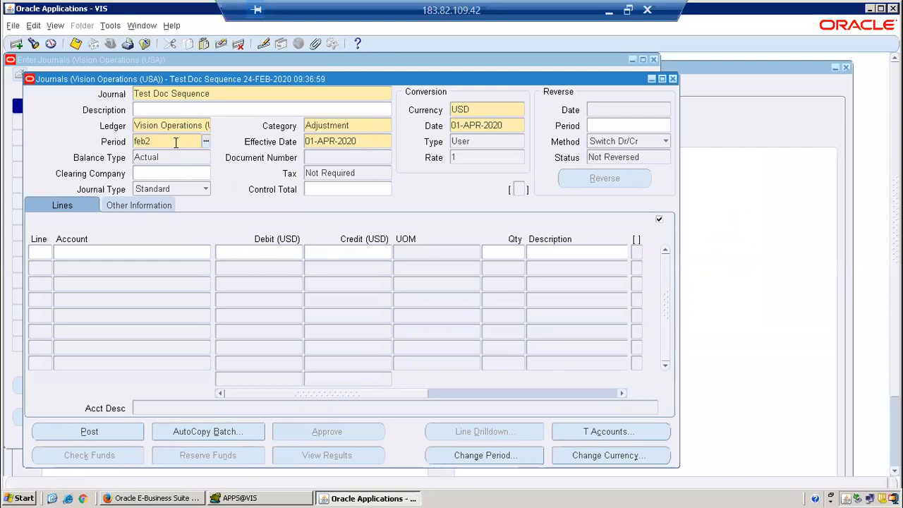
{"action": "type", "text": "0"}
{"action": "key", "text": "Tab"}
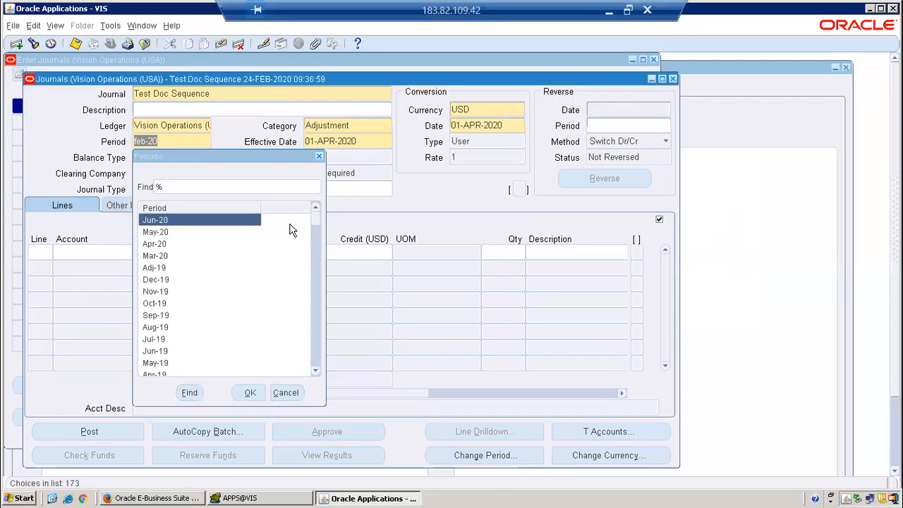
{"action": "key", "text": "Escape"}
{"action": "type", "text": "FEb-20"}
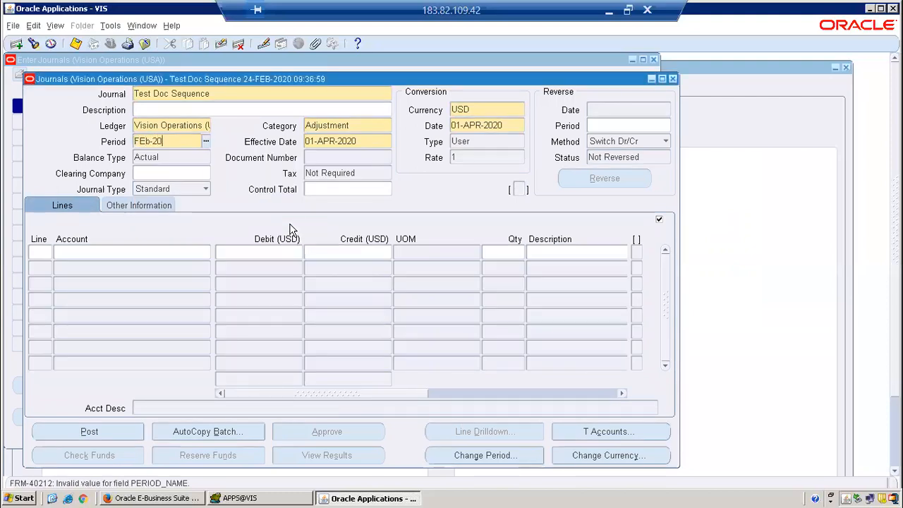
{"action": "key", "text": "Tab"}
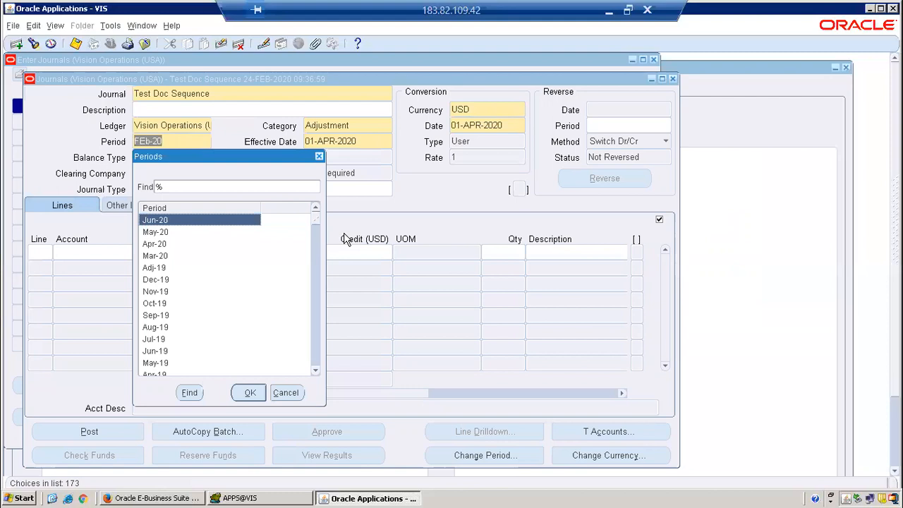
{"action": "left_click", "coordinate": [298, 392]}
{"action": "left_click", "coordinate": [674, 79]}
{"action": "left_click", "coordinate": [295, 393]}
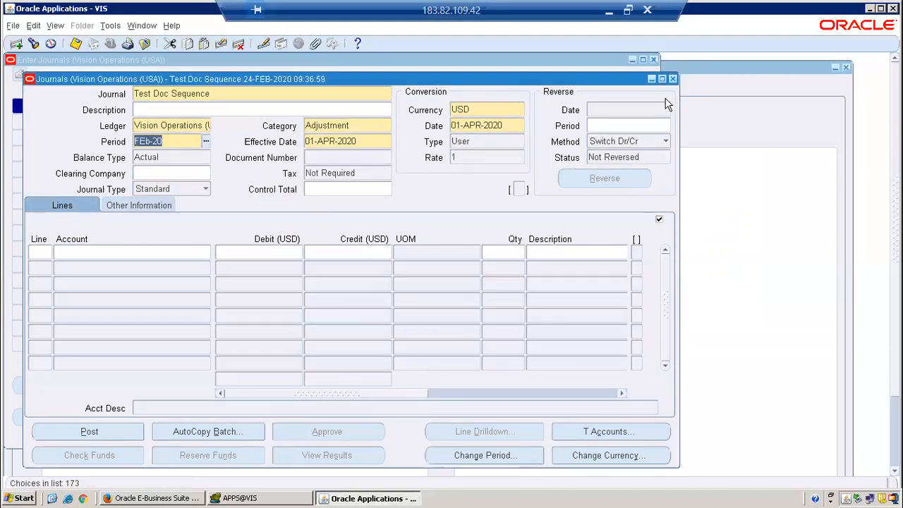
Step: Clear the journal's period, delete the unsaved Test Doc Sequence journal and return to the Navigator
{"action": "key", "text": "Delete"}
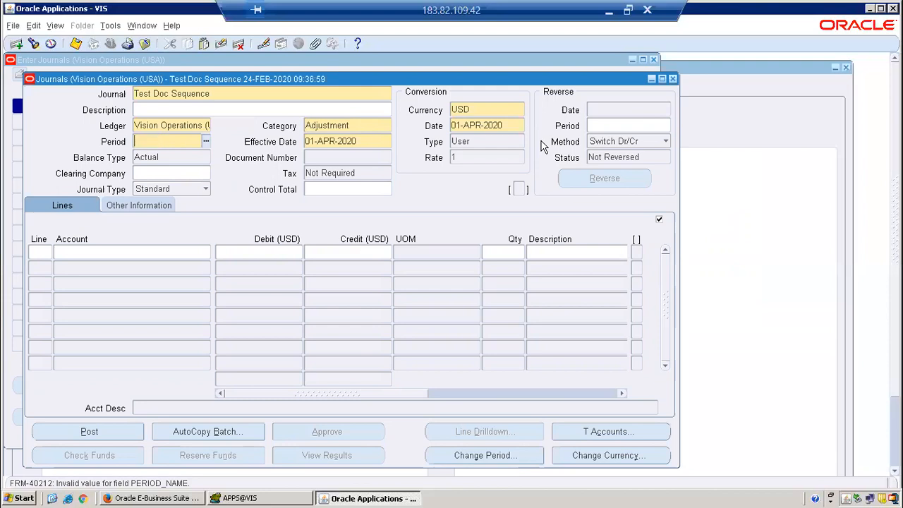
{"action": "left_click", "coordinate": [674, 84]}
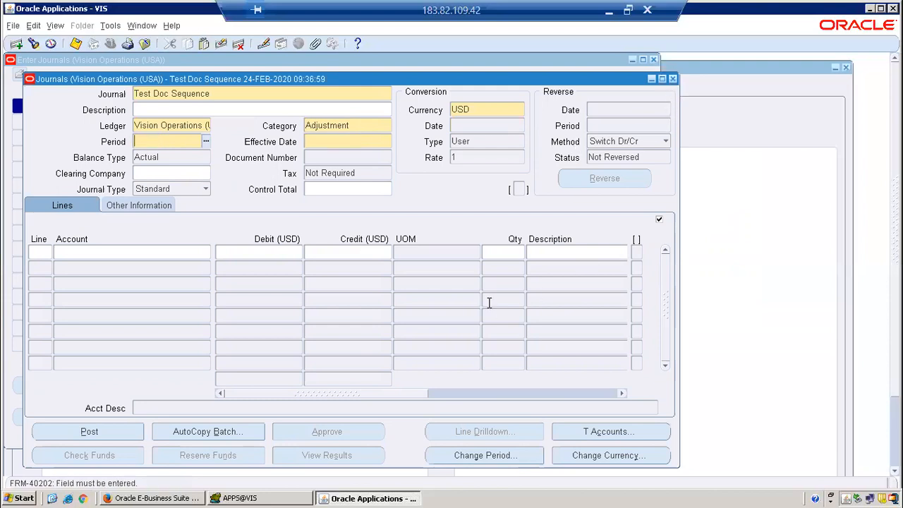
{"action": "key", "text": "alt+e"}
{"action": "key", "text": "d"}
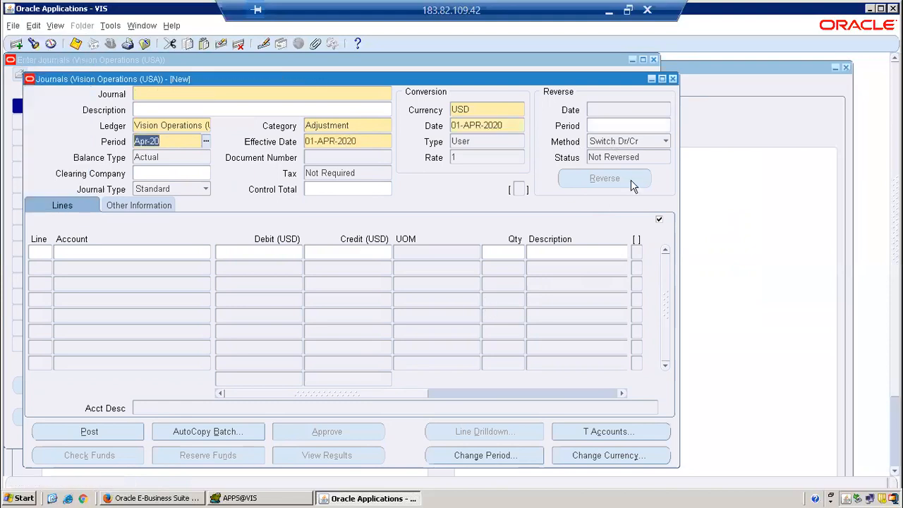
{"action": "left_click", "coordinate": [672, 79]}
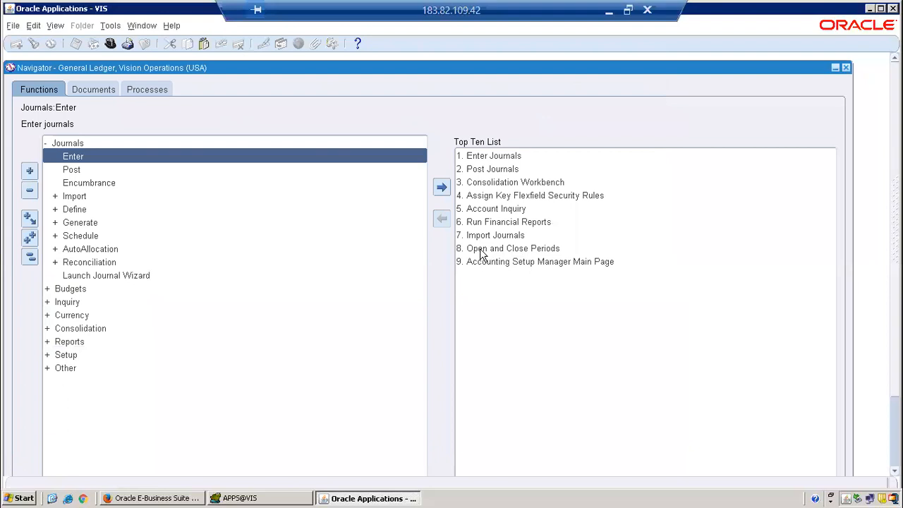
Step: Open the Open and Close Periods form and list the periods of the Vision Operations (USA) ledger
{"action": "left_click", "coordinate": [481, 249]}
{"action": "double_click", "coordinate": [481, 250]}
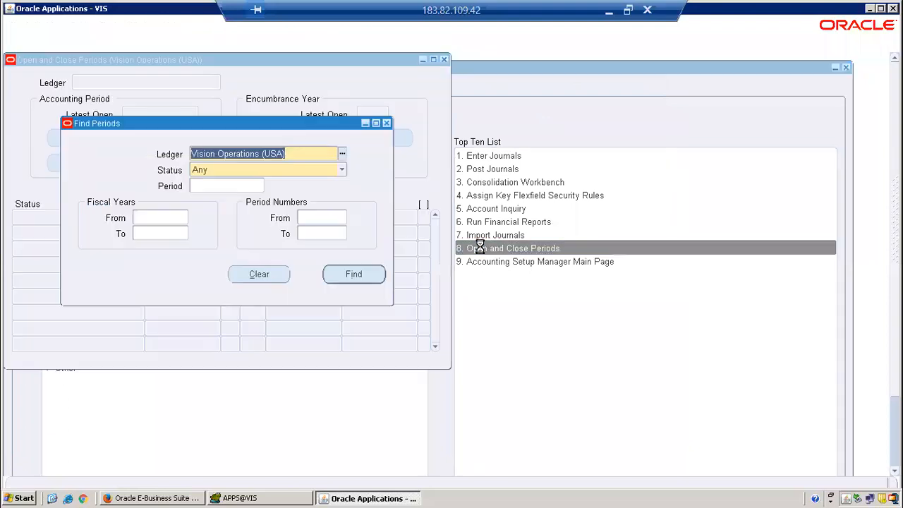
{"action": "left_click", "coordinate": [355, 274]}
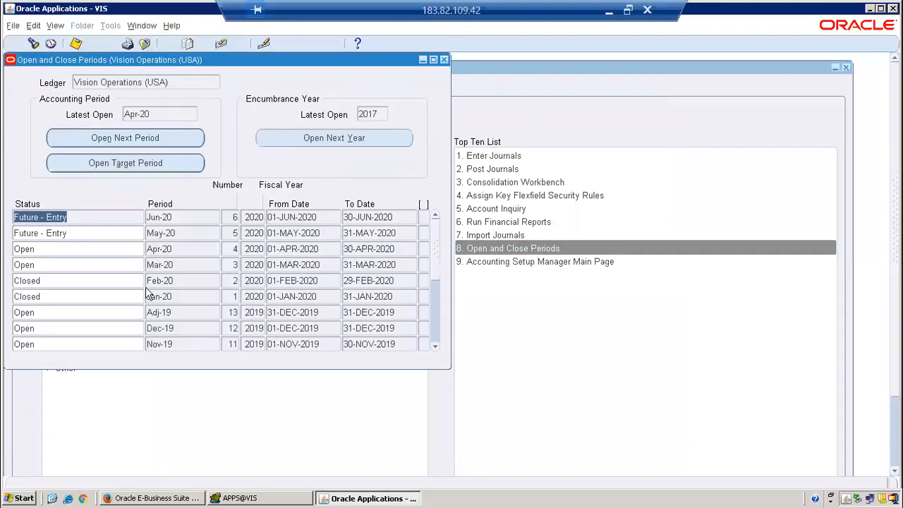
Step: Try to change the status of period Jan-20 directly to Open in the period list
{"action": "left_click", "coordinate": [80, 299]}
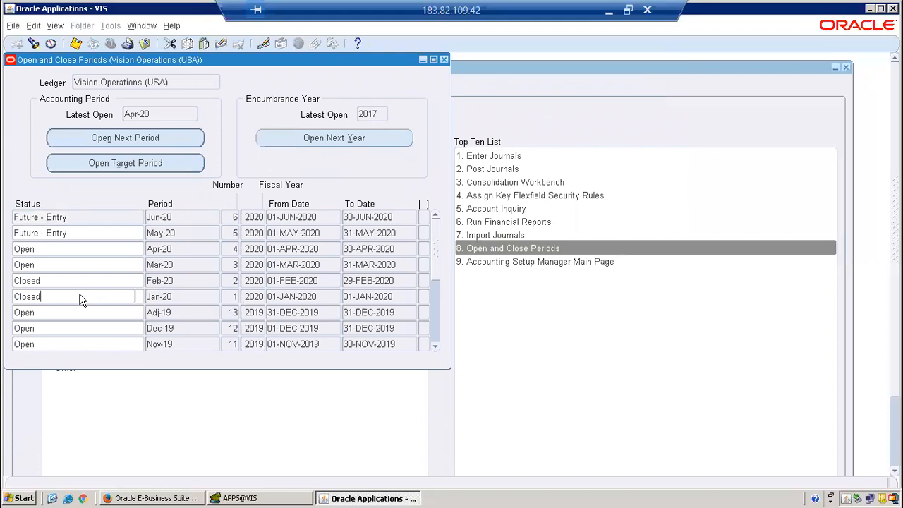
{"action": "type", "text": "open"}
{"action": "key", "text": "Tab"}
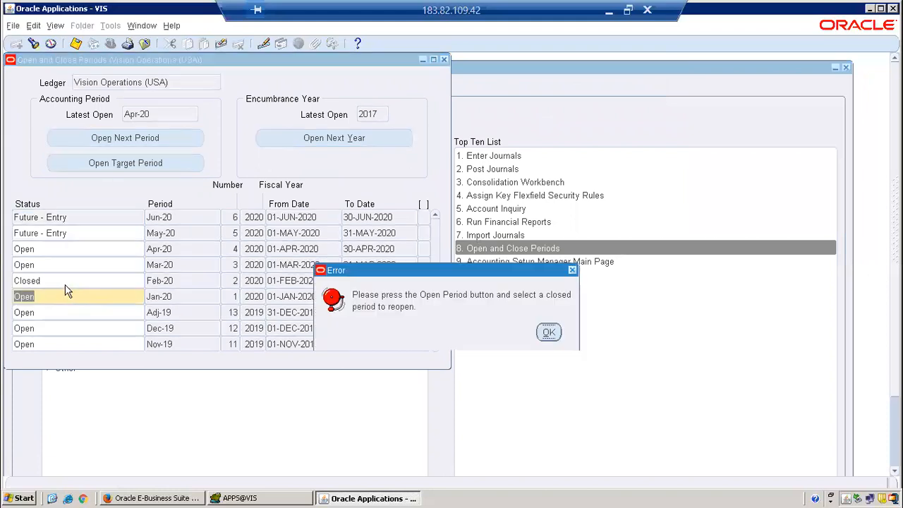
{"action": "key", "text": "Return"}
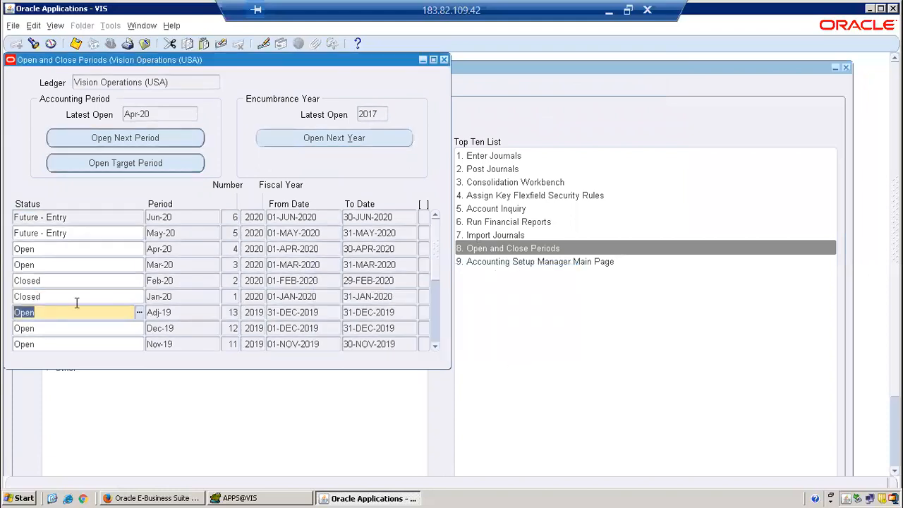
Step: Submit the opening of target period Jan-20 for the Vision Operations (USA) ledger and confirm it
{"action": "left_click", "coordinate": [155, 168]}
{"action": "type", "text": "jan-20"}
{"action": "key", "text": "Tab"}
{"action": "left_click", "coordinate": [182, 144]}
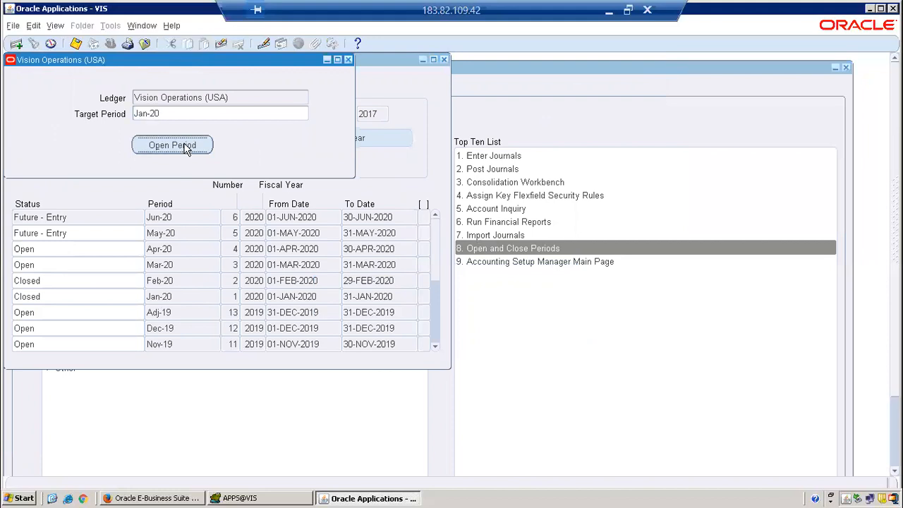
{"action": "left_click", "coordinate": [495, 333]}
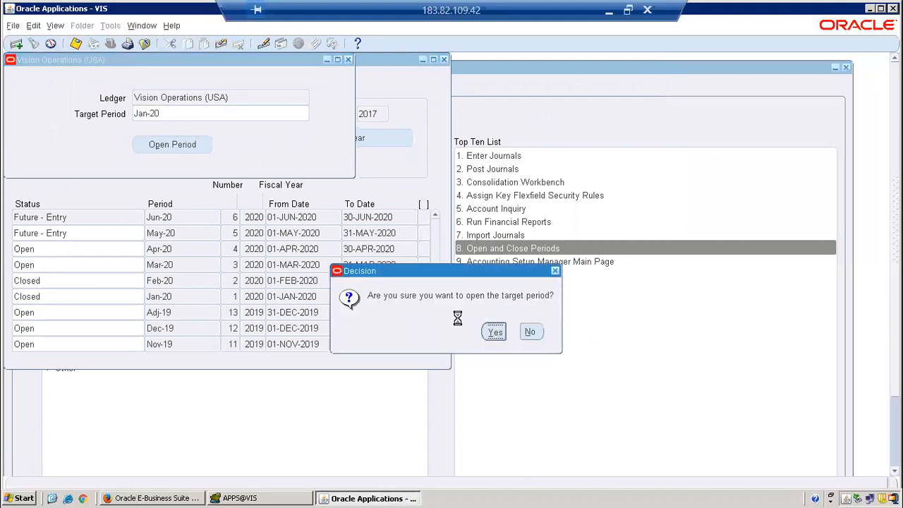
{"action": "left_click", "coordinate": [513, 333]}
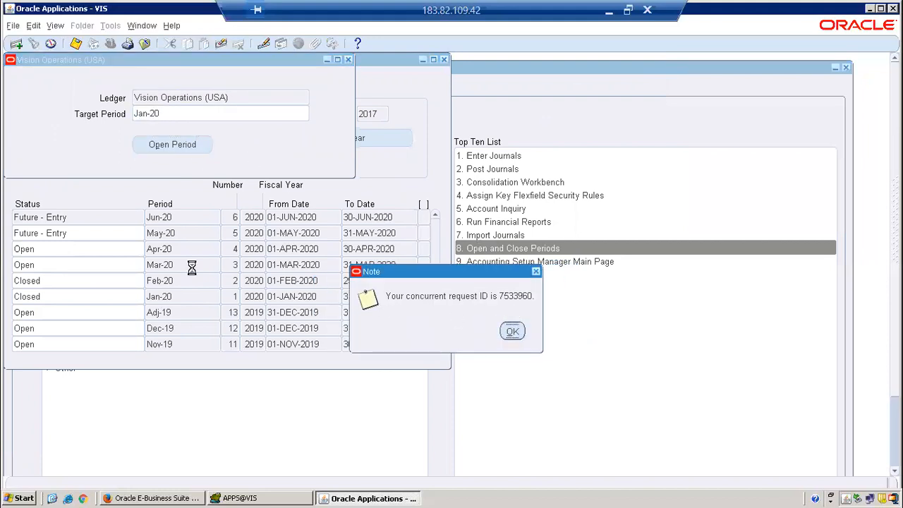
Step: Submit the opening of target period Feb-20, confirm it and close the Open and Close Periods form
{"action": "left_click", "coordinate": [163, 168]}
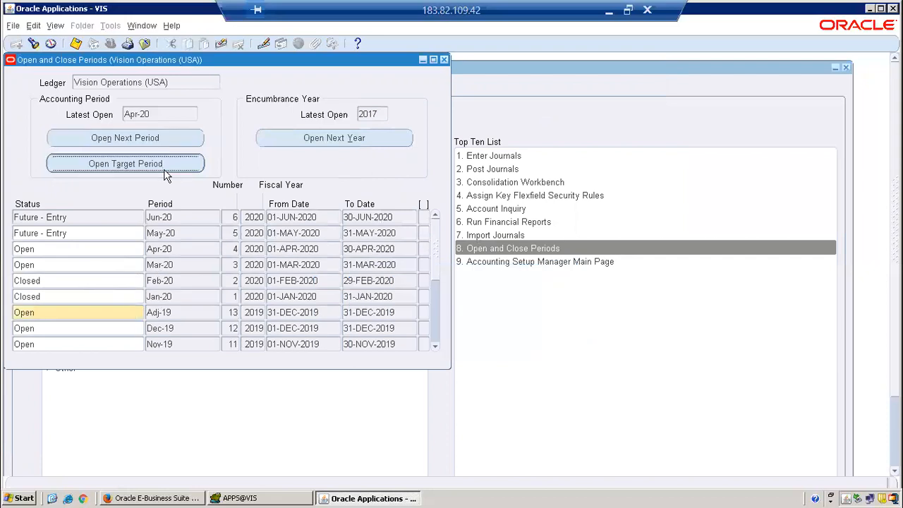
{"action": "type", "text": "feb-20"}
{"action": "key", "text": "Tab"}
{"action": "left_click", "coordinate": [187, 147]}
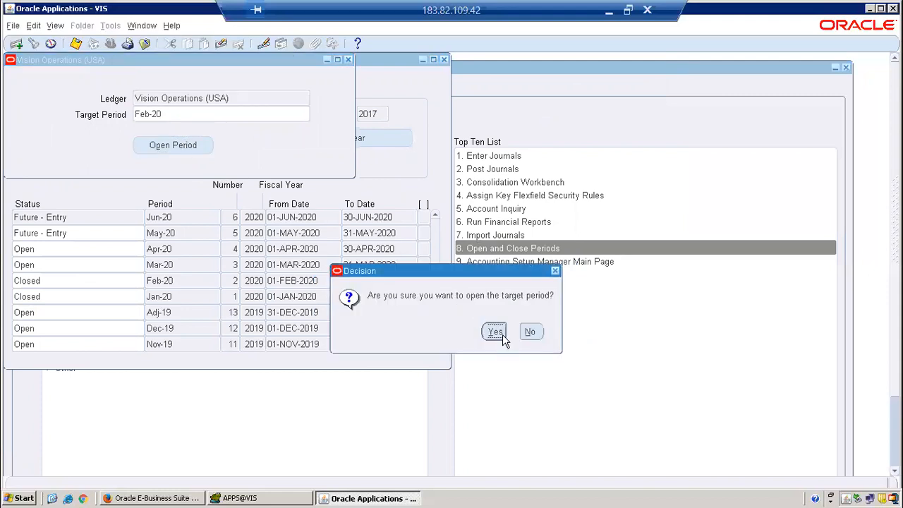
{"action": "left_click", "coordinate": [503, 334]}
{"action": "left_click", "coordinate": [515, 331]}
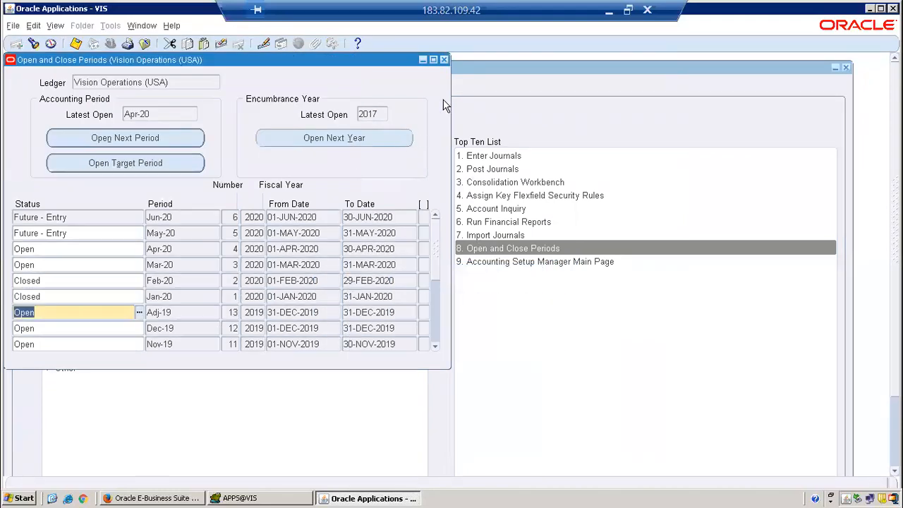
{"action": "key", "text": "F4"}
Step: Monitor the concurrent requests, refreshing until the Open Period requests have finished, and close the request list
{"action": "key", "text": "alt+v"}
{"action": "key", "text": "r"}
{"action": "key", "text": "Return"}
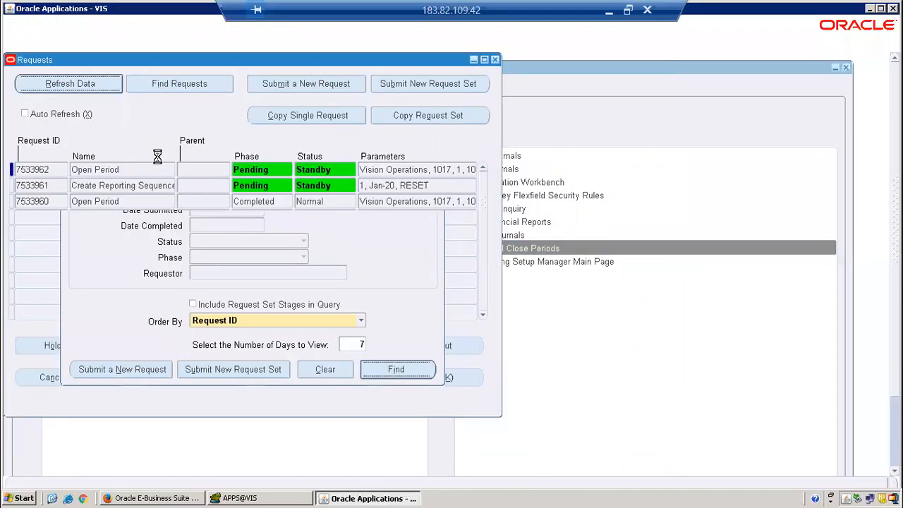
{"action": "left_click", "coordinate": [63, 88]}
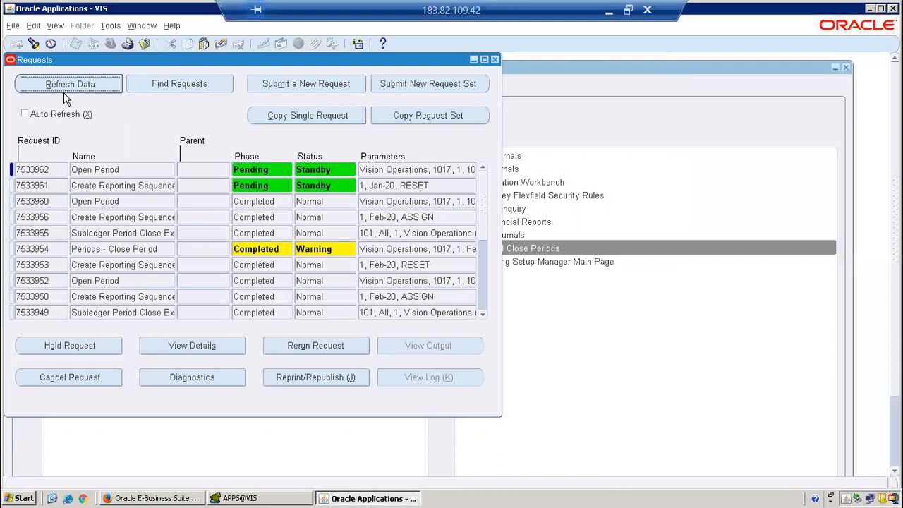
{"action": "left_click", "coordinate": [64, 93]}
{"action": "left_click", "coordinate": [80, 84]}
{"action": "left_click", "coordinate": [81, 84]}
{"action": "left_click", "coordinate": [81, 84]}
{"action": "left_click", "coordinate": [80, 83]}
{"action": "left_click", "coordinate": [81, 84]}
{"action": "left_click", "coordinate": [81, 84]}
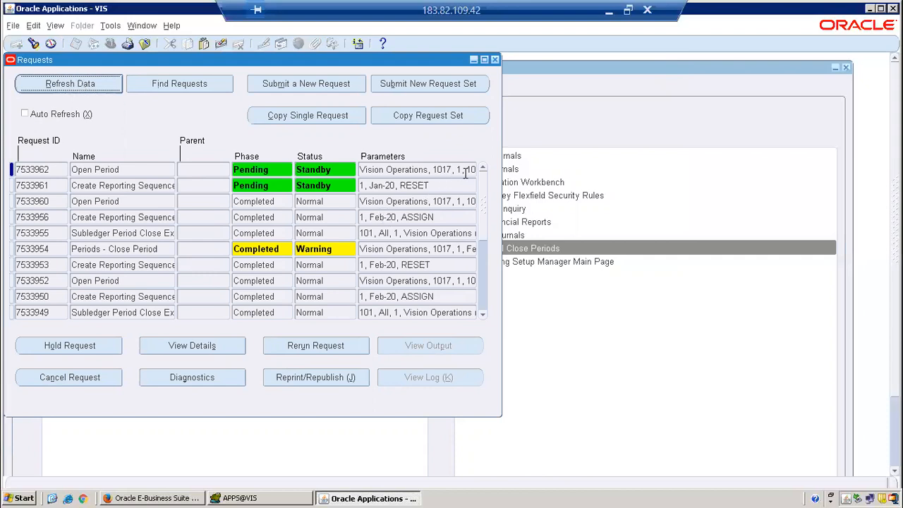
{"action": "left_click", "coordinate": [74, 84]}
{"action": "left_click", "coordinate": [73, 83]}
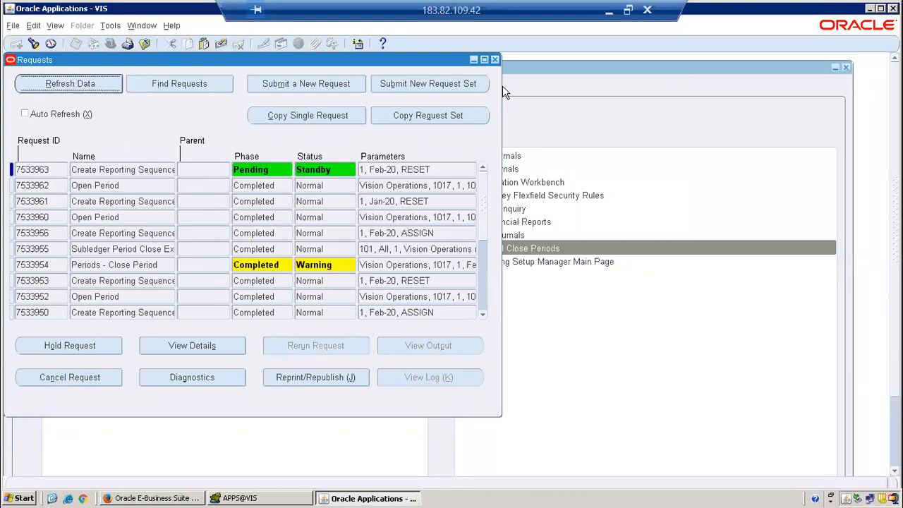
{"action": "left_click", "coordinate": [496, 59]}
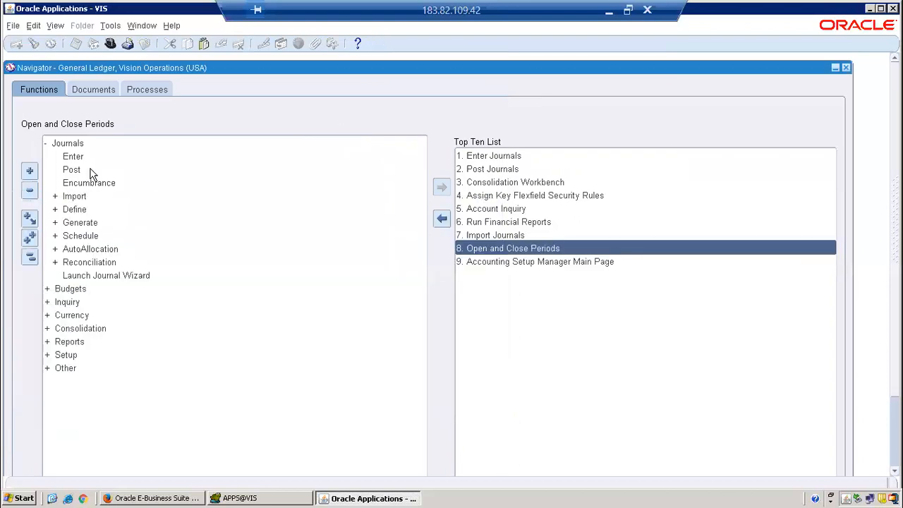
Step: Create a new journal named Test Doc Sequence and set its period to Feb-20
{"action": "double_click", "coordinate": [68, 161]}
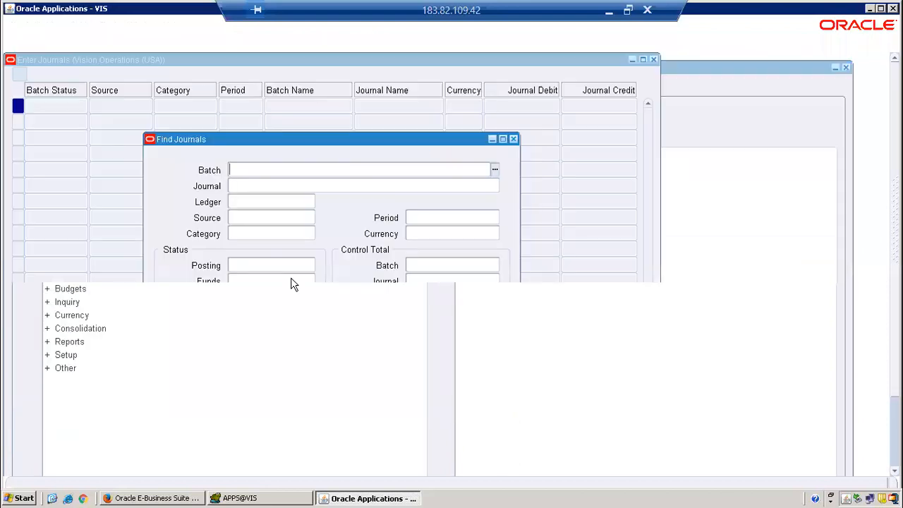
{"action": "left_click", "coordinate": [369, 346]}
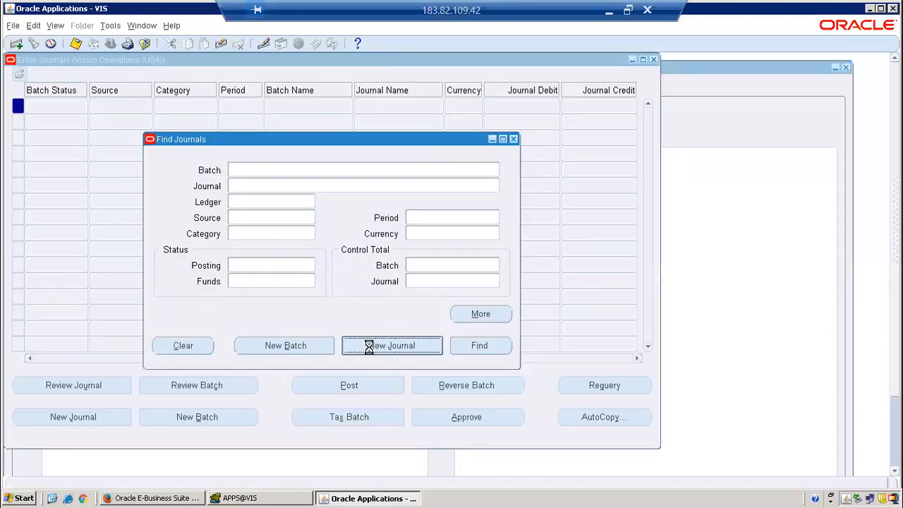
{"action": "type", "text": "Test"}
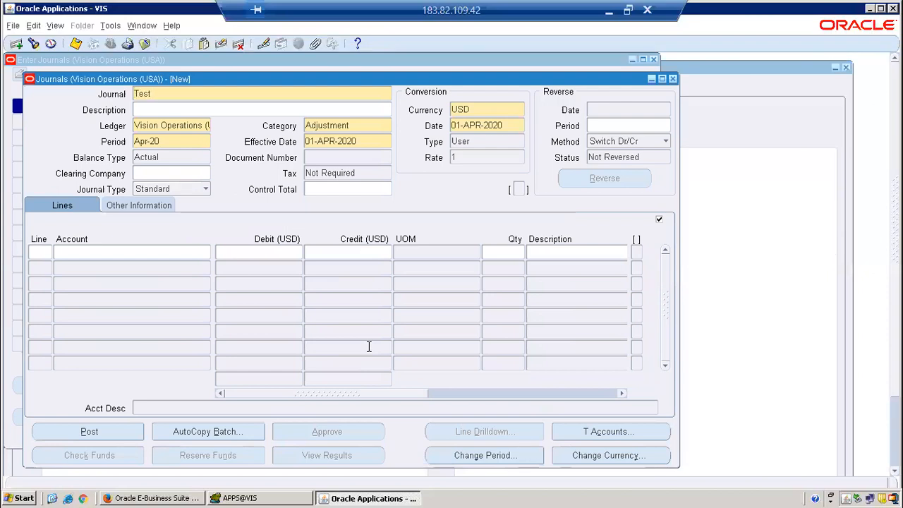
{"action": "type", "text": " Doc Seq"}
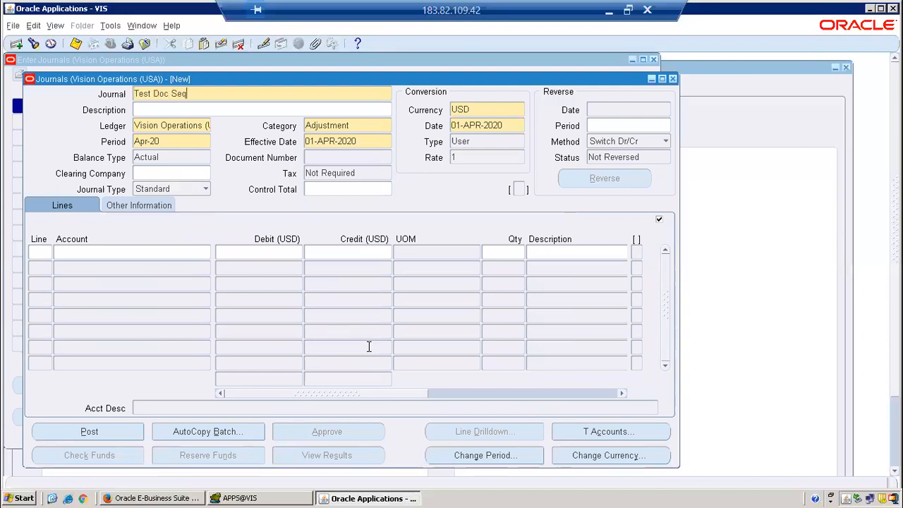
{"action": "type", "text": "uence"}
{"action": "left_click", "coordinate": [171, 139]}
{"action": "type", "text": "feb-20"}
{"action": "key", "text": "Tab"}
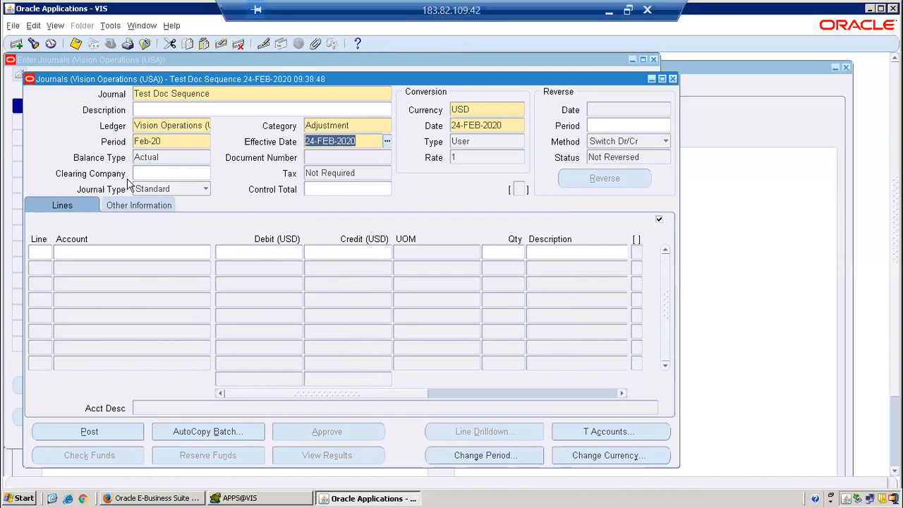
Step: Enter journal line 1 using the Audit Fee account alias with a debit of 25,000
{"action": "left_click", "coordinate": [40, 258]}
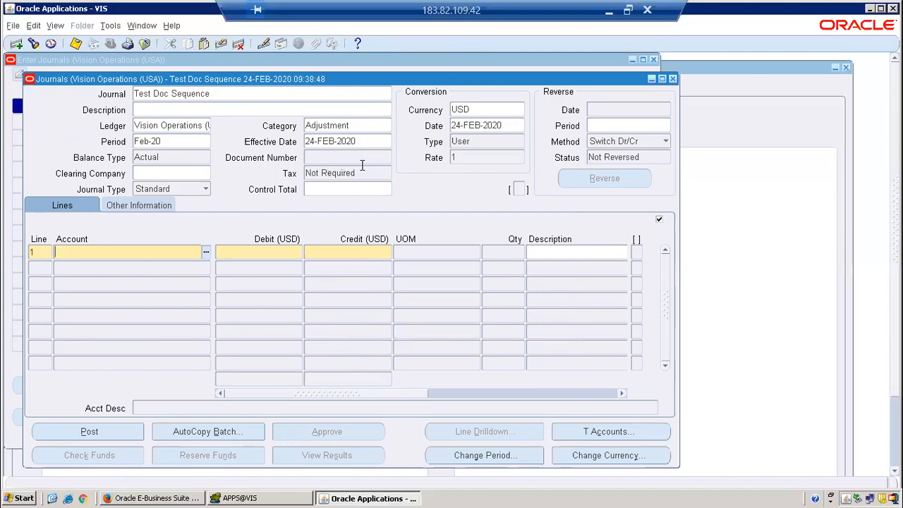
{"action": "left_click", "coordinate": [206, 253]}
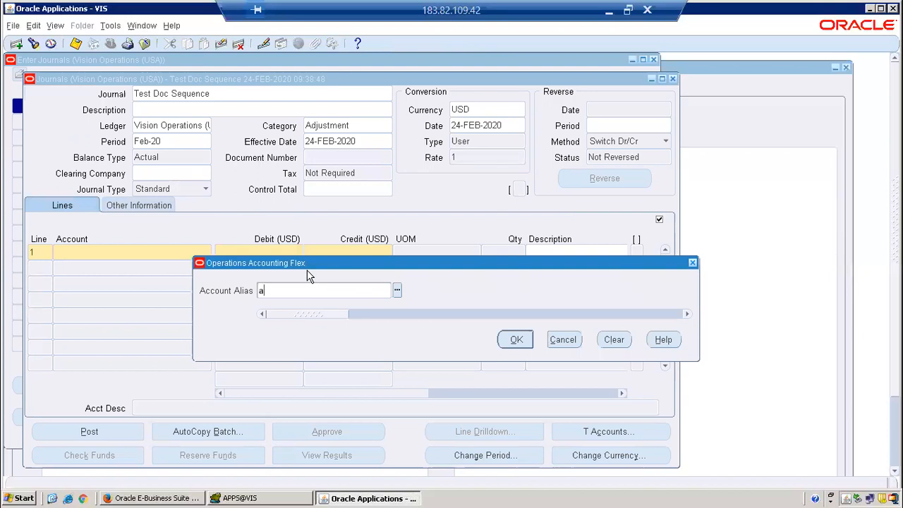
{"action": "type", "text": "a"}
{"action": "key", "text": "Tab"}
{"action": "left_click", "coordinate": [515, 339]}
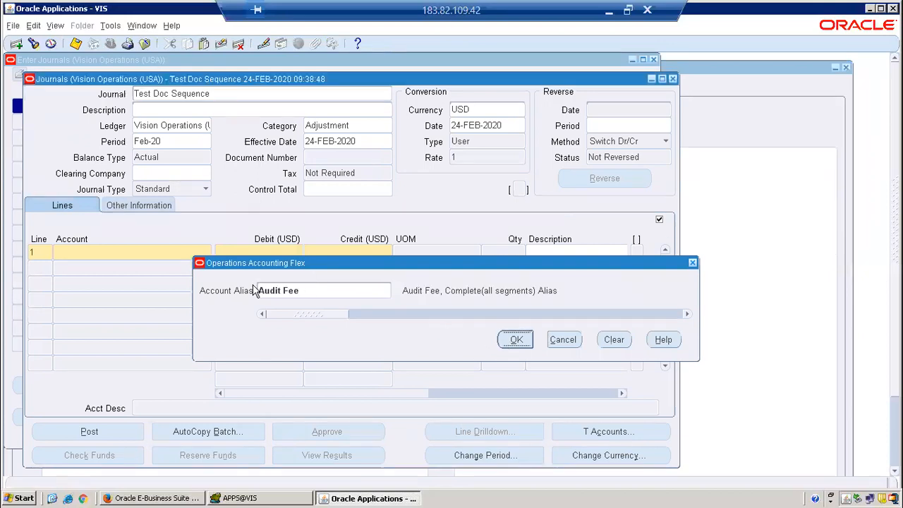
{"action": "left_click", "coordinate": [246, 255]}
{"action": "type", "text": "25000"}
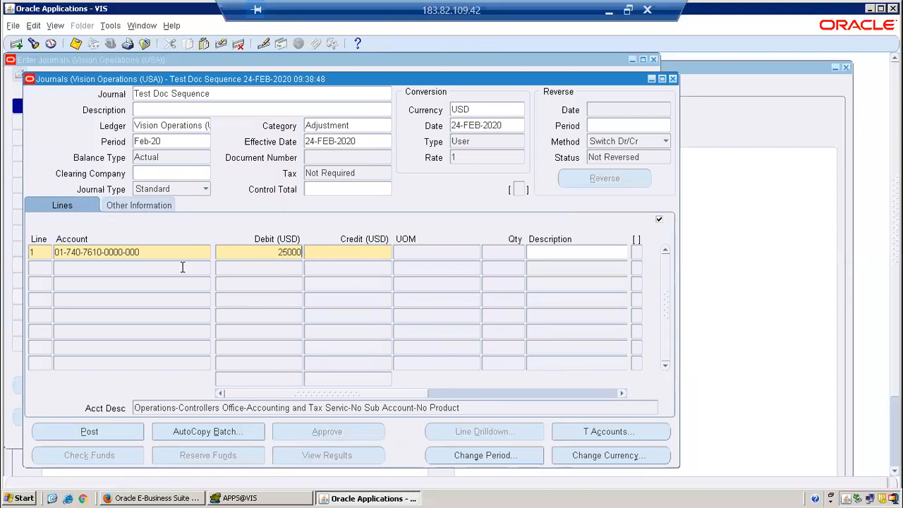
Step: Enter line 2 using the cash account alias and department 000 with a credit of 25,000, and save the journal
{"action": "left_click", "coordinate": [182, 266]}
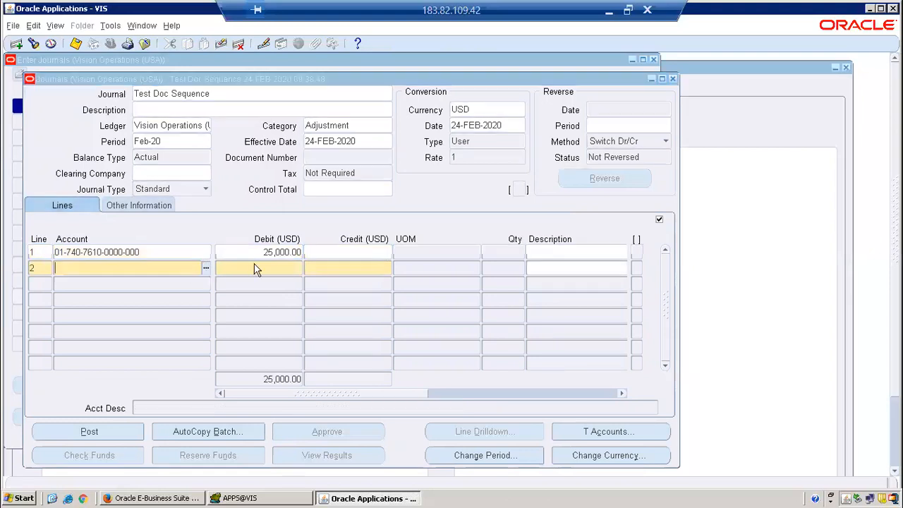
{"action": "type", "text": "cash"}
{"action": "key", "text": "Tab"}
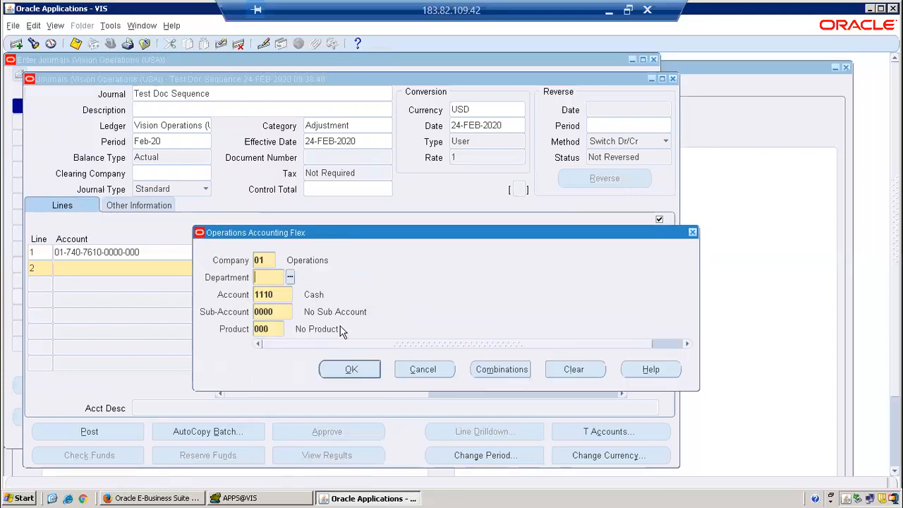
{"action": "type", "text": "000"}
{"action": "key", "text": "Tab"}
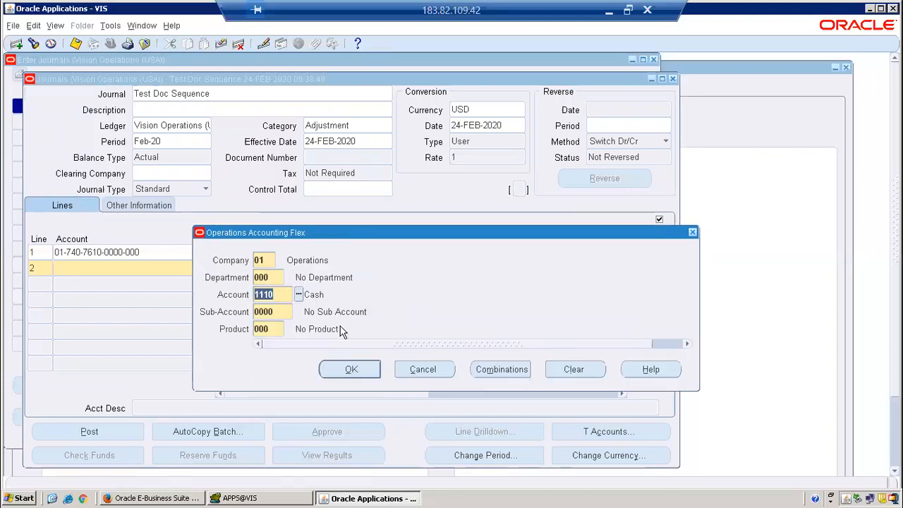
{"action": "left_click", "coordinate": [350, 369]}
{"action": "left_click", "coordinate": [364, 271]}
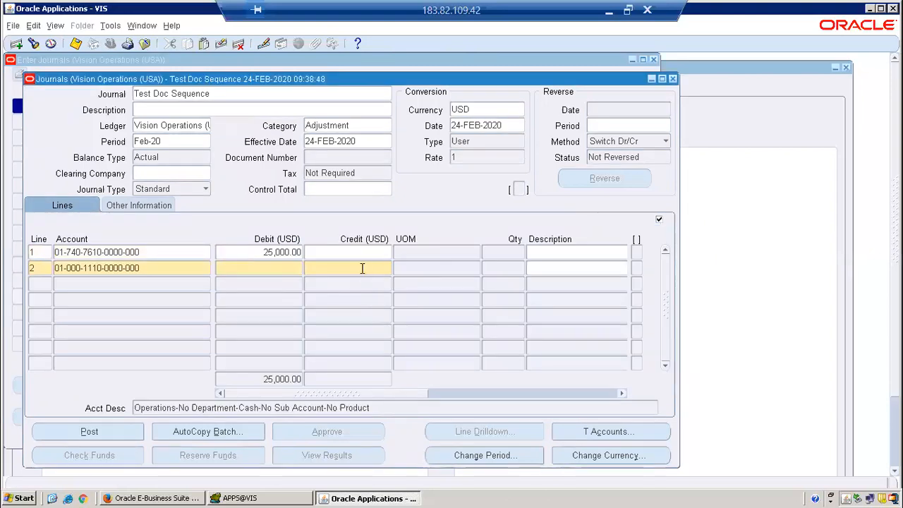
{"action": "type", "text": "2500"}
{"action": "key", "text": "ctrl+s"}
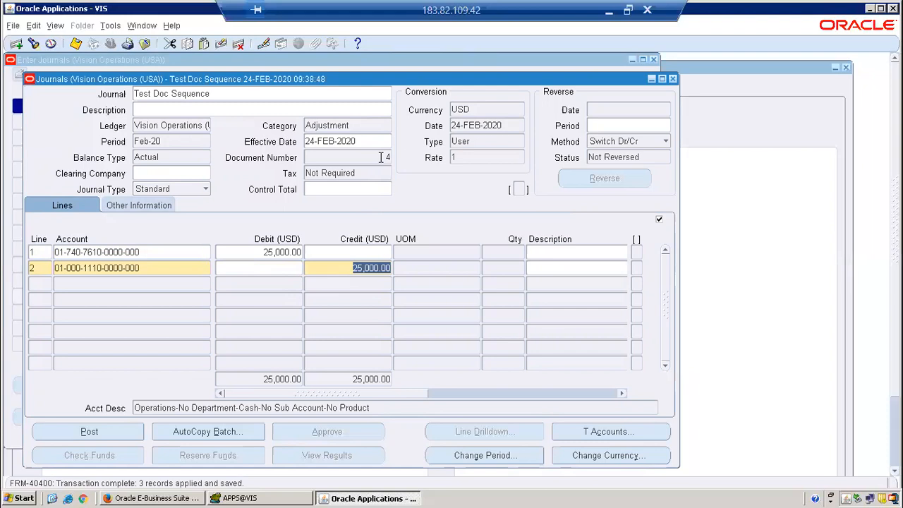
Step: Check the saved journal's document number and close the journal forms to return to the Navigator
{"action": "left_click", "coordinate": [381, 157]}
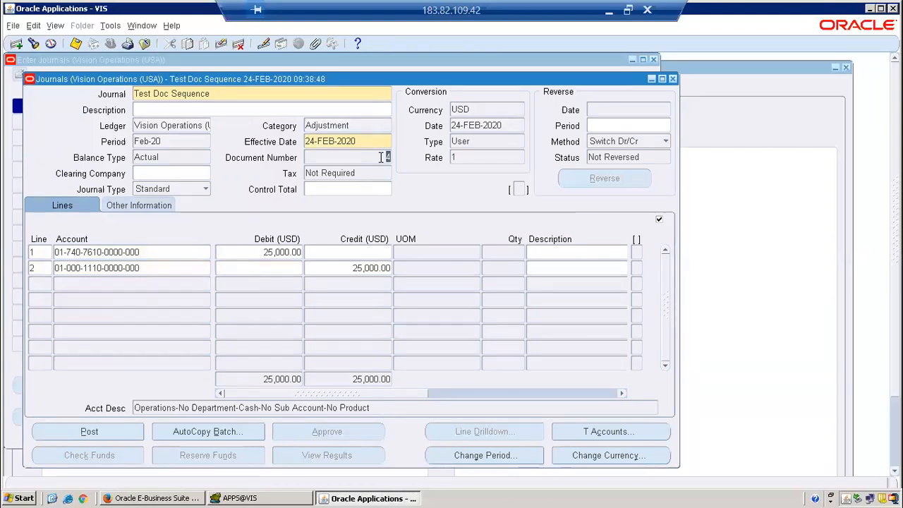
{"action": "left_click", "coordinate": [674, 79]}
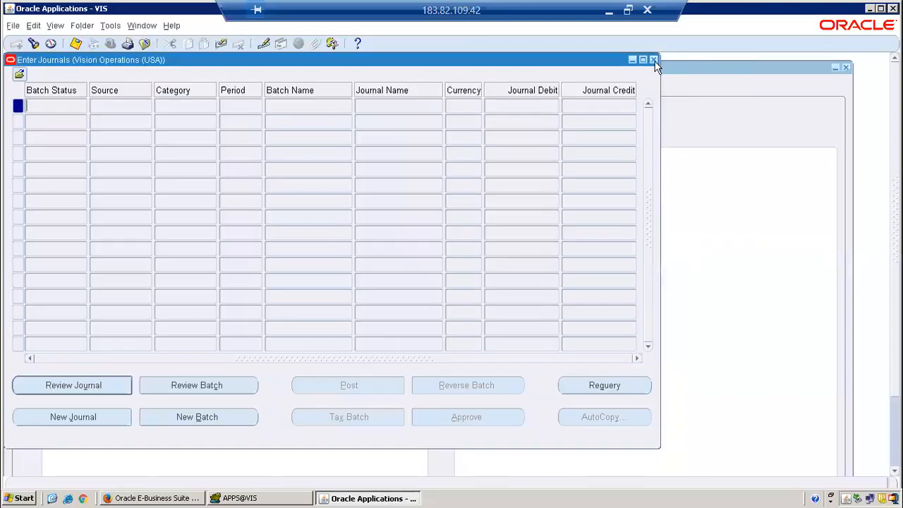
{"action": "left_click", "coordinate": [653, 60]}
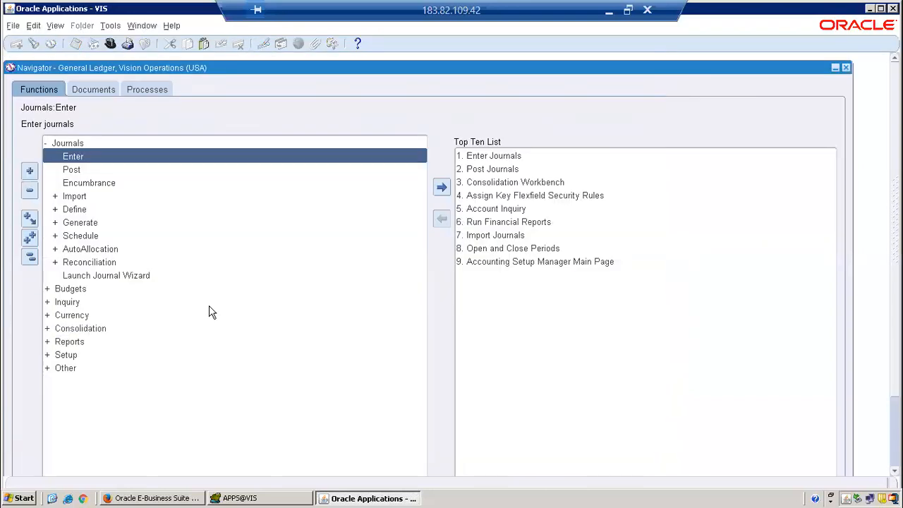
Step: Open the document sequence definitions under the Financials setup, query all sequences, and close the form
{"action": "left_click", "coordinate": [29, 258]}
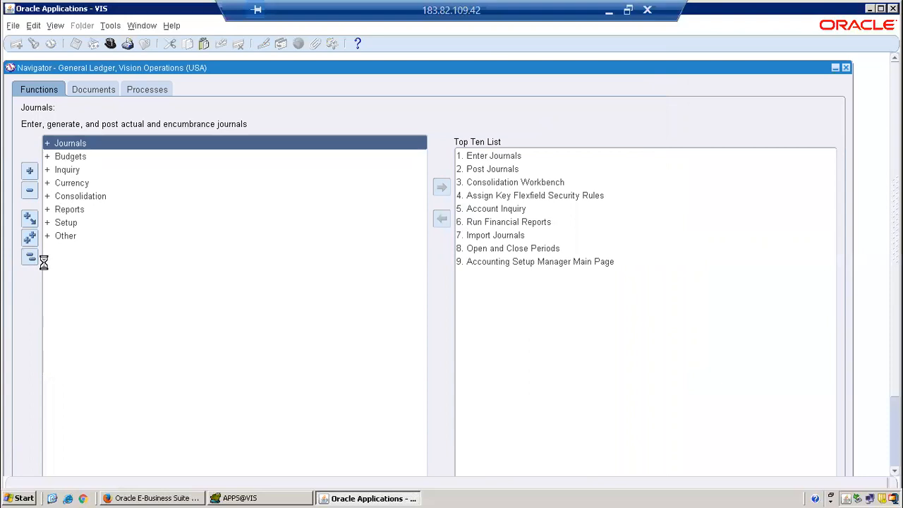
{"action": "double_click", "coordinate": [67, 224]}
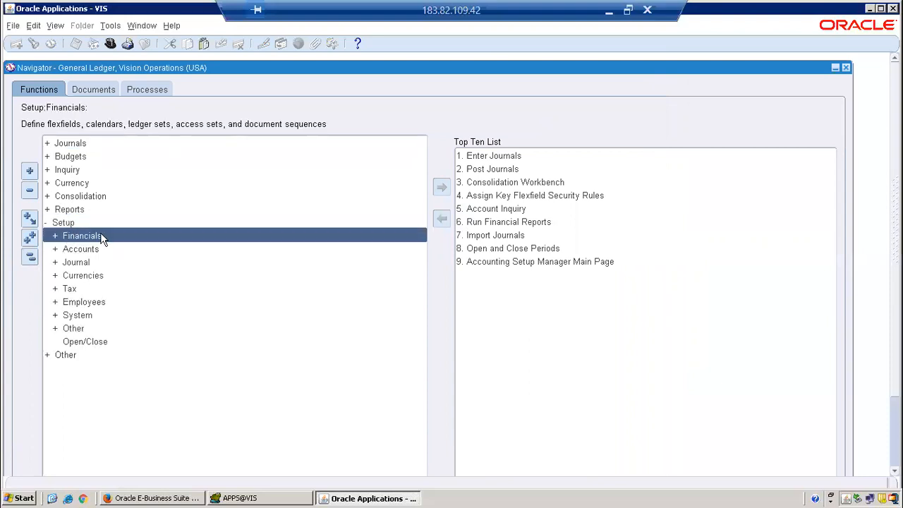
{"action": "double_click", "coordinate": [100, 235]}
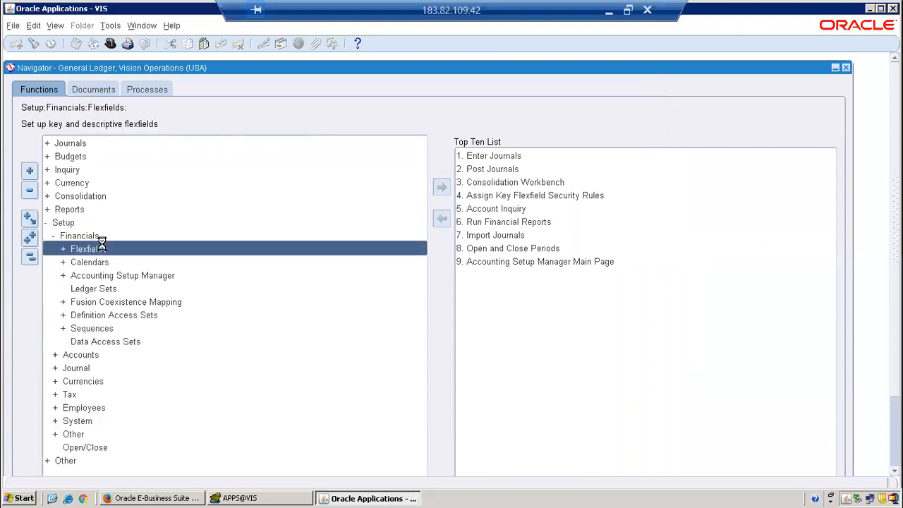
{"action": "left_click", "coordinate": [97, 326]}
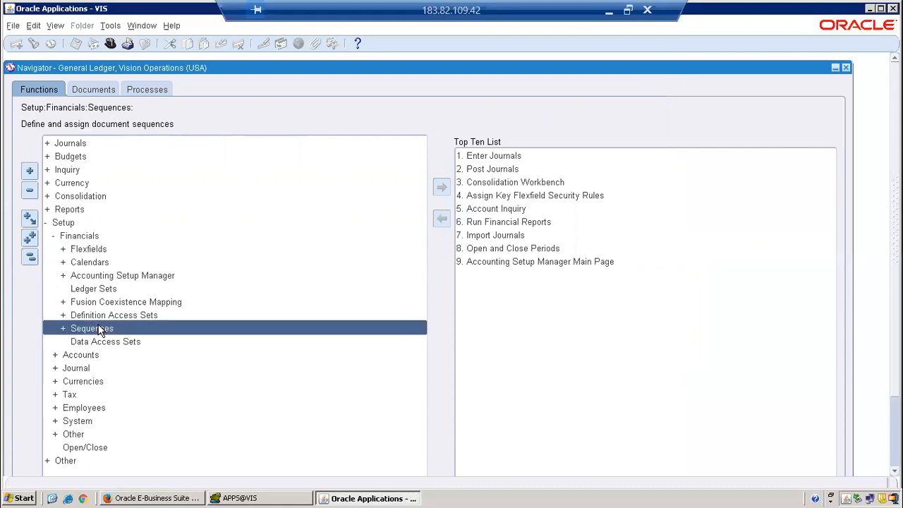
{"action": "key", "text": "Return"}
{"action": "key", "text": "Return"}
{"action": "key", "text": "Return"}
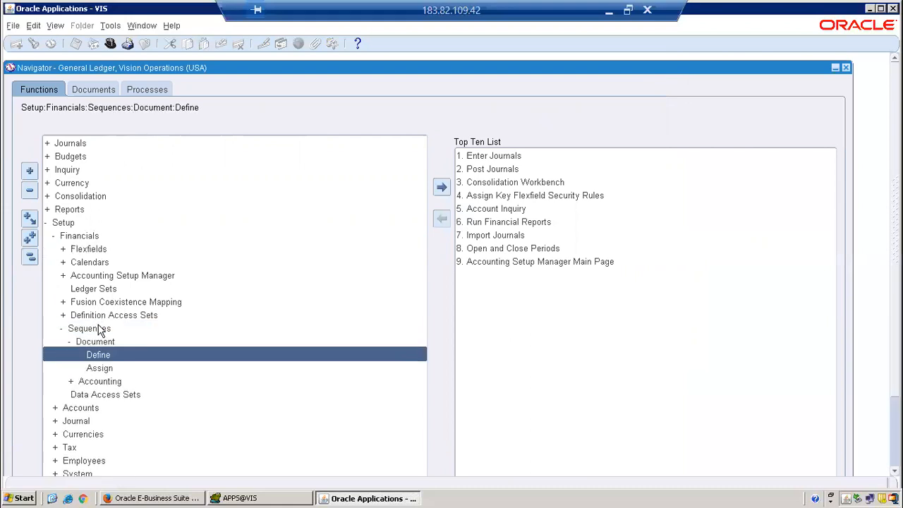
{"action": "key", "text": "ctrl+F11"}
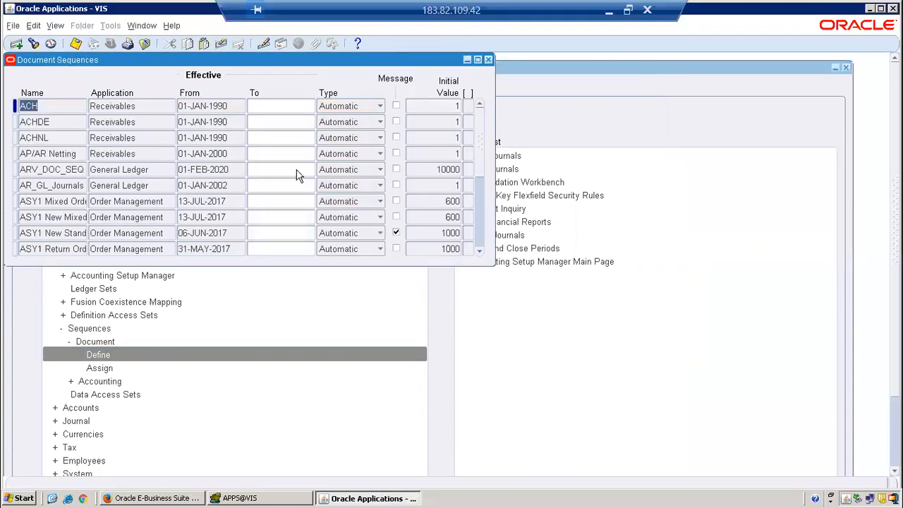
{"action": "left_click", "coordinate": [488, 60]}
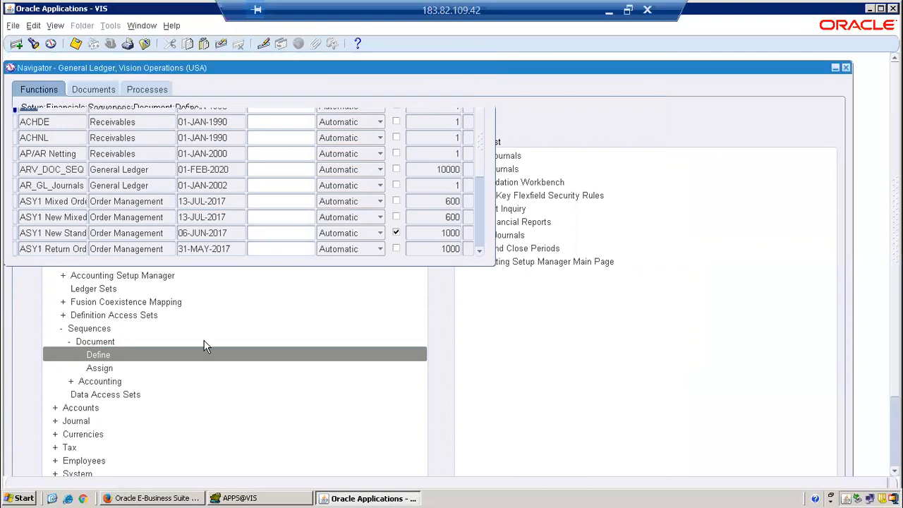
Step: Query the document sequence assignments for application General%Ledger%, category Adjust% and the Vision Operations (USA) ledger
{"action": "double_click", "coordinate": [113, 369]}
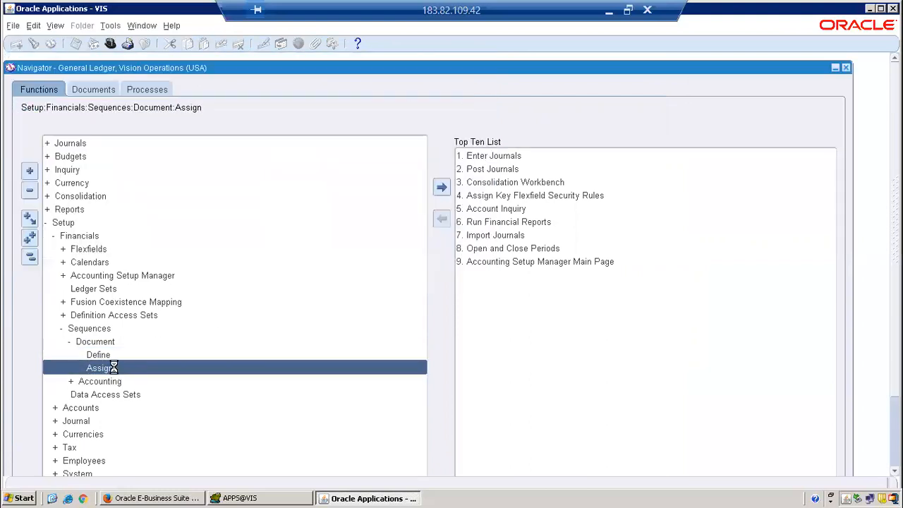
{"action": "key", "text": "F11"}
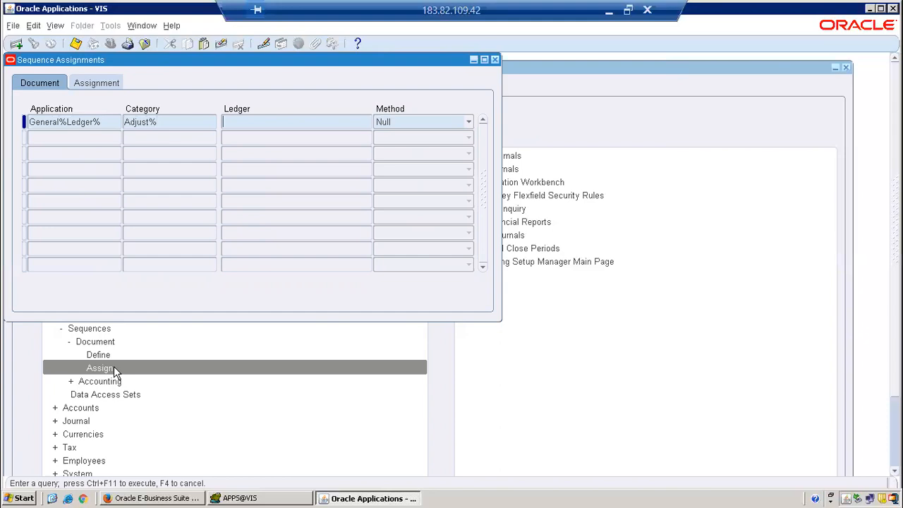
{"action": "type", "text": "ision%Operations (USA"}
{"action": "key", "text": "ctrl+F11"}
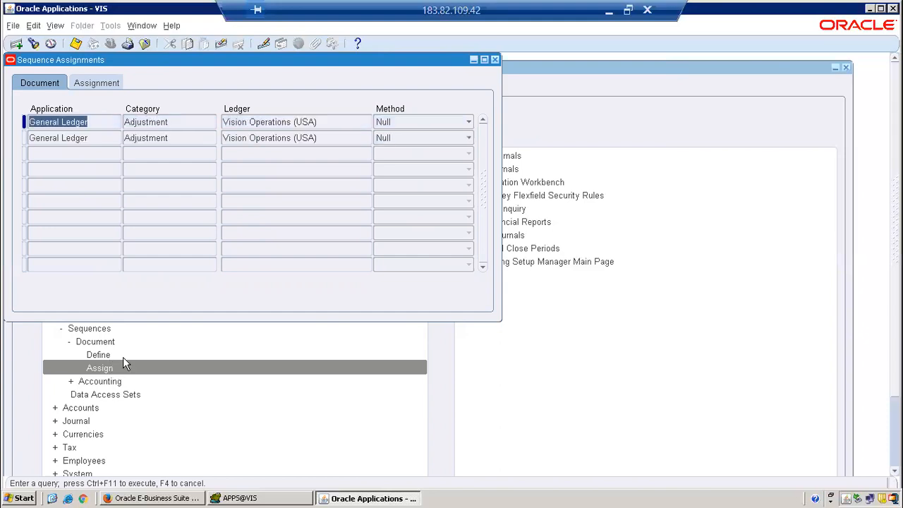
Step: Examine the category, ledger, effective dates and sequence of both Adjustment assignments, then close the Sequence Assignments form
{"action": "left_click", "coordinate": [115, 83]}
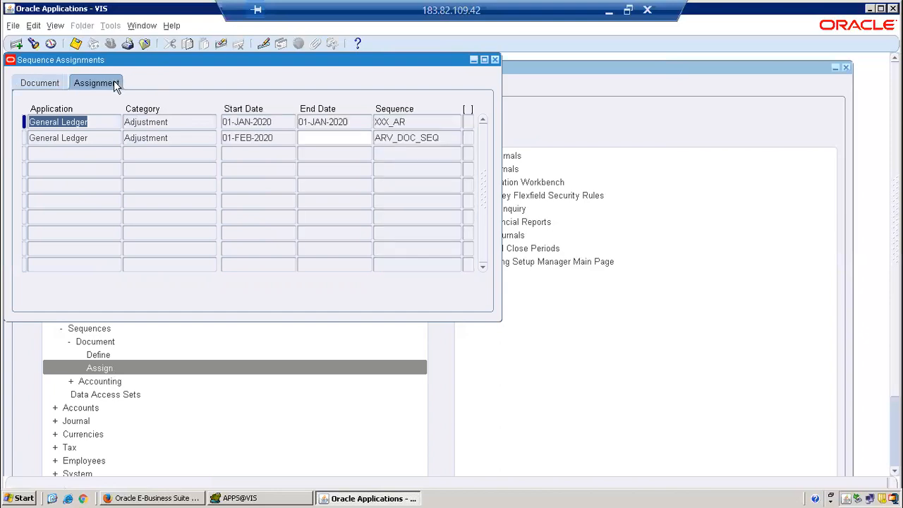
{"action": "left_click", "coordinate": [357, 121]}
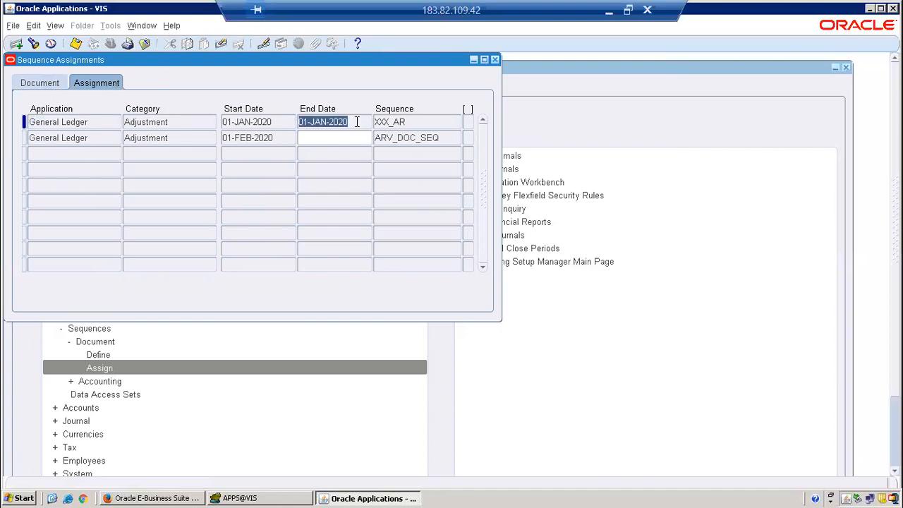
{"action": "left_click", "coordinate": [414, 122]}
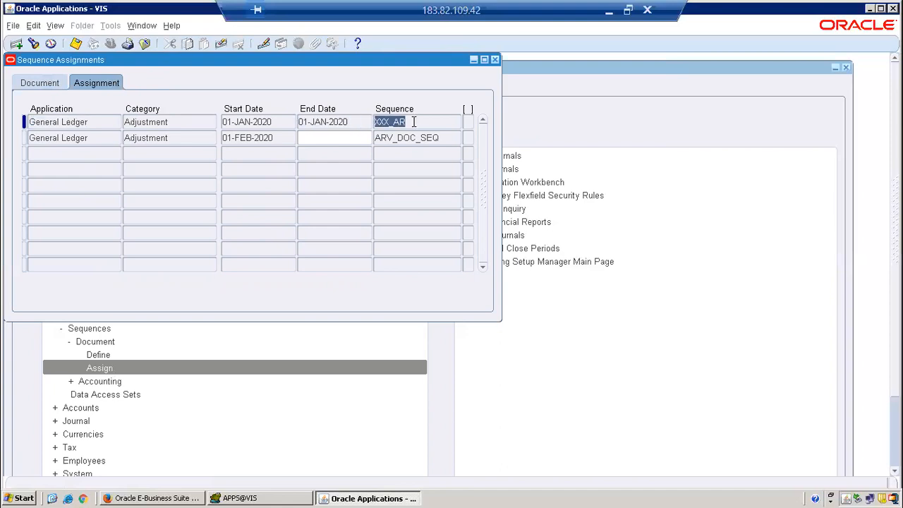
{"action": "left_click", "coordinate": [281, 142]}
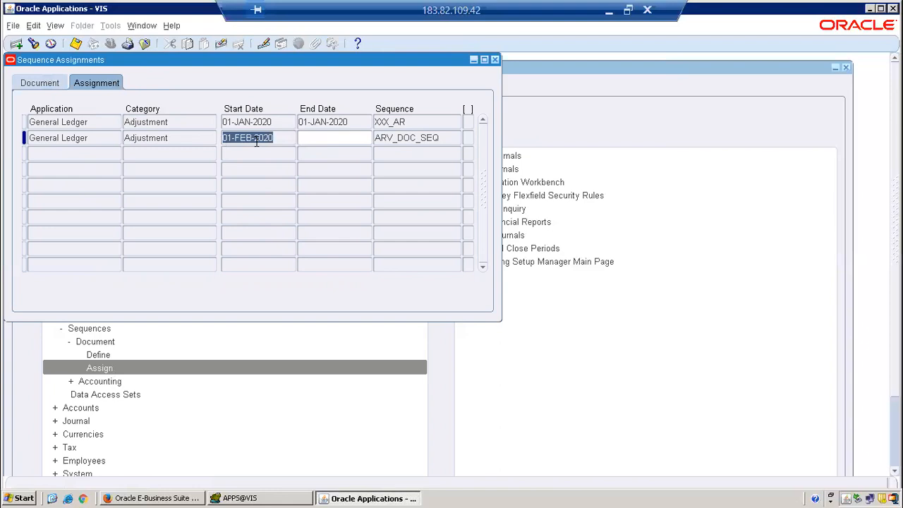
{"action": "left_click", "coordinate": [181, 139]}
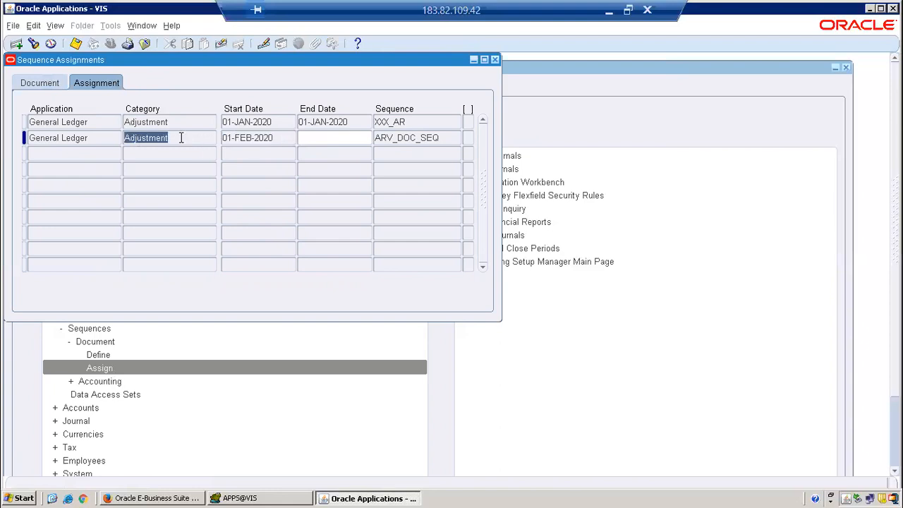
{"action": "left_click", "coordinate": [294, 142]}
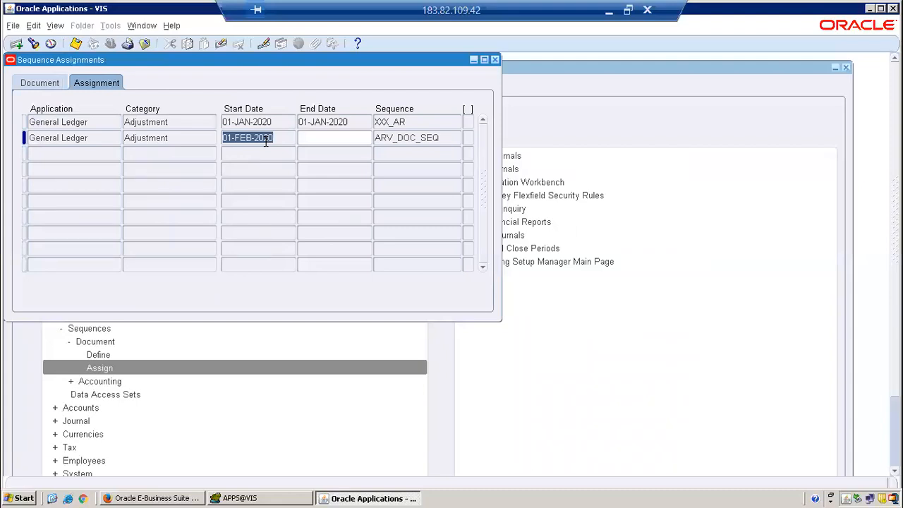
{"action": "left_click", "coordinate": [62, 84]}
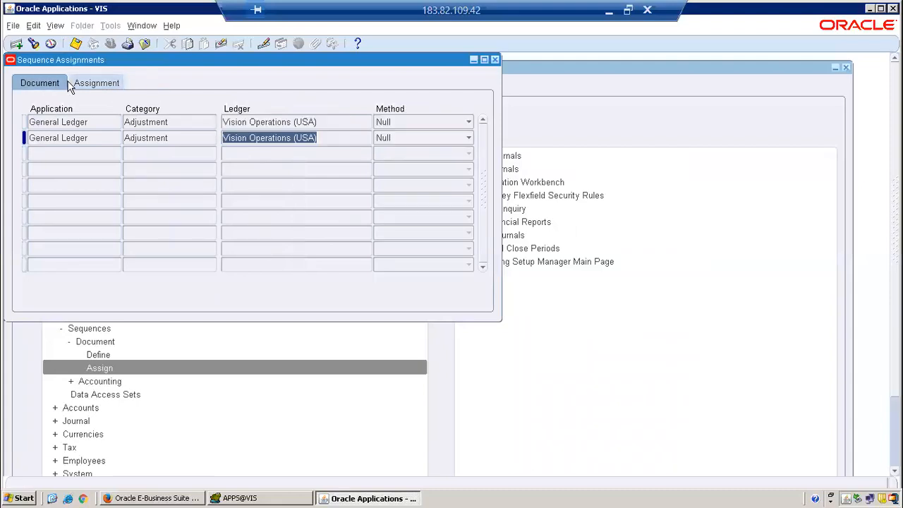
{"action": "left_click", "coordinate": [108, 84]}
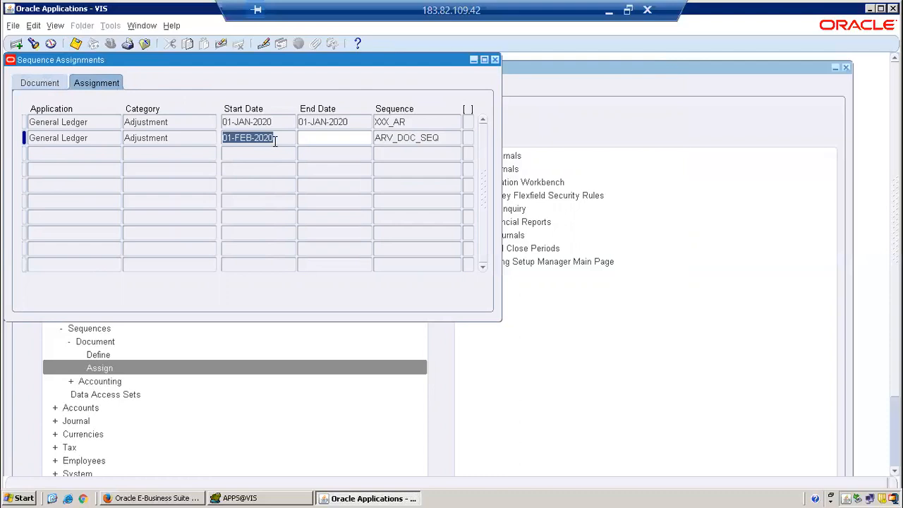
{"action": "left_click", "coordinate": [442, 140]}
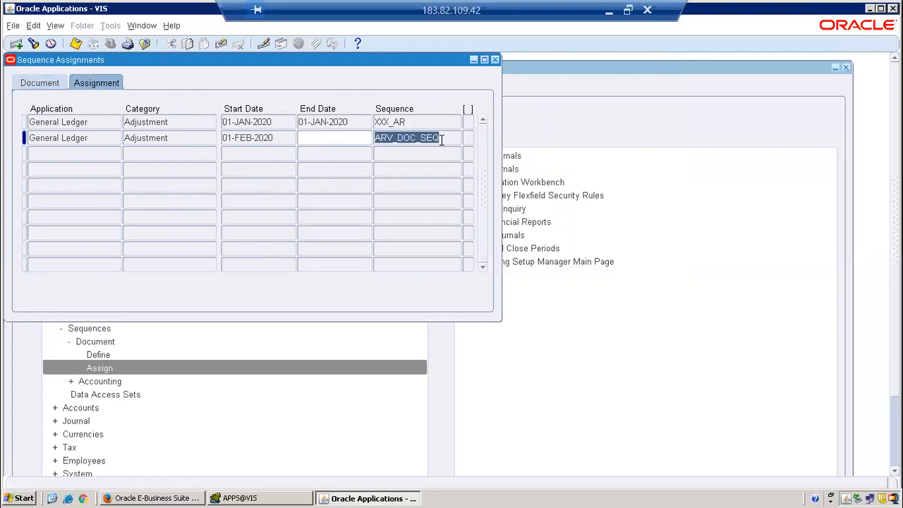
{"action": "left_click", "coordinate": [496, 60]}
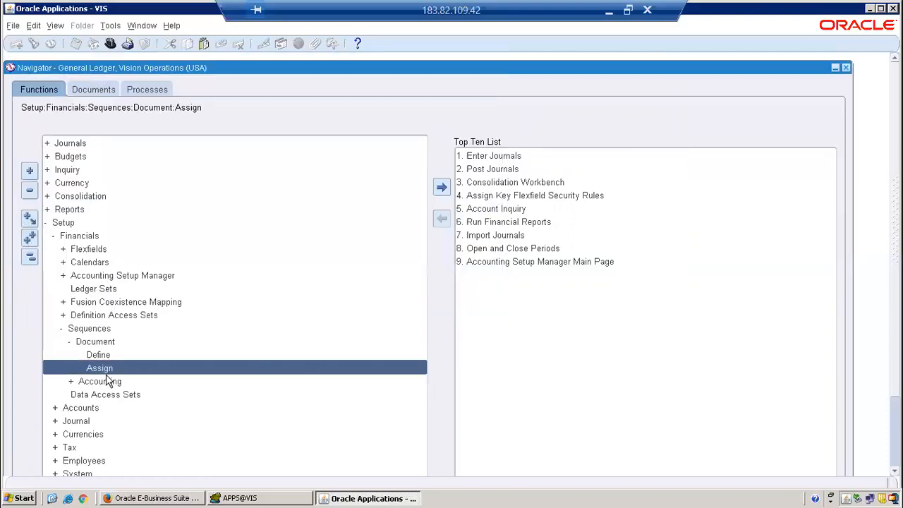
Step: Query the document sequence definitions for ARV% and check the sequence's start date and initial value
{"action": "double_click", "coordinate": [94, 356]}
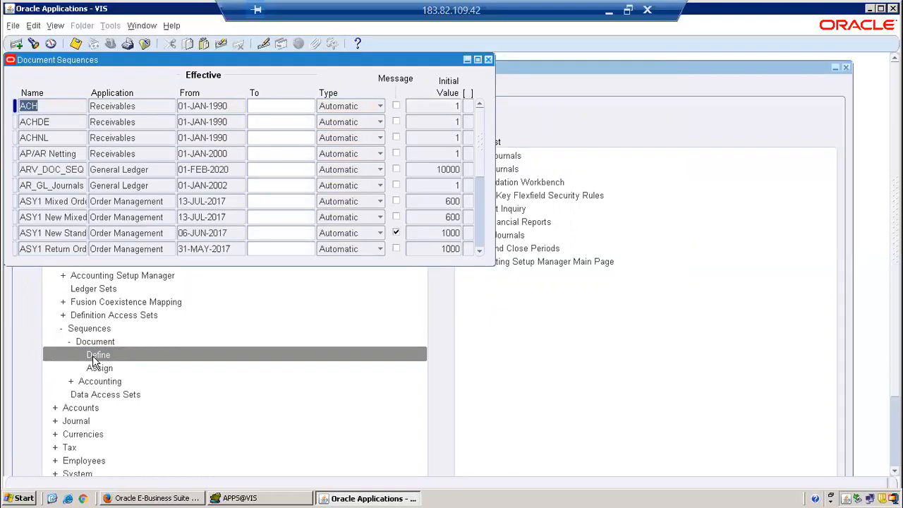
{"action": "key", "text": "F11"}
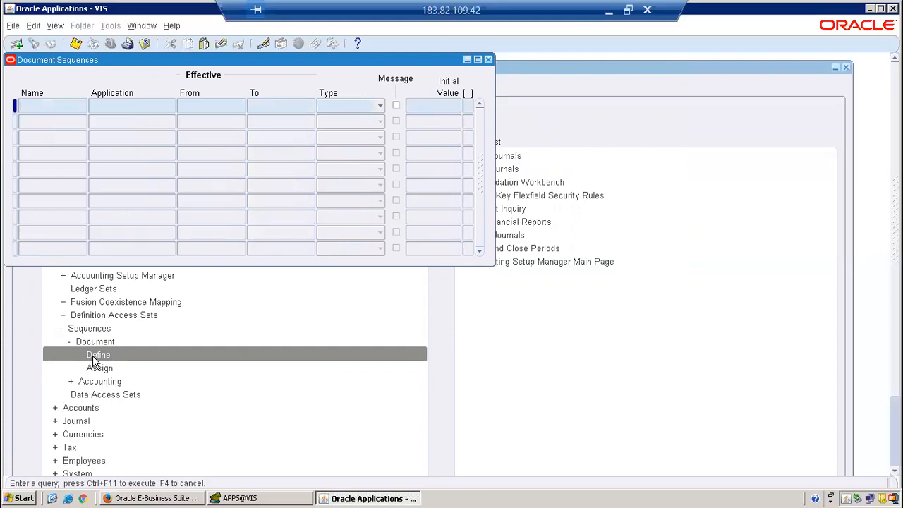
{"action": "key", "text": "alt"}
{"action": "left_click", "coordinate": [49, 108]}
{"action": "type", "text": "ARV%"}
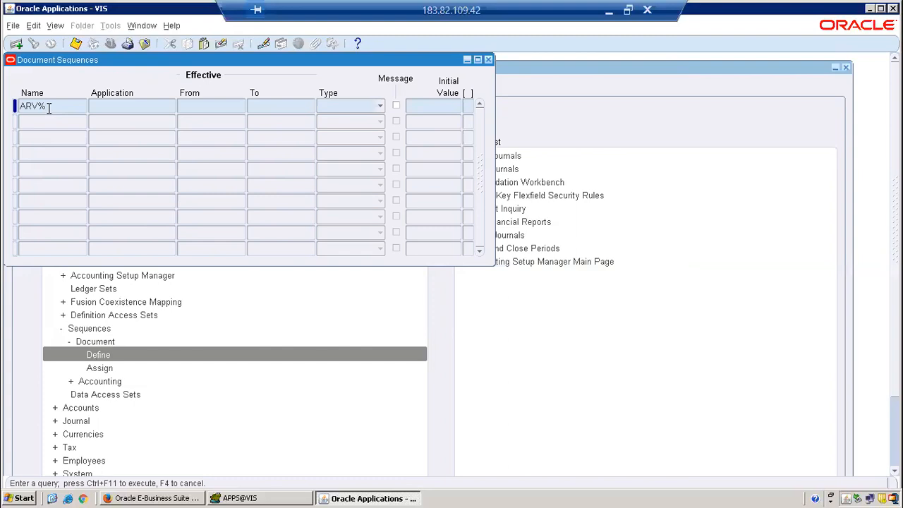
{"action": "key", "text": "ctrl+F11"}
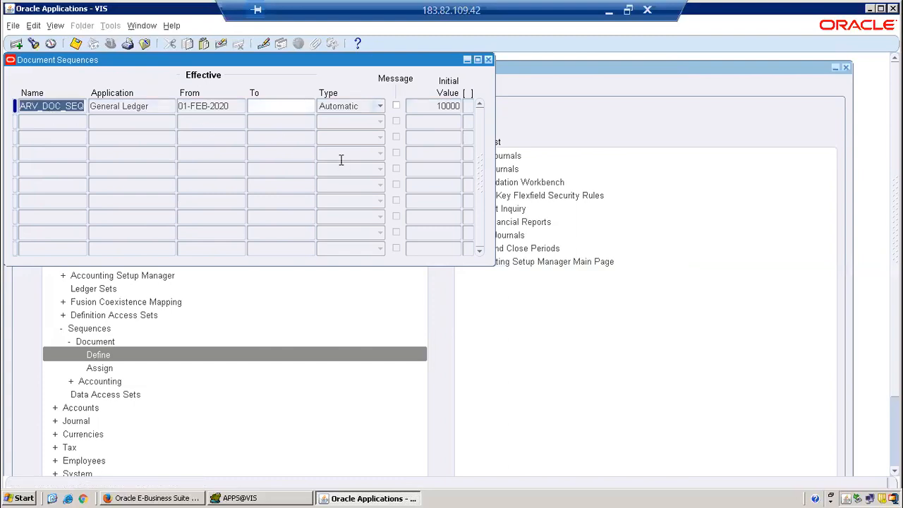
{"action": "left_click", "coordinate": [225, 110]}
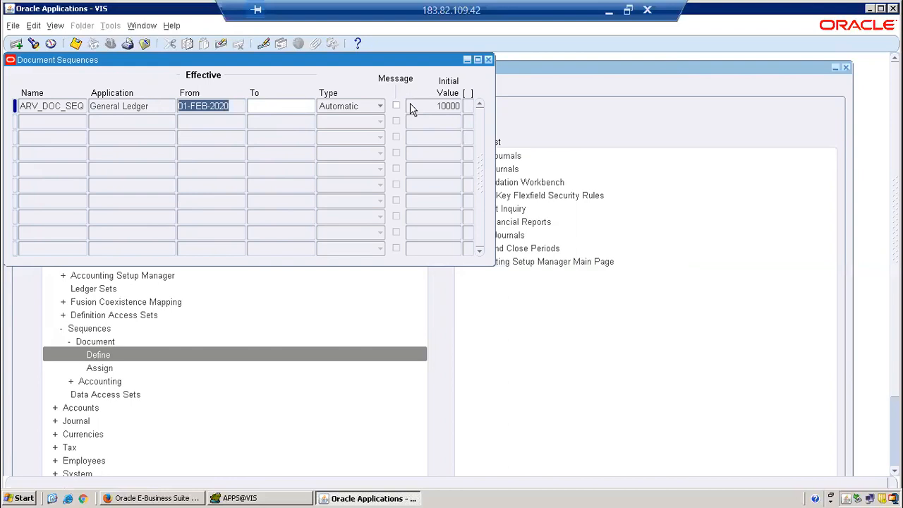
{"action": "left_click", "coordinate": [430, 103]}
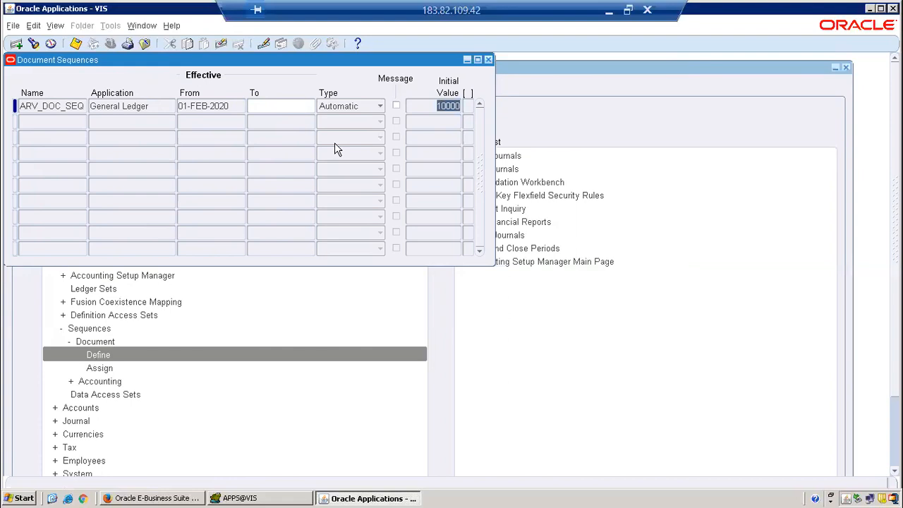
Step: Query the XX%AR% document sequence, set its effective end date to 01-JAN-2020, and save
{"action": "key", "text": "F11"}
{"action": "type", "text": "XX%AR%"}
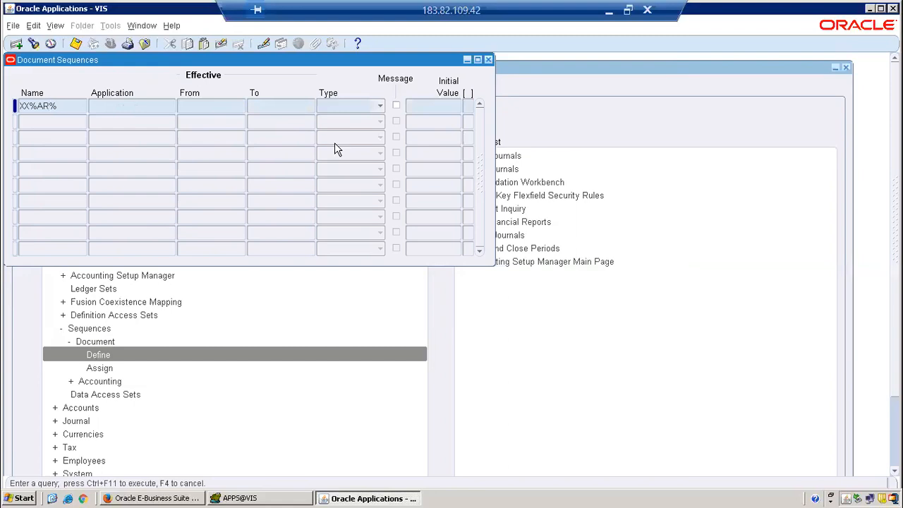
{"action": "key", "text": "ctrl+F11"}
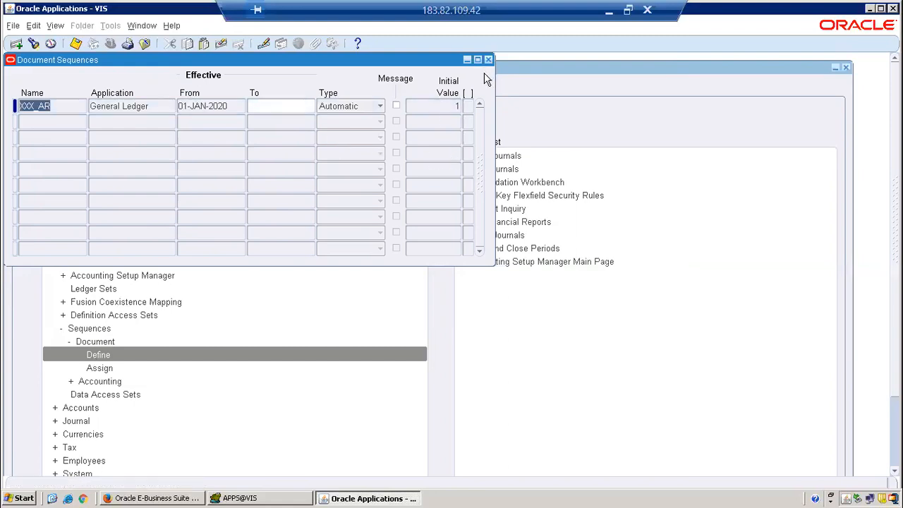
{"action": "left_click", "coordinate": [276, 110]}
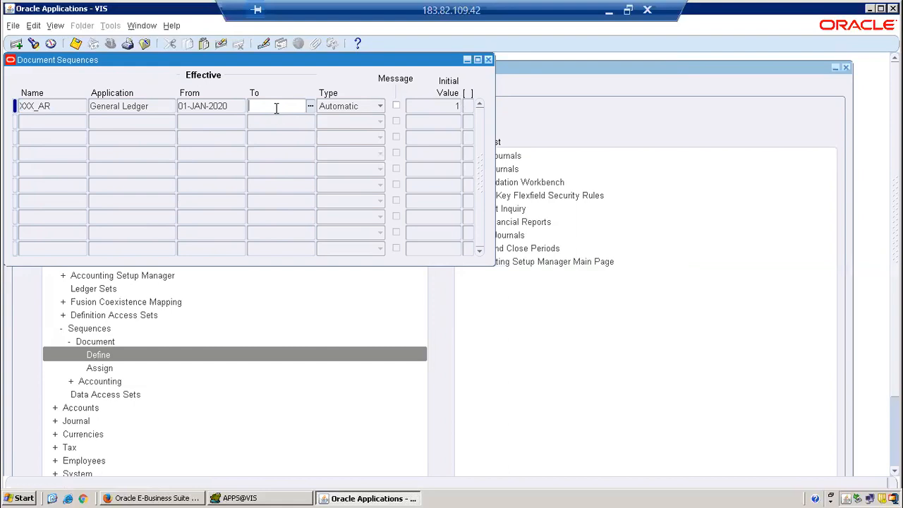
{"action": "type", "text": "01-JAN-2020"}
{"action": "key", "text": "ctrl+s"}
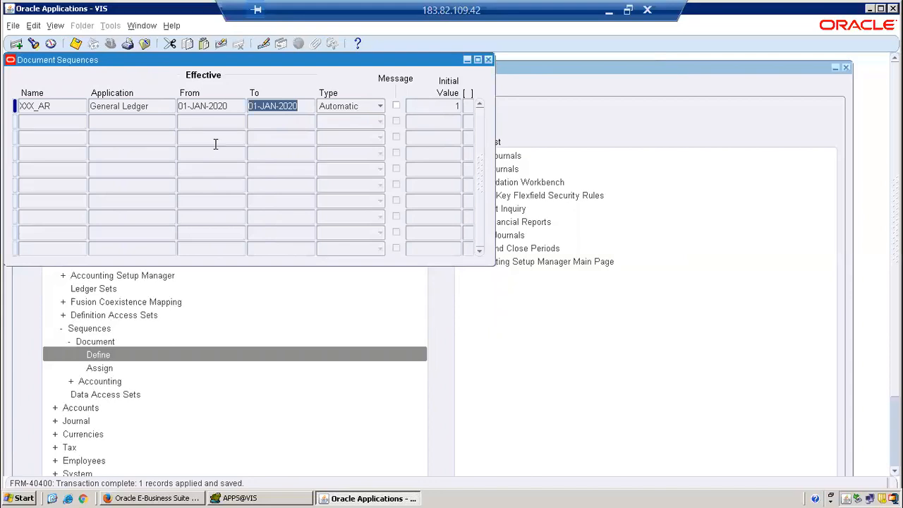
Step: Query the ARV% sequence definition again, check its effective start date, and close the Document Sequences form
{"action": "key", "text": "ctrl+F11"}
{"action": "key", "text": "F11"}
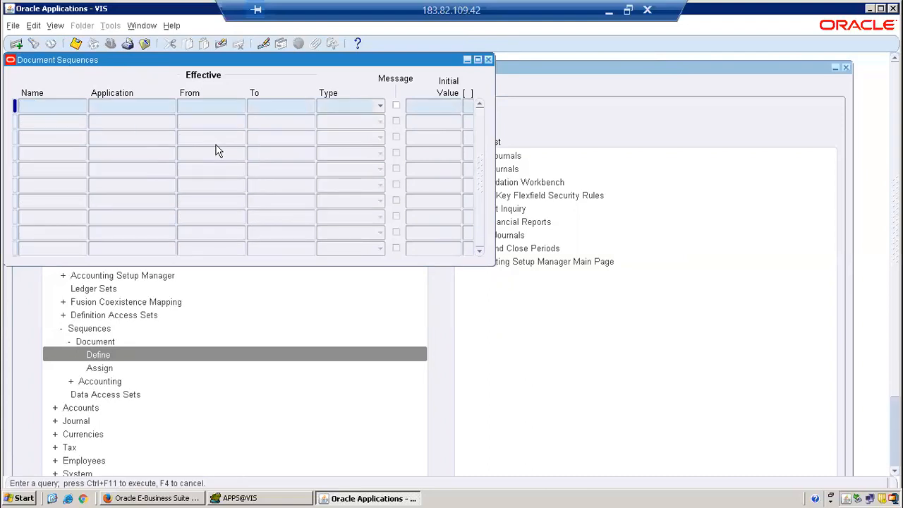
{"action": "type", "text": "ARV%"}
{"action": "key", "text": "ctrl+F11"}
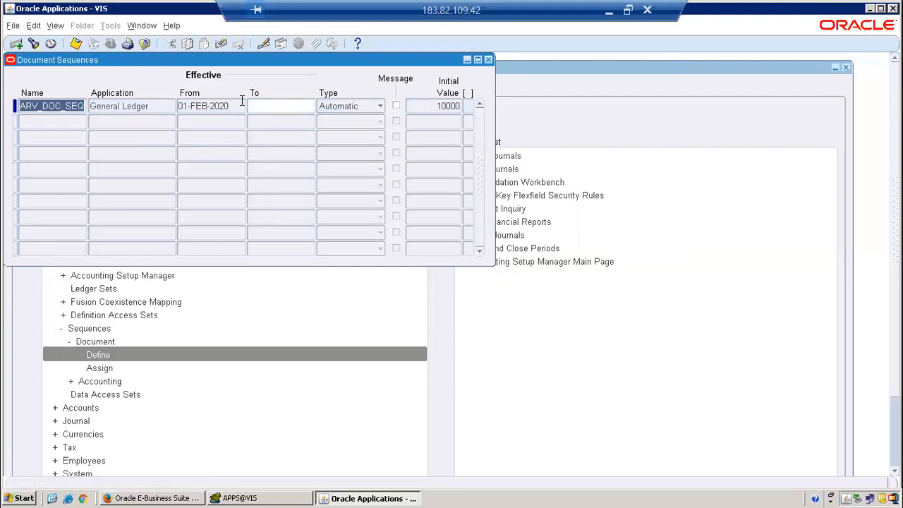
{"action": "left_click", "coordinate": [230, 105]}
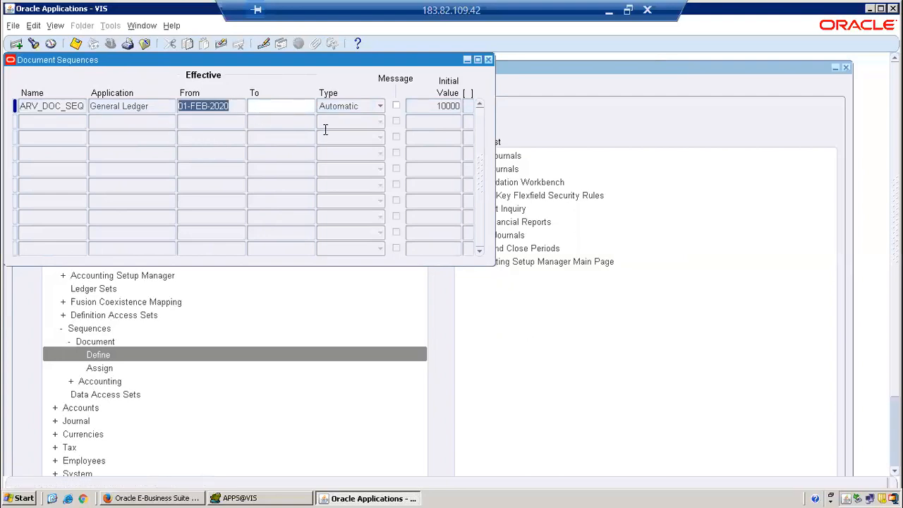
{"action": "left_click", "coordinate": [489, 60]}
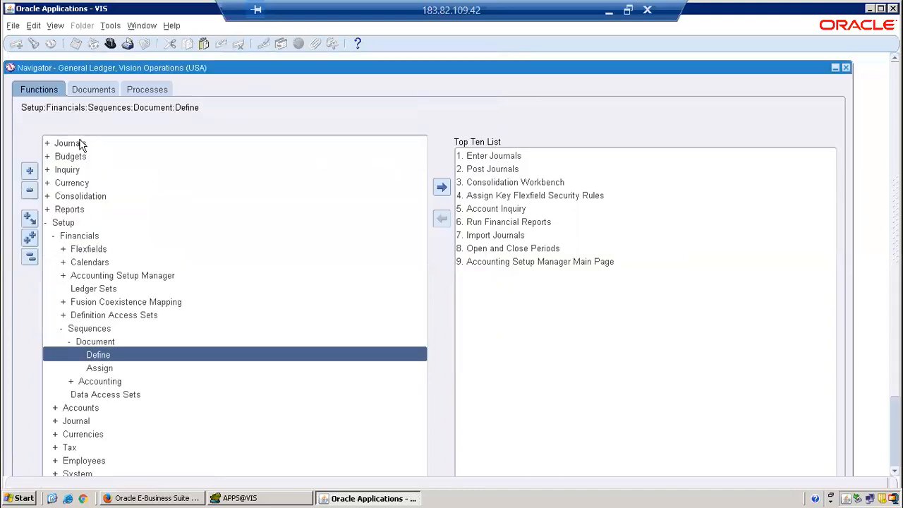
Step: Create a new journal named Test Doc Sequence2 from the Enter Journals form and set its period to Feb-20
{"action": "double_click", "coordinate": [81, 143]}
{"action": "double_click", "coordinate": [107, 155]}
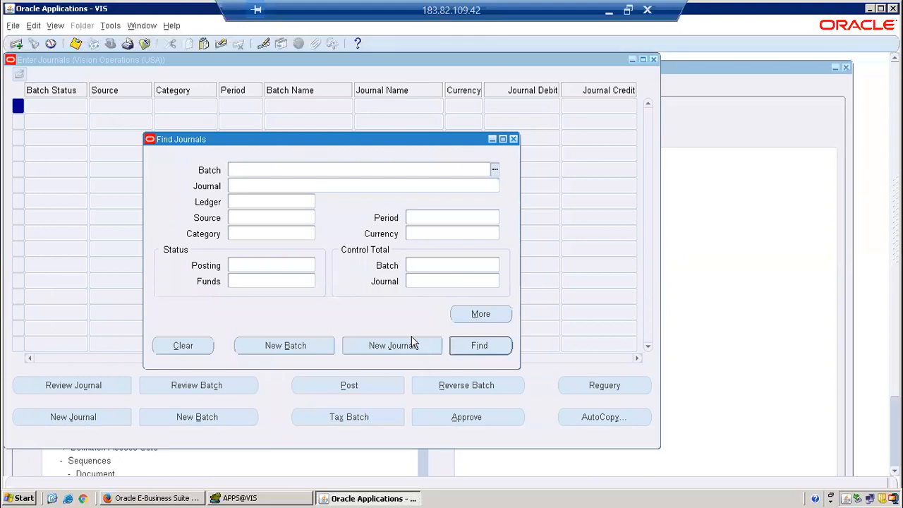
{"action": "left_click", "coordinate": [411, 345]}
{"action": "type", "text": "Test Doc Sequ"}
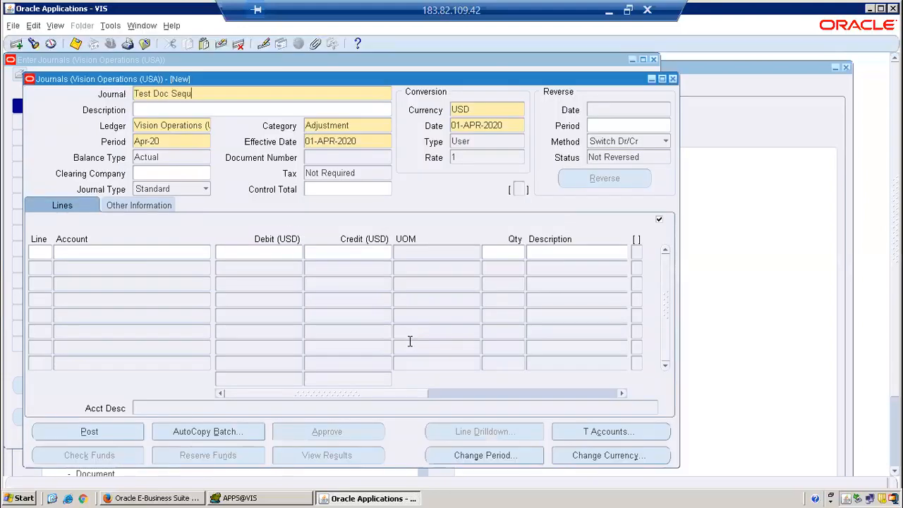
{"action": "type", "text": "ence2"}
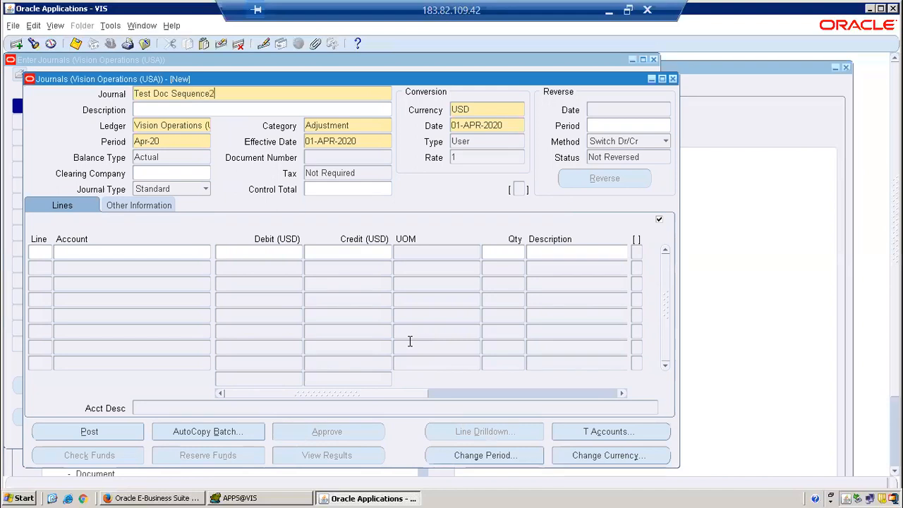
{"action": "left_click", "coordinate": [175, 141]}
{"action": "type", "text": "Feb-20"}
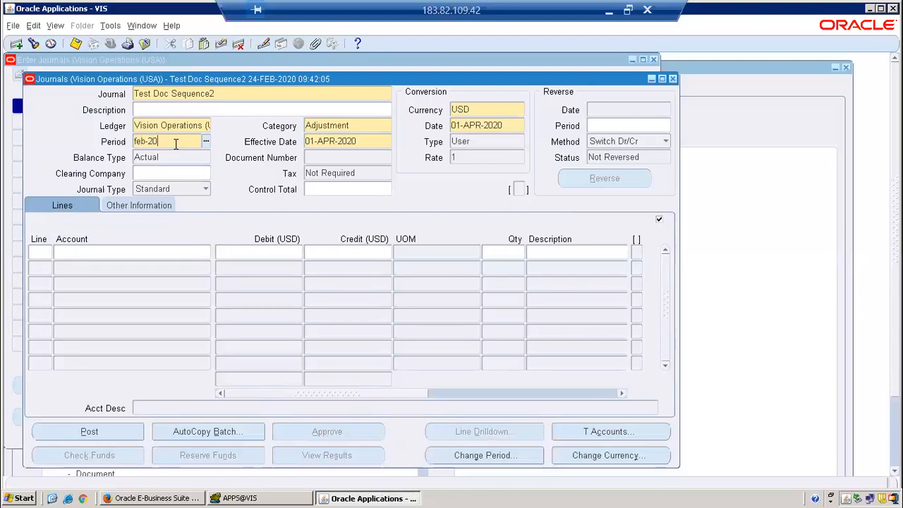
{"action": "key", "text": "Tab"}
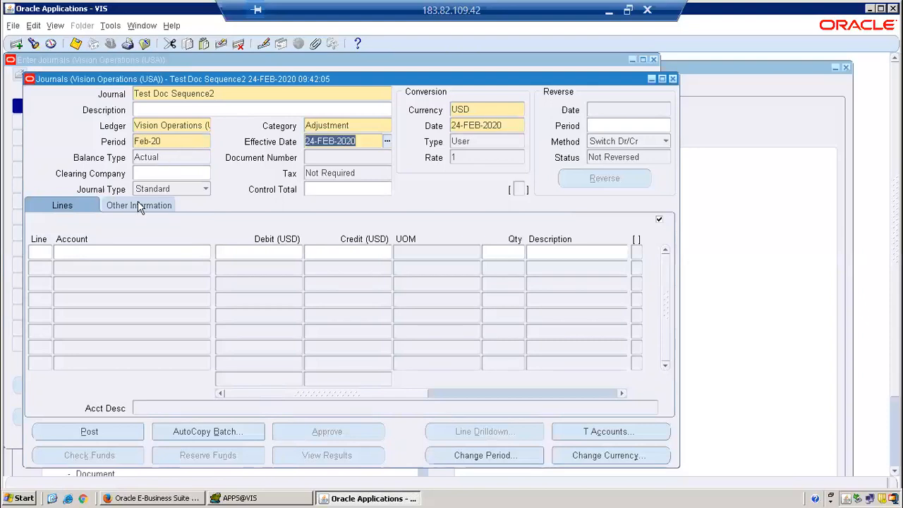
Step: Add journal line 1 with the Audit Fee account alias and a debit of 30,000
{"action": "left_click", "coordinate": [40, 256]}
{"action": "type", "text": "1"}
{"action": "key", "text": "Tab"}
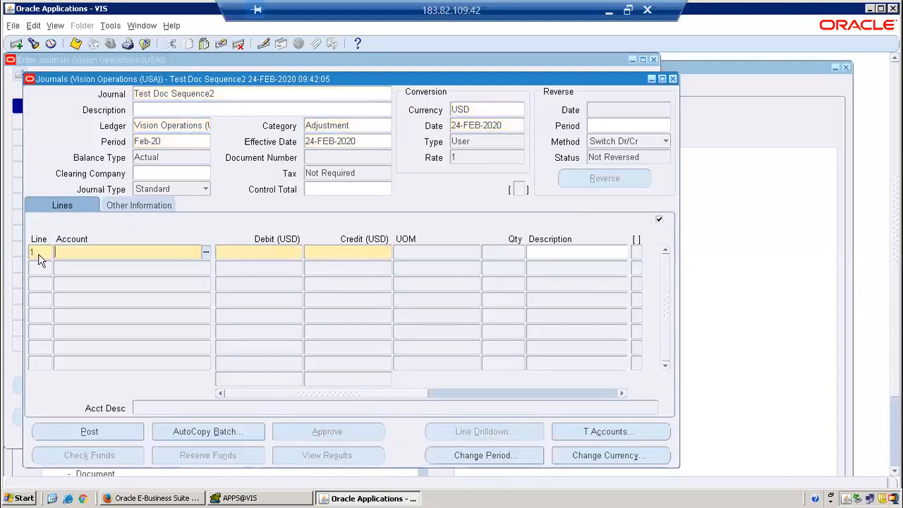
{"action": "type", "text": "Audit Fee"}
{"action": "key", "text": "Tab"}
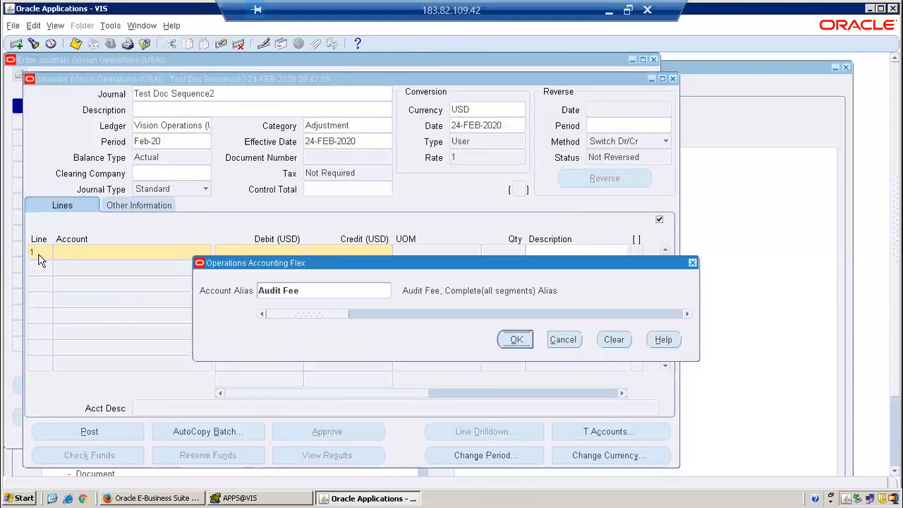
{"action": "key", "text": "Return"}
{"action": "type", "text": "30,0"}
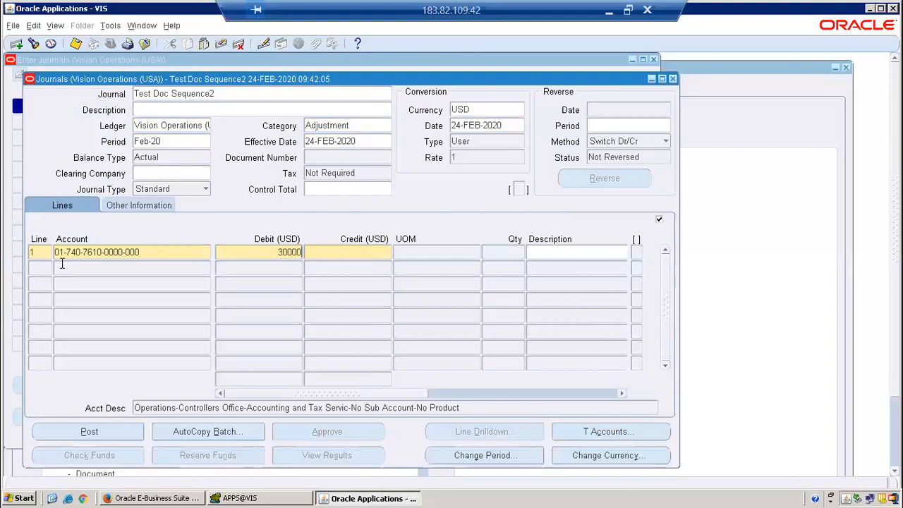
{"action": "type", "text": "0"}
Step: Add journal line 2 with the cash account alias and department 000, keeping account 1110
{"action": "left_click", "coordinate": [124, 269]}
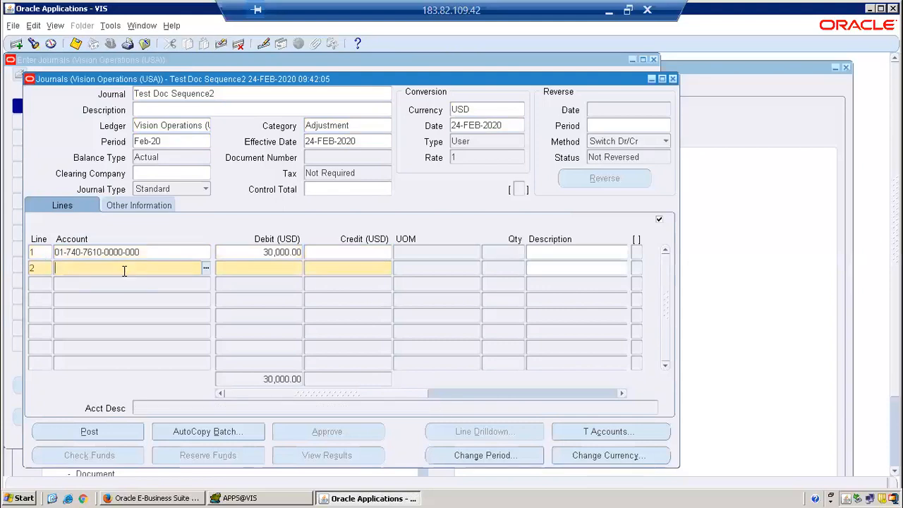
{"action": "type", "text": "cash"}
{"action": "key", "text": "Tab"}
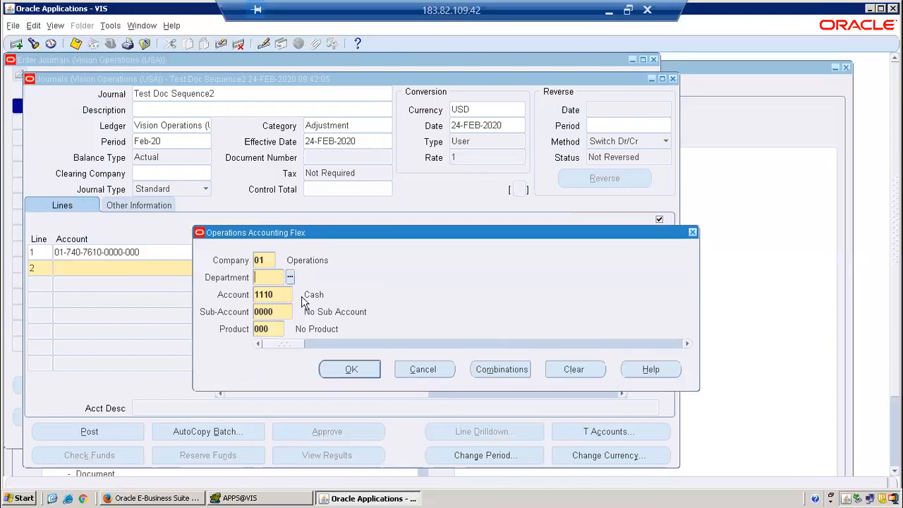
{"action": "type", "text": "000"}
{"action": "key", "text": "Tab"}
{"action": "type", "text": "0"}
{"action": "key", "text": "Return"}
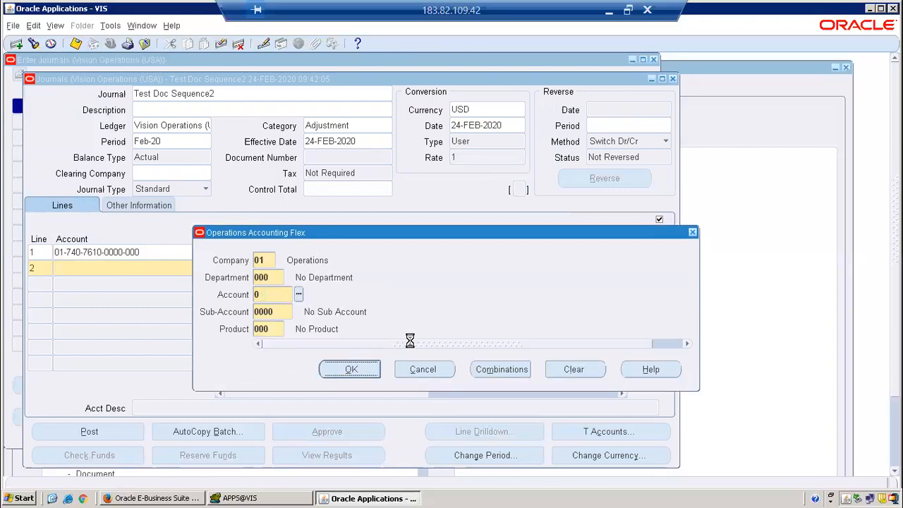
{"action": "key", "text": "Return"}
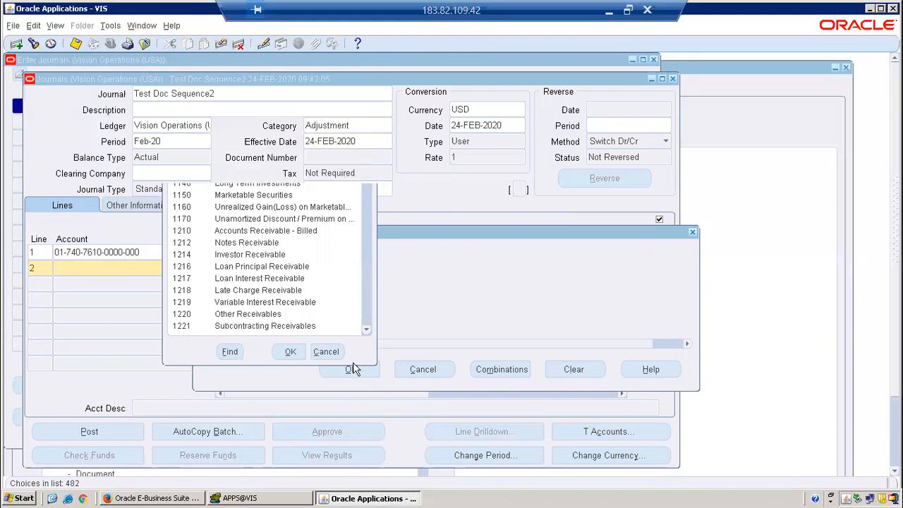
{"action": "left_click", "coordinate": [351, 369]}
{"action": "key", "text": "Down"}
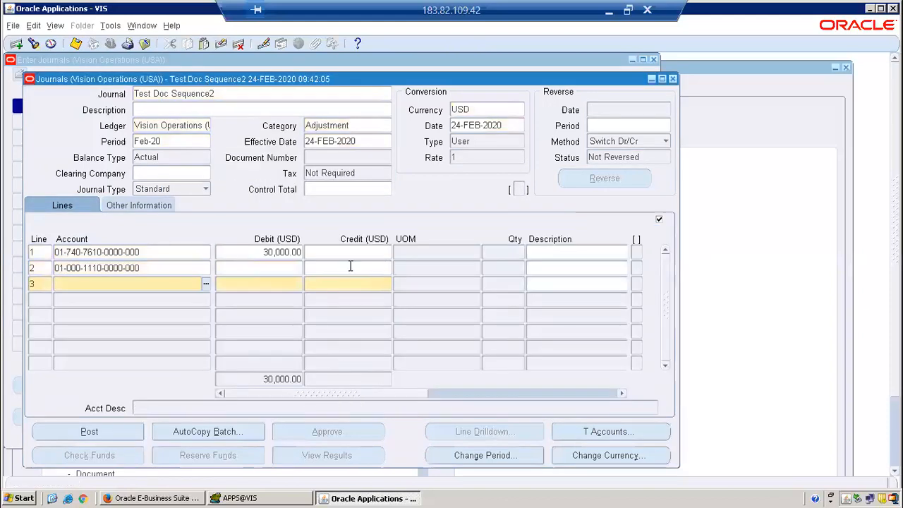
Step: Enter a credit of 30,000 on the cash line and save the journal
{"action": "key", "text": "Up"}
{"action": "left_click", "coordinate": [350, 268]}
{"action": "type", "text": "30000"}
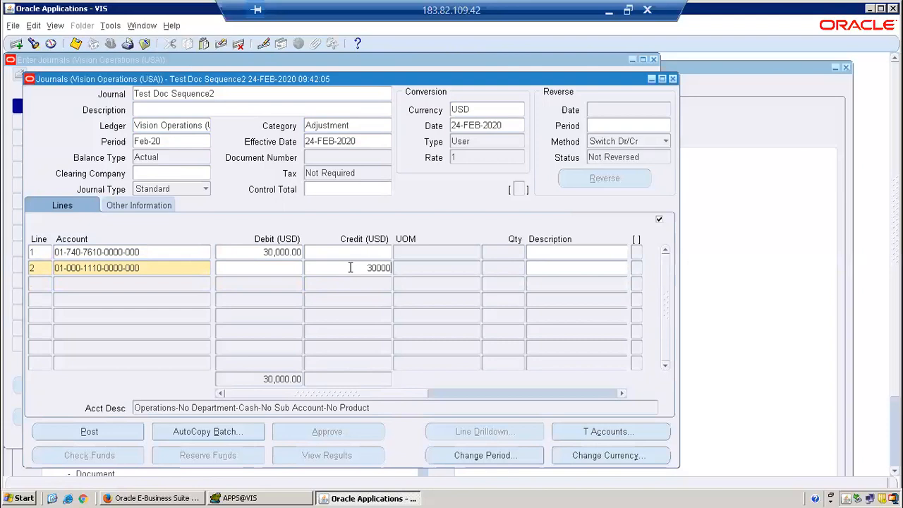
{"action": "key", "text": "ctrl+s"}
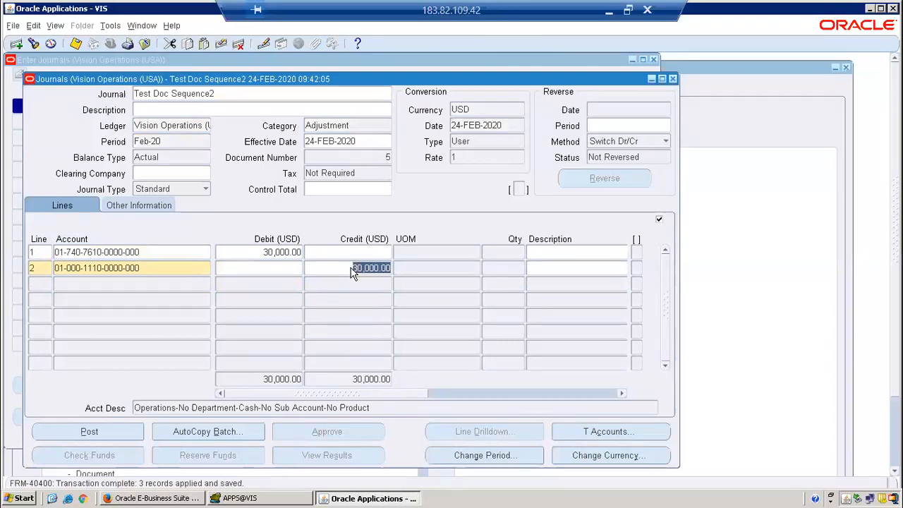
Step: Check the saved journal's other information, ledger, category, effective date and document number, then close the journal forms
{"action": "left_click", "coordinate": [129, 206]}
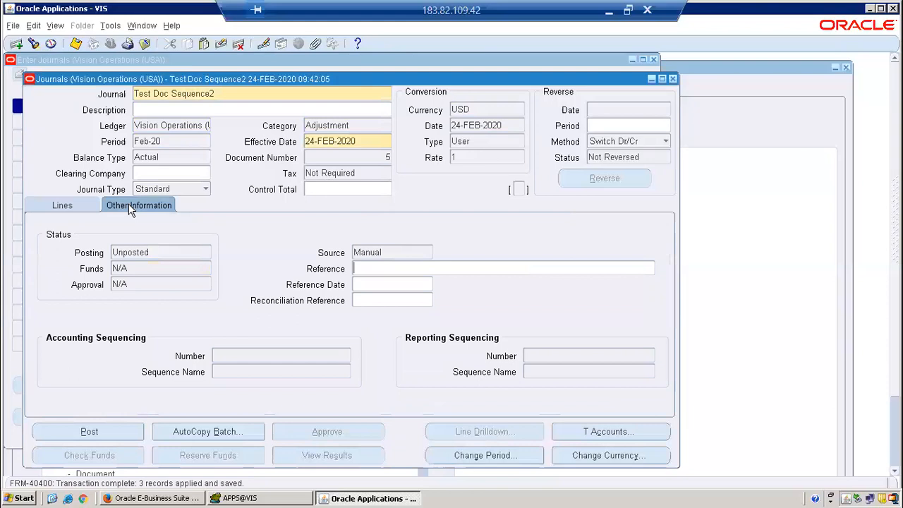
{"action": "left_click", "coordinate": [65, 207]}
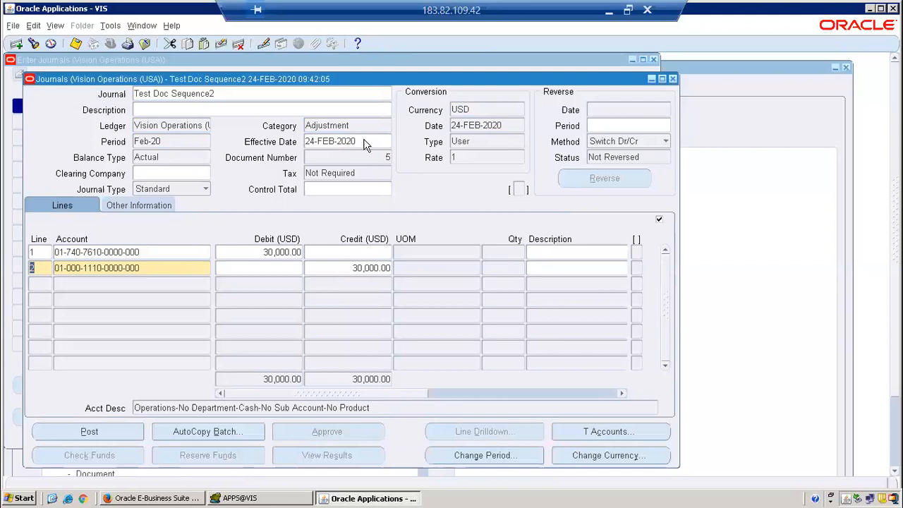
{"action": "left_click", "coordinate": [366, 141]}
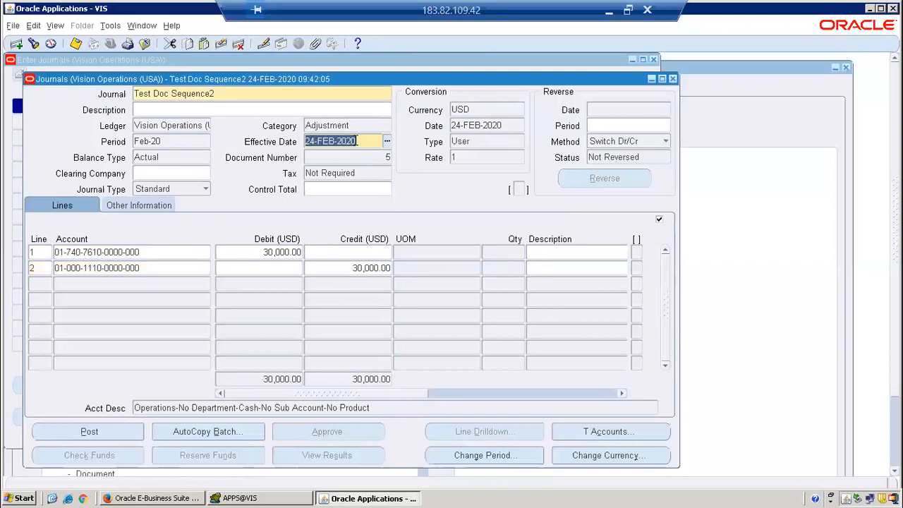
{"action": "left_click", "coordinate": [170, 132]}
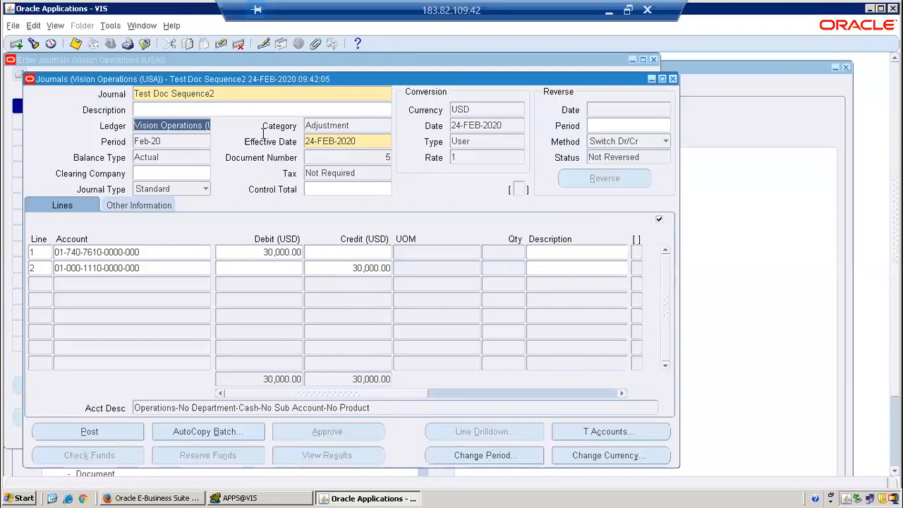
{"action": "left_click", "coordinate": [366, 125]}
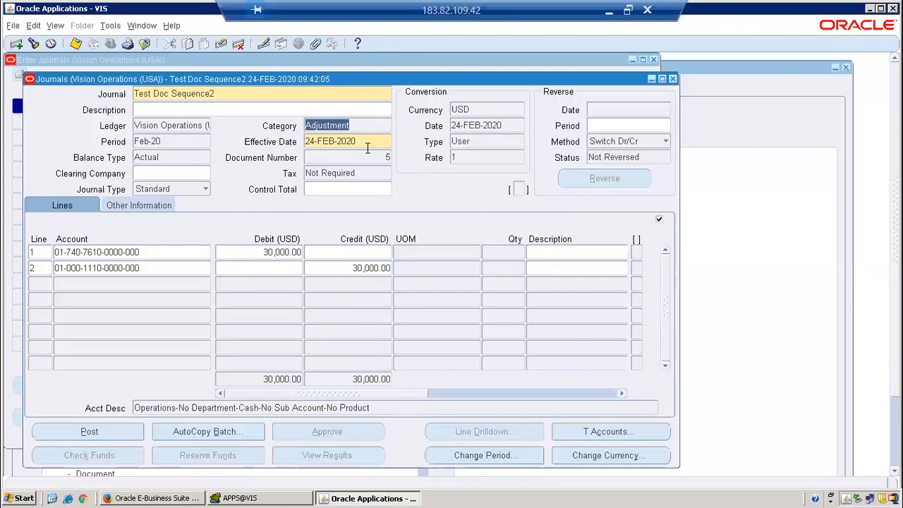
{"action": "left_click", "coordinate": [364, 141]}
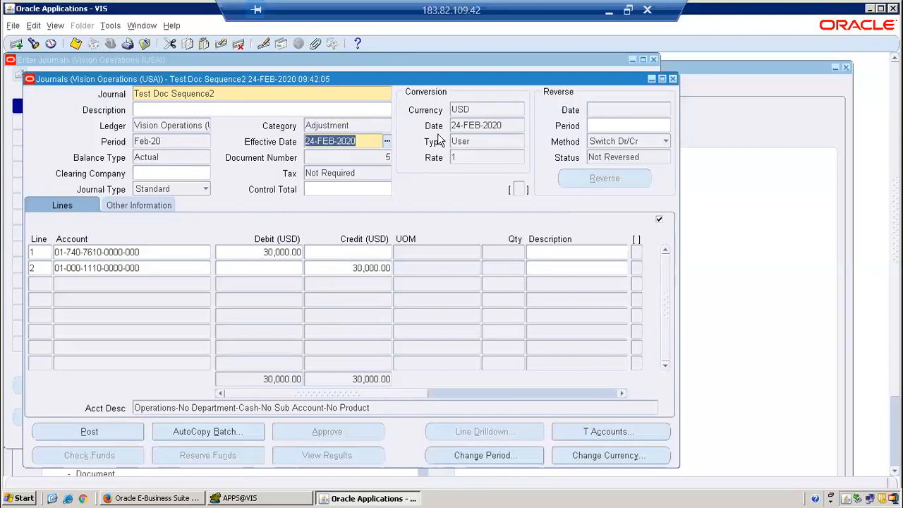
{"action": "left_click", "coordinate": [673, 79]}
{"action": "left_click", "coordinate": [653, 59]}
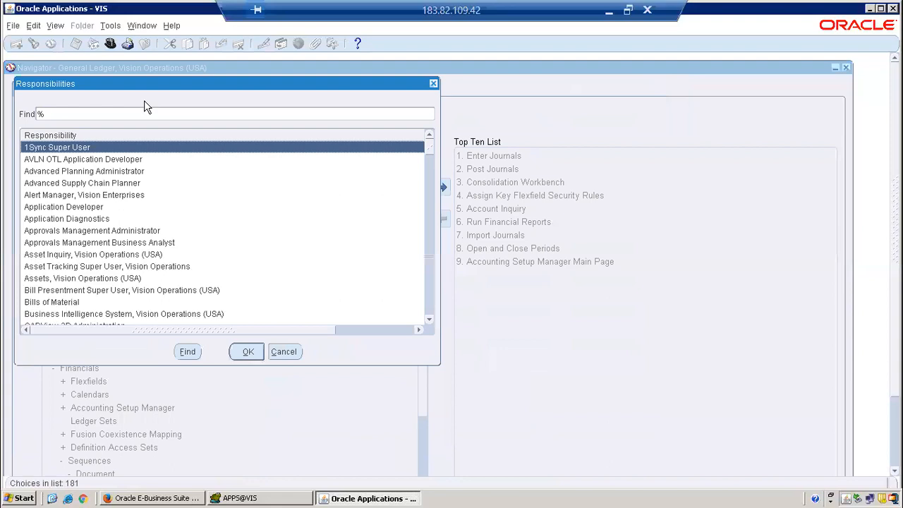
Step: Reselect the General Ledger, Vision Operations (USA) responsibility
{"action": "type", "text": "g"}
{"action": "key", "text": "Down"}
{"action": "key", "text": "Down"}
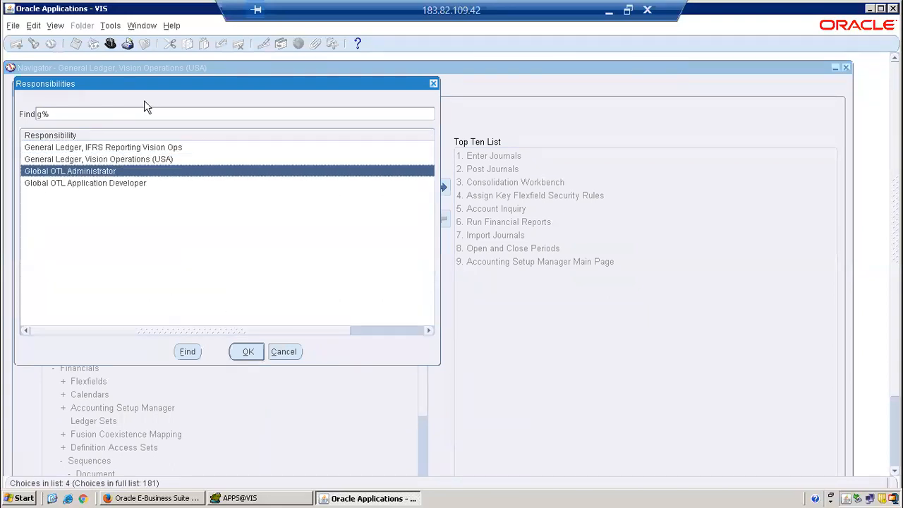
{"action": "key", "text": "Up"}
{"action": "key", "text": "Return"}
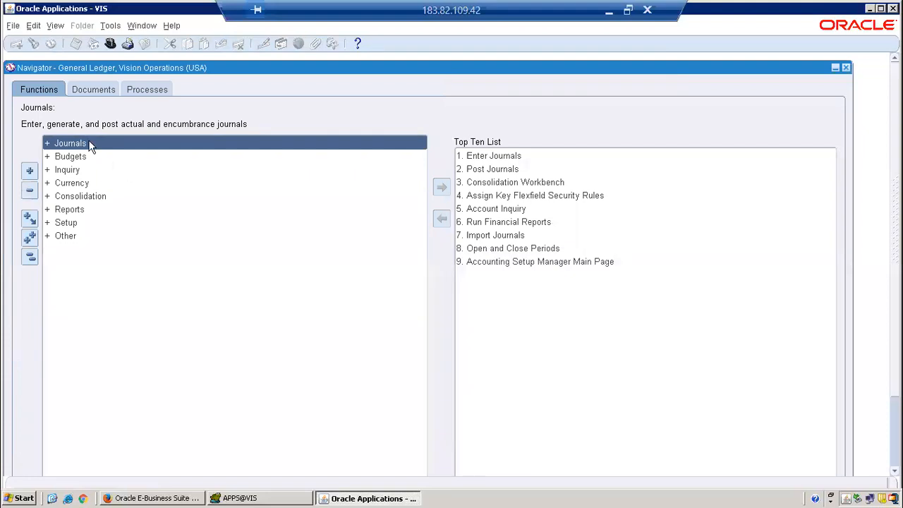
Step: Create a new journal named Test Doc Seq3 from the Enter Journals form and set its period to Feb-20
{"action": "double_click", "coordinate": [90, 144]}
{"action": "left_click", "coordinate": [91, 152]}
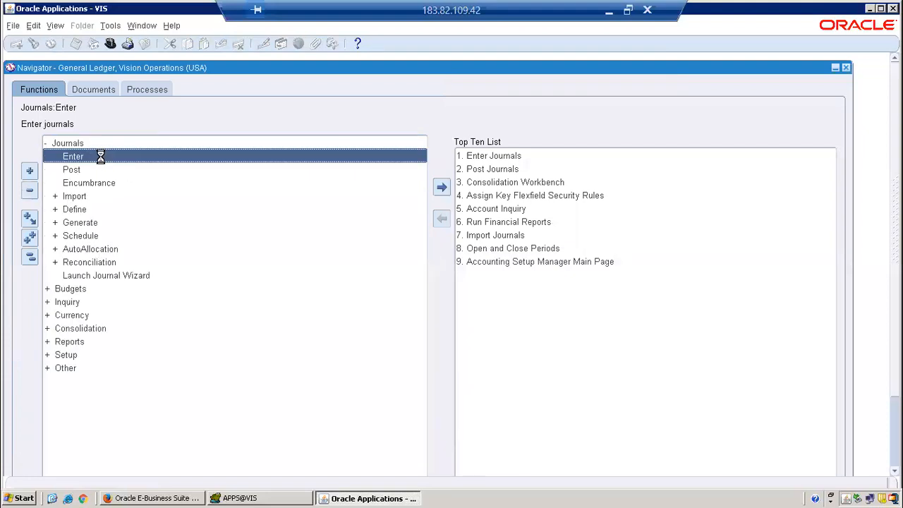
{"action": "double_click", "coordinate": [101, 157]}
{"action": "left_click", "coordinate": [385, 343]}
{"action": "type", "text": "Test Doc Seq3"}
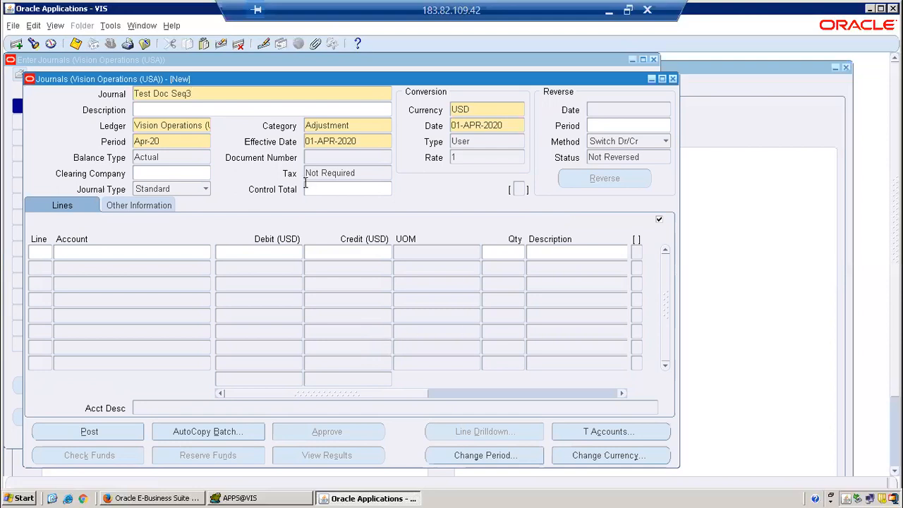
{"action": "left_click", "coordinate": [176, 142]}
{"action": "type", "text": "feb-20"}
{"action": "key", "text": "Tab"}
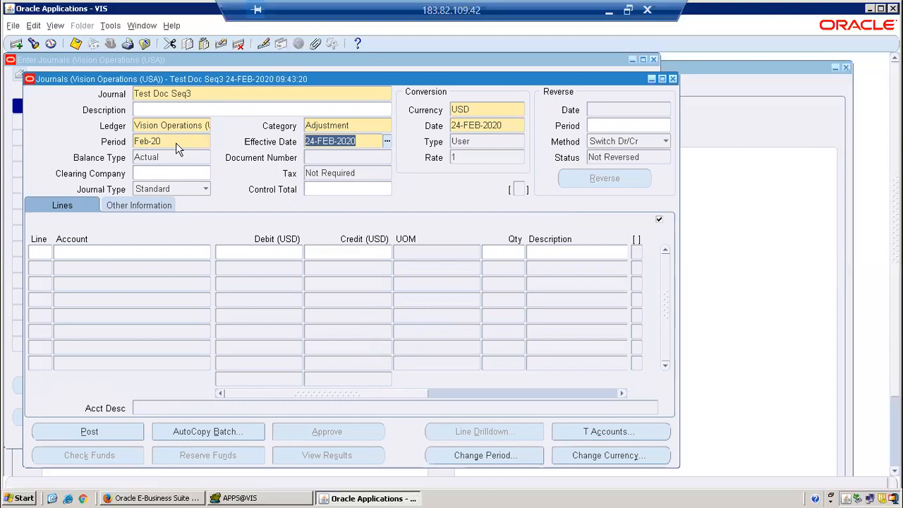
Step: Add line 1 to Test Doc Seq3 with the Audit Fee account alias and a debit of 350,000
{"action": "left_click", "coordinate": [43, 252]}
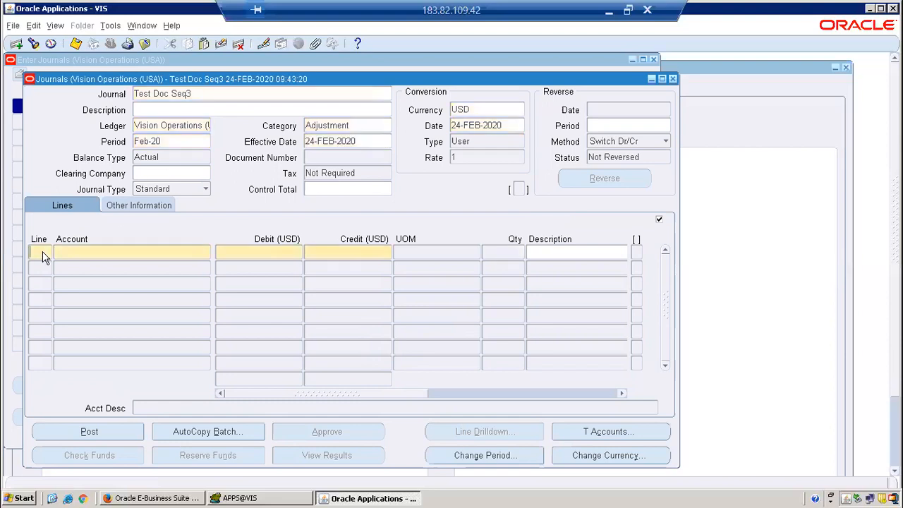
{"action": "key", "text": "Tab"}
{"action": "type", "text": "audit"}
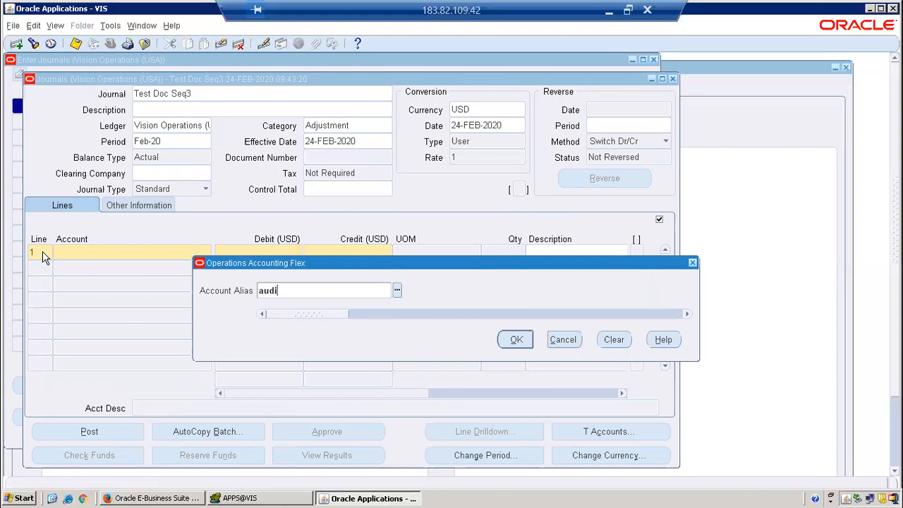
{"action": "key", "text": "Tab"}
{"action": "key", "text": "Return"}
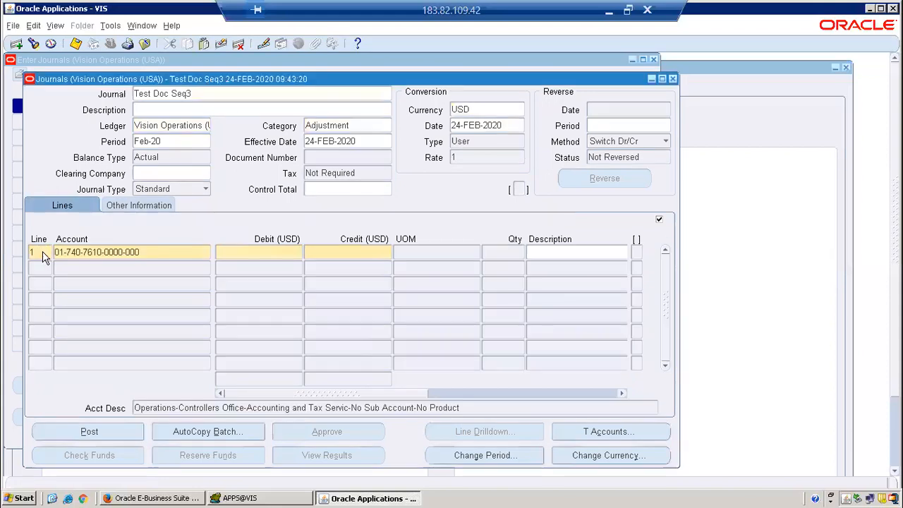
{"action": "type", "text": "350000"}
Step: Add line 2 with the cash account alias, department 000 and a credit of 350,000, and save the journal
{"action": "left_click", "coordinate": [56, 267]}
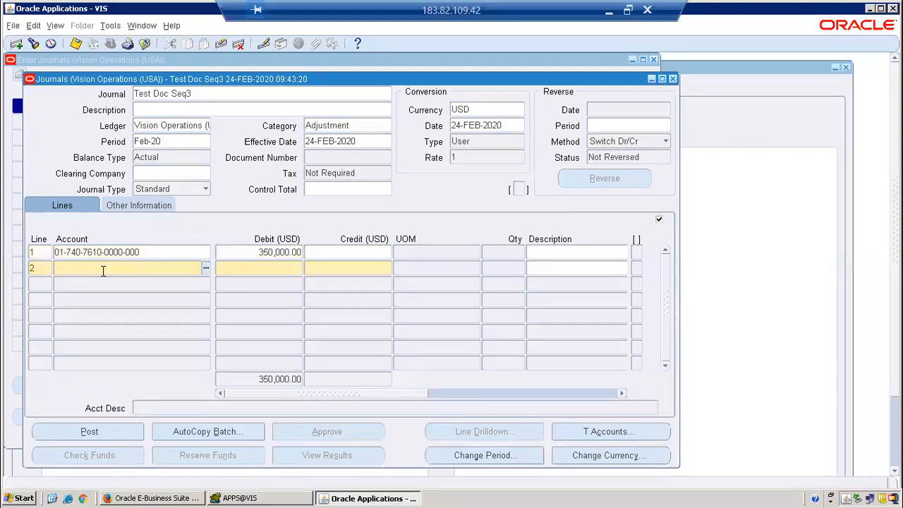
{"action": "type", "text": "cash"}
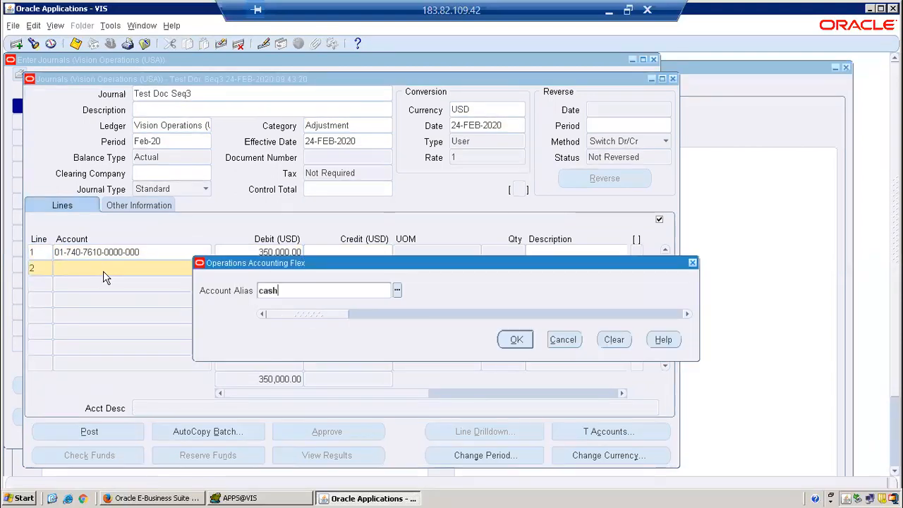
{"action": "key", "text": "Tab"}
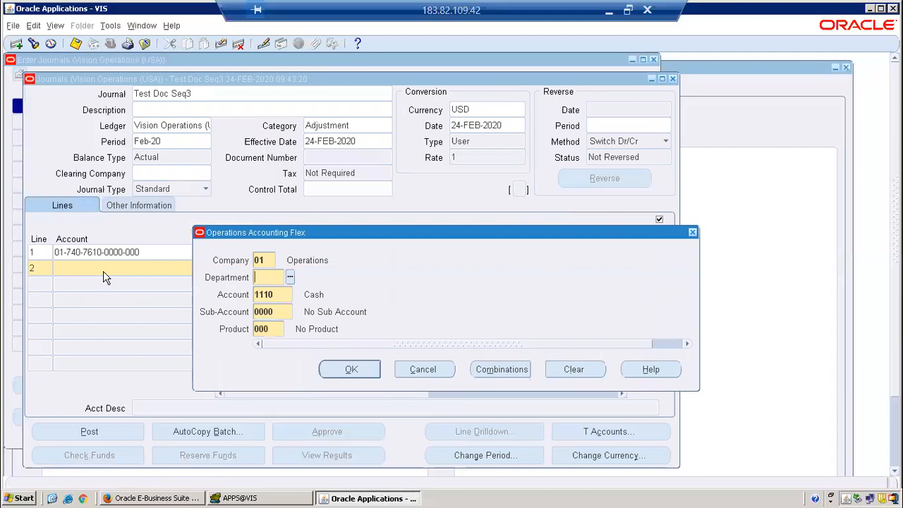
{"action": "type", "text": "000"}
{"action": "key", "text": "Tab"}
{"action": "key", "text": "Return"}
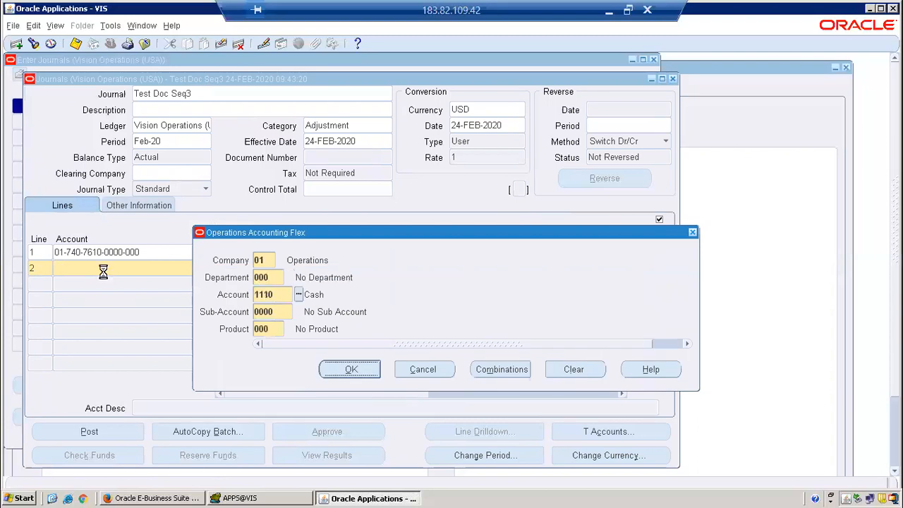
{"action": "key", "text": "Tab"}
{"action": "type", "text": "35"}
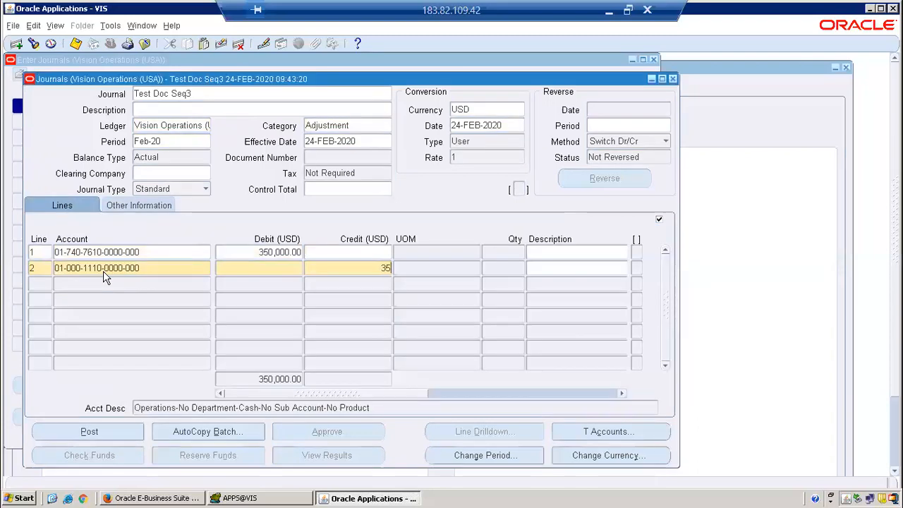
{"action": "type", "text": "0000"}
{"action": "key", "text": "ctrl+s"}
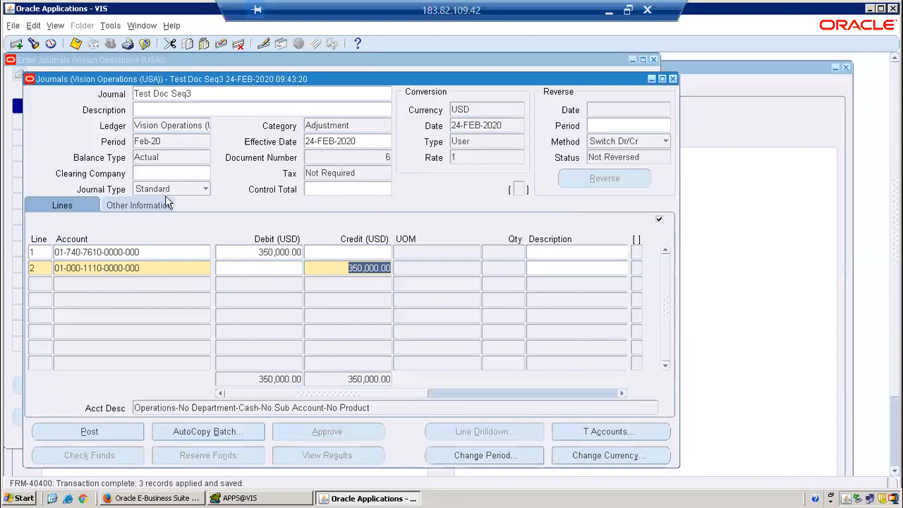
Step: Check the saved journal's other information and ledger, and close the journal forms
{"action": "left_click", "coordinate": [151, 209]}
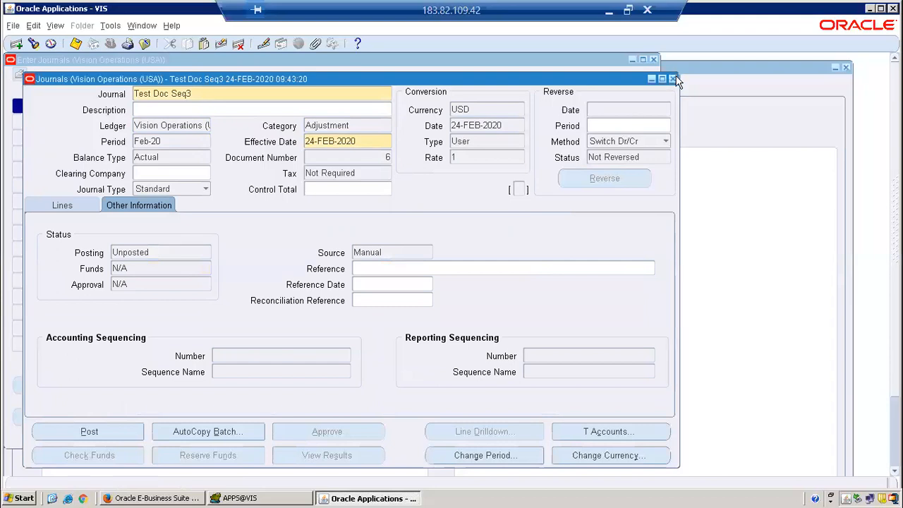
{"action": "left_click", "coordinate": [185, 126]}
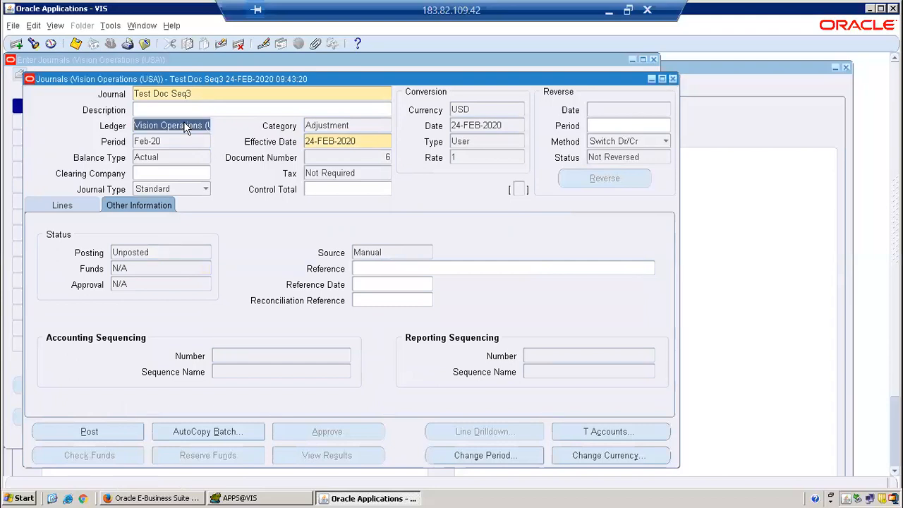
{"action": "left_click_drag", "start_coordinate": [227, 125], "coordinate": [253, 125]}
{"action": "left_click", "coordinate": [673, 79]}
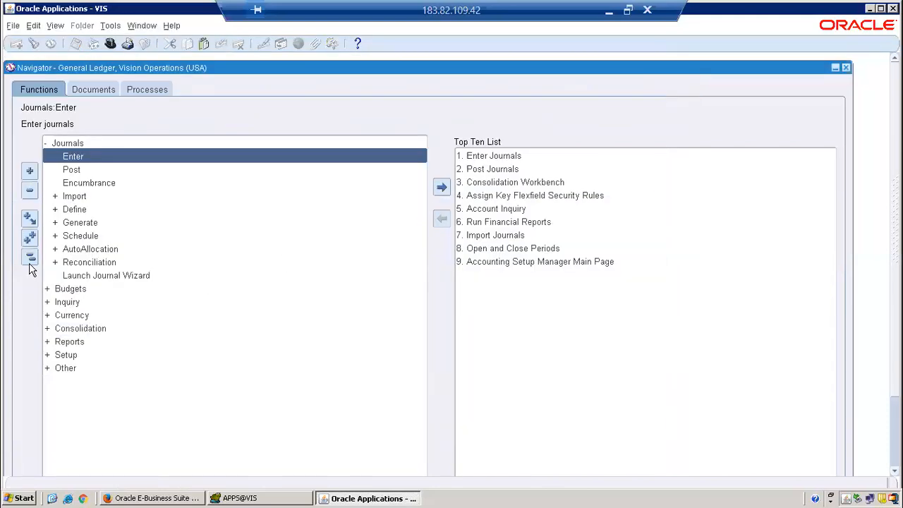
Step: Open the Sequence Assignments form from the financial setup's document sequence functions
{"action": "left_click", "coordinate": [30, 259]}
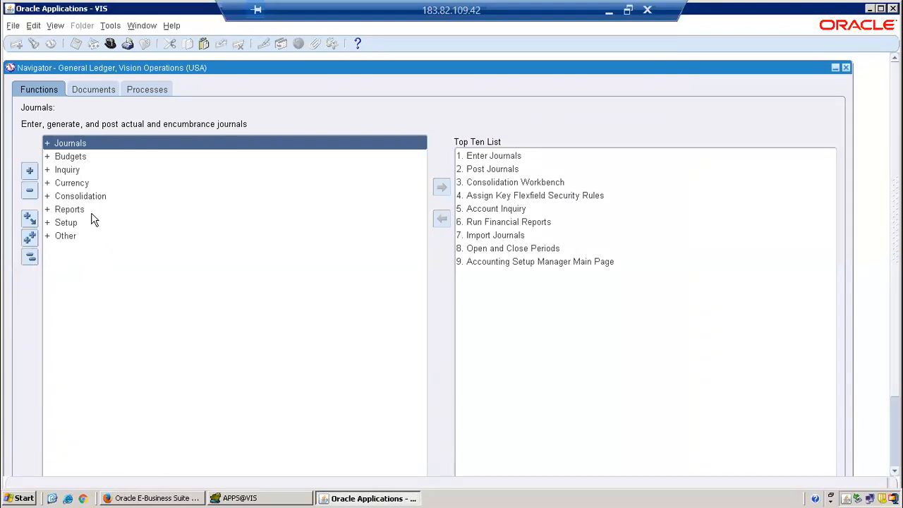
{"action": "double_click", "coordinate": [70, 224]}
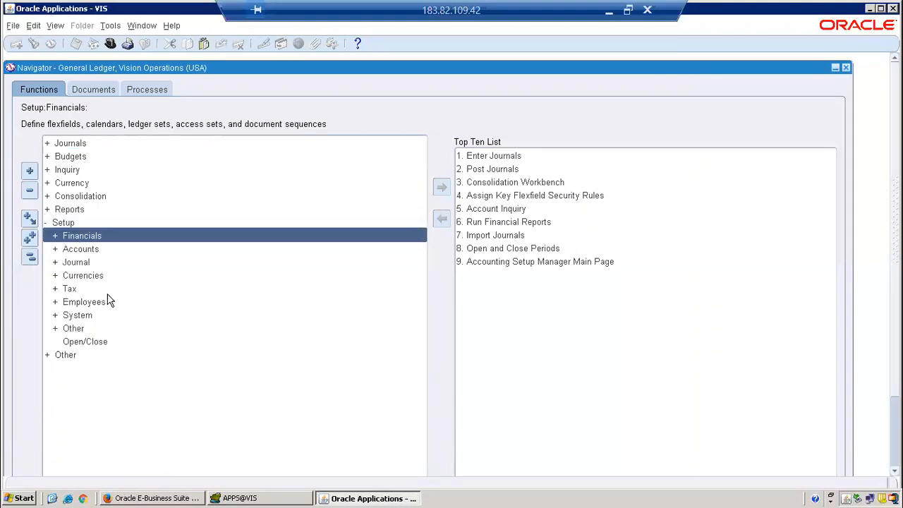
{"action": "double_click", "coordinate": [131, 238]}
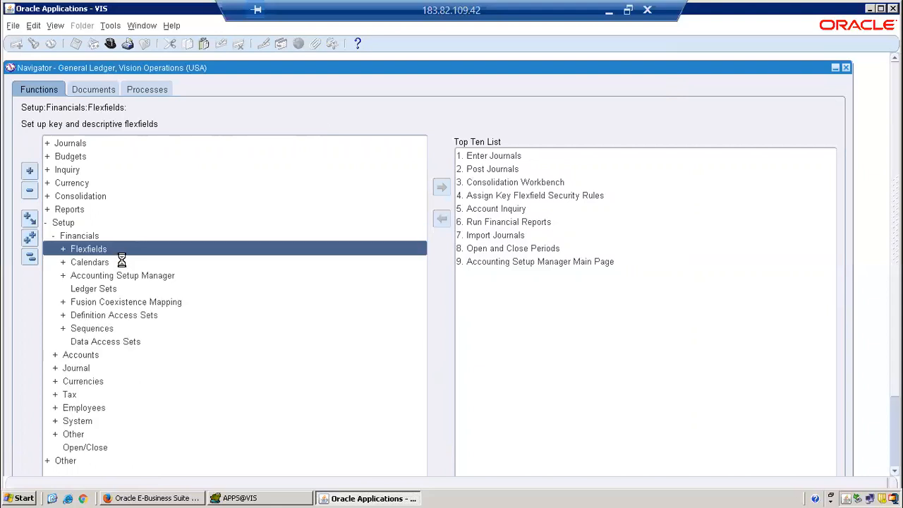
{"action": "double_click", "coordinate": [92, 329]}
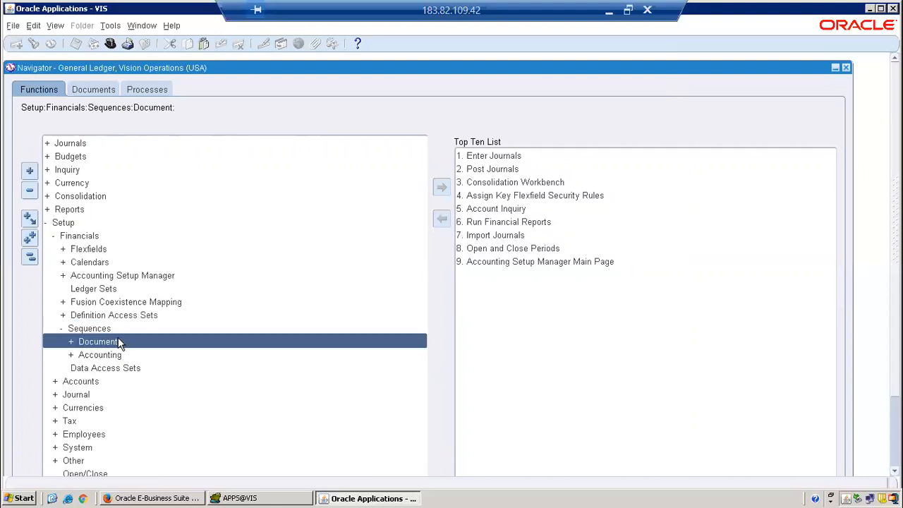
{"action": "double_click", "coordinate": [118, 343]}
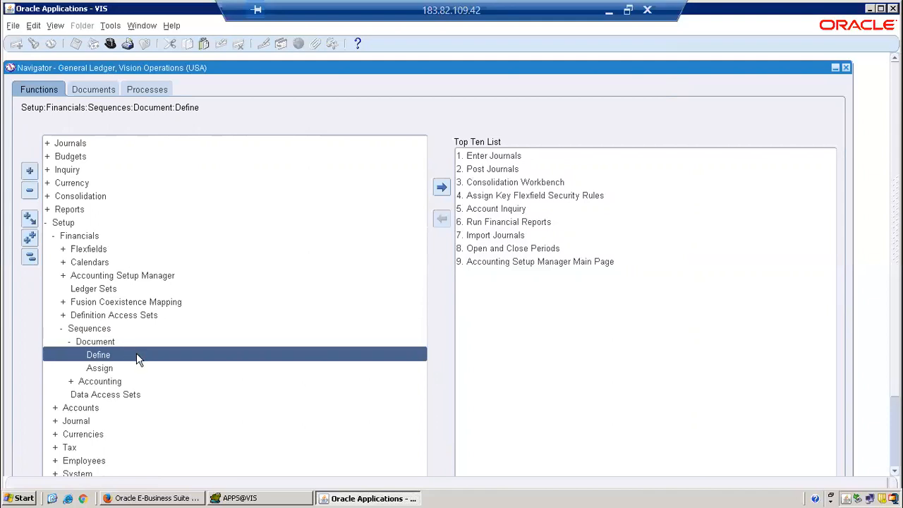
{"action": "double_click", "coordinate": [136, 354]}
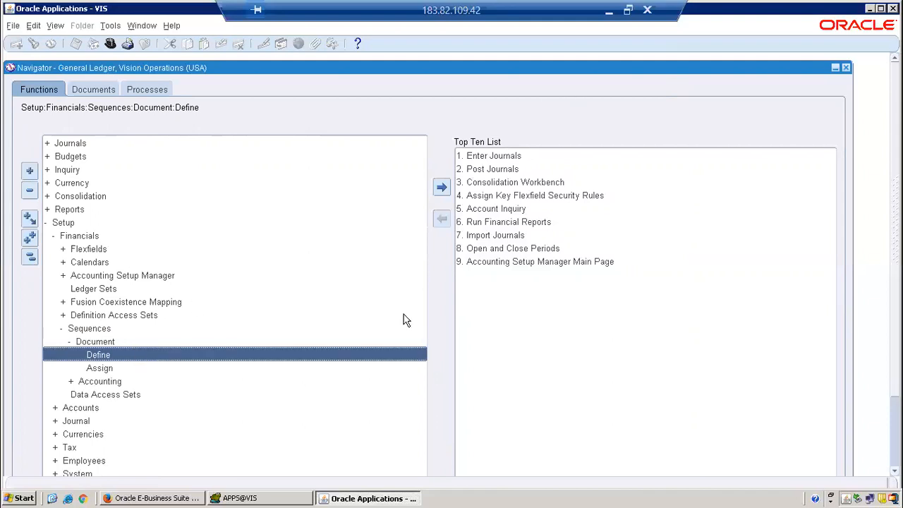
{"action": "double_click", "coordinate": [86, 370]}
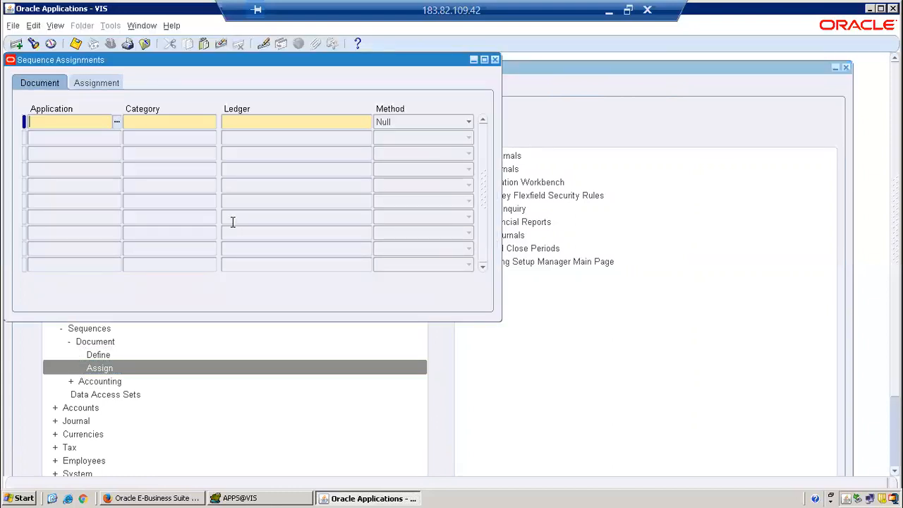
Step: Retrieve all sequence assignments and check the start and end dates of the ARV_DOC_SEQ assignment
{"action": "key", "text": "ctrl+F11"}
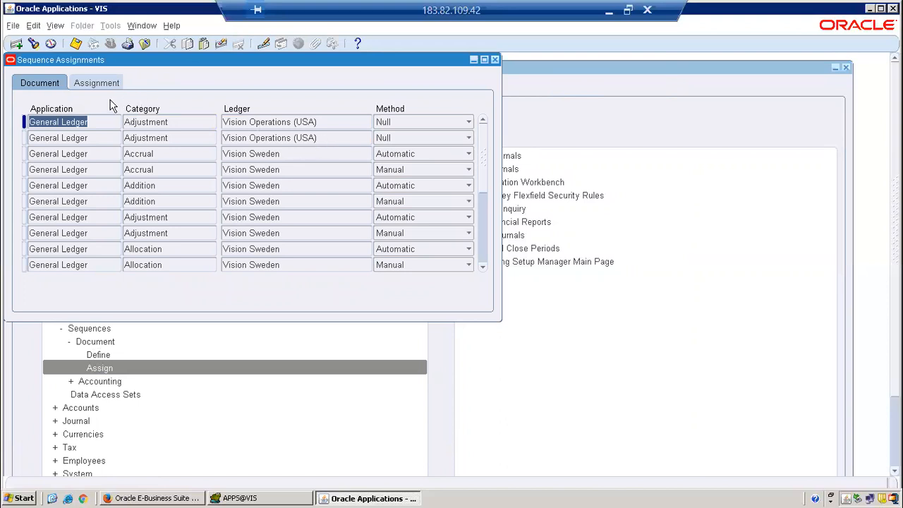
{"action": "left_click", "coordinate": [97, 85]}
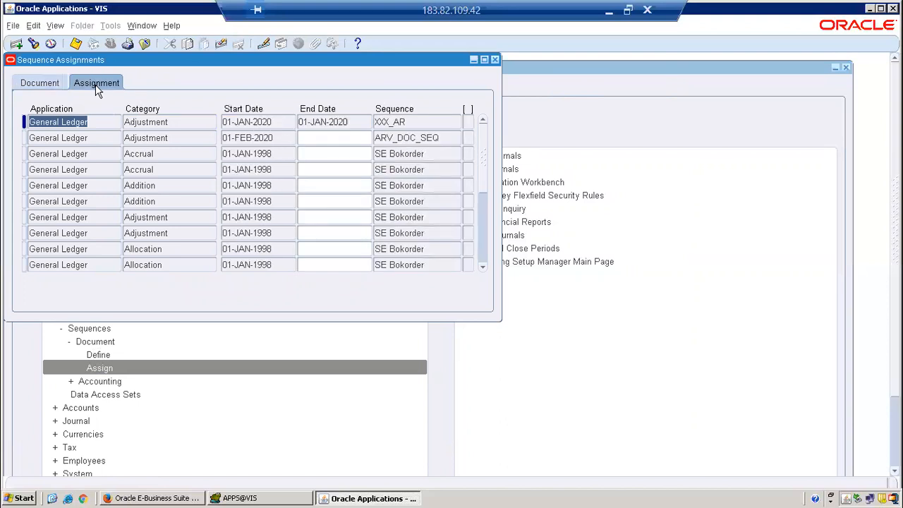
{"action": "left_click", "coordinate": [275, 138]}
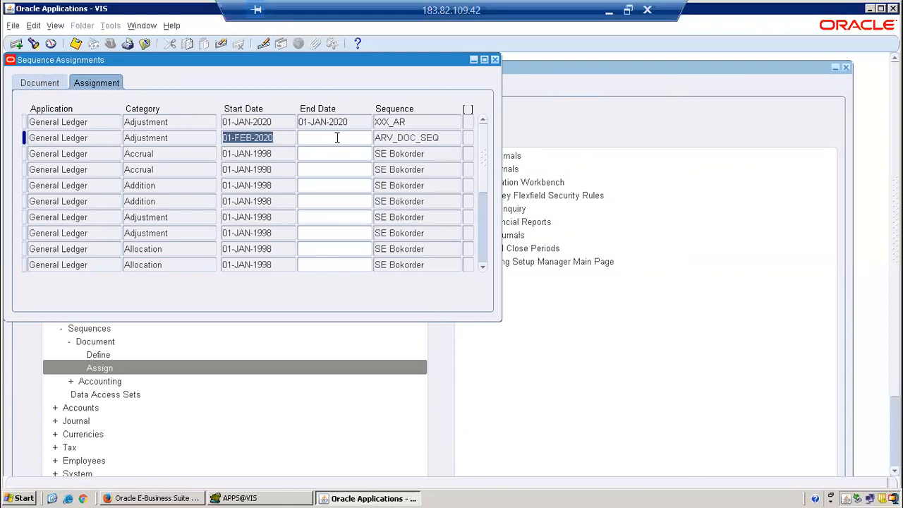
{"action": "left_click", "coordinate": [337, 137]}
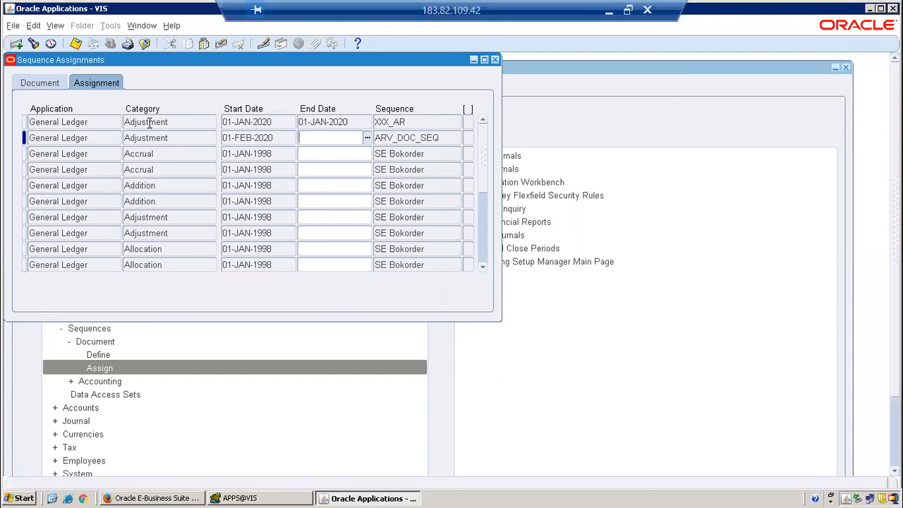
Step: Query the sequence assignments for application General%, category Adjustment and ledger Vision%Ope%
{"action": "left_click", "coordinate": [187, 125]}
{"action": "key", "text": "ctrl+c"}
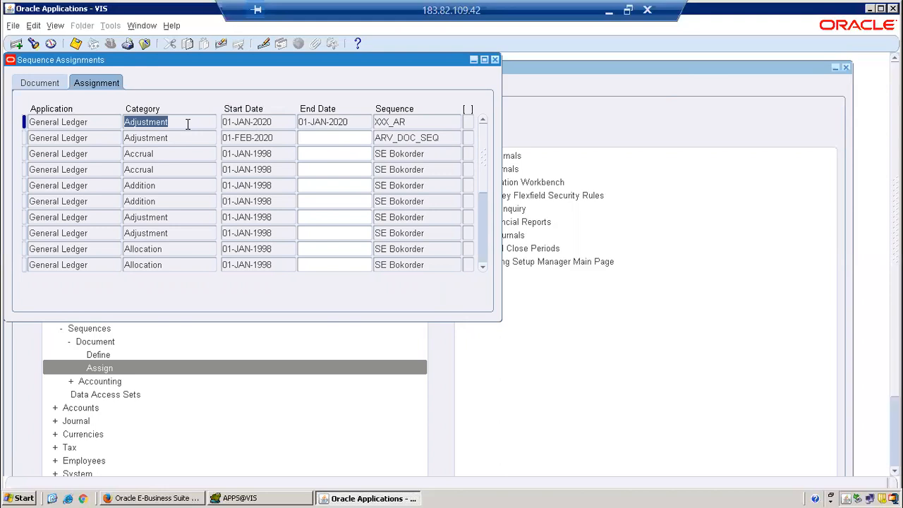
{"action": "key", "text": "F11"}
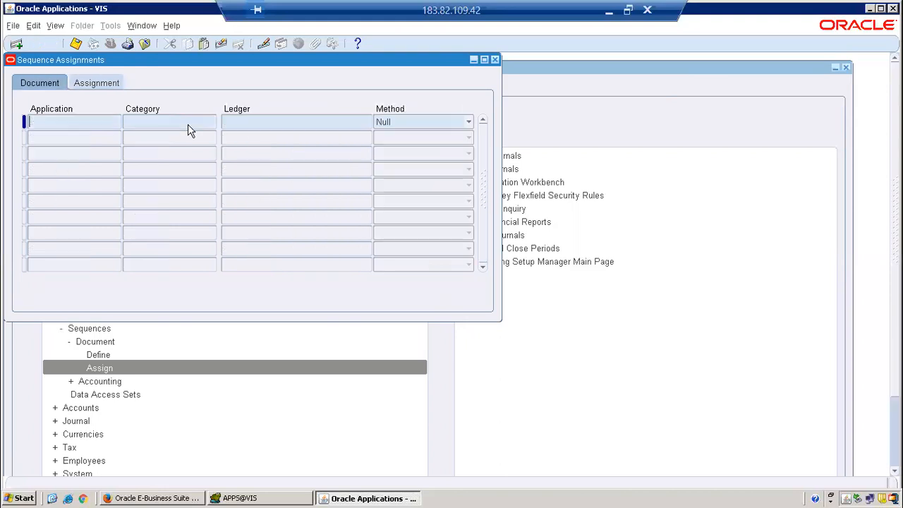
{"action": "key", "text": "ctrl+F11"}
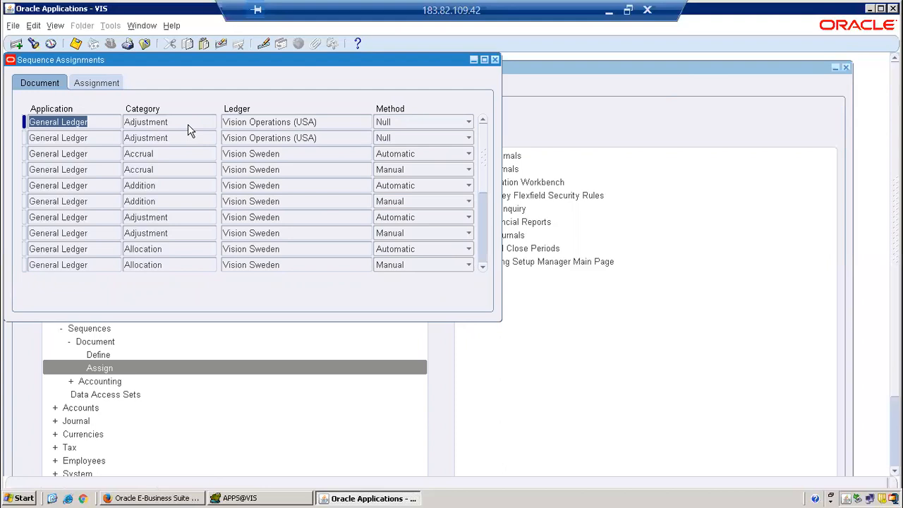
{"action": "key", "text": "F11"}
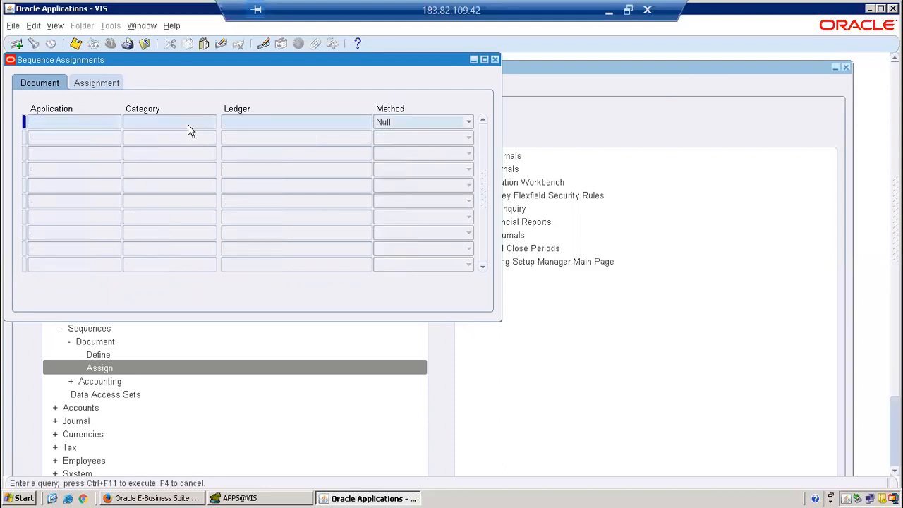
{"action": "key", "text": "ctrl+v"}
{"action": "type", "text": "General%Vision%Ope%"}
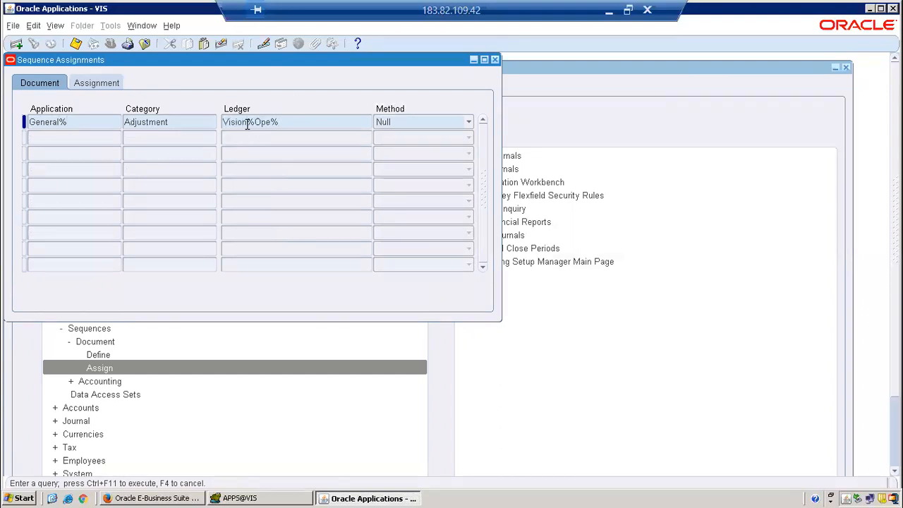
{"action": "key", "text": "ctrl+F11"}
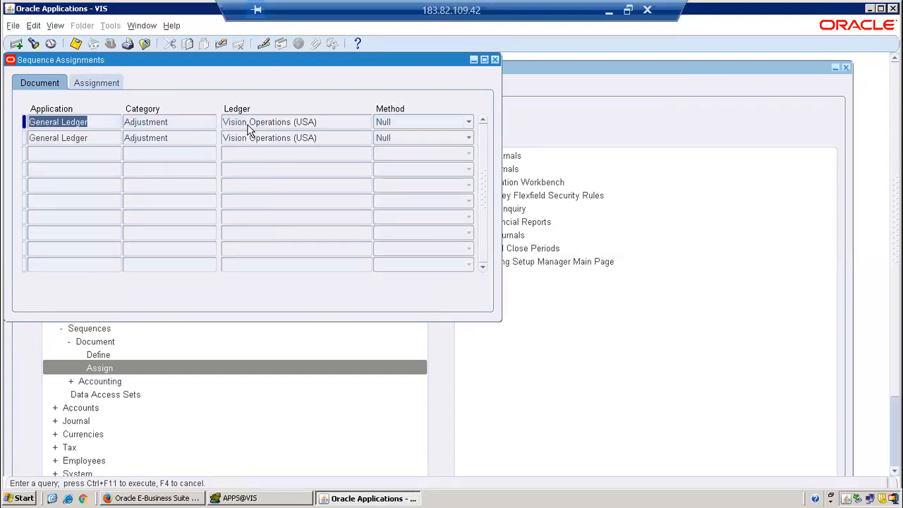
Step: Compare the category, ledger, effective dates and sequence names of the XXX_AR and ARV_DOC_SEQ assignments
{"action": "left_click", "coordinate": [97, 83]}
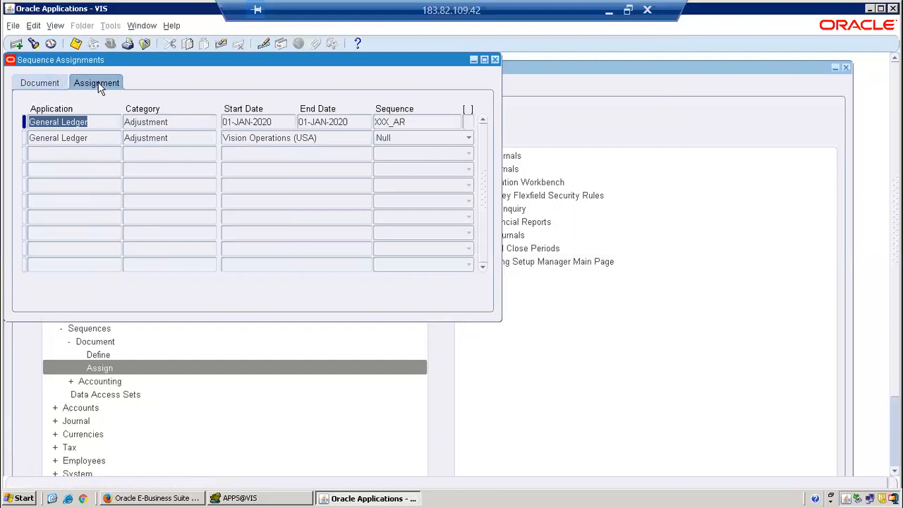
{"action": "left_click", "coordinate": [364, 124]}
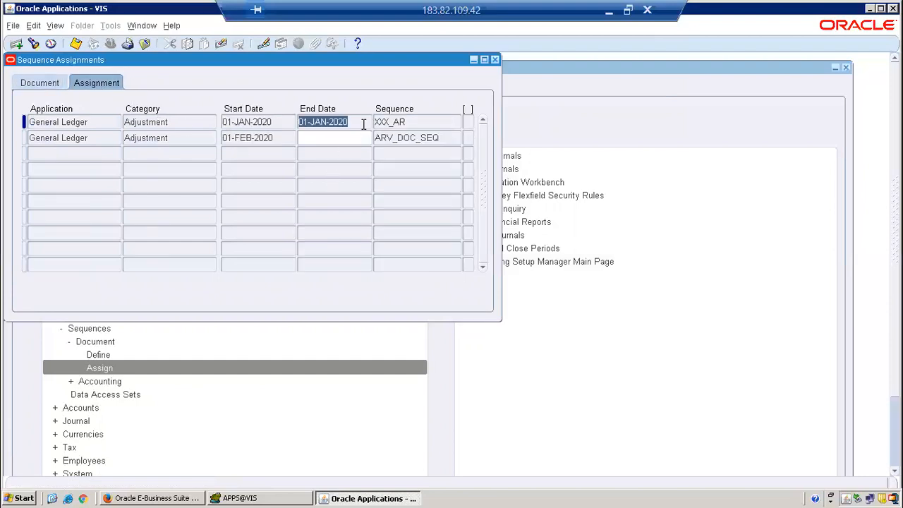
{"action": "left_click", "coordinate": [278, 139]}
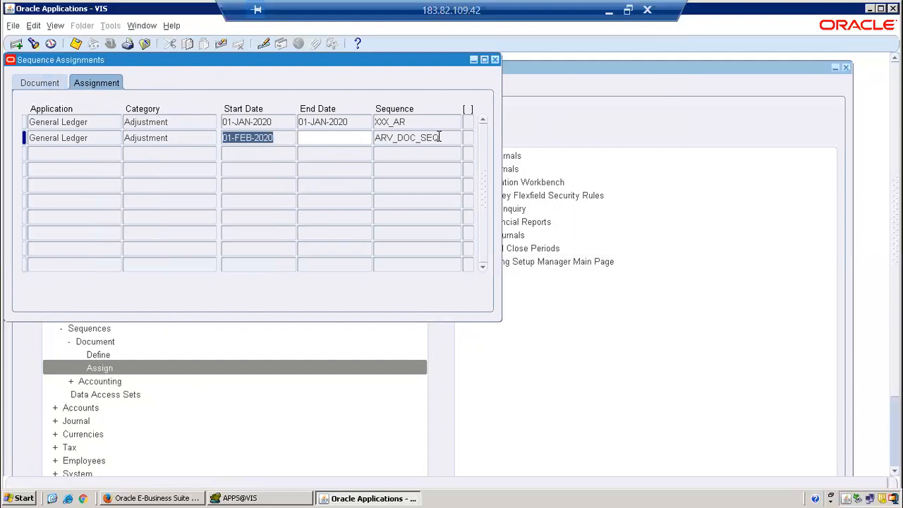
{"action": "left_click", "coordinate": [406, 139]}
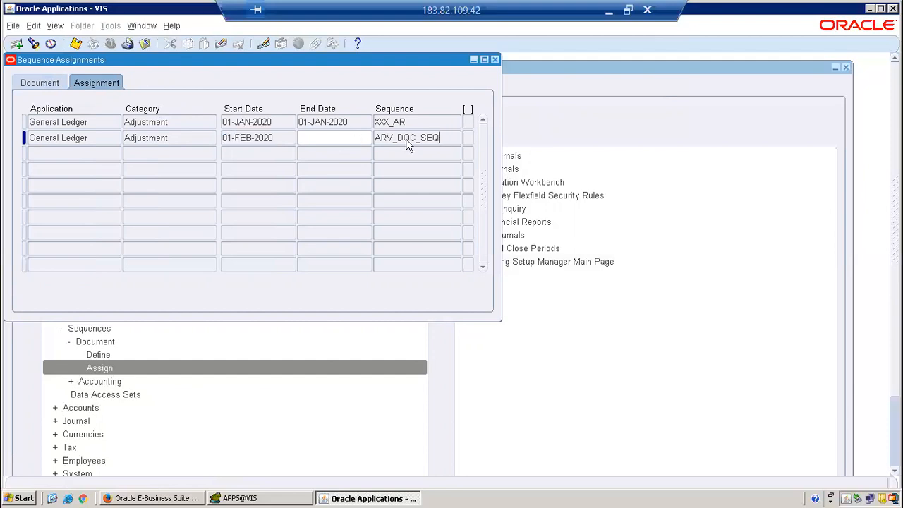
{"action": "left_click", "coordinate": [46, 89]}
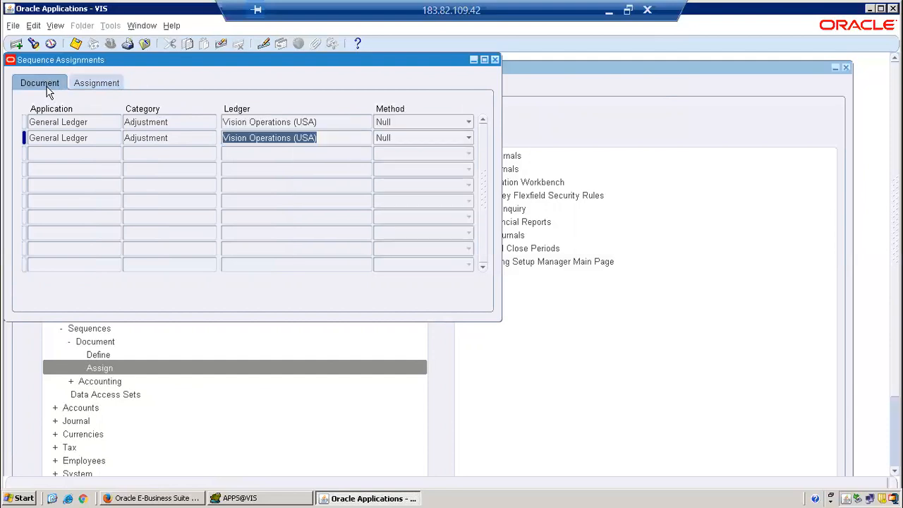
{"action": "left_click", "coordinate": [96, 84]}
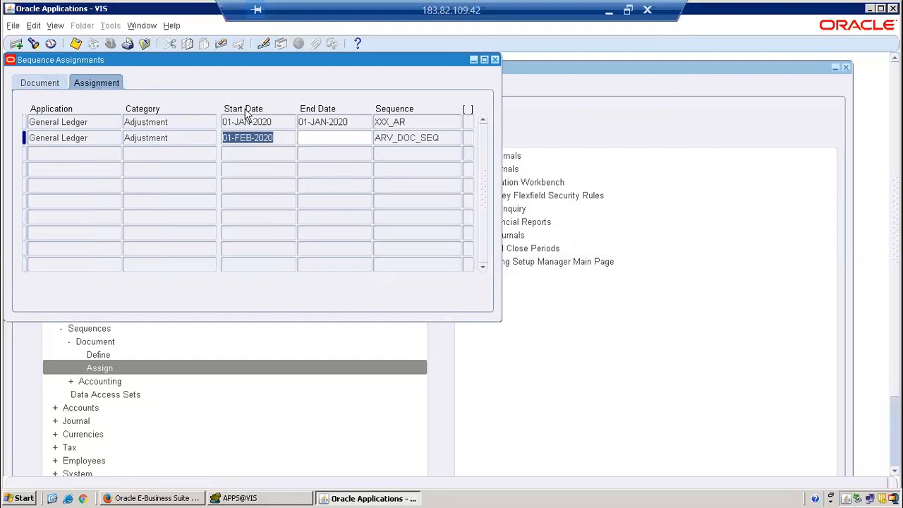
{"action": "left_click", "coordinate": [441, 141]}
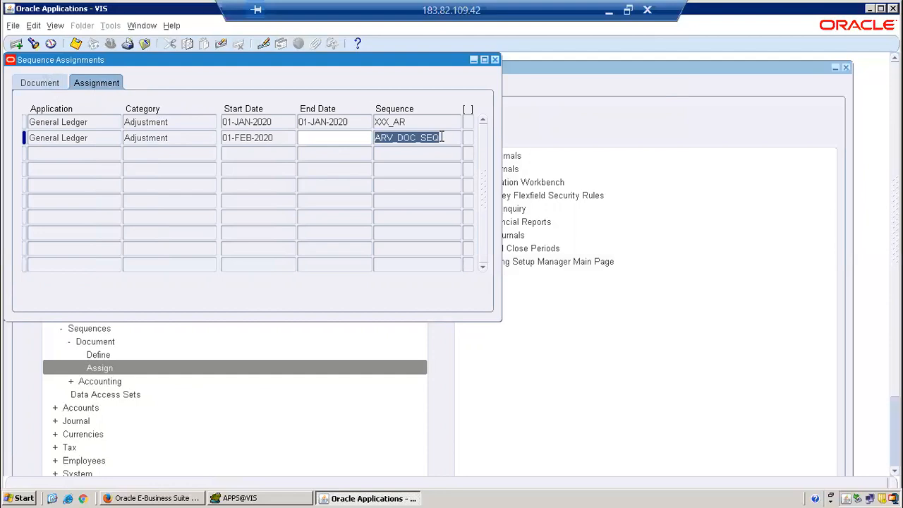
{"action": "left_click", "coordinate": [191, 124]}
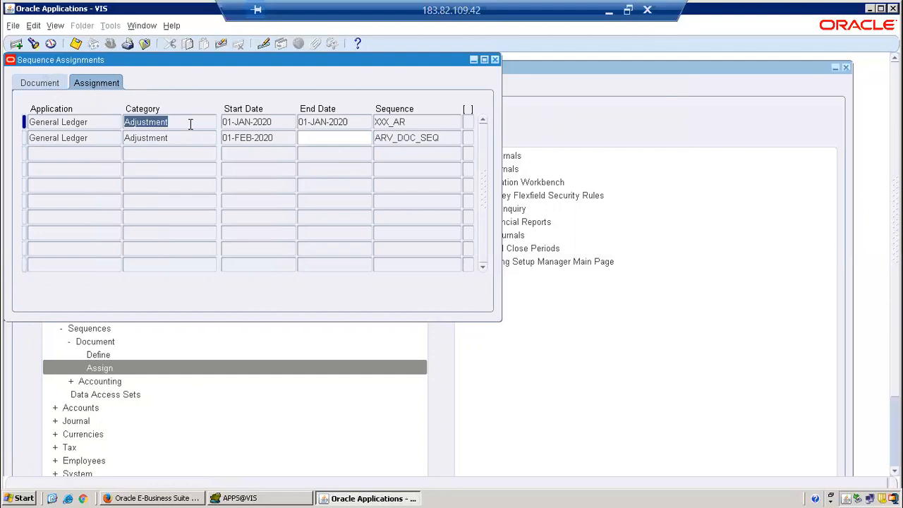
{"action": "left_click", "coordinate": [422, 121]}
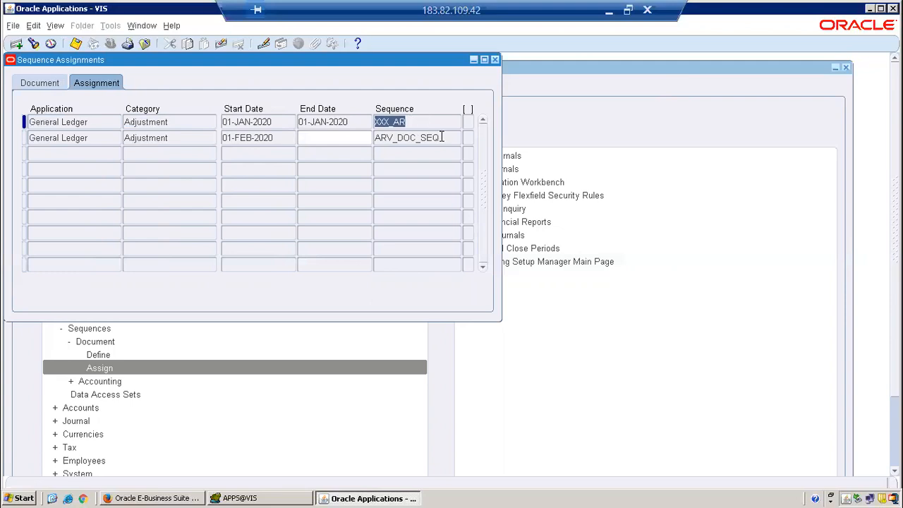
Step: Finish reviewing the ARV_DOC_SEQ assignment, close Sequence Assignments, and open the Journal Categories form from the journal setup functions
{"action": "left_click", "coordinate": [442, 137]}
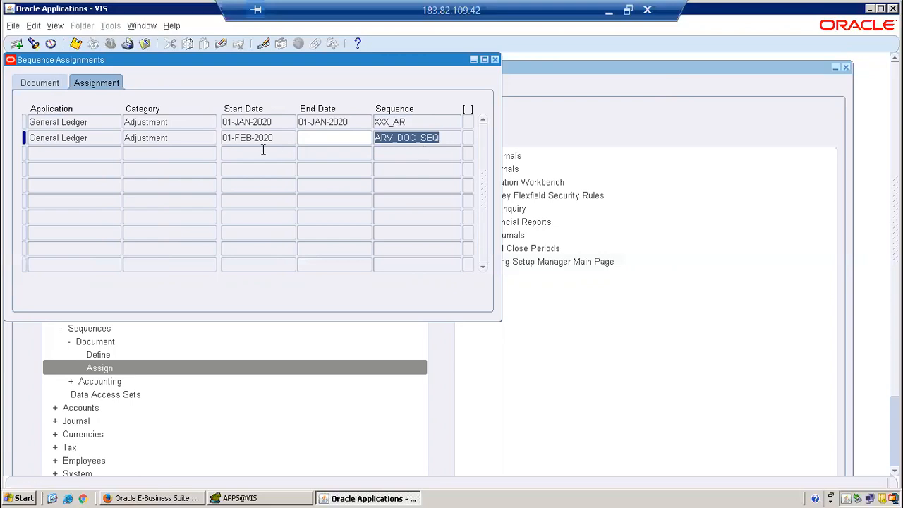
{"action": "left_click", "coordinate": [496, 60]}
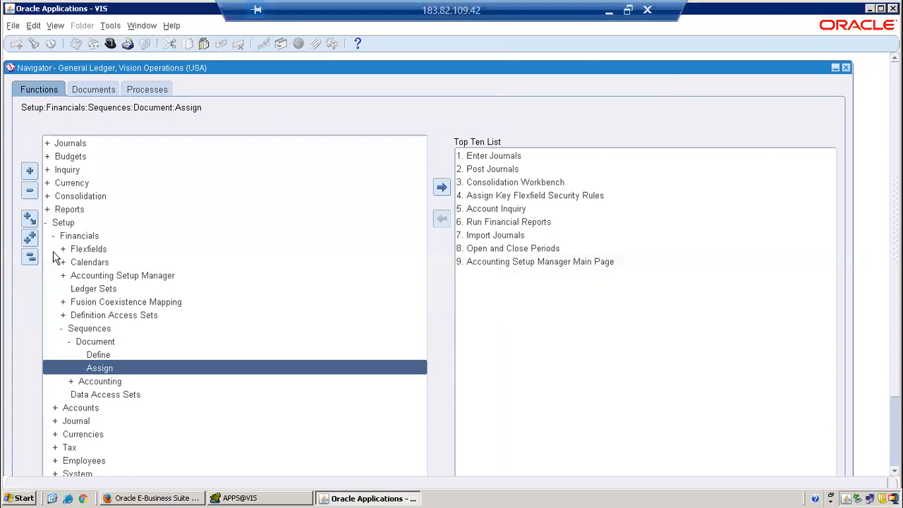
{"action": "left_click", "coordinate": [31, 257]}
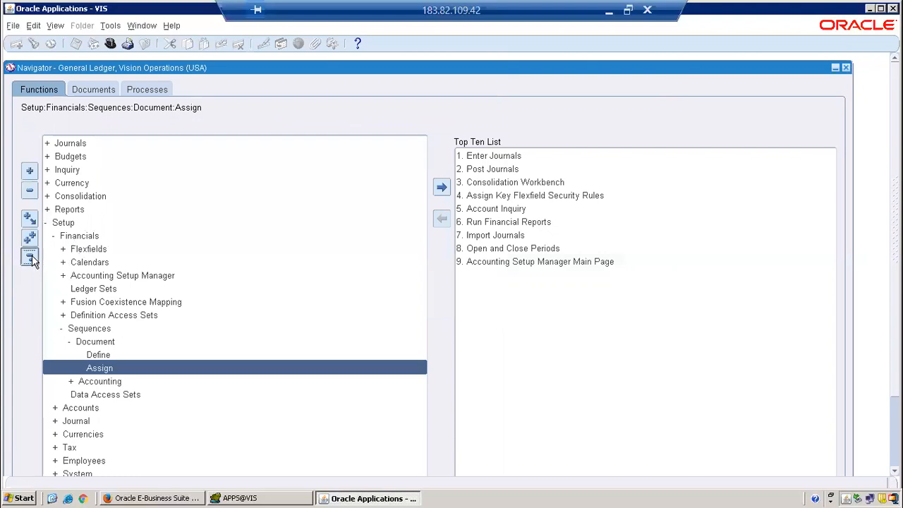
{"action": "double_click", "coordinate": [70, 226]}
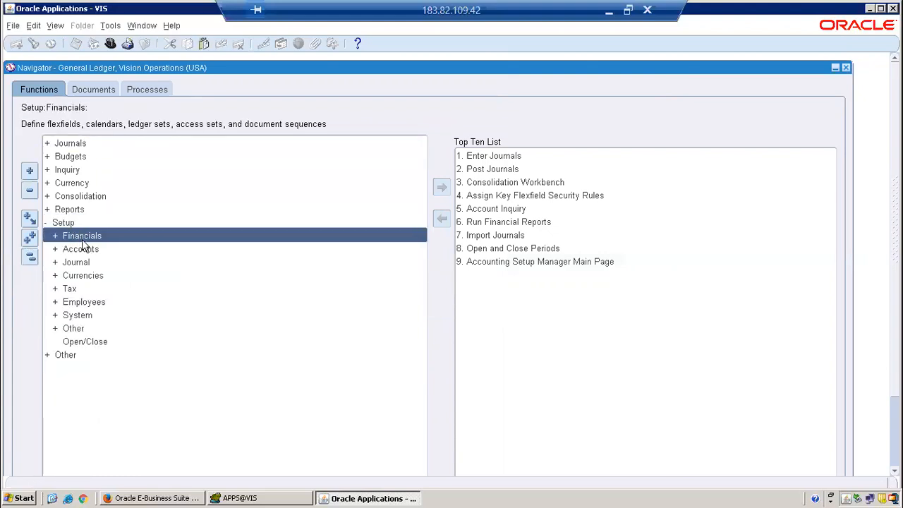
{"action": "double_click", "coordinate": [89, 263]}
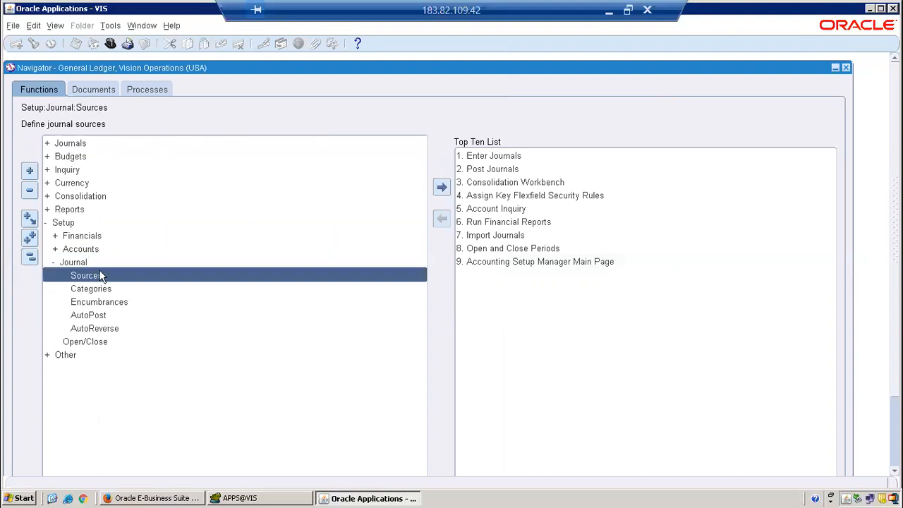
{"action": "left_click", "coordinate": [111, 291]}
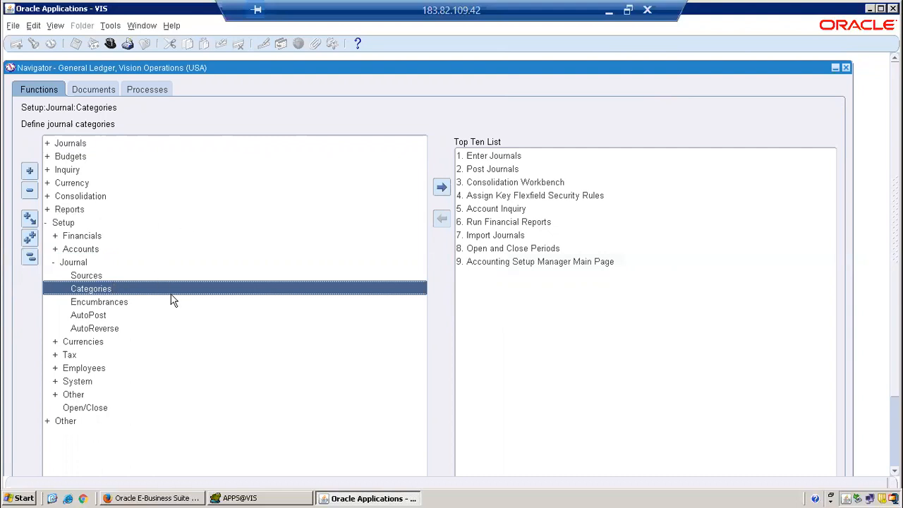
{"action": "double_click", "coordinate": [132, 290]}
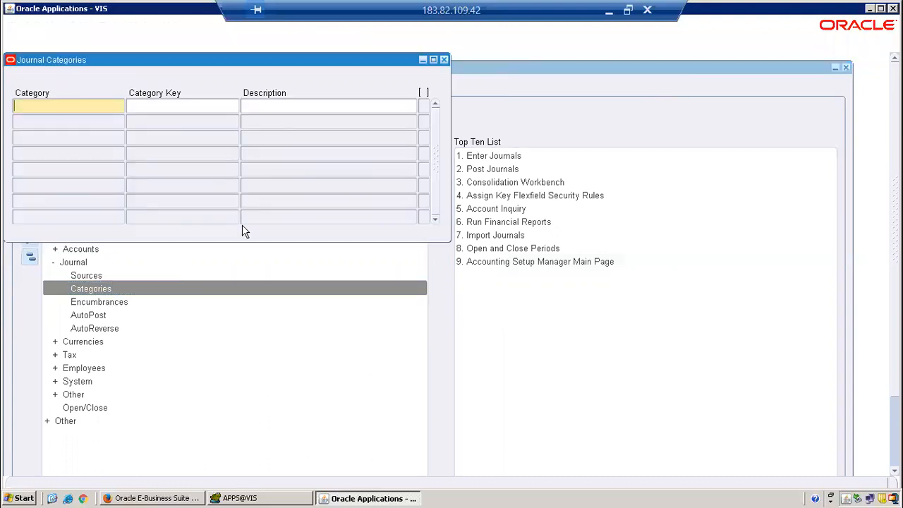
Step: Create and save the journal category "Test Journal Cat" with the category key Test_Jour_Cat, and close the form
{"action": "type", "text": "Test Journal "}
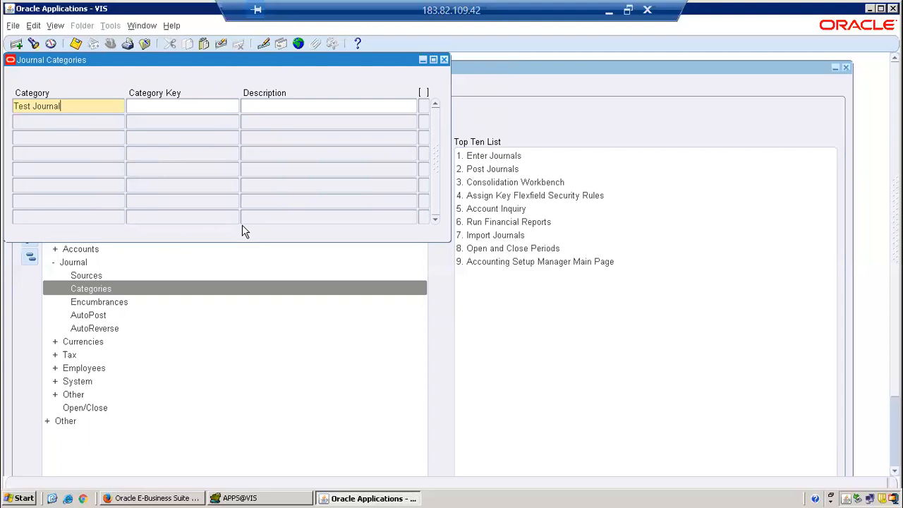
{"action": "type", "text": "Cat"}
{"action": "type", "text": "Test_"}
{"action": "type", "text": "Jour_Cat"}
{"action": "key", "text": "ctrl+s"}
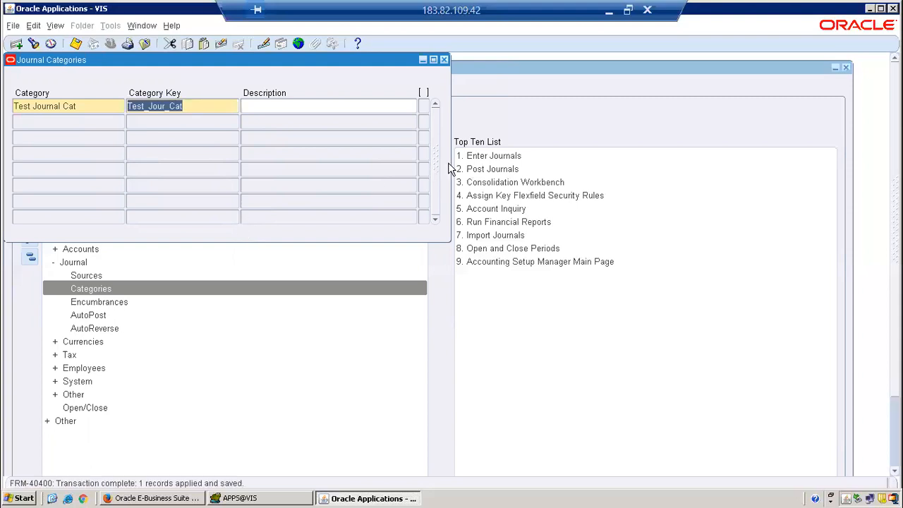
{"action": "left_click", "coordinate": [94, 105]}
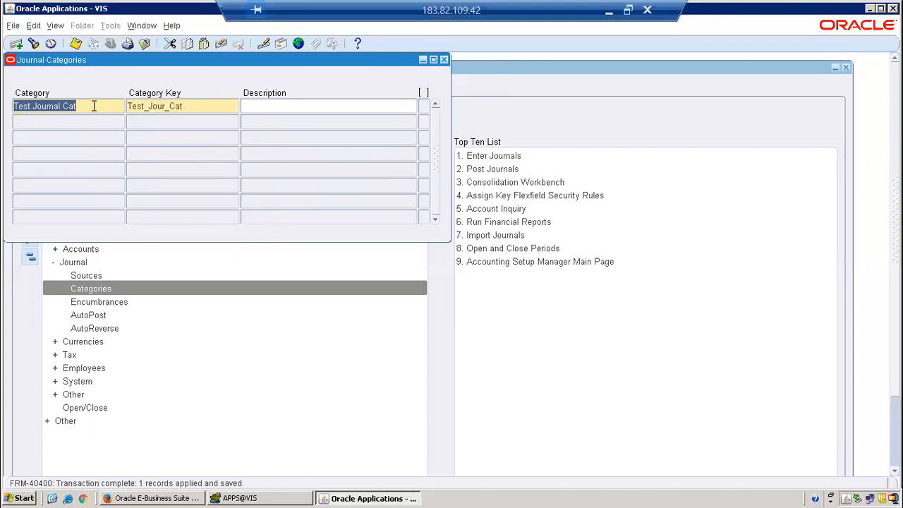
{"action": "left_click", "coordinate": [445, 61]}
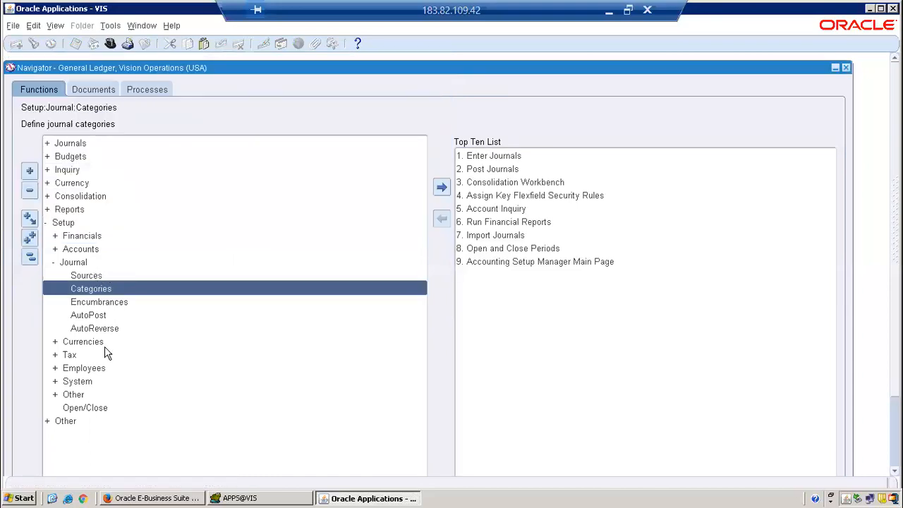
Step: Open the form for assigning document sequences within the Financials setup functions
{"action": "left_click", "coordinate": [95, 236]}
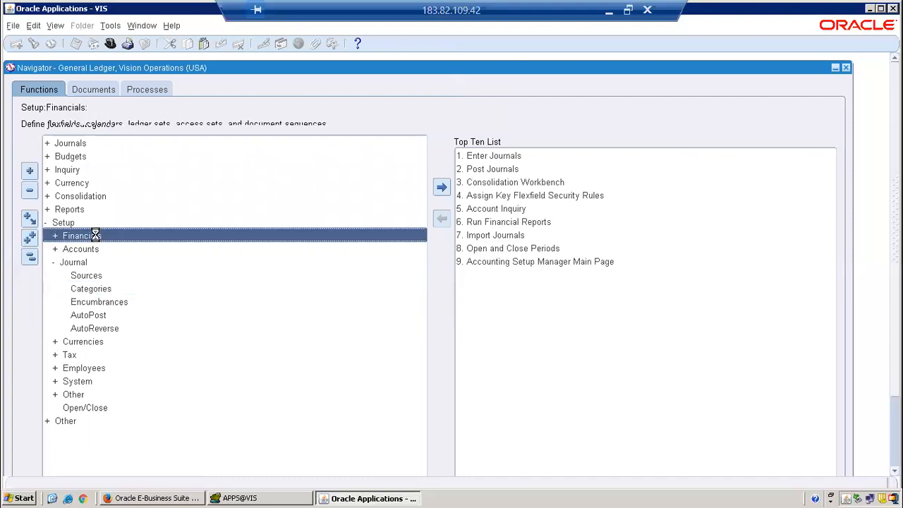
{"action": "double_click", "coordinate": [96, 236]}
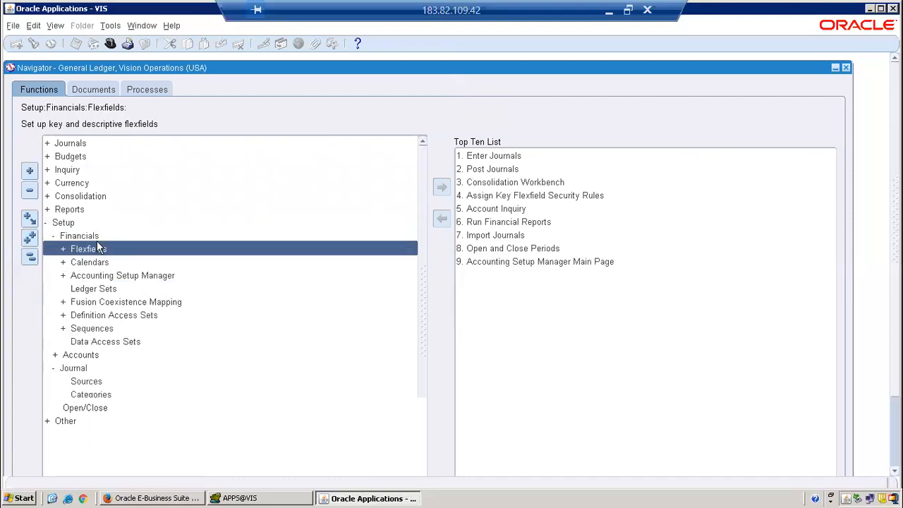
{"action": "double_click", "coordinate": [99, 330]}
{"action": "double_click", "coordinate": [126, 342]}
{"action": "double_click", "coordinate": [144, 354]}
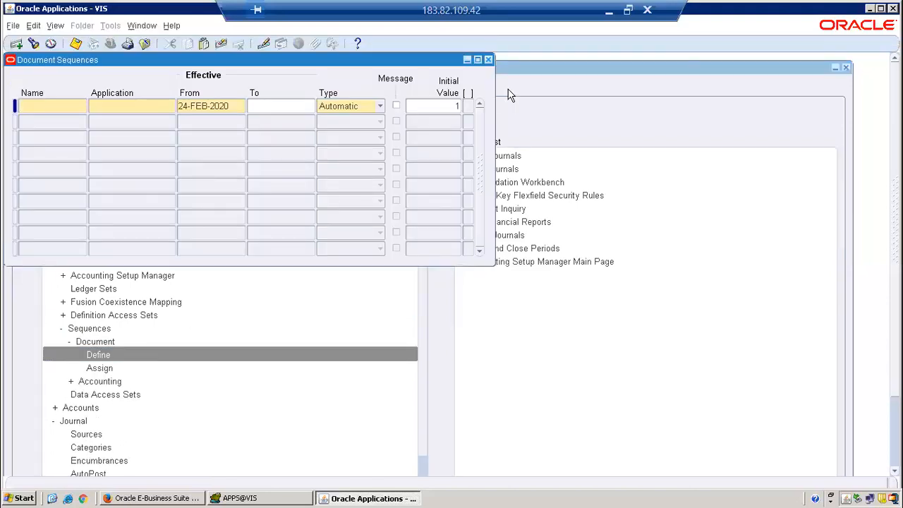
{"action": "left_click", "coordinate": [488, 59]}
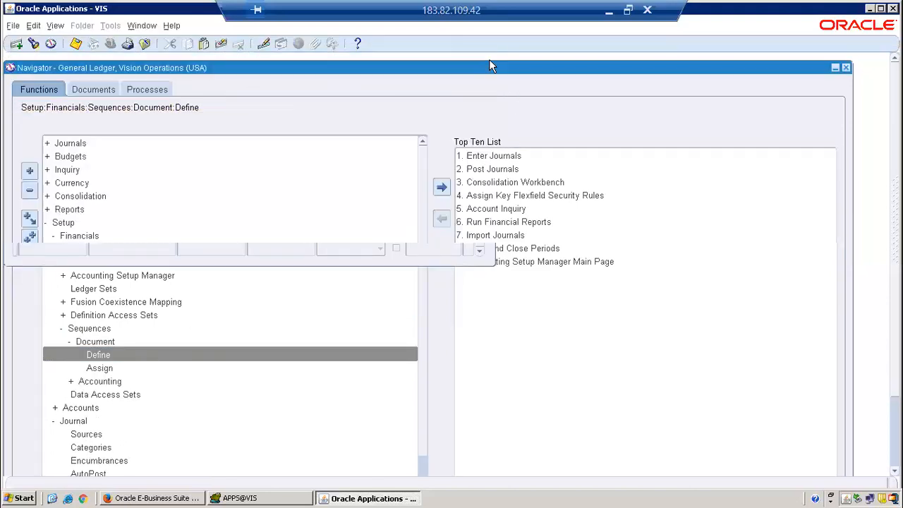
{"action": "double_click", "coordinate": [112, 367]}
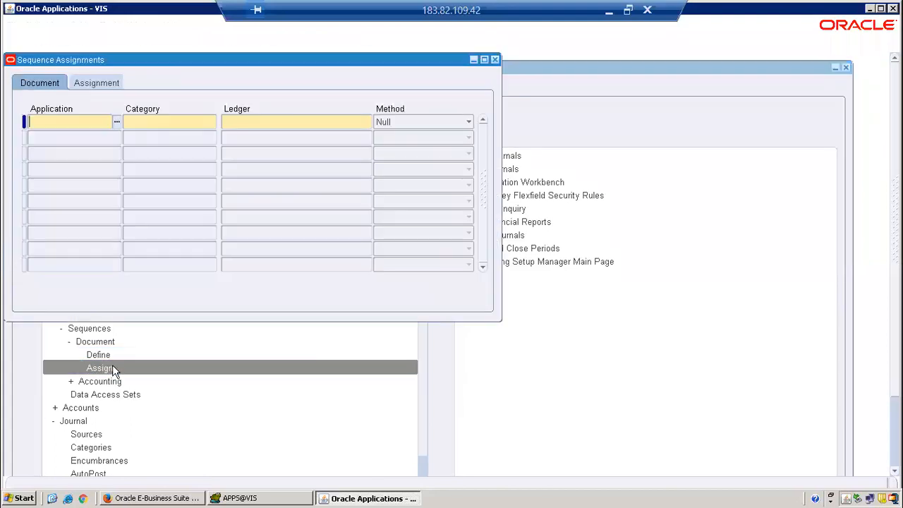
Step: Enter a sequence assignment for application General Ledger, category Test Journal Cat and ledger Vision Operations (USA)
{"action": "type", "text": "general"}
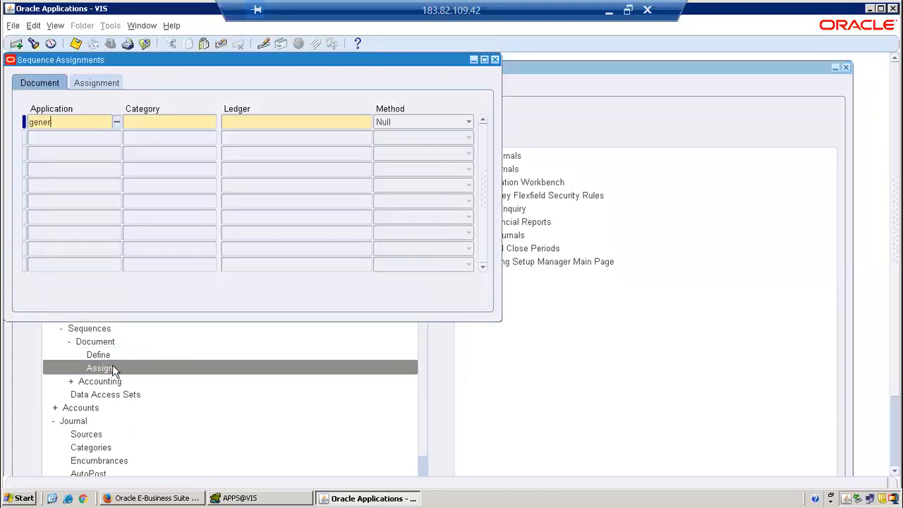
{"action": "key", "text": "Tab"}
{"action": "type", "text": "Test Journal Cat"}
{"action": "key", "text": "Tab"}
{"action": "type", "text": "vision%Ope"}
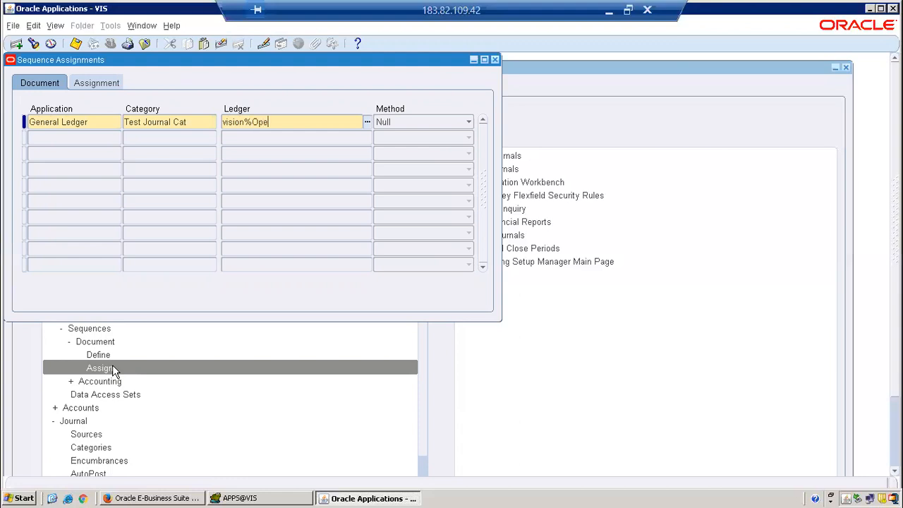
{"action": "key", "text": "Tab"}
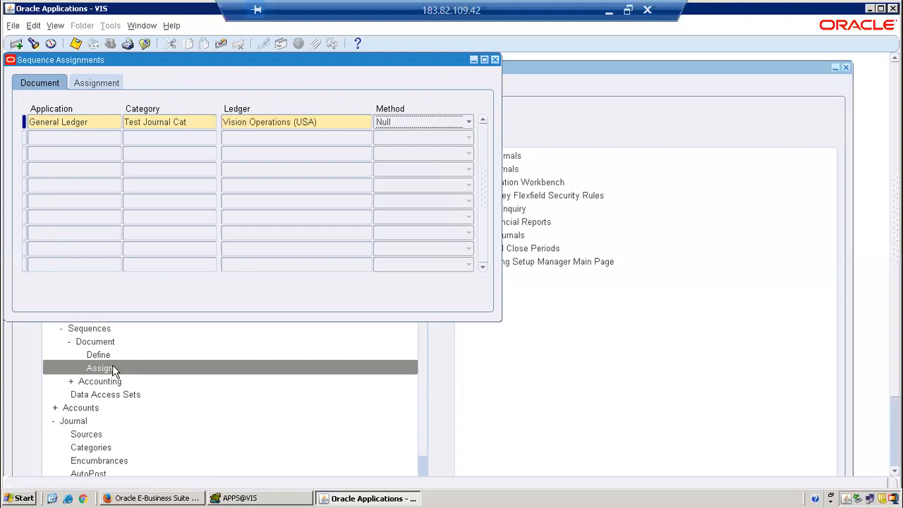
Step: Assign sequence ARV_DOC_SEQ to Test Journal Cat with start date 01-FEB-2020, save the record and close the form
{"action": "left_click", "coordinate": [105, 87]}
{"action": "type", "text": "01-"}
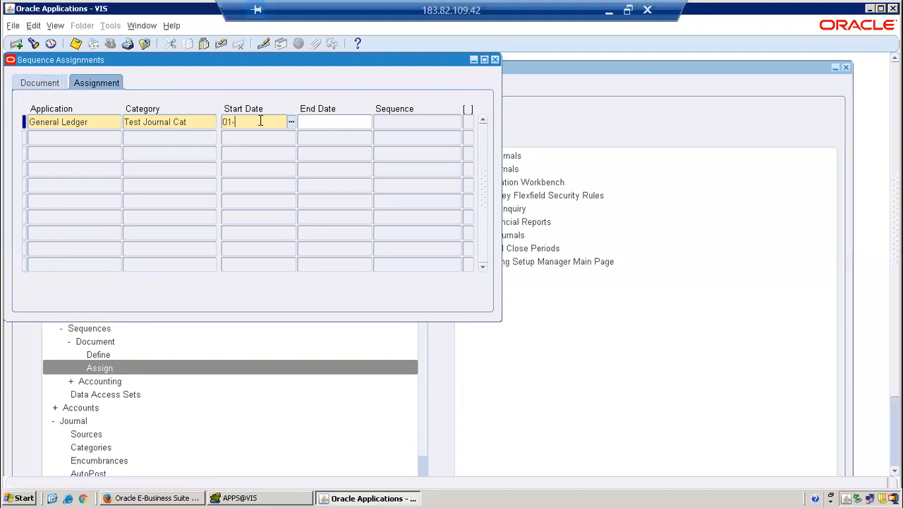
{"action": "type", "text": "FEB-2020"}
{"action": "key", "text": "Tab"}
{"action": "key", "text": "Tab"}
{"action": "type", "text": "arr%"}
{"action": "key", "text": "Tab"}
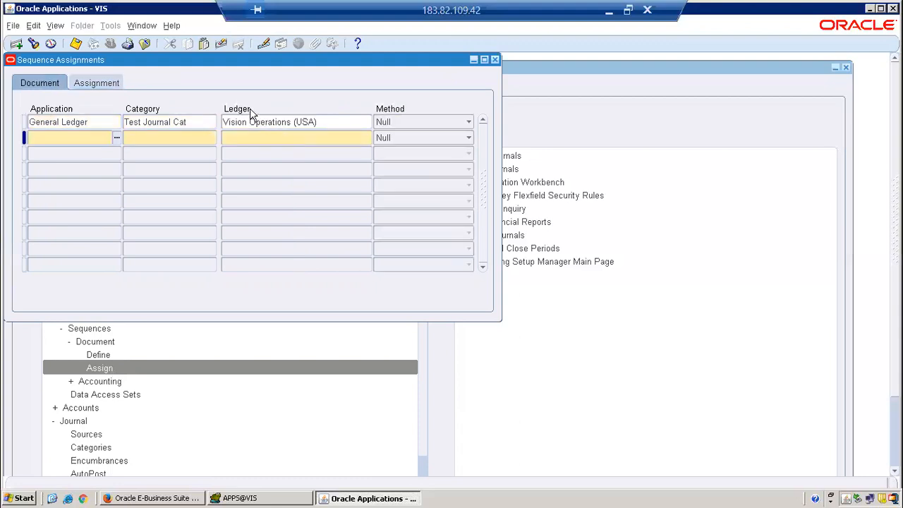
{"action": "left_click", "coordinate": [103, 83]}
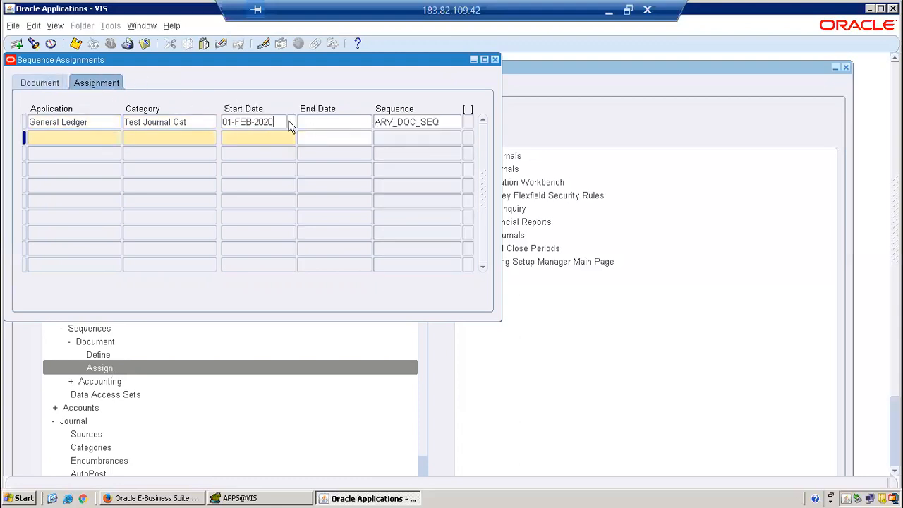
{"action": "left_click", "coordinate": [290, 122]}
{"action": "key", "text": "ctrl+s"}
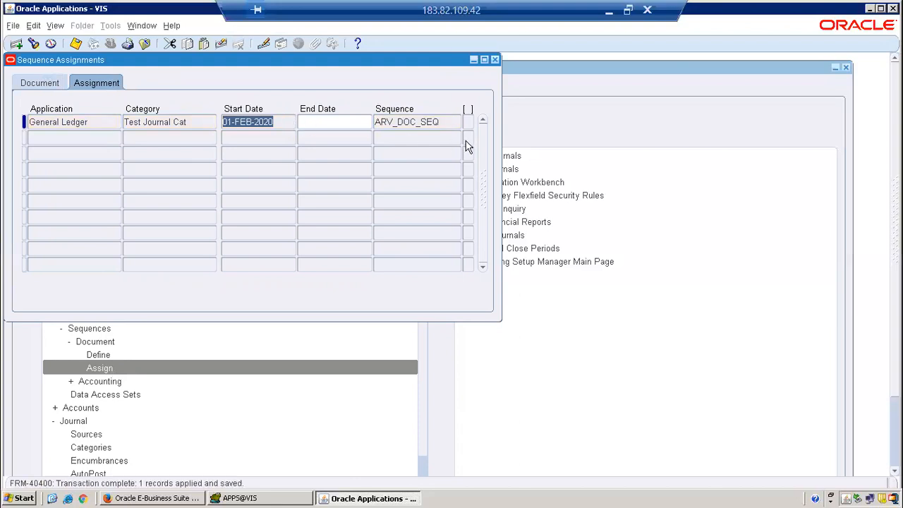
{"action": "left_click", "coordinate": [494, 61]}
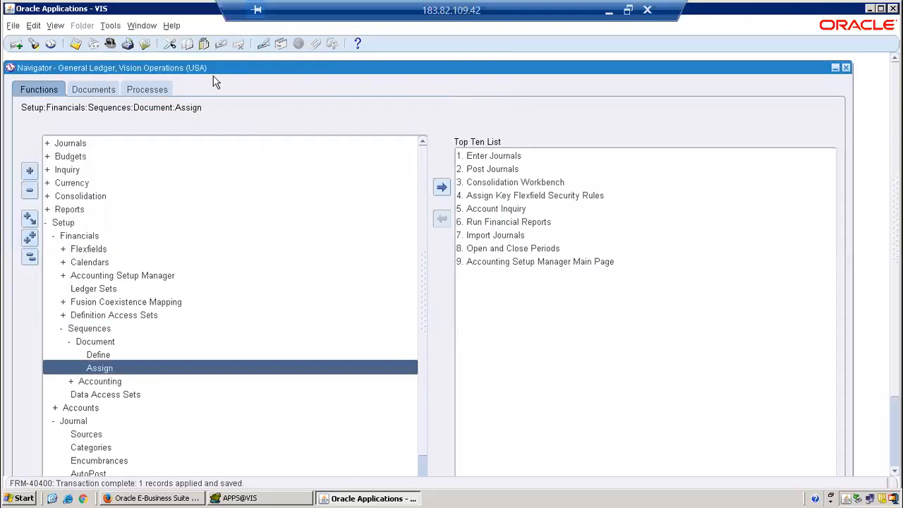
{"action": "left_click", "coordinate": [109, 43]}
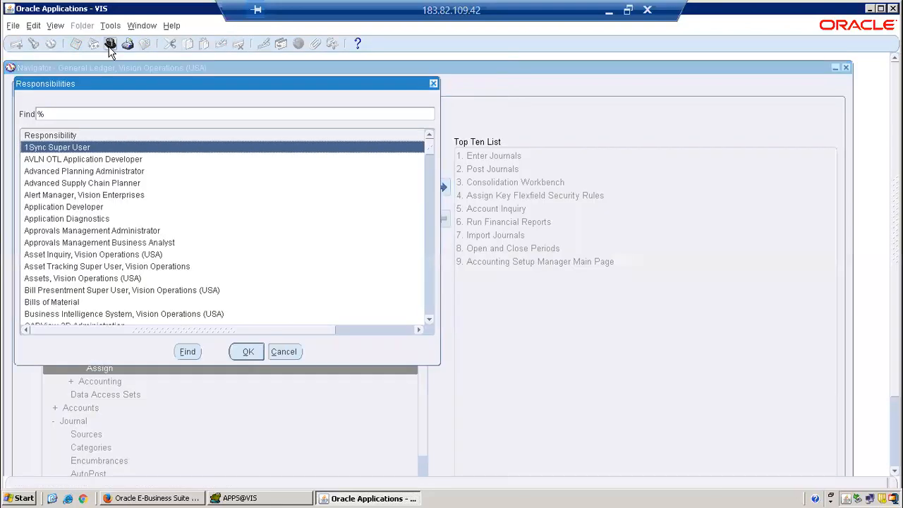
{"action": "key", "text": "Down"}
{"action": "key", "text": "Down"}
{"action": "key", "text": "Down"}
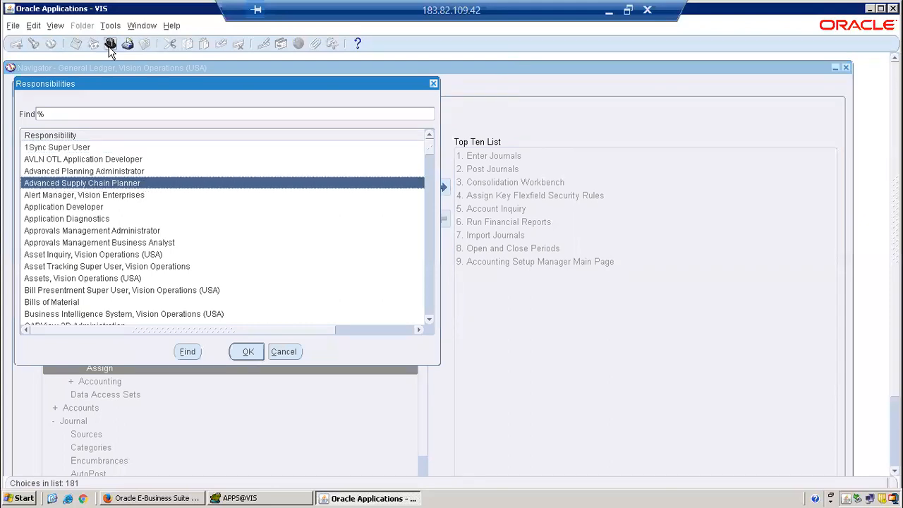
{"action": "key", "text": "Down"}
{"action": "key", "text": "Down"}
{"action": "key", "text": "Return"}
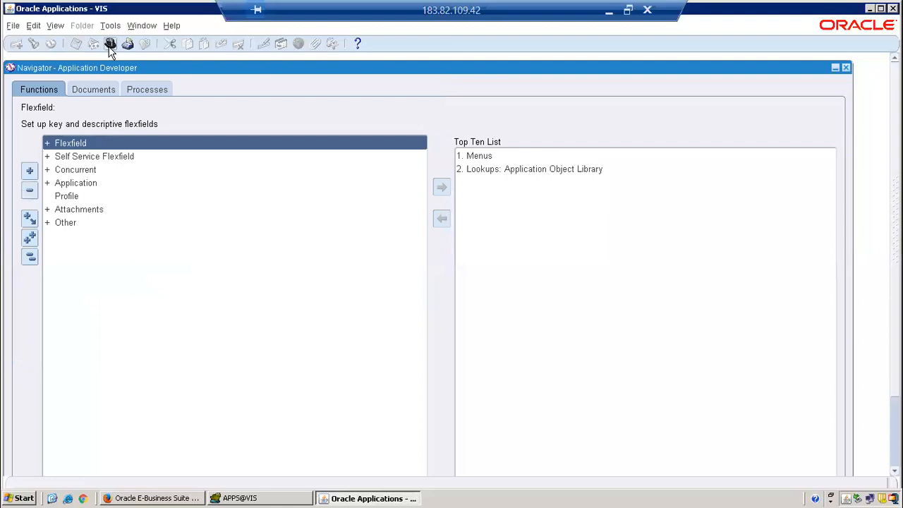
{"action": "left_click", "coordinate": [471, 160]}
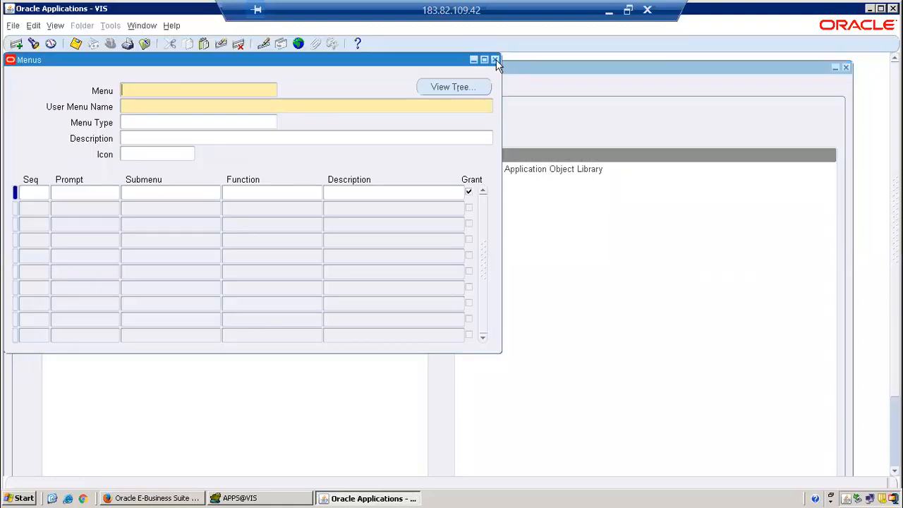
{"action": "left_click", "coordinate": [496, 60]}
Step: Switch to the General Ledger, Vision Operations (USA) responsibility and start a new journal
{"action": "left_click", "coordinate": [111, 44]}
{"action": "type", "text": "g%"}
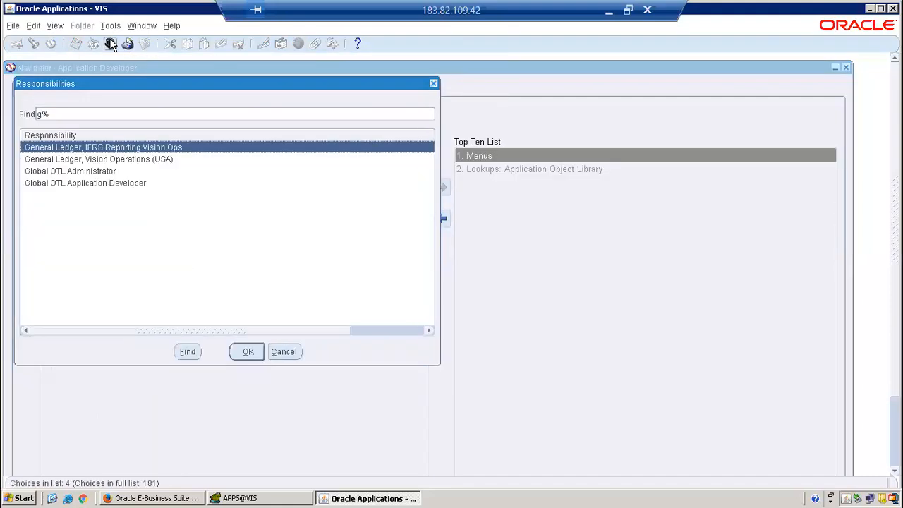
{"action": "double_click", "coordinate": [106, 160]}
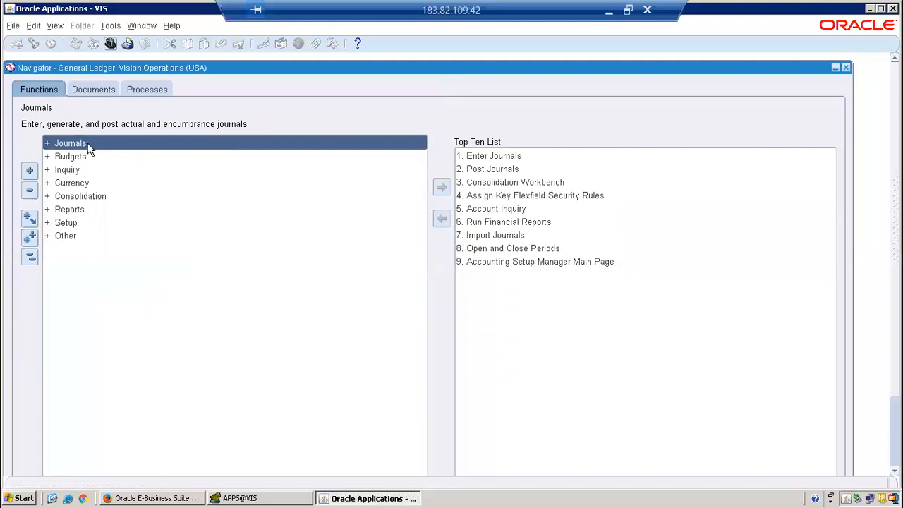
{"action": "double_click", "coordinate": [89, 148]}
{"action": "double_click", "coordinate": [101, 153]}
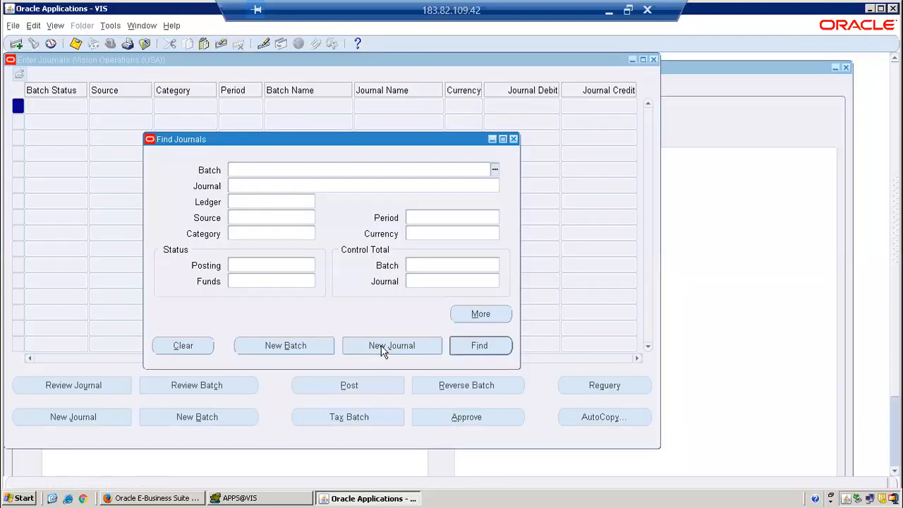
{"action": "left_click", "coordinate": [380, 347]}
Step: Name the journal "Test Doc Sequ4" and set its category to Test Journal Cat and its period to Feb-20
{"action": "type", "text": "T"}
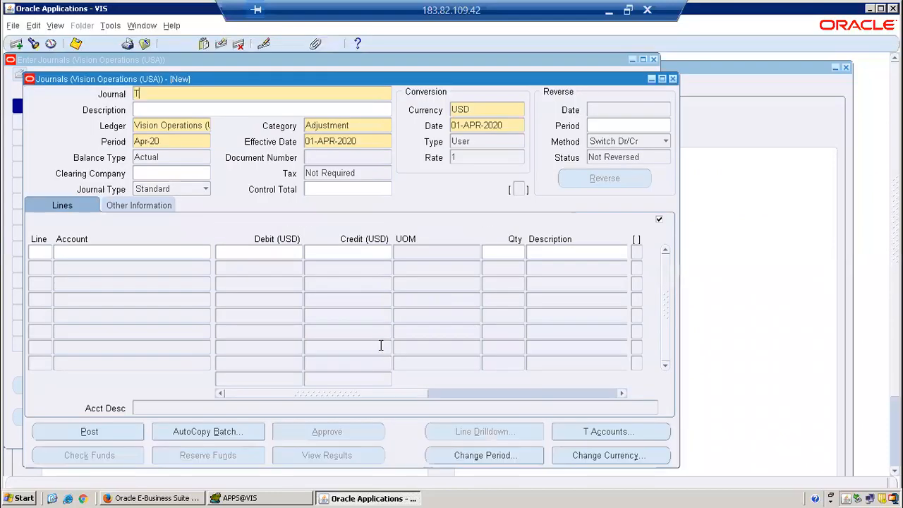
{"action": "type", "text": "est Doc Sequ4"}
{"action": "key", "text": "Tab"}
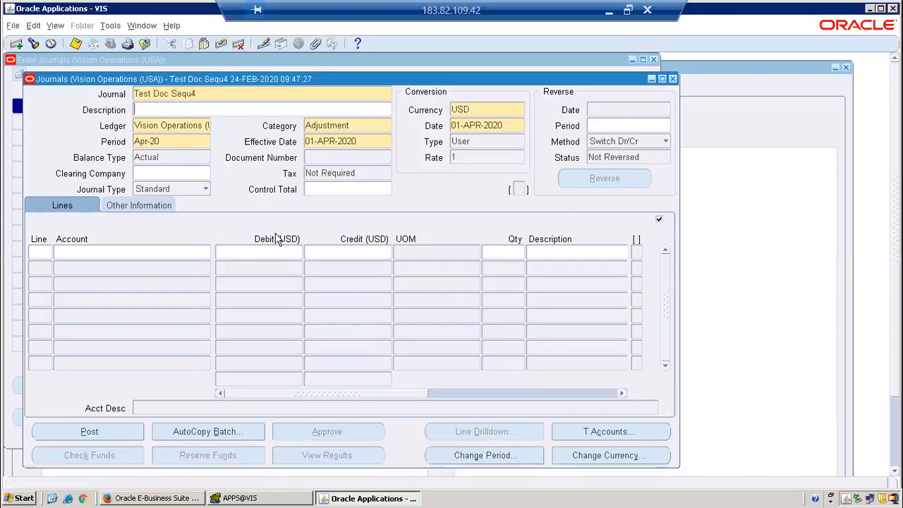
{"action": "double_click", "coordinate": [367, 127]}
{"action": "type", "text": "te"}
{"action": "key", "text": "Tab"}
{"action": "type", "text": "feb-20"}
{"action": "key", "text": "Tab"}
Step: Enter journal line 1 with the Audit Fee account alias and a debit of 15,000 USD
{"action": "left_click", "coordinate": [48, 254]}
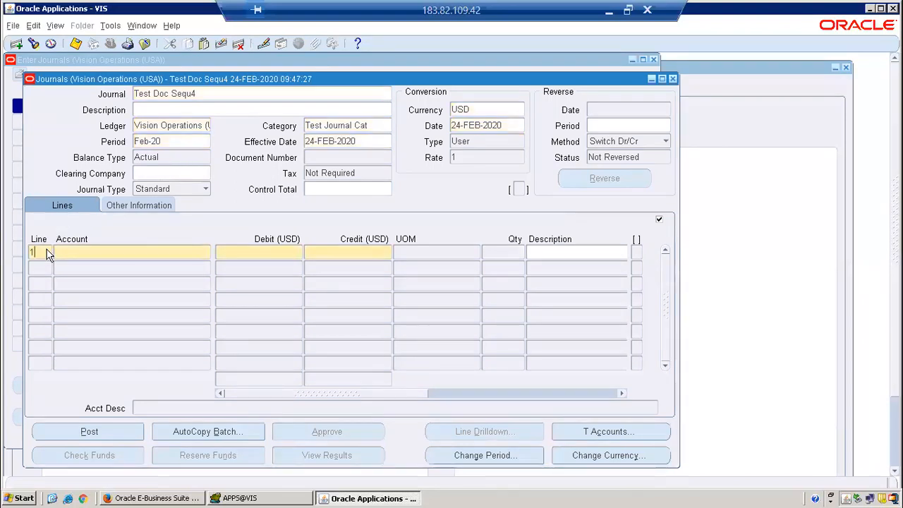
{"action": "key", "text": "Tab"}
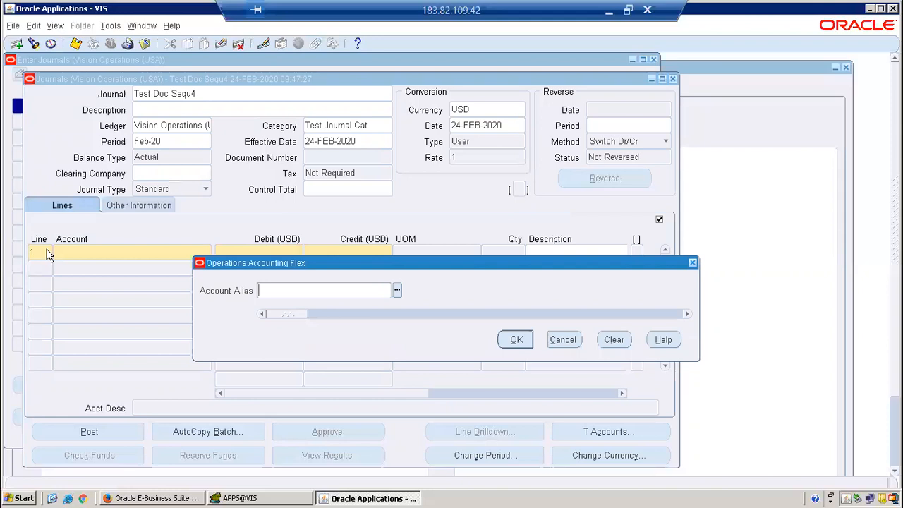
{"action": "type", "text": "audit"}
{"action": "key", "text": "Tab"}
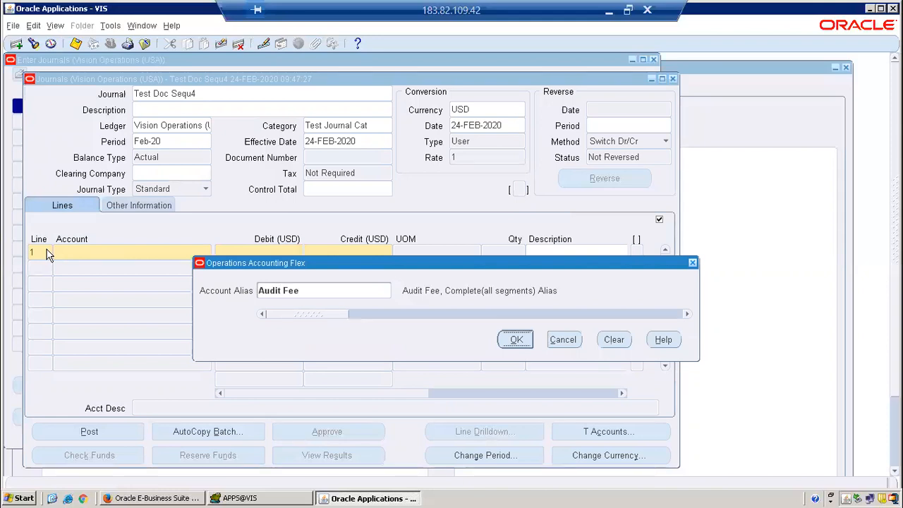
{"action": "key", "text": "Return"}
{"action": "type", "text": "15,000"}
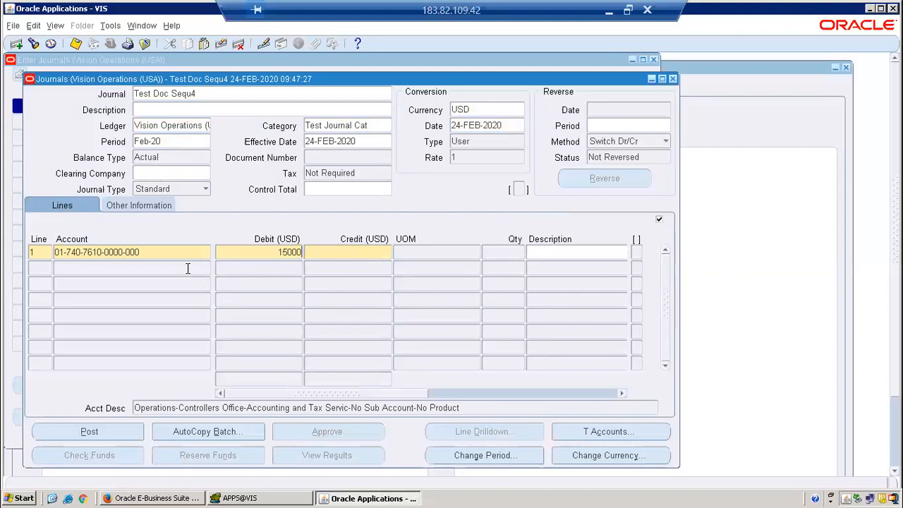
Step: Add journal line 2 with the same account as line 1 and a credit of 15,000 USD
{"action": "left_click", "coordinate": [187, 268]}
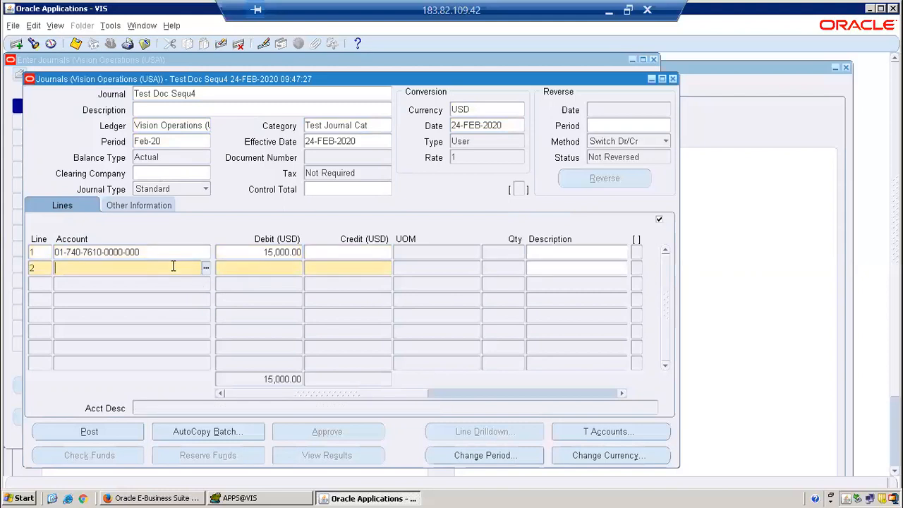
{"action": "key", "text": "shift+F5"}
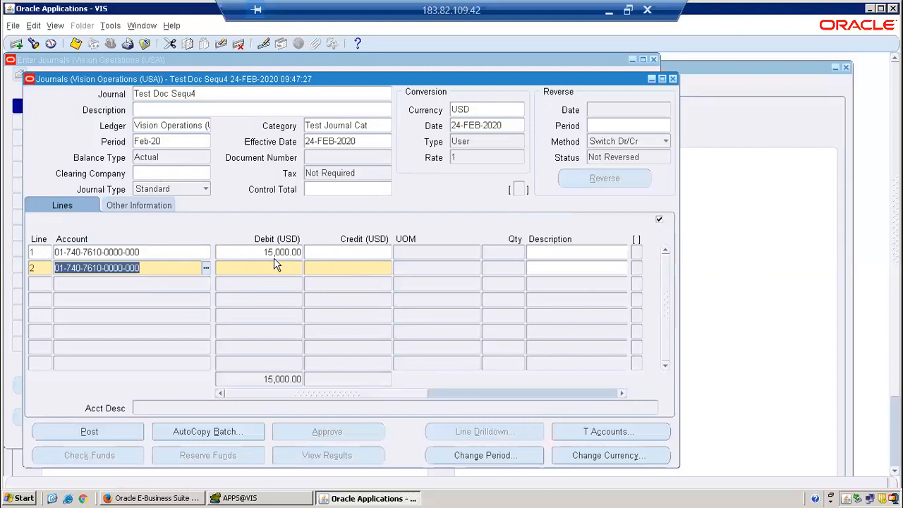
{"action": "left_click", "coordinate": [331, 271]}
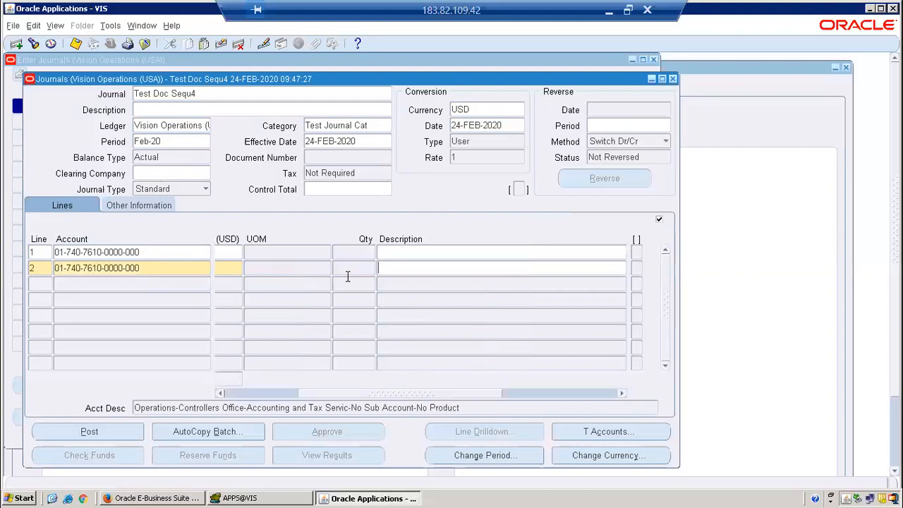
{"action": "left_click", "coordinate": [166, 275]}
{"action": "left_click", "coordinate": [253, 396]}
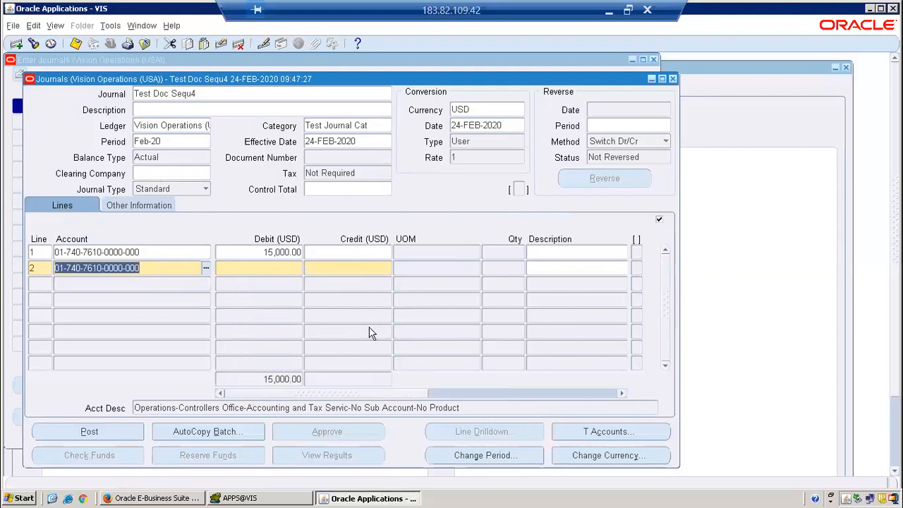
{"action": "left_click", "coordinate": [337, 272]}
{"action": "type", "text": "15000"}
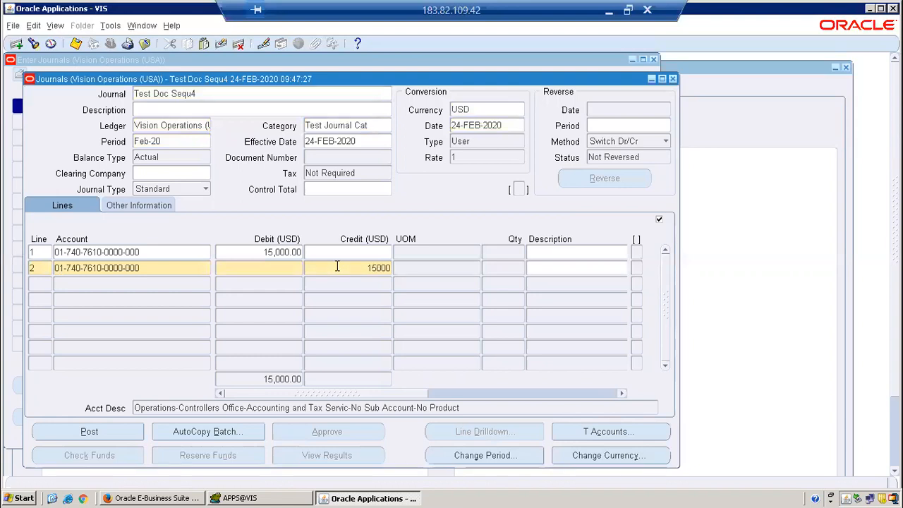
Step: Save the balanced journal and check its document number and accounting sequencing details
{"action": "key", "text": "ctrl+s"}
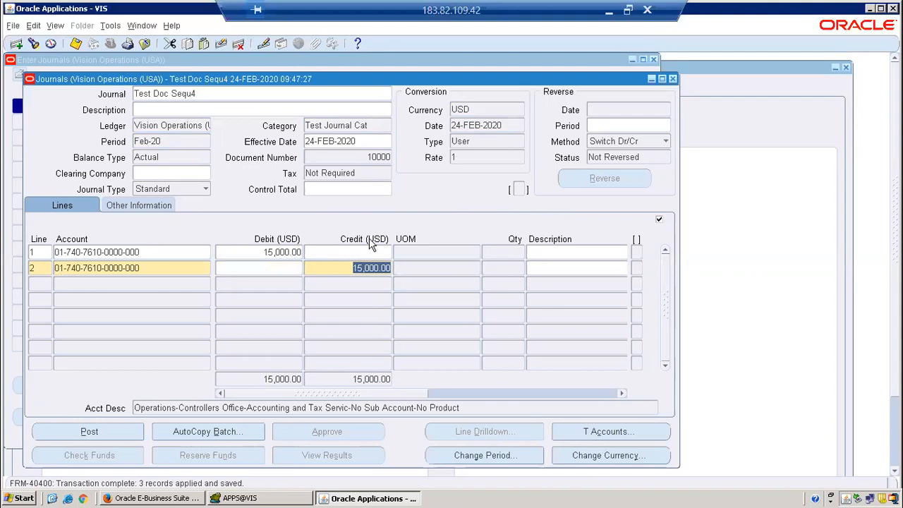
{"action": "left_click", "coordinate": [383, 156]}
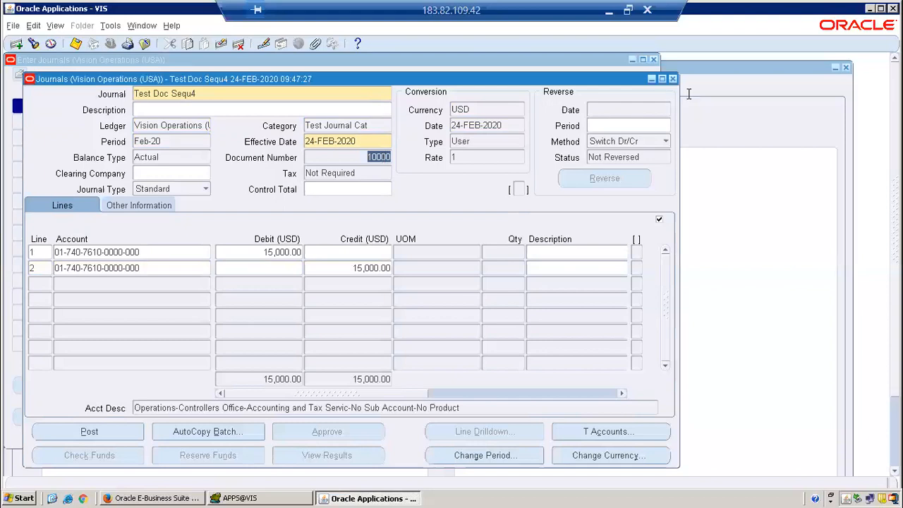
{"action": "left_click", "coordinate": [163, 208]}
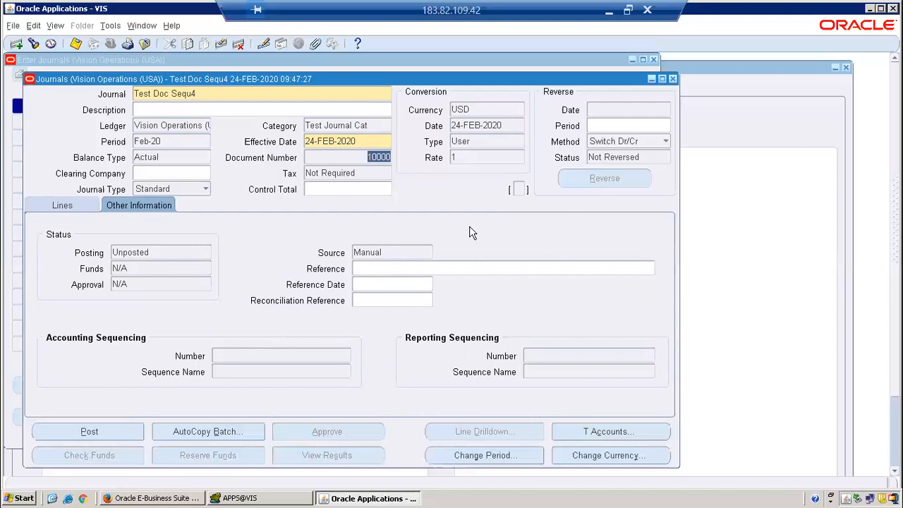
Step: Close the journal windows and open the Define page for accounting sequences from the General Ledger financials setup
{"action": "left_click", "coordinate": [673, 79]}
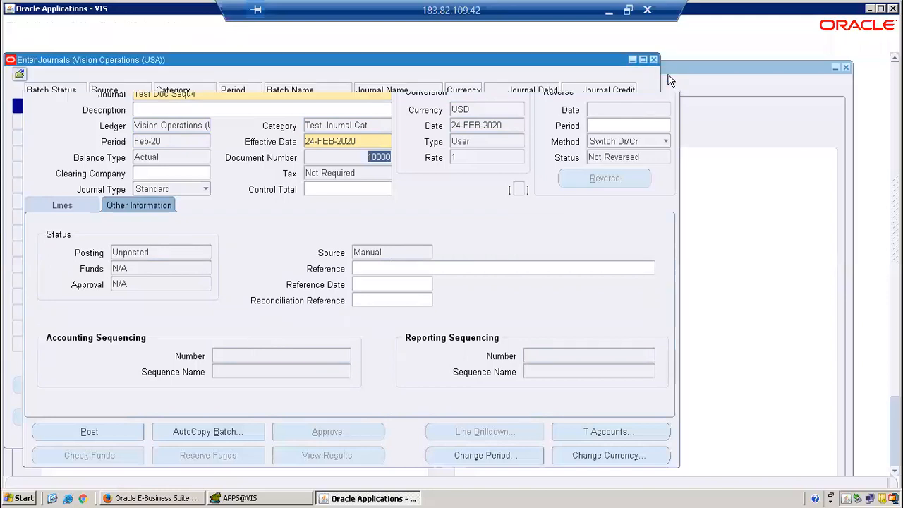
{"action": "left_click", "coordinate": [655, 61]}
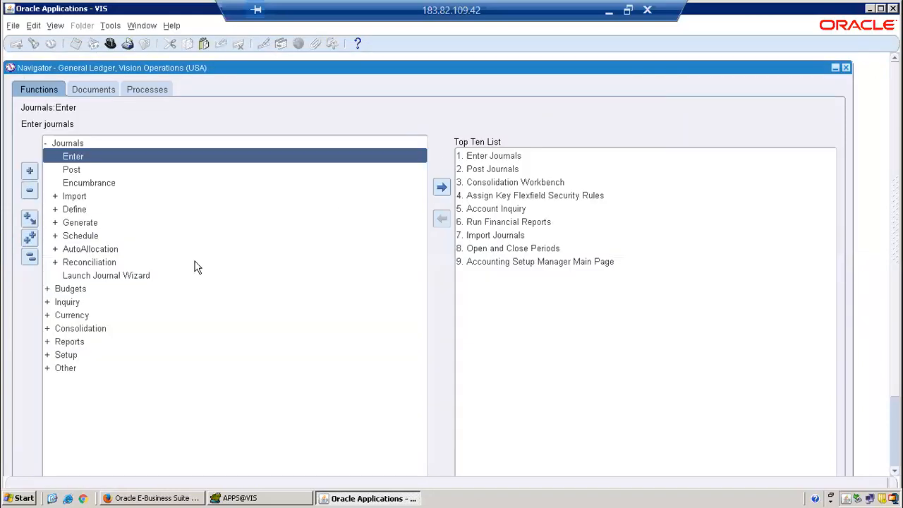
{"action": "left_click", "coordinate": [31, 257]}
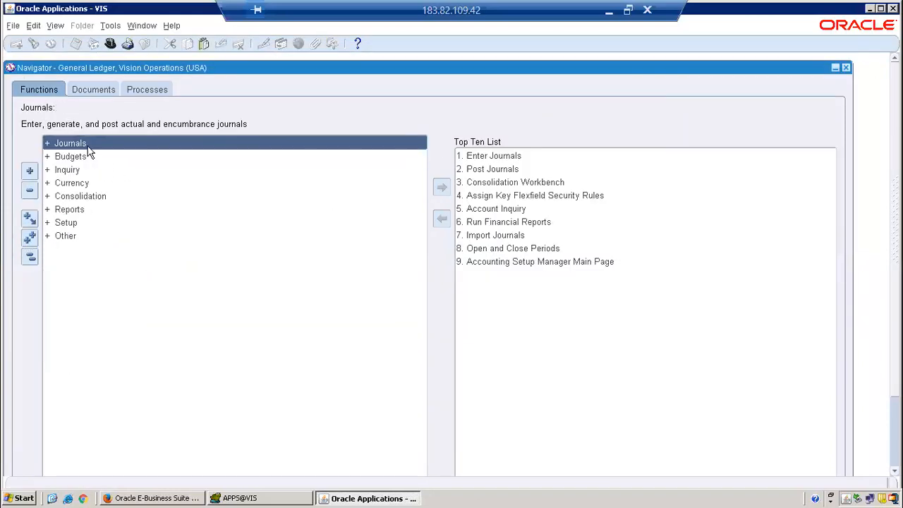
{"action": "double_click", "coordinate": [67, 225]}
{"action": "left_click", "coordinate": [91, 237]}
{"action": "double_click", "coordinate": [91, 239]}
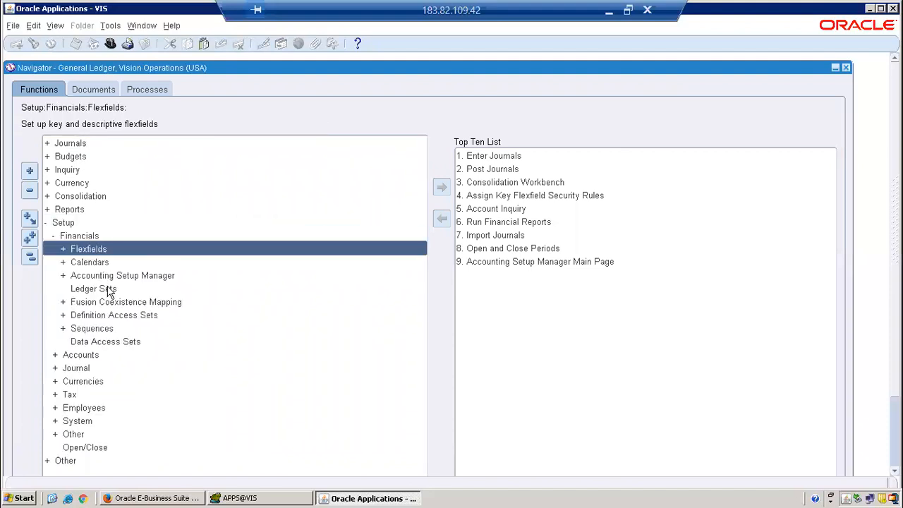
{"action": "double_click", "coordinate": [96, 330]}
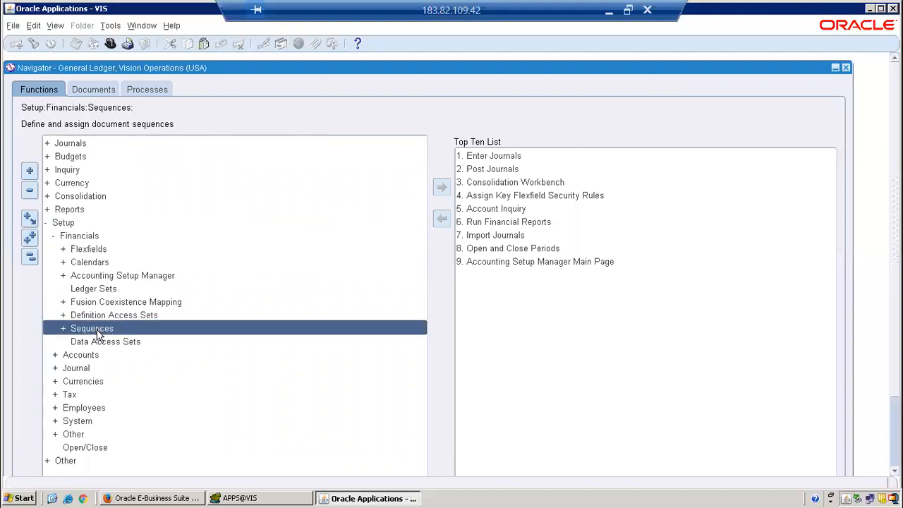
{"action": "double_click", "coordinate": [113, 359]}
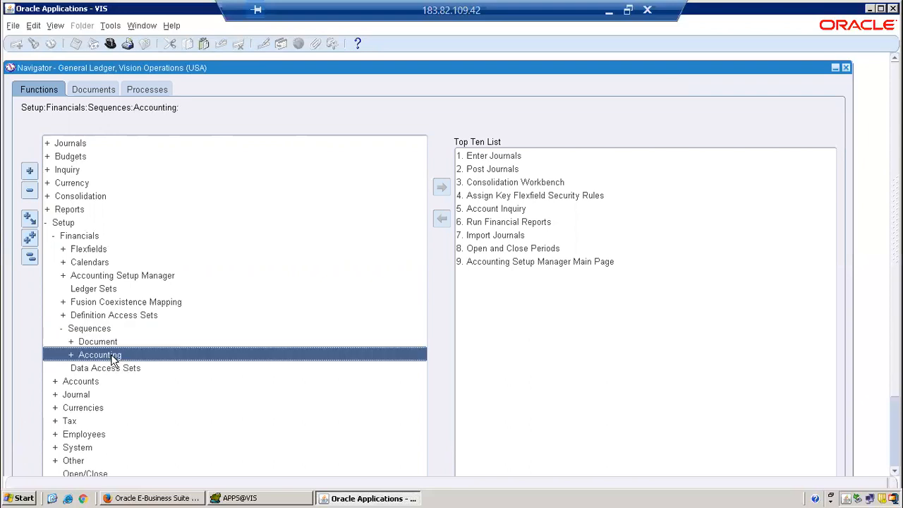
{"action": "double_click", "coordinate": [130, 372]}
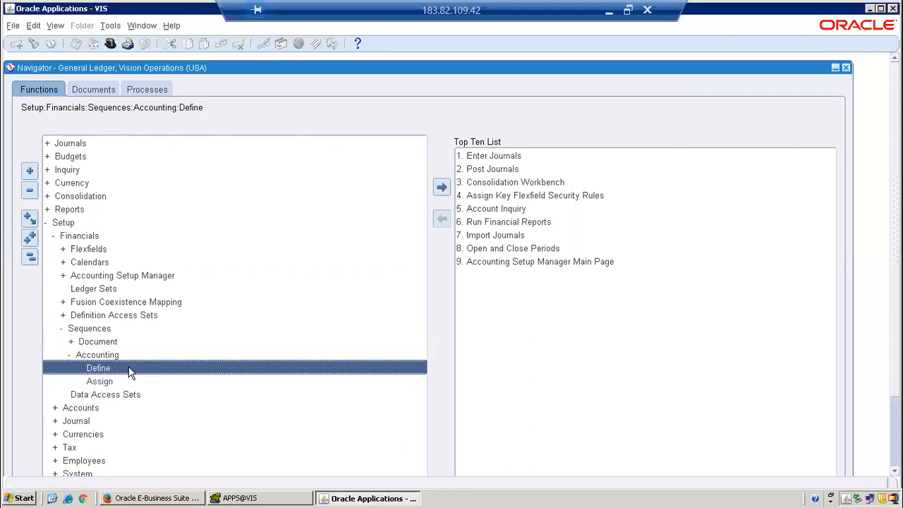
{"action": "left_click", "coordinate": [171, 500]}
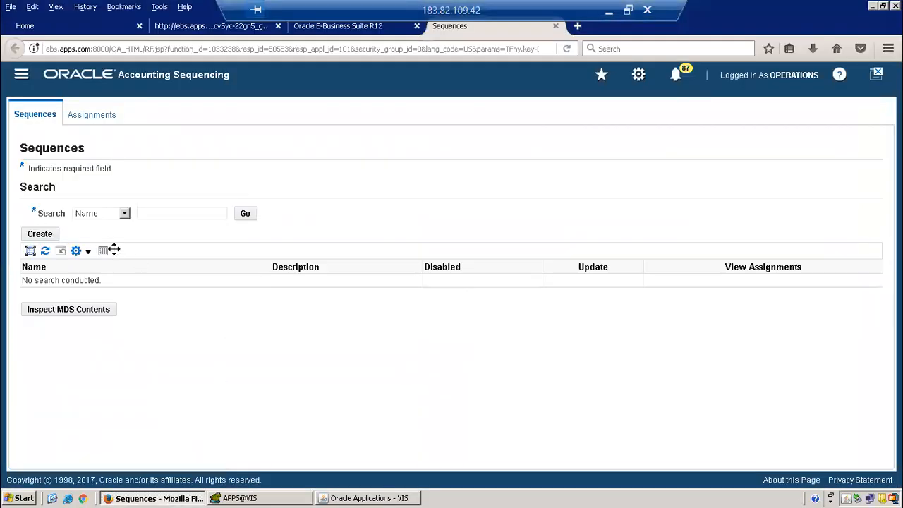
Step: Start a new accounting sequence named ARV_Accounting_Seq and name its version ARV_Acc_V1
{"action": "left_click", "coordinate": [41, 235]}
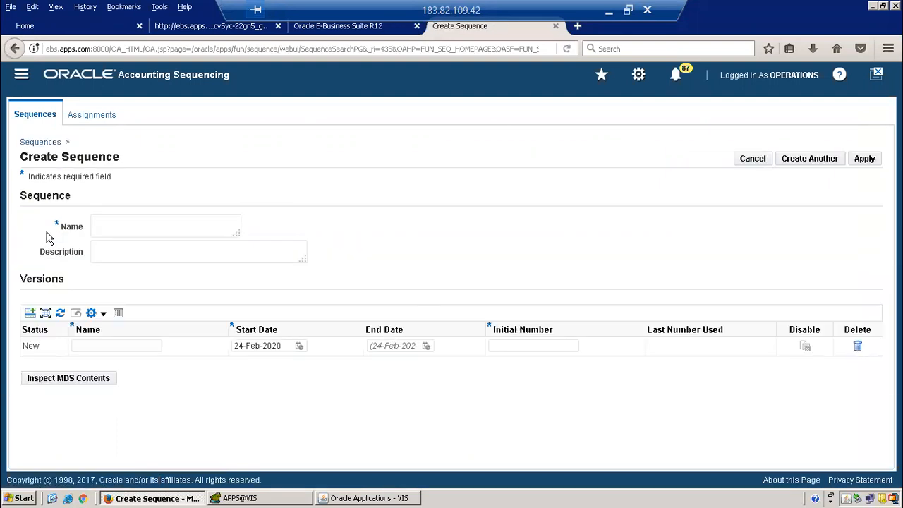
{"action": "left_click", "coordinate": [123, 224]}
{"action": "type", "text": "ARV_Accounting_SEq"}
{"action": "type", "text": "ARV"}
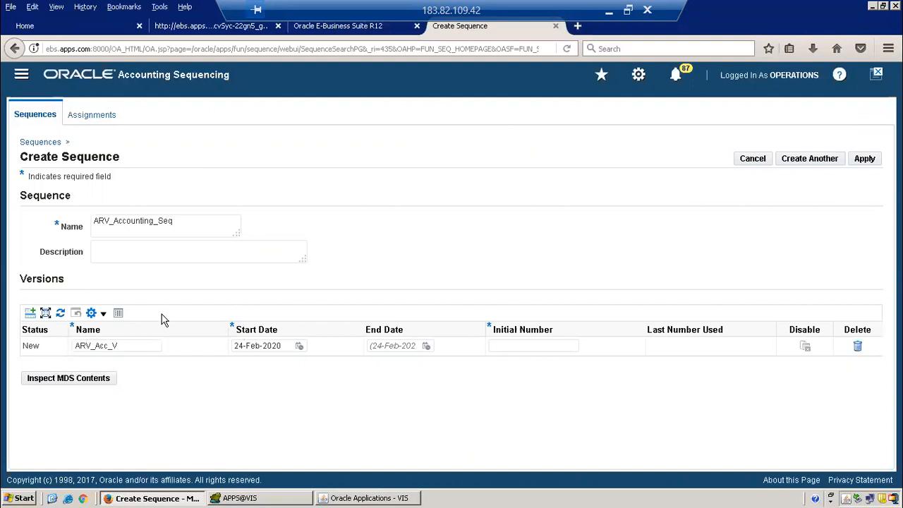
{"action": "type", "text": "_Acc_V1"}
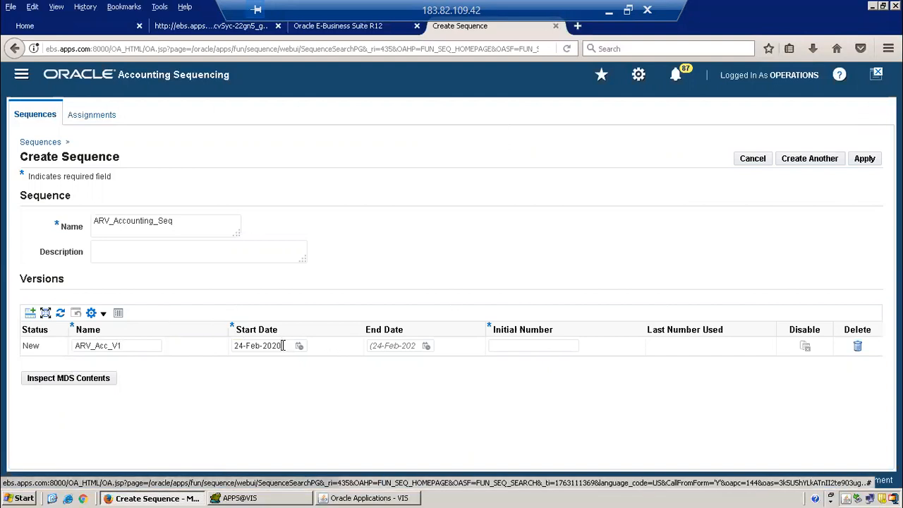
Step: Set the version's start date to 01-Feb-2020 and initial number to 50000, and apply the new sequence
{"action": "left_click_drag", "start_coordinate": [281, 345], "coordinate": [195, 340]}
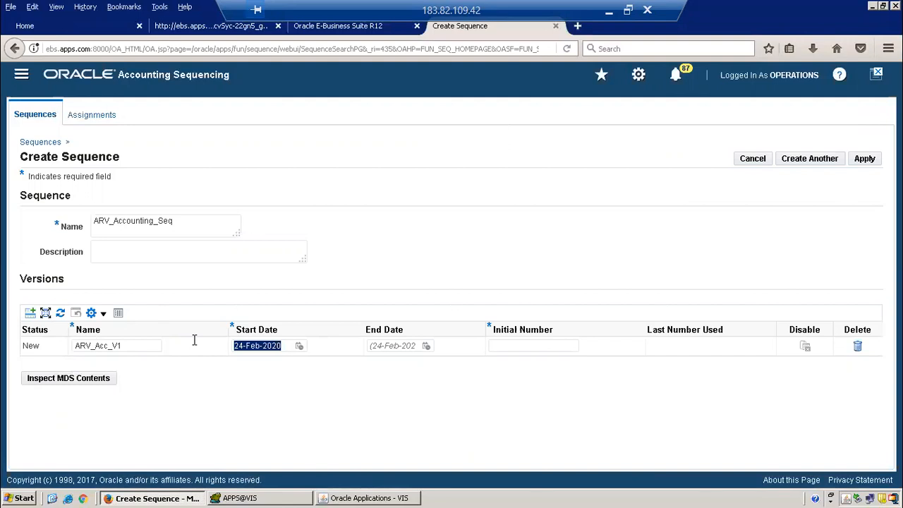
{"action": "type", "text": "01-feb-2020"}
{"action": "key", "text": "Tab"}
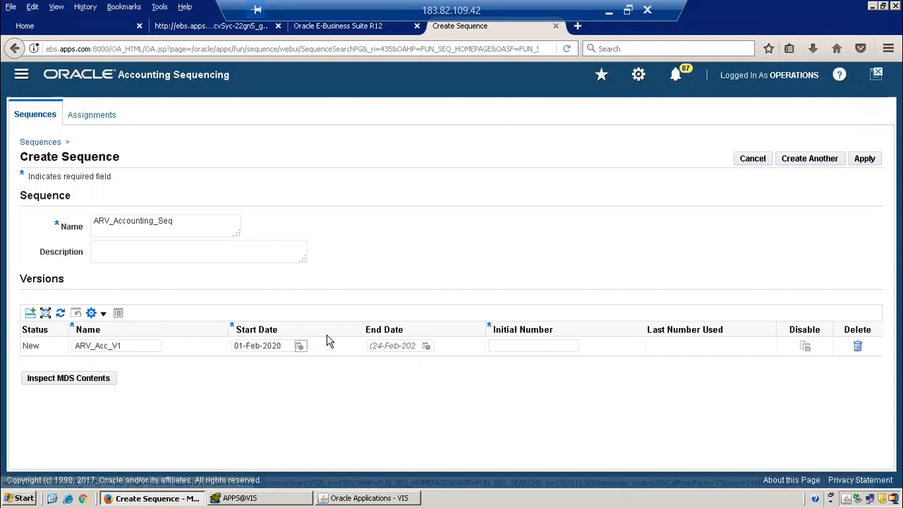
{"action": "left_click", "coordinate": [507, 343]}
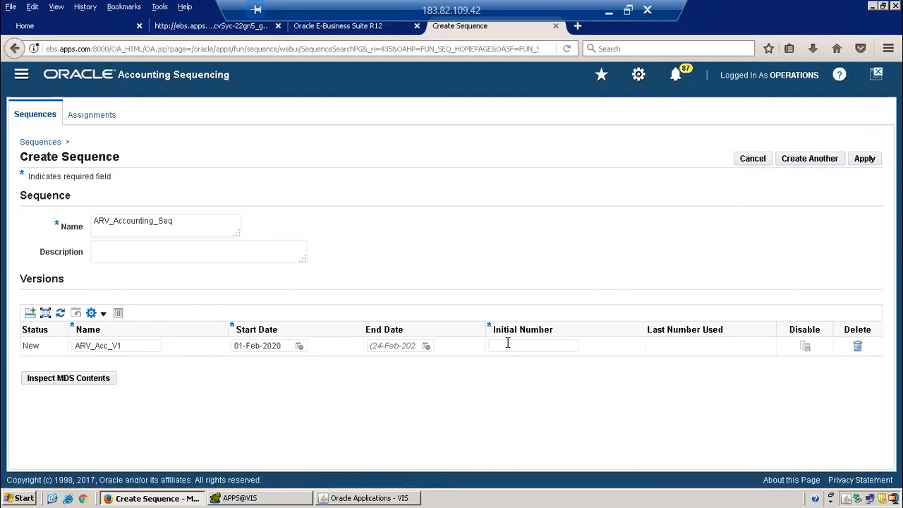
{"action": "type", "text": "50000"}
{"action": "left_click", "coordinate": [865, 159]}
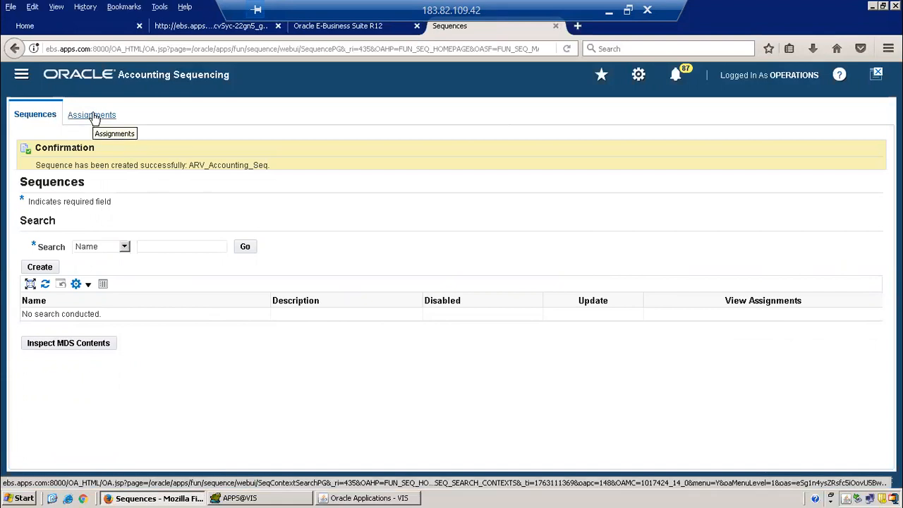
Step: Search the sequences by name for ARV% and review the assignments of ARV_Accounting_Seq
{"action": "left_click", "coordinate": [182, 247]}
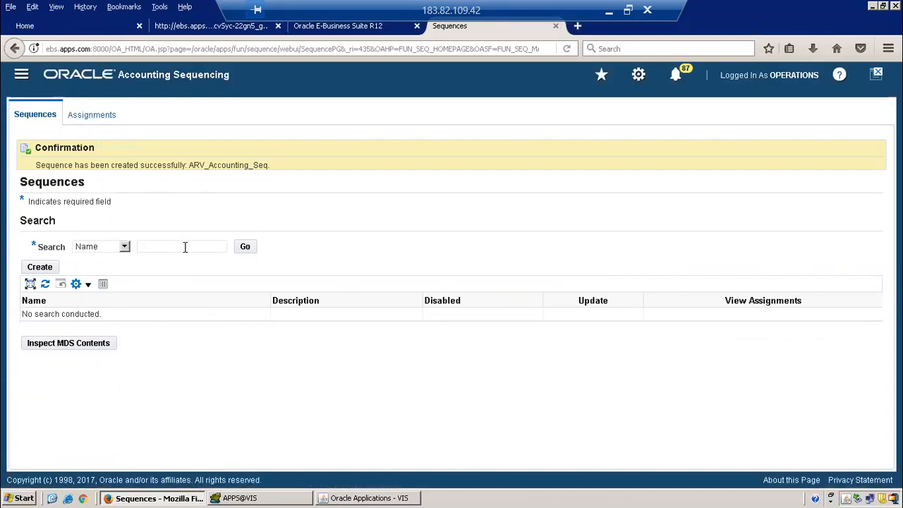
{"action": "type", "text": "ARV%"}
{"action": "left_click", "coordinate": [245, 248]}
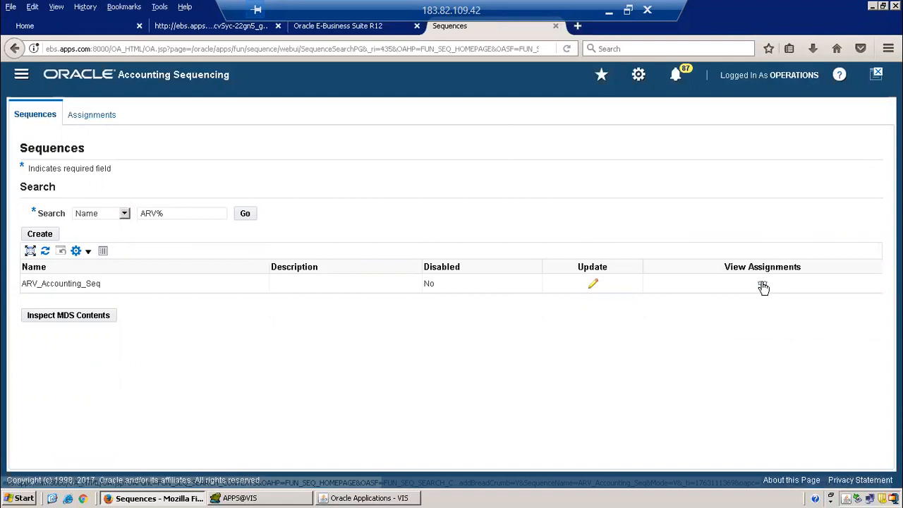
{"action": "left_click", "coordinate": [763, 285]}
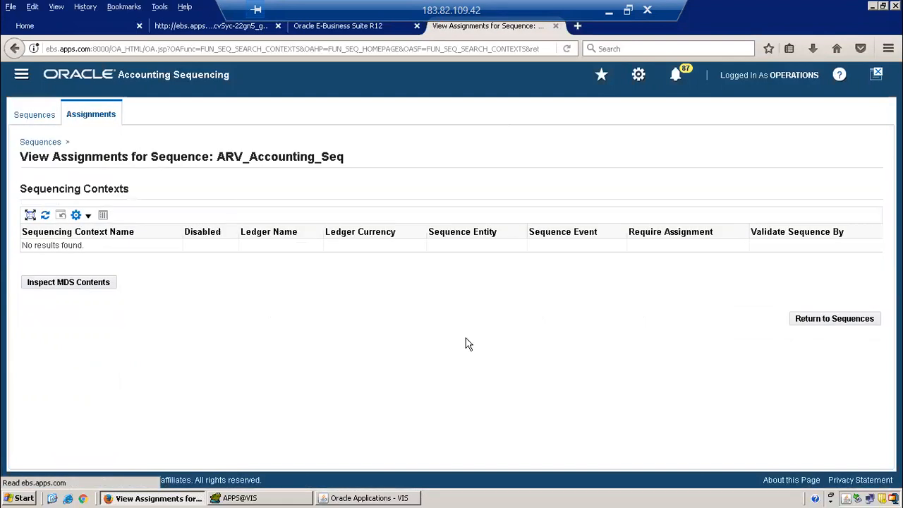
{"action": "left_click", "coordinate": [805, 322]}
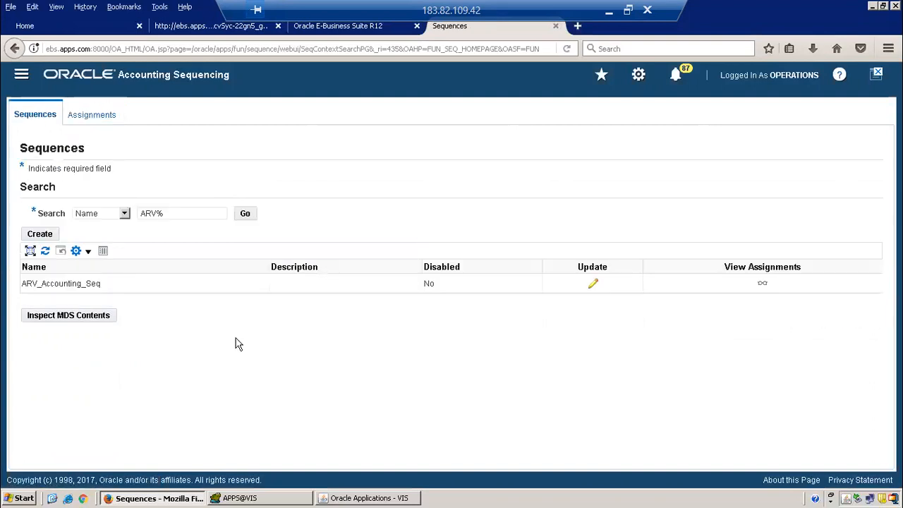
Step: Start a new sequencing context named ARV_Accounting_Assignment for the Vision Operations (USA) ledger
{"action": "left_click", "coordinate": [95, 116]}
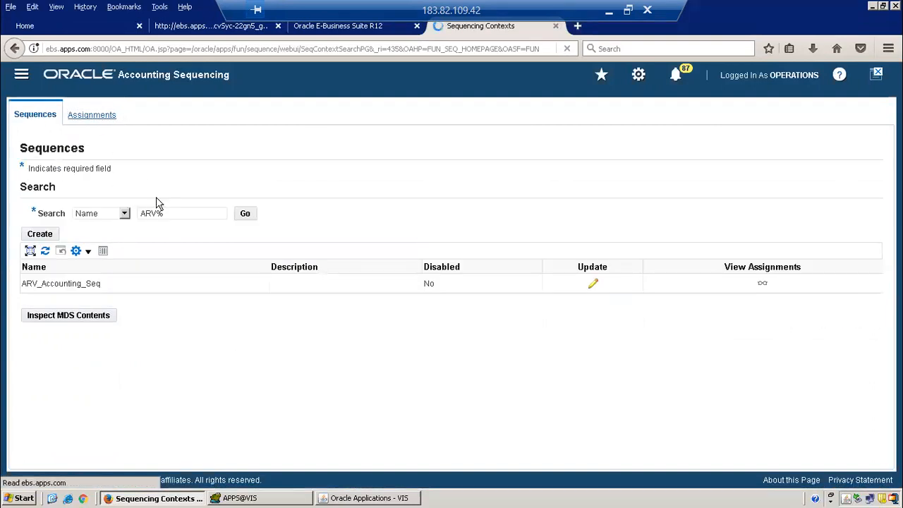
{"action": "left_click", "coordinate": [40, 264]}
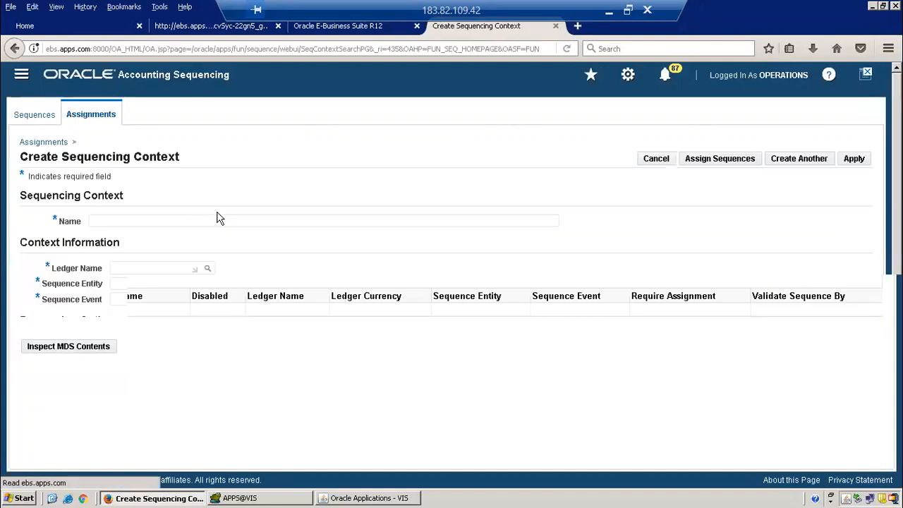
{"action": "left_click", "coordinate": [149, 221]}
{"action": "type", "text": "ARV_A"}
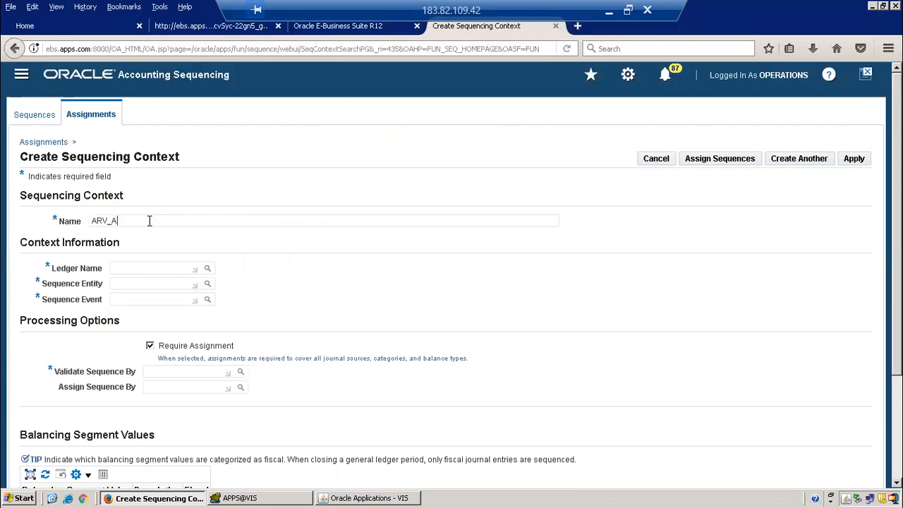
{"action": "type", "text": "ccounting_Assignment"}
{"action": "key", "text": "Tab"}
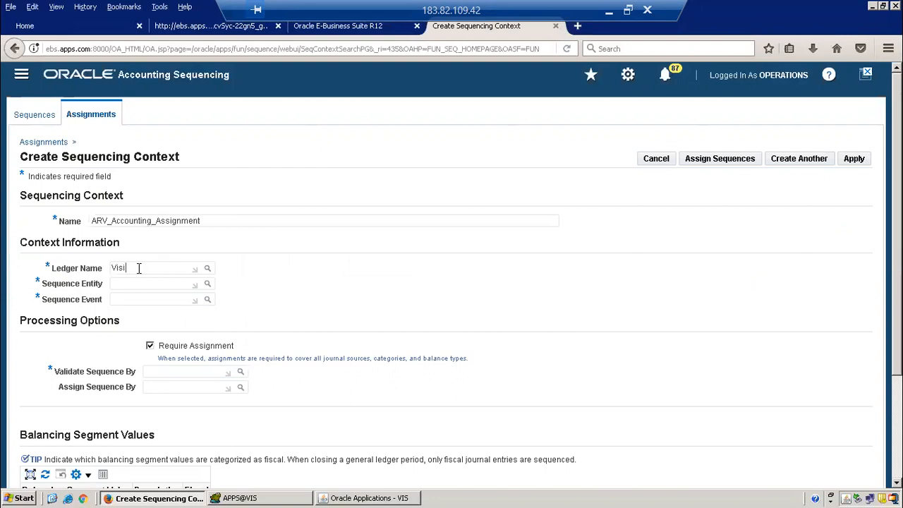
{"action": "type", "text": "Vision%"}
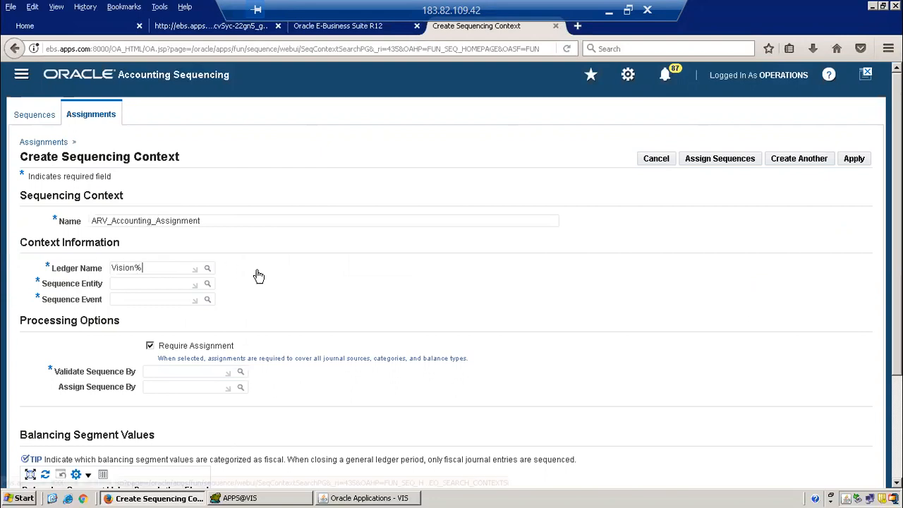
{"action": "type", "text": "Operations (USA"}
{"action": "key", "text": "Tab"}
Step: Set the context's sequence entity to GL Journal Entry and its sequence event to Posting
{"action": "left_click", "coordinate": [133, 290]}
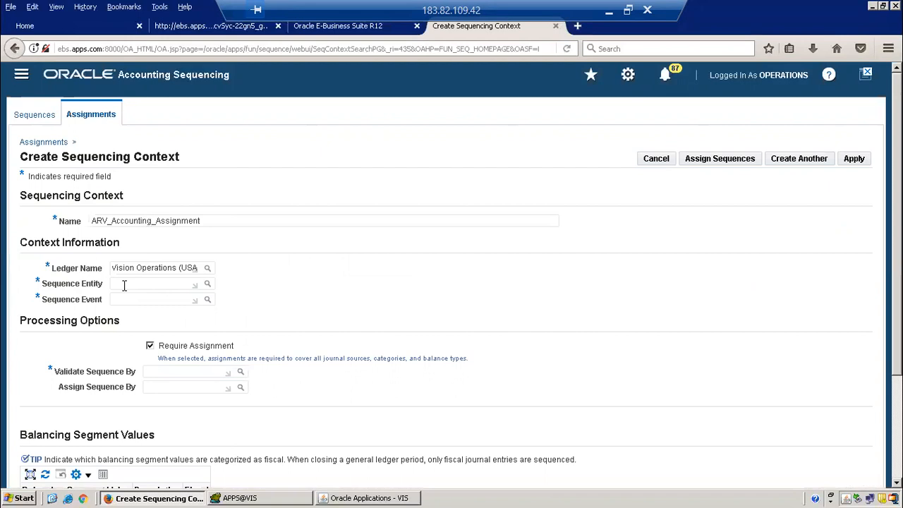
{"action": "left_click", "coordinate": [209, 285]}
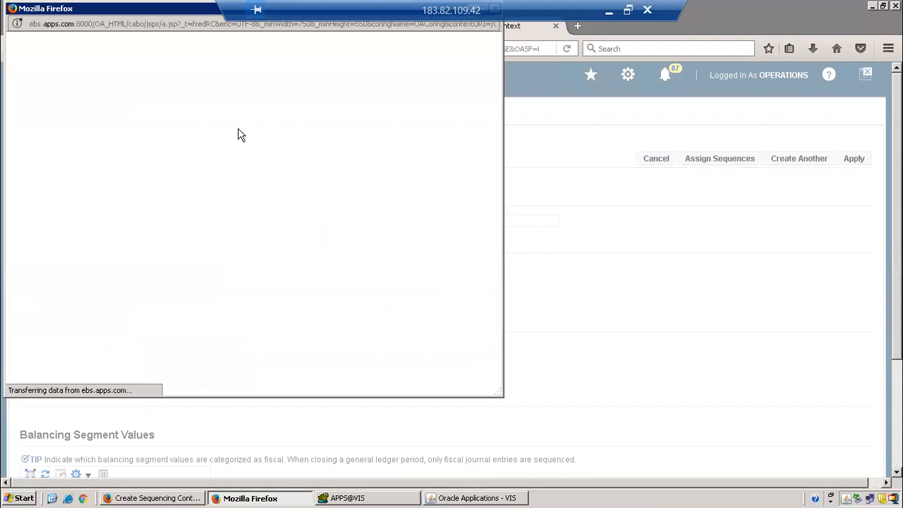
{"action": "left_click", "coordinate": [269, 123]}
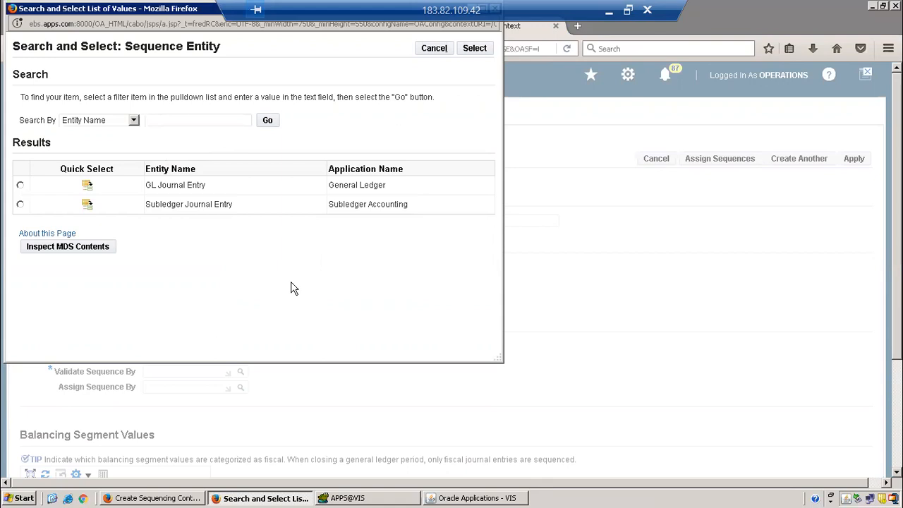
{"action": "left_click", "coordinate": [86, 188]}
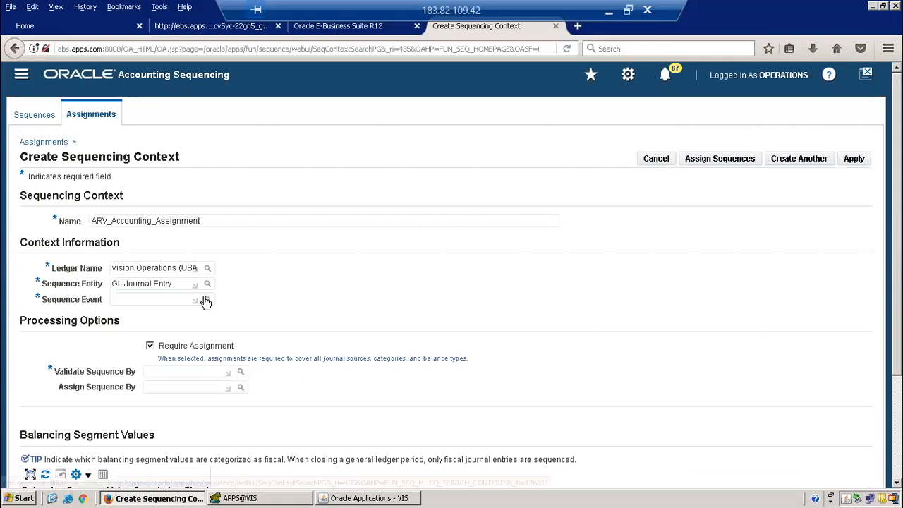
{"action": "left_click", "coordinate": [206, 302]}
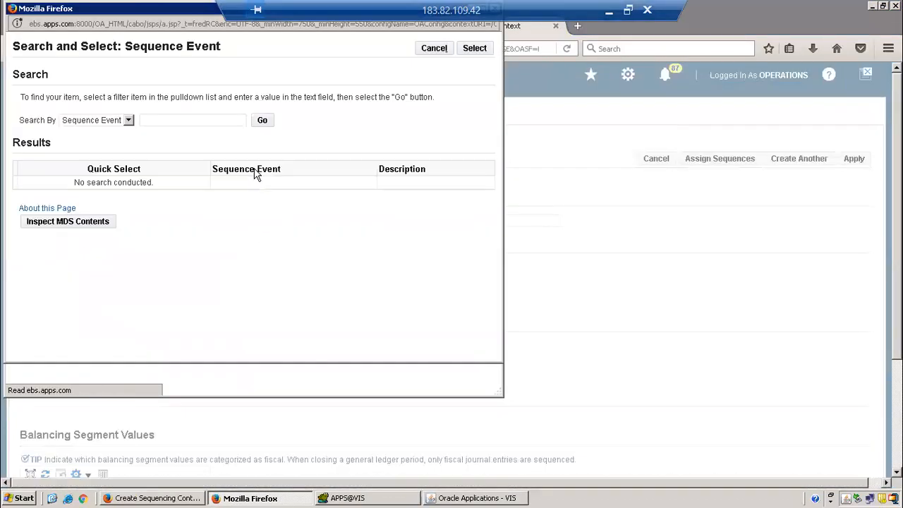
{"action": "left_click", "coordinate": [262, 120]}
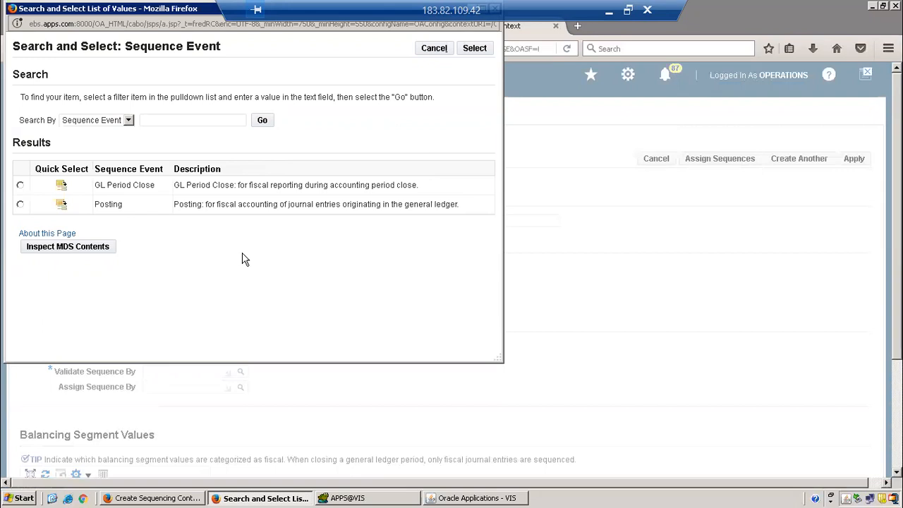
{"action": "left_click", "coordinate": [63, 205]}
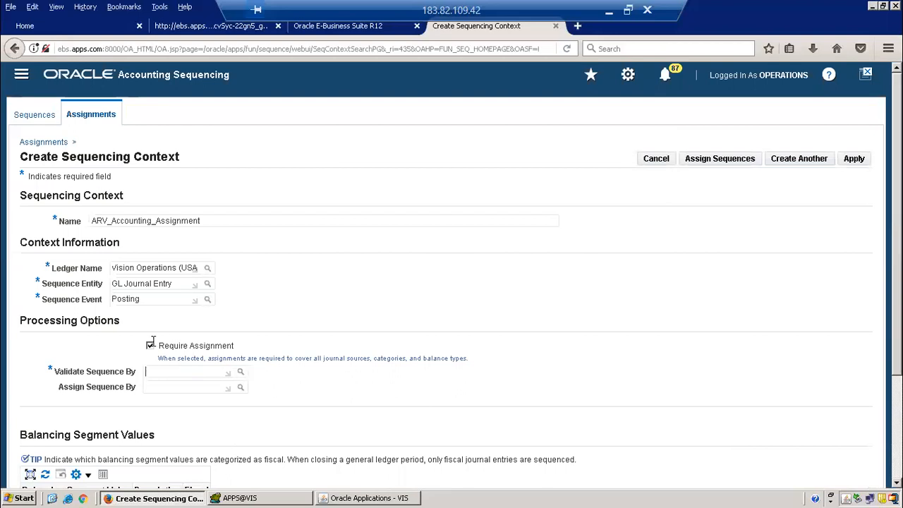
Step: Set both the sequence validation and the sequence assignment basis of the new context to Journal Effective Date
{"action": "left_click", "coordinate": [241, 374]}
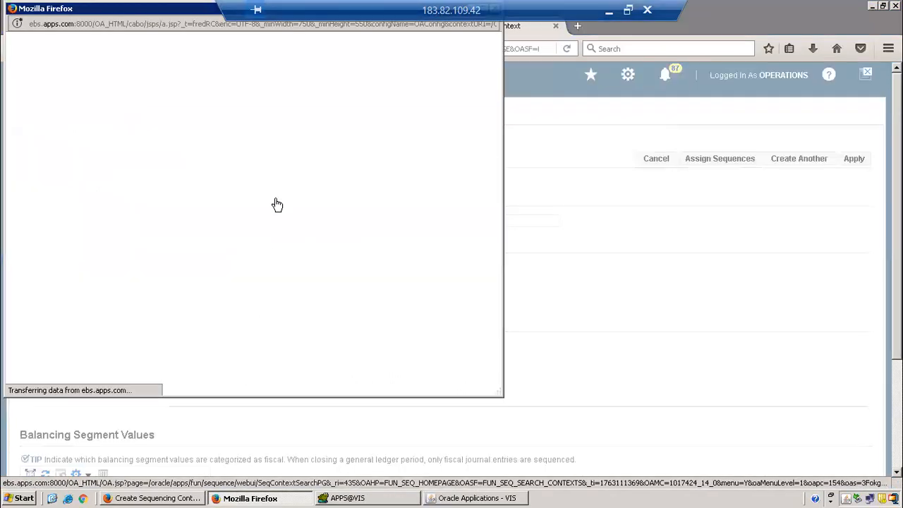
{"action": "left_click", "coordinate": [241, 125]}
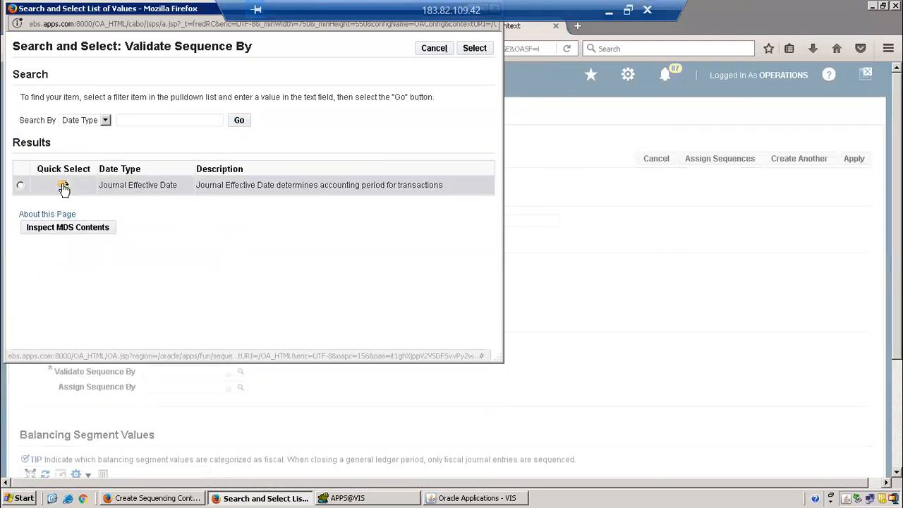
{"action": "left_click", "coordinate": [63, 187]}
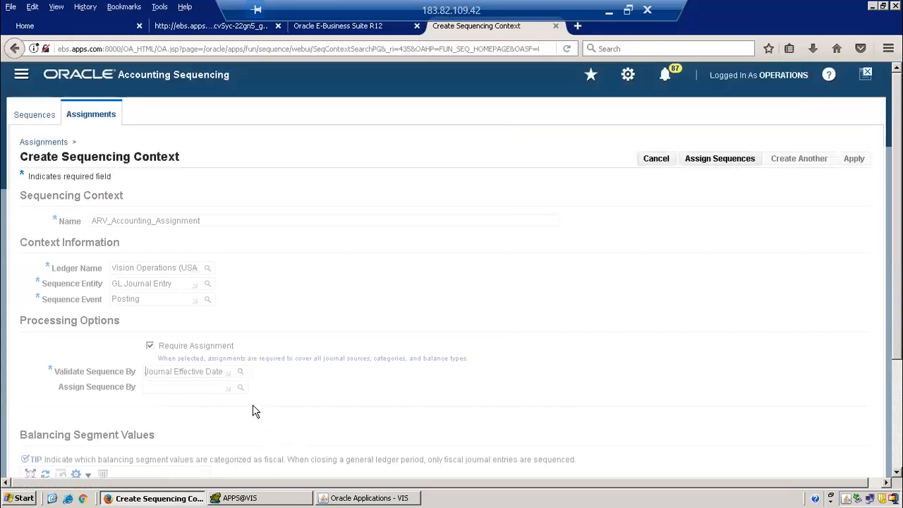
{"action": "left_click", "coordinate": [241, 388]}
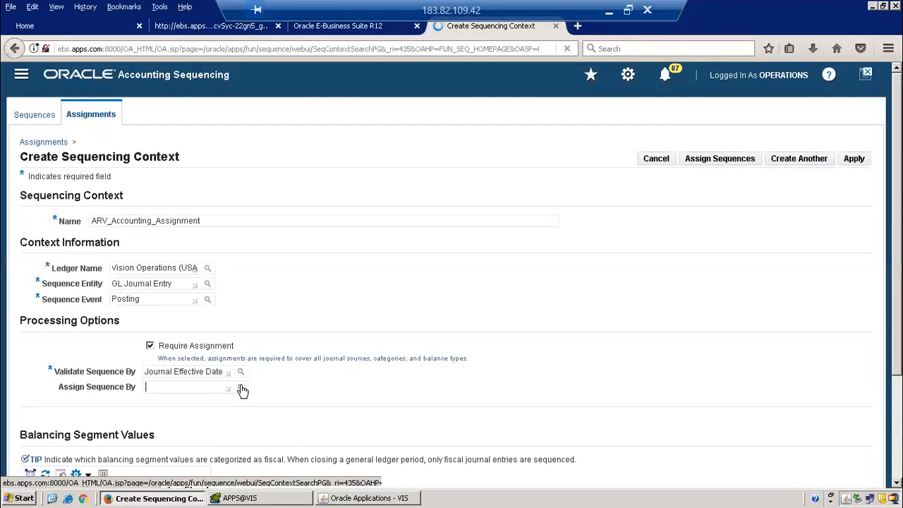
{"action": "left_click", "coordinate": [255, 122]}
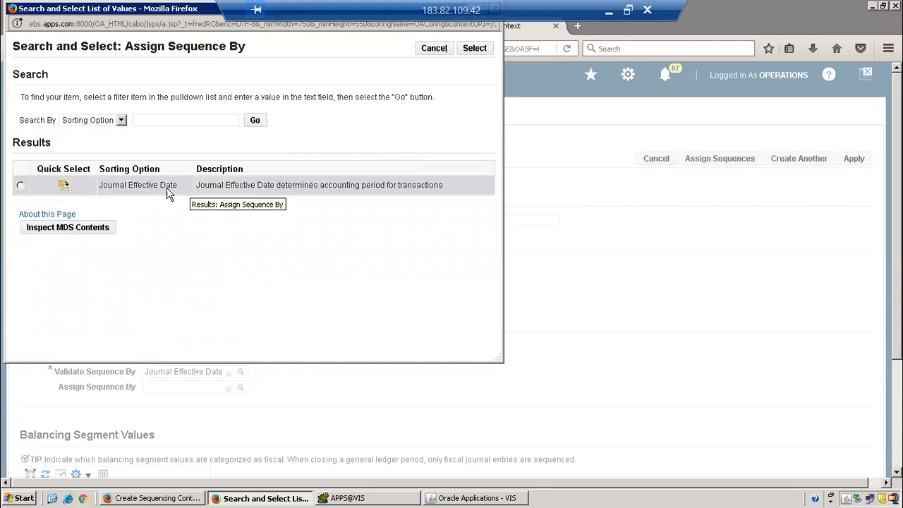
{"action": "left_click", "coordinate": [64, 186]}
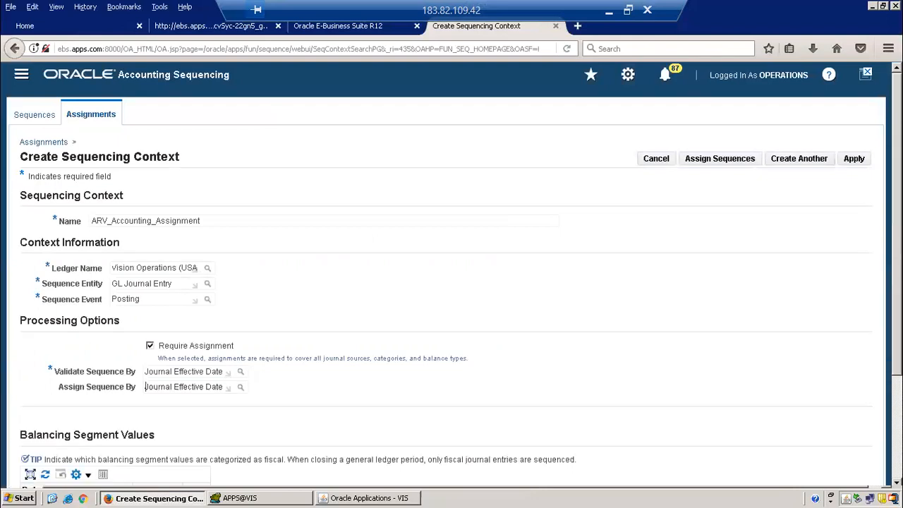
Step: Try to save the new ARV_Accounting_Assignment context and continue to its sequence assignments, and cancel its creation
{"action": "scroll", "coordinate": [451, 282], "scroll_direction": "down", "scroll_amount": 3}
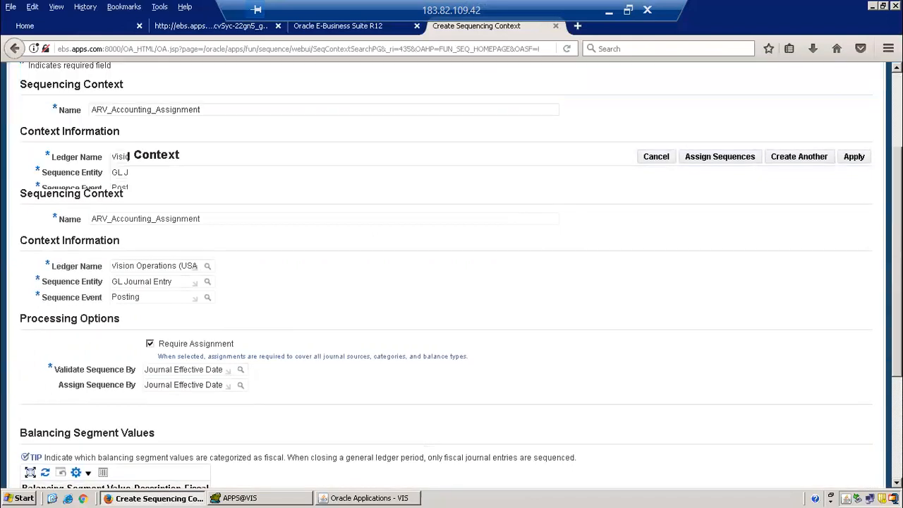
{"action": "scroll", "coordinate": [532, 328], "scroll_direction": "down", "scroll_amount": 3}
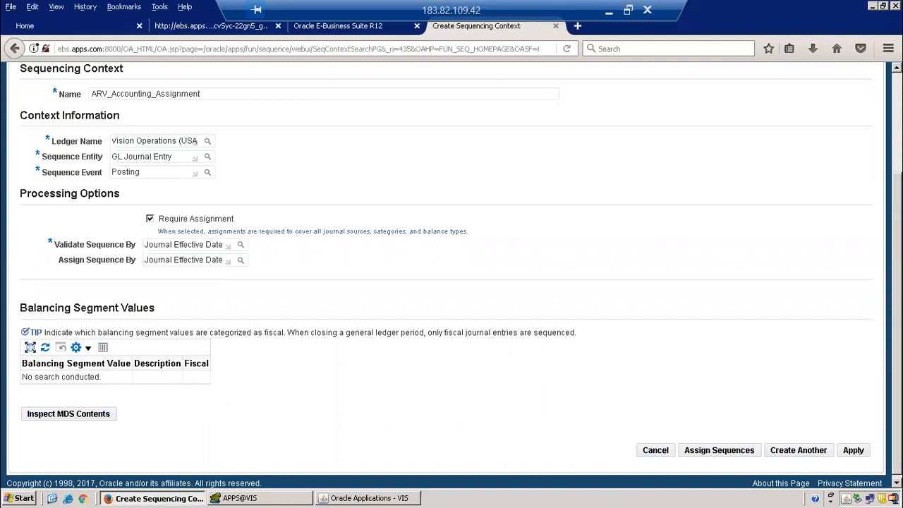
{"action": "scroll", "coordinate": [879, 198], "scroll_direction": "up", "scroll_amount": 3}
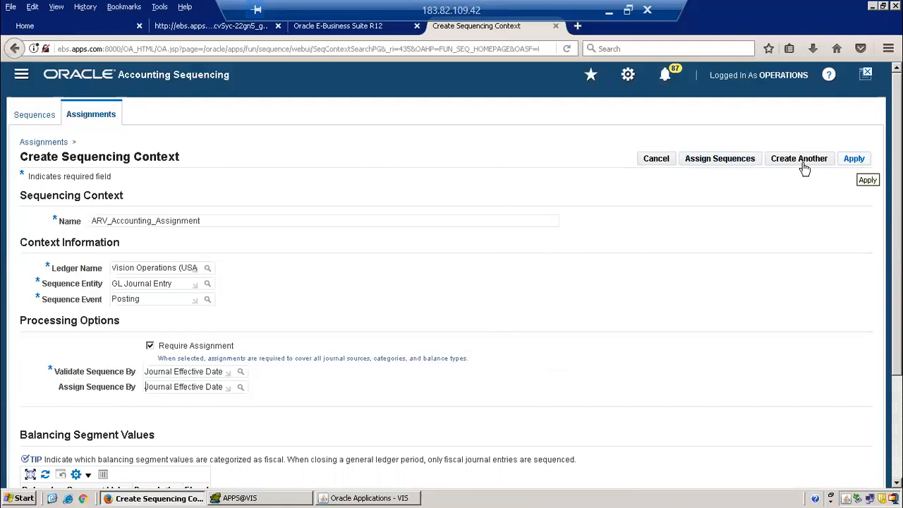
{"action": "left_click", "coordinate": [742, 159]}
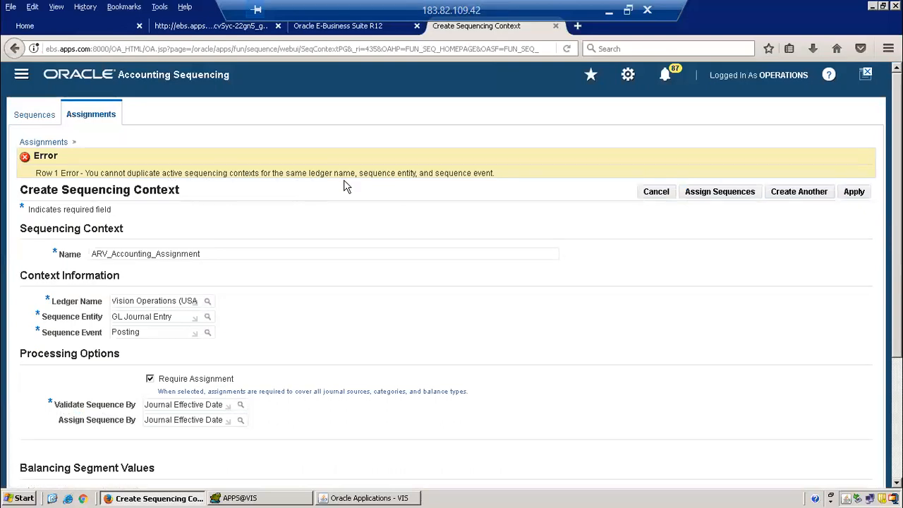
{"action": "left_click", "coordinate": [854, 192]}
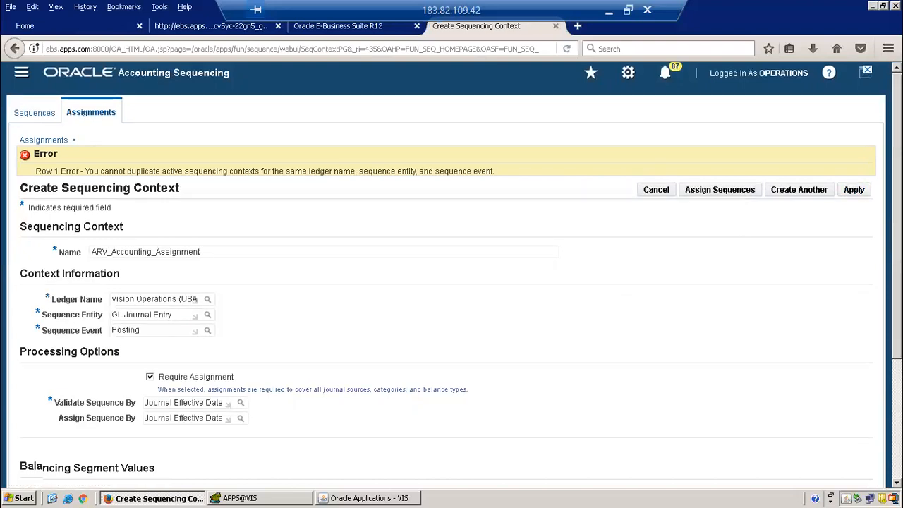
{"action": "scroll", "coordinate": [452, 282], "scroll_direction": "down", "scroll_amount": 5}
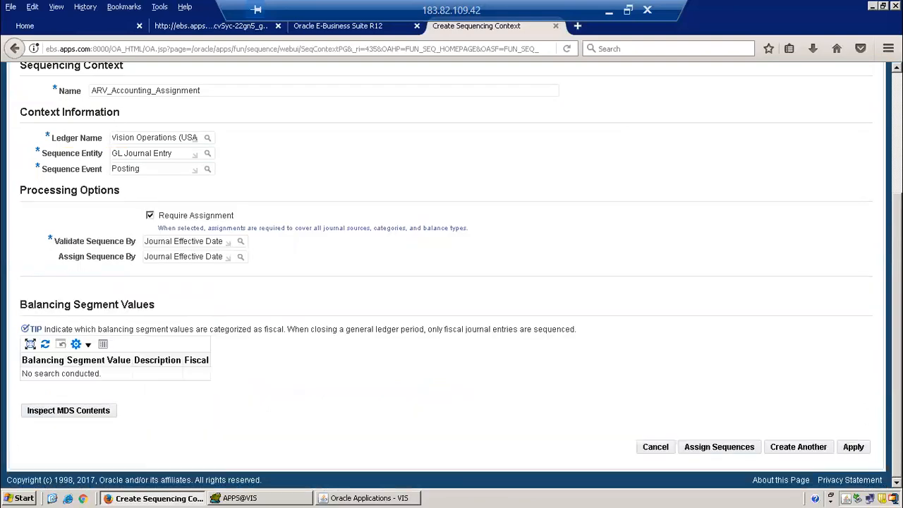
{"action": "scroll", "coordinate": [754, 198], "scroll_direction": "up", "scroll_amount": 4}
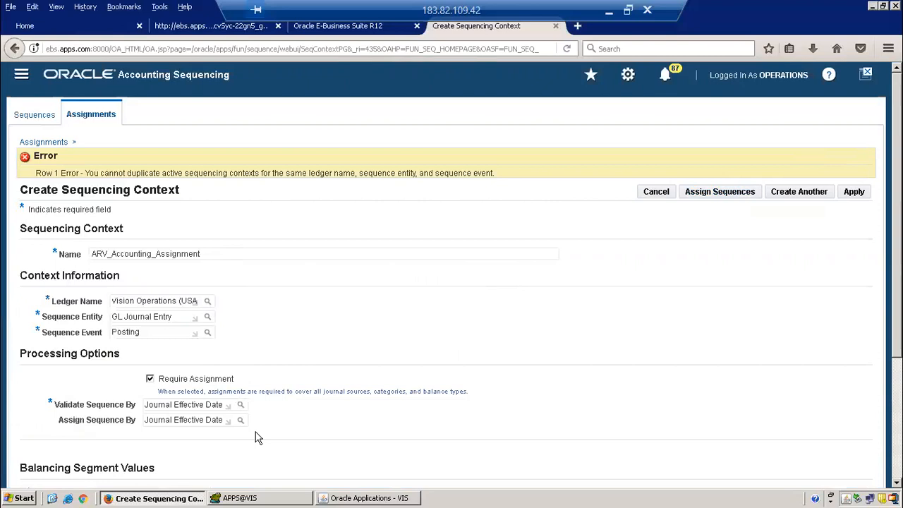
{"action": "left_click", "coordinate": [657, 197]}
{"action": "left_click", "coordinate": [656, 197]}
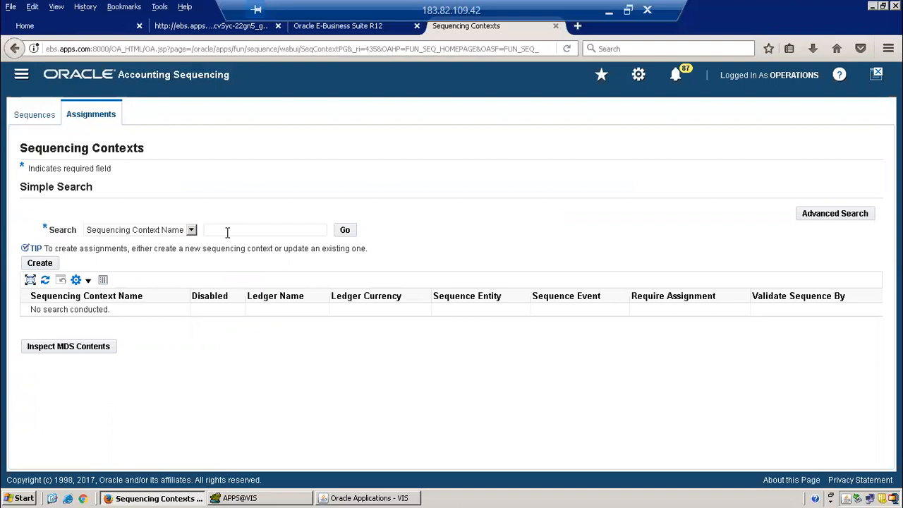
Step: Search the existing sequencing contexts by name for X%
{"action": "left_click", "coordinate": [232, 233]}
{"action": "type", "text": "%"}
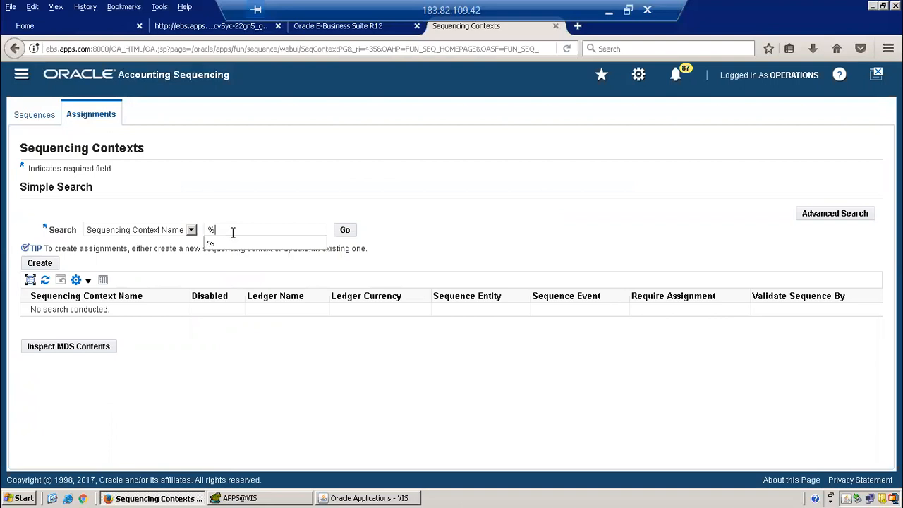
{"action": "left_click", "coordinate": [346, 231]}
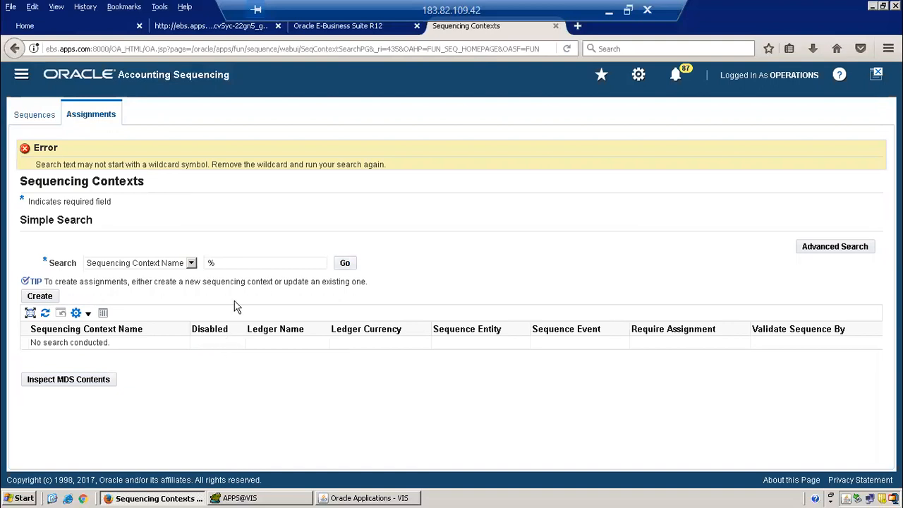
{"action": "left_click", "coordinate": [226, 263]}
{"action": "type", "text": "X%"}
{"action": "left_click", "coordinate": [345, 265]}
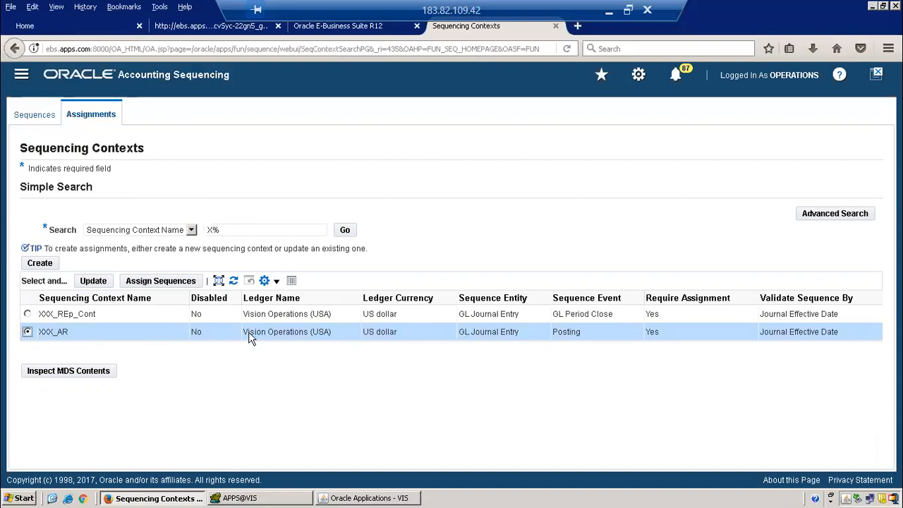
Step: Review the XXX_AR context's sequence assignments, processing options and balancing segment values
{"action": "left_click", "coordinate": [175, 282]}
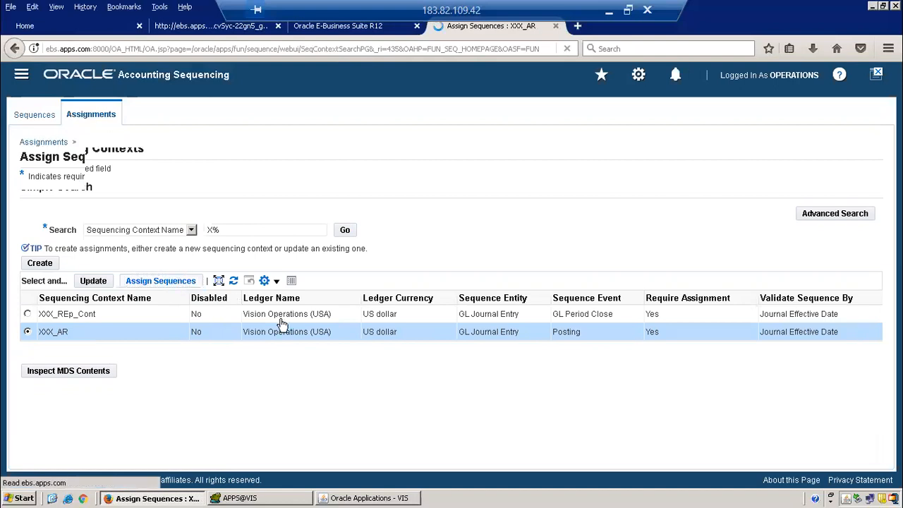
{"action": "left_click", "coordinate": [827, 161]}
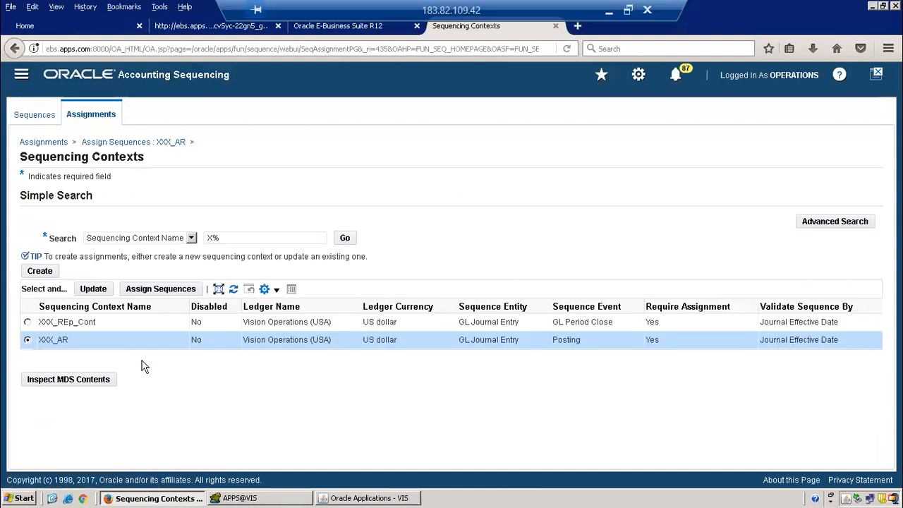
{"action": "left_click", "coordinate": [94, 291]}
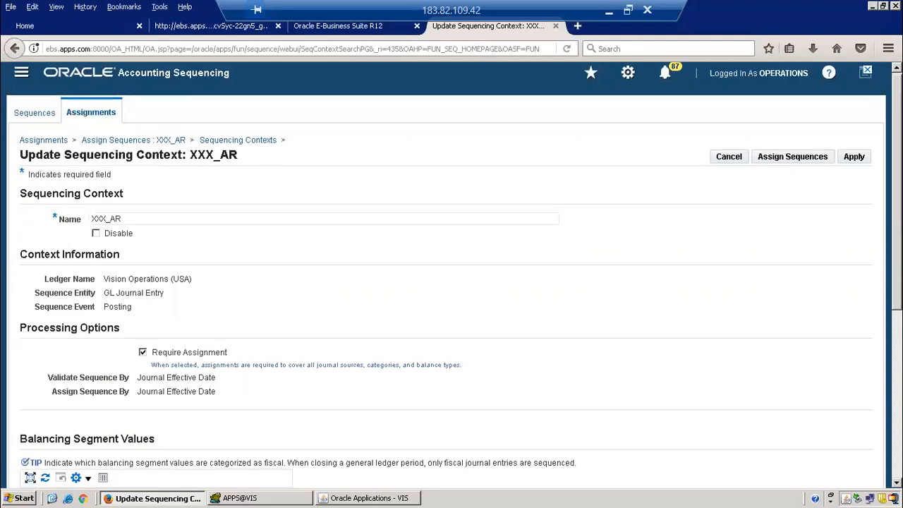
{"action": "scroll", "coordinate": [452, 282], "scroll_direction": "down", "scroll_amount": 4}
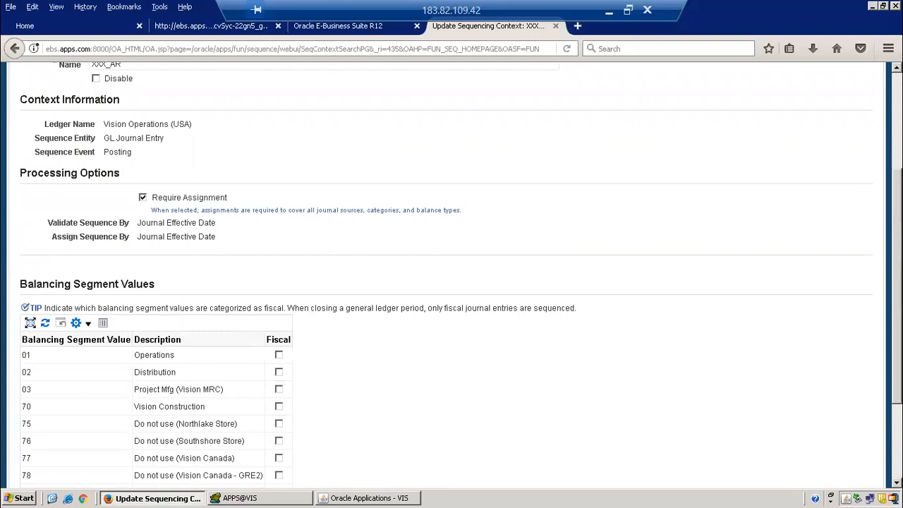
{"action": "scroll", "coordinate": [452, 282], "scroll_direction": "down", "scroll_amount": 3}
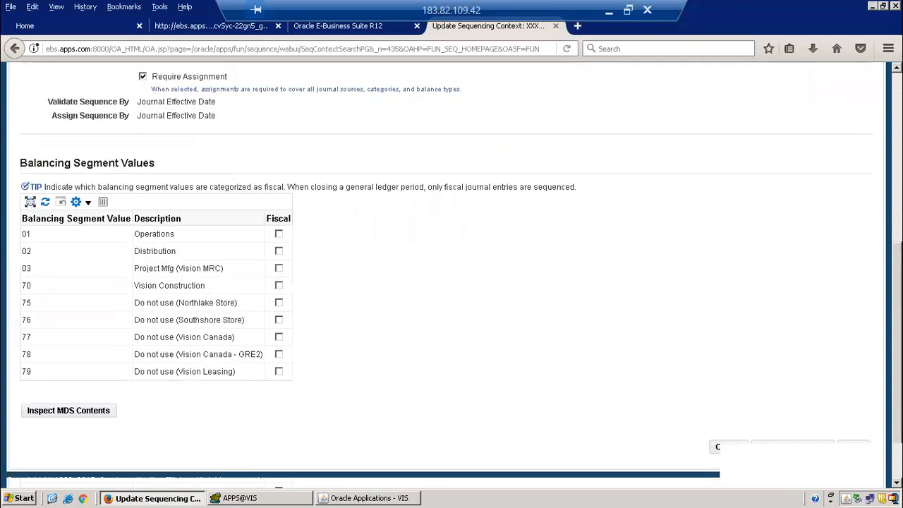
{"action": "scroll", "coordinate": [451, 282], "scroll_direction": "up", "scroll_amount": 6}
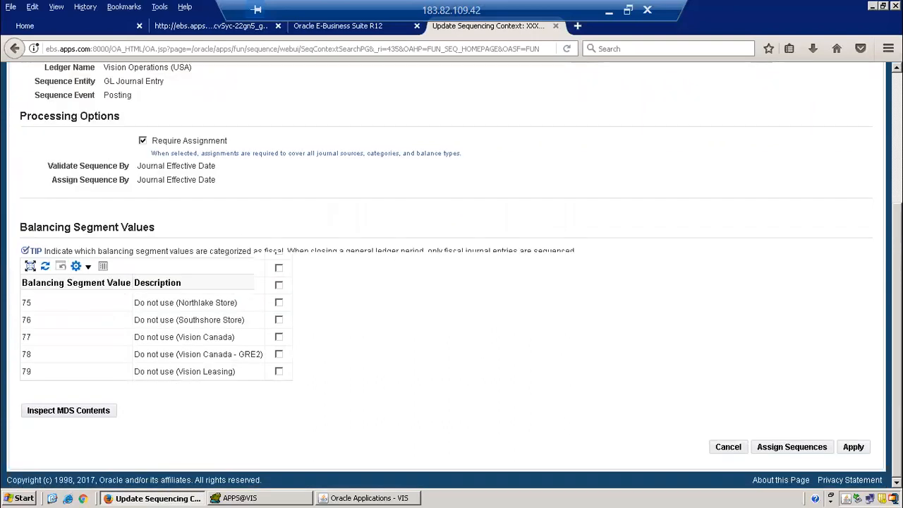
{"action": "scroll", "coordinate": [770, 162], "scroll_direction": "up", "scroll_amount": 1}
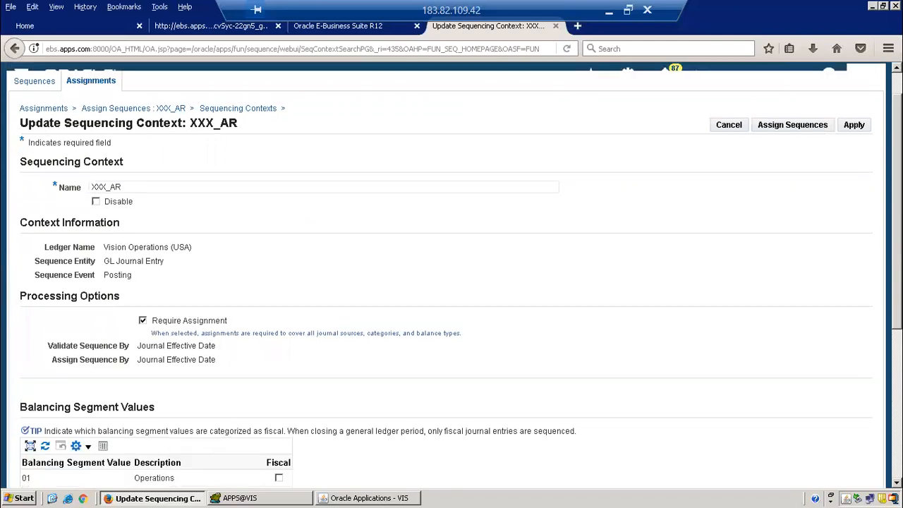
Step: Add a sequence assignment to the XXX_AR context using the sequence ARV_Accounting_Seq
{"action": "left_click", "coordinate": [798, 162]}
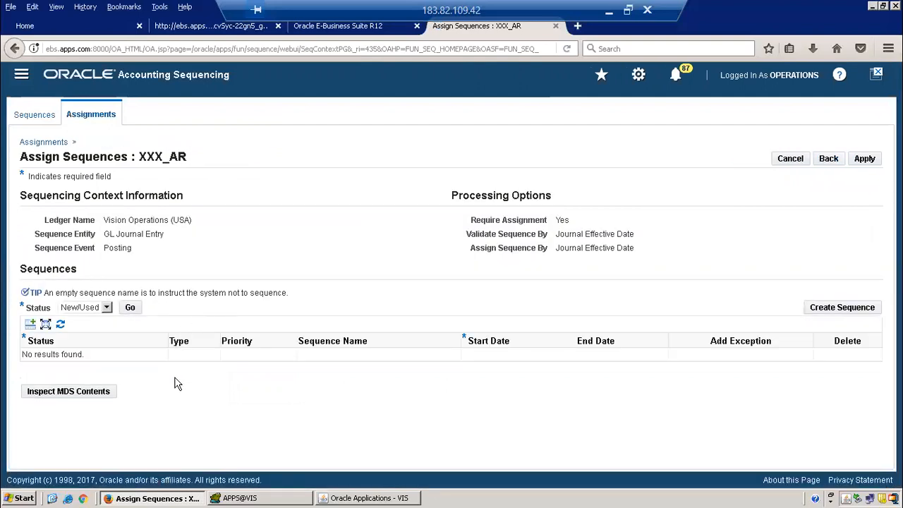
{"action": "left_click", "coordinate": [31, 326]}
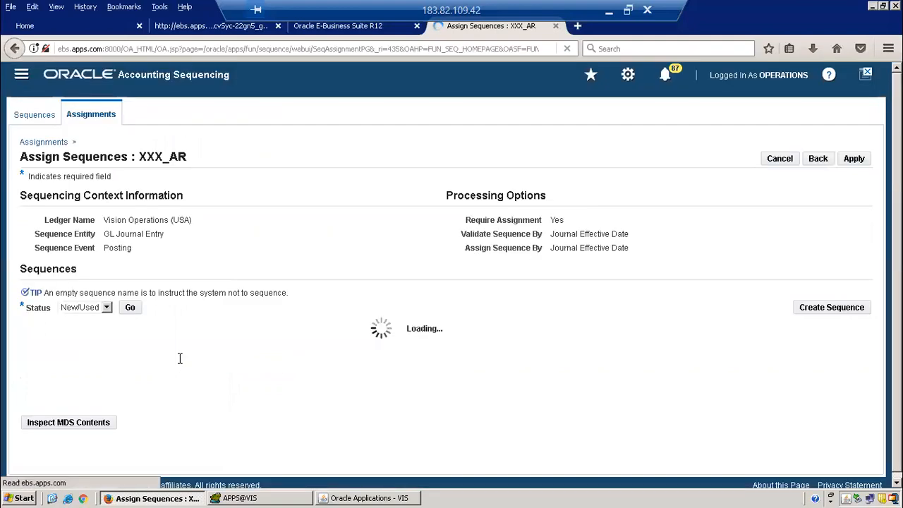
{"action": "left_click", "coordinate": [166, 359]}
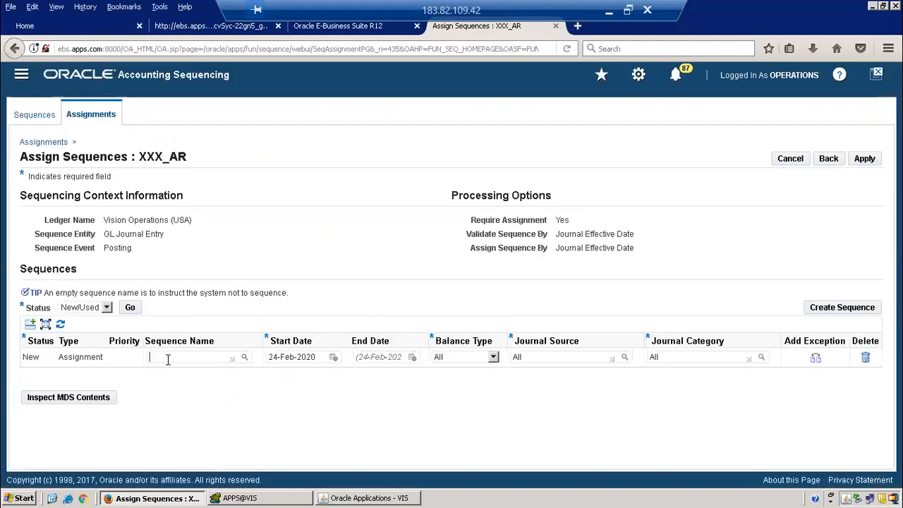
{"action": "type", "text": "ARV"}
{"action": "key", "text": "Tab"}
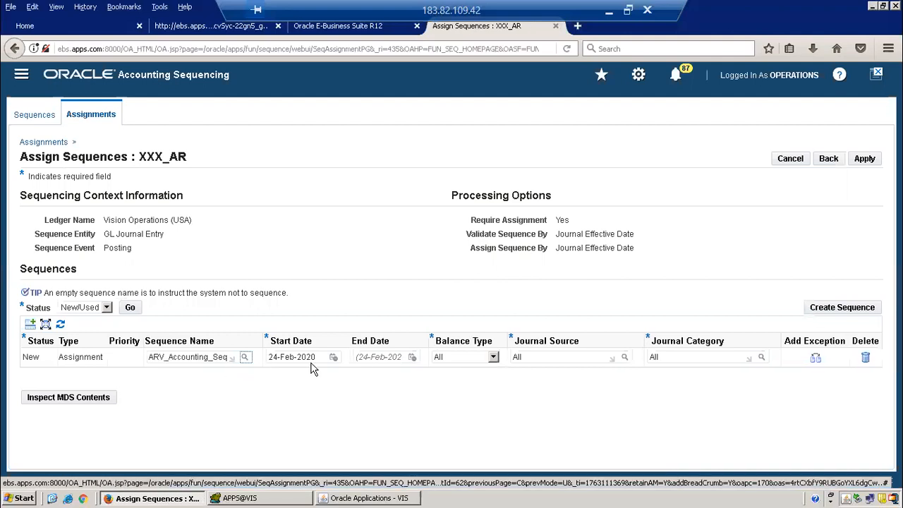
Step: Set the assignment's start date to 01-Feb-2020, keep the balance type as All, and apply the assignment
{"action": "left_click_drag", "start_coordinate": [317, 357], "coordinate": [260, 357]}
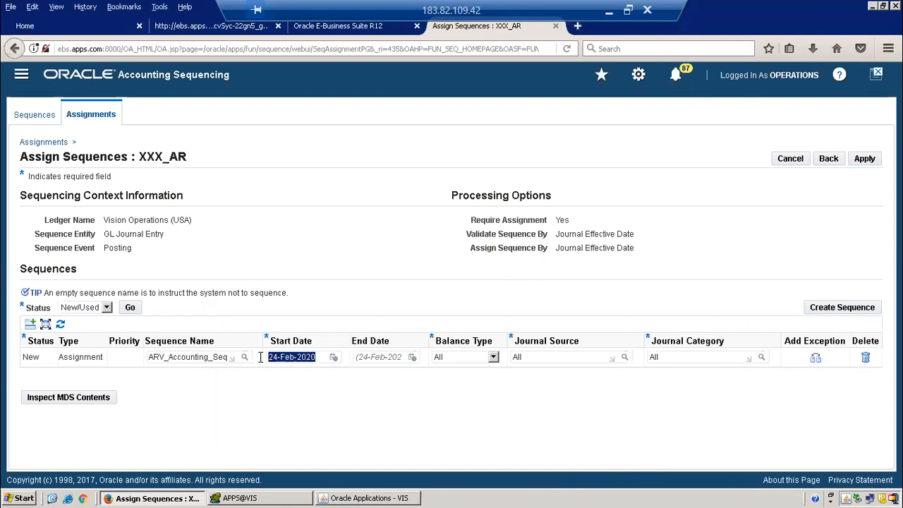
{"action": "type", "text": "01-feb-2020"}
{"action": "key", "text": "Tab"}
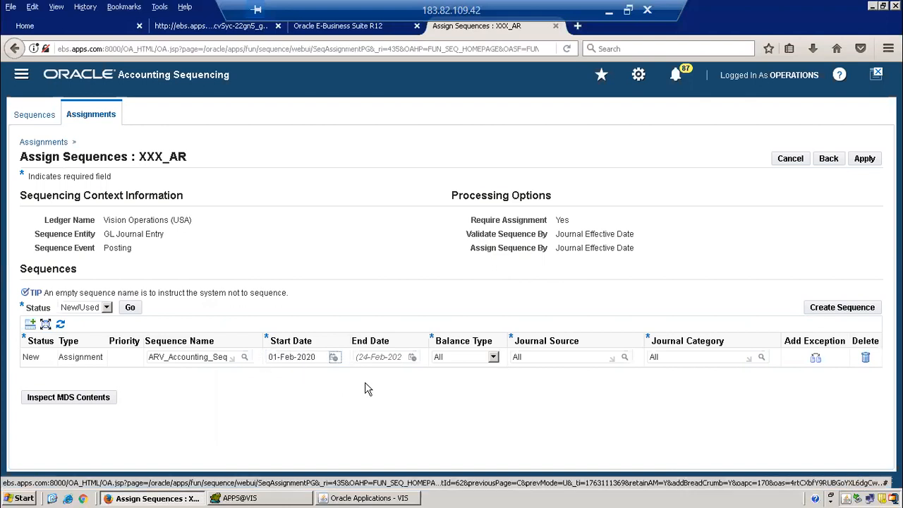
{"action": "left_click", "coordinate": [464, 358]}
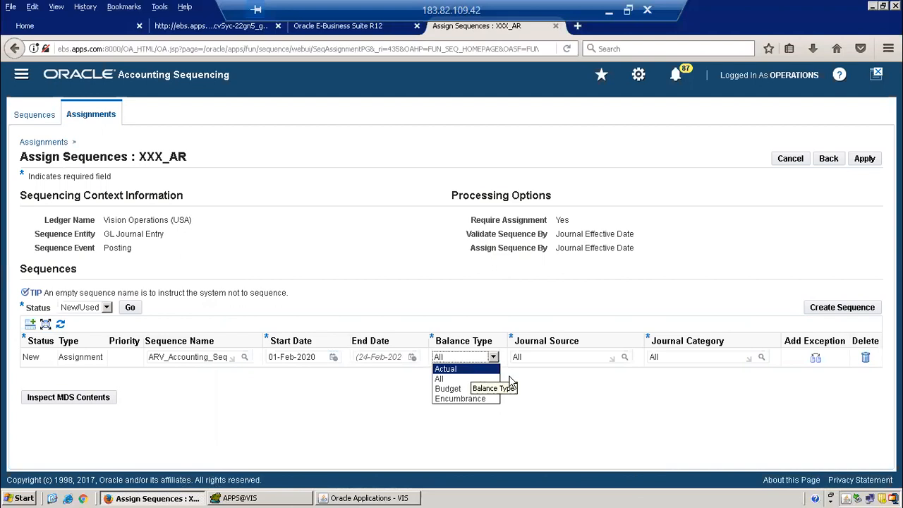
{"action": "left_click", "coordinate": [556, 388]}
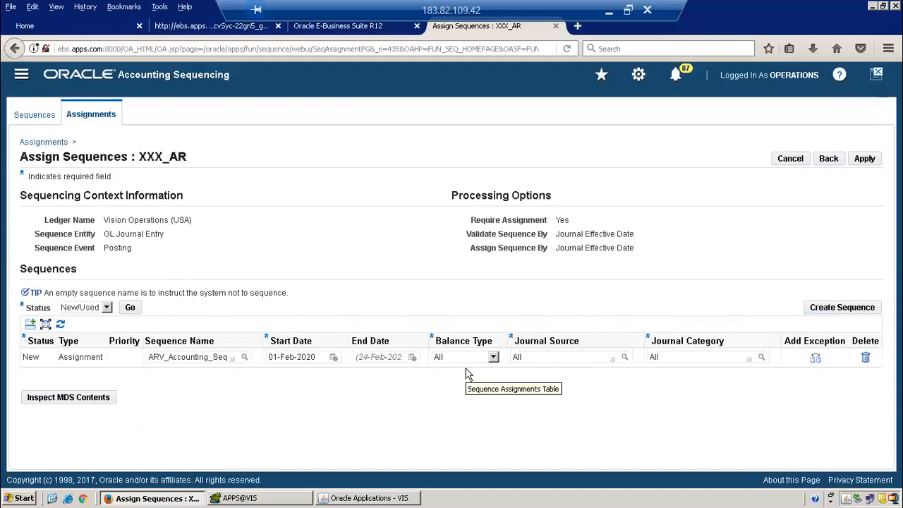
{"action": "left_click", "coordinate": [865, 159]}
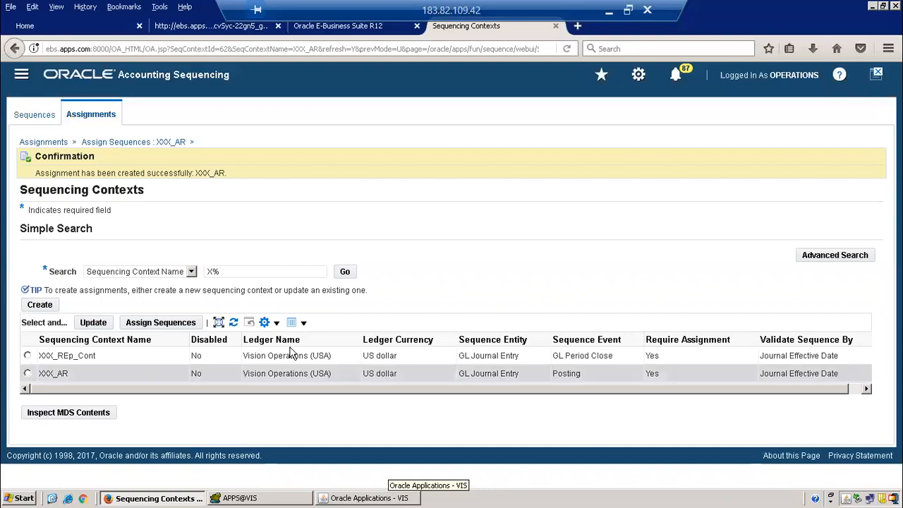
Step: Switch to the Oracle Applications window and open a new journal from the General Ledger journal entry function
{"action": "left_click", "coordinate": [398, 498]}
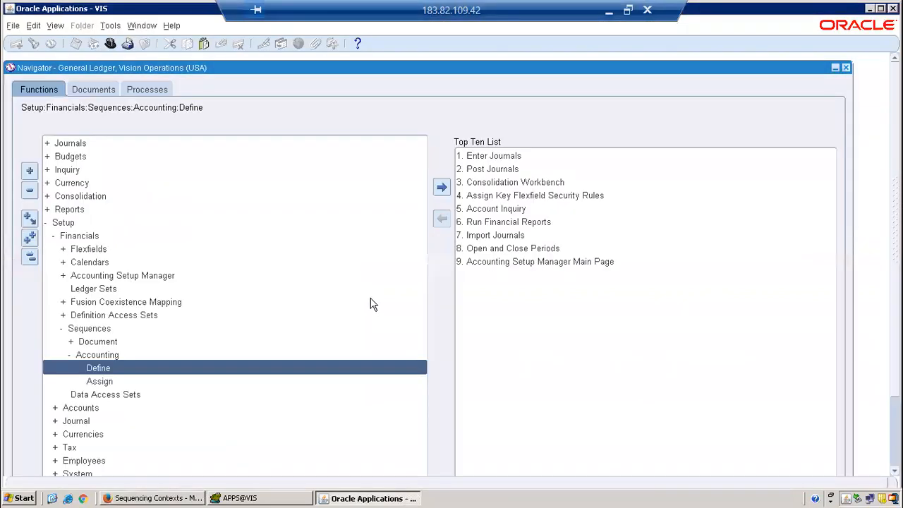
{"action": "left_click", "coordinate": [29, 259]}
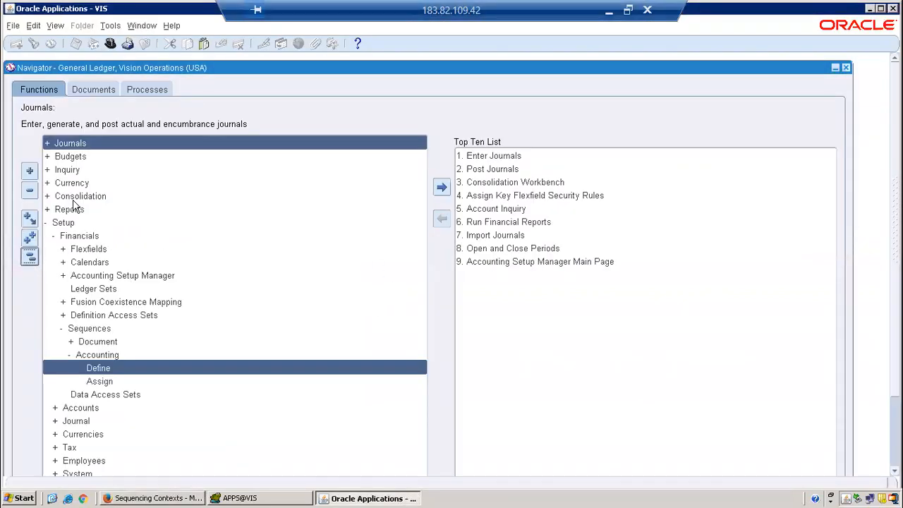
{"action": "double_click", "coordinate": [94, 141]}
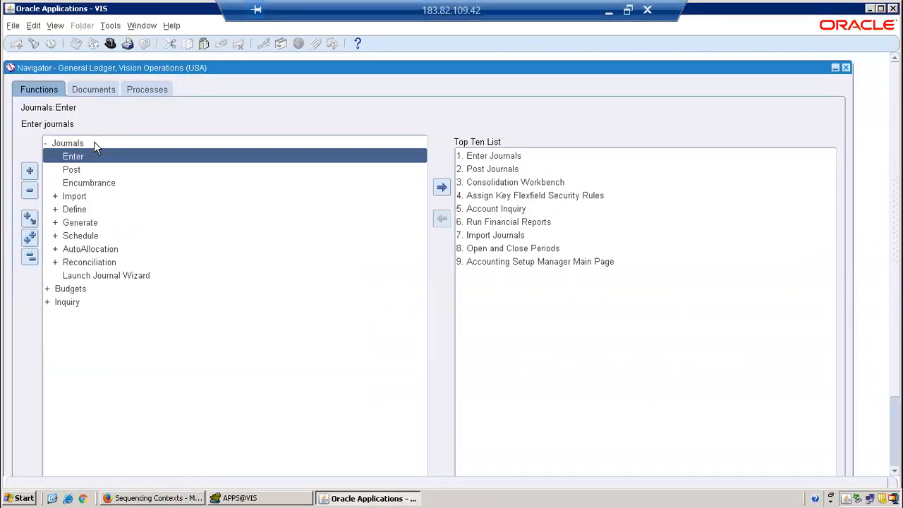
{"action": "double_click", "coordinate": [104, 153]}
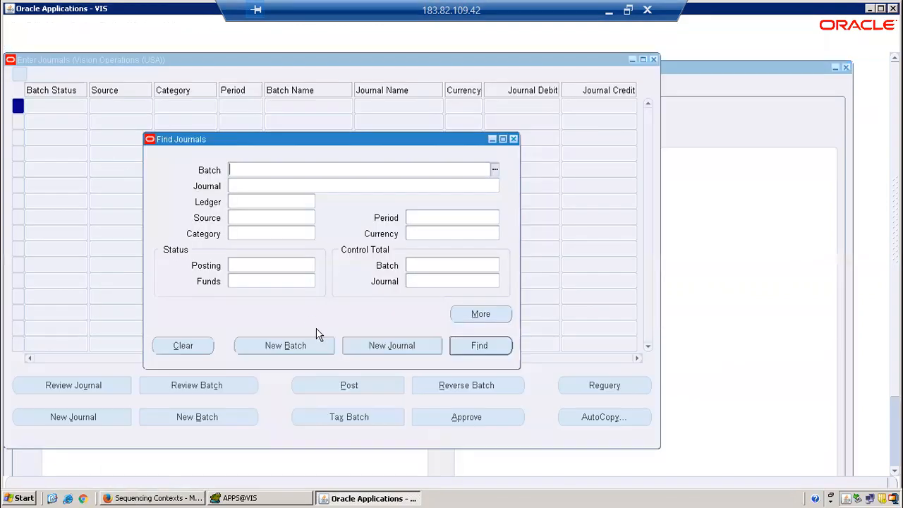
{"action": "left_click", "coordinate": [387, 347]}
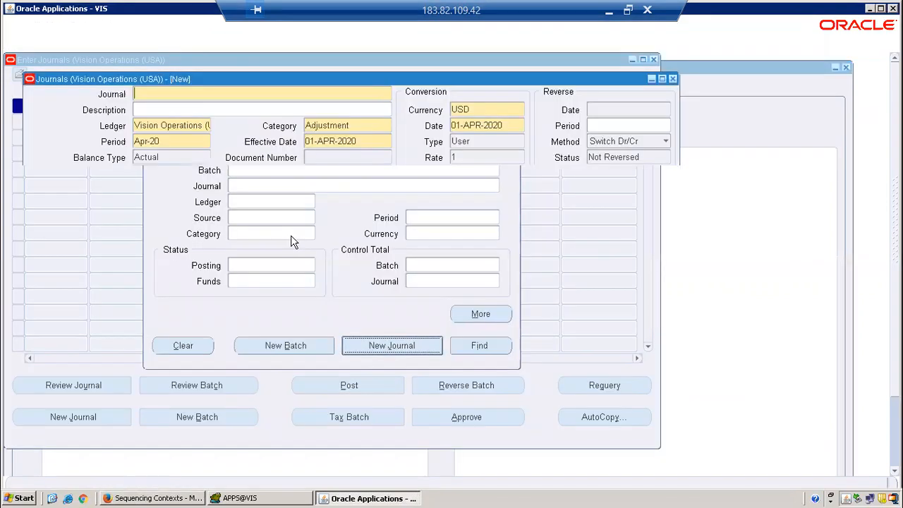
Step: Name the journal Test Accounting seq and set its period to Feb-20
{"action": "type", "text": "Test "}
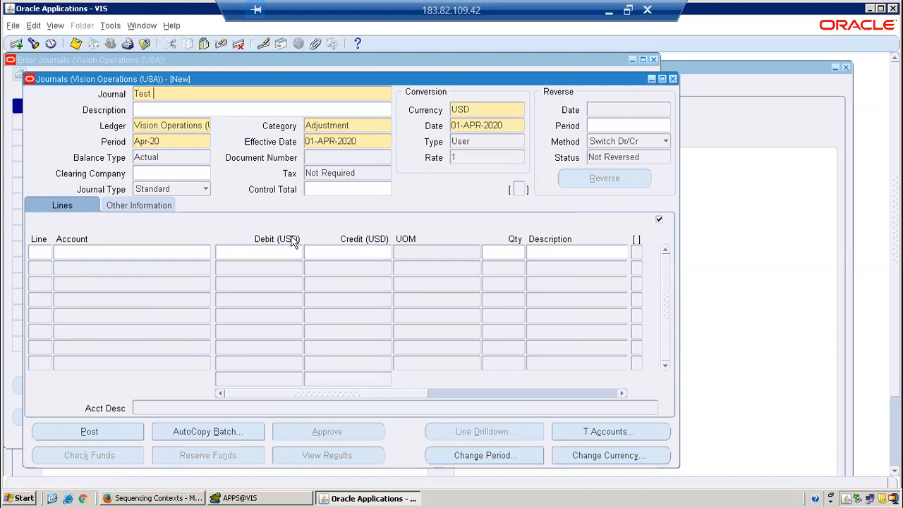
{"action": "type", "text": "Accounting seq"}
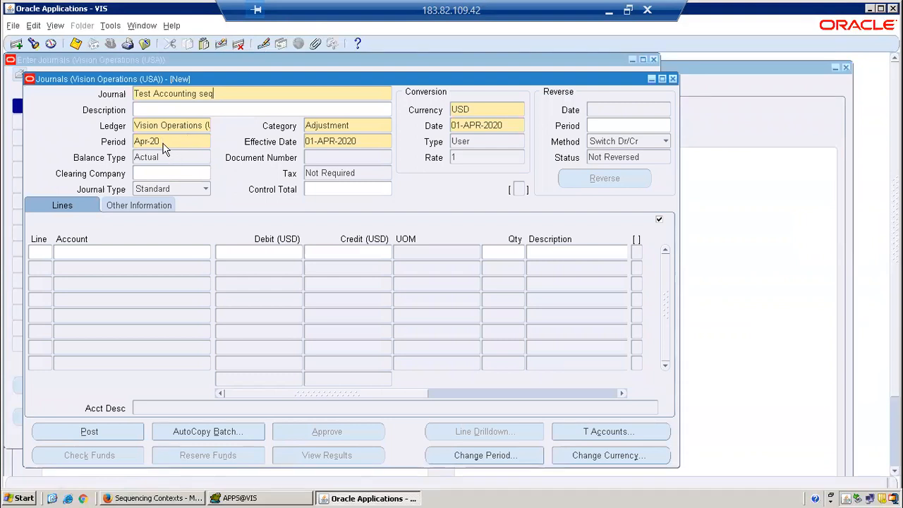
{"action": "left_click", "coordinate": [162, 142]}
{"action": "type", "text": "feb-20"}
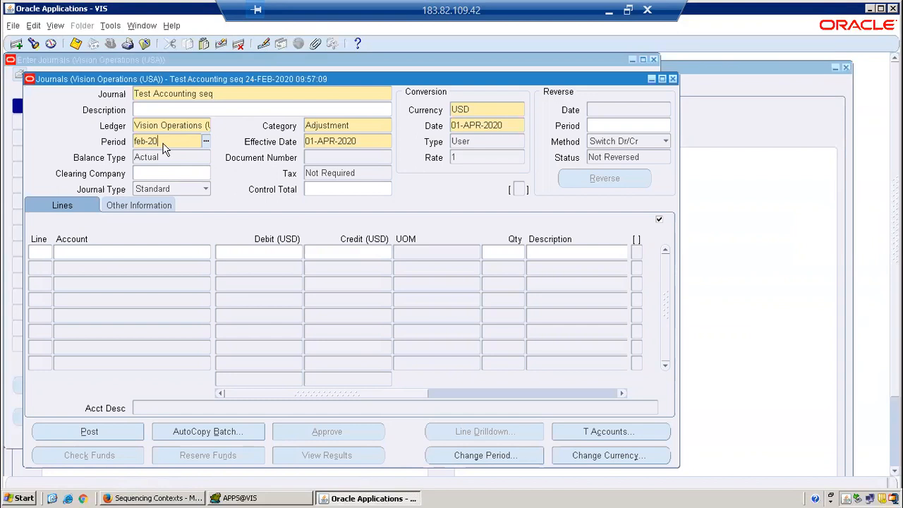
{"action": "key", "text": "Tab"}
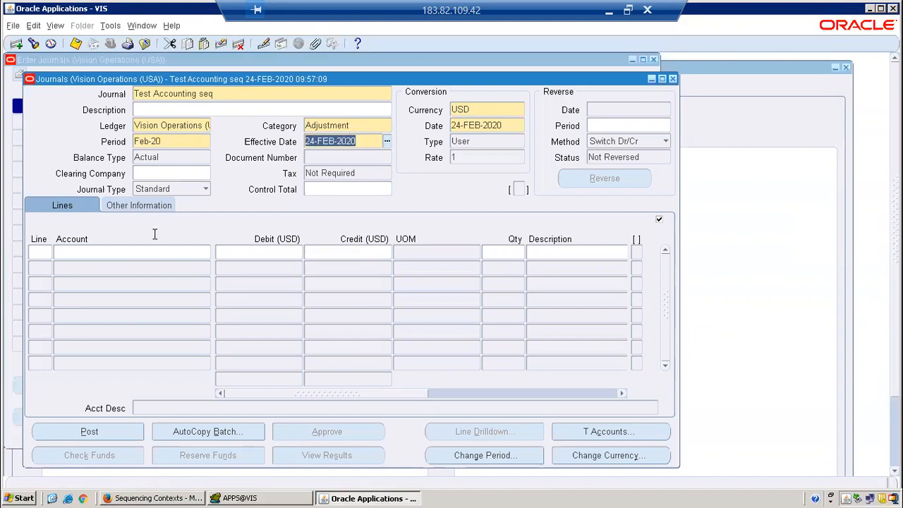
Step: Enter journal line 1 with the account alias Audit Fee and a debit of 15,000
{"action": "left_click", "coordinate": [40, 252]}
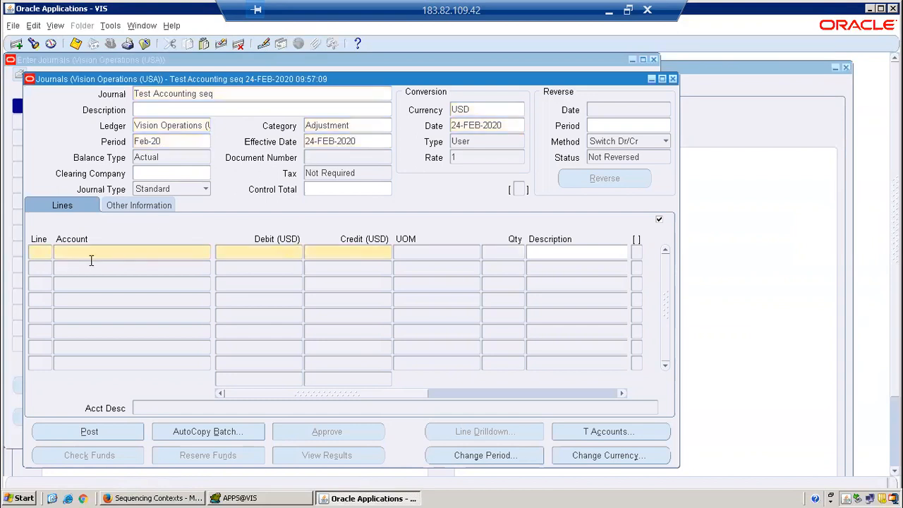
{"action": "key", "text": "Tab"}
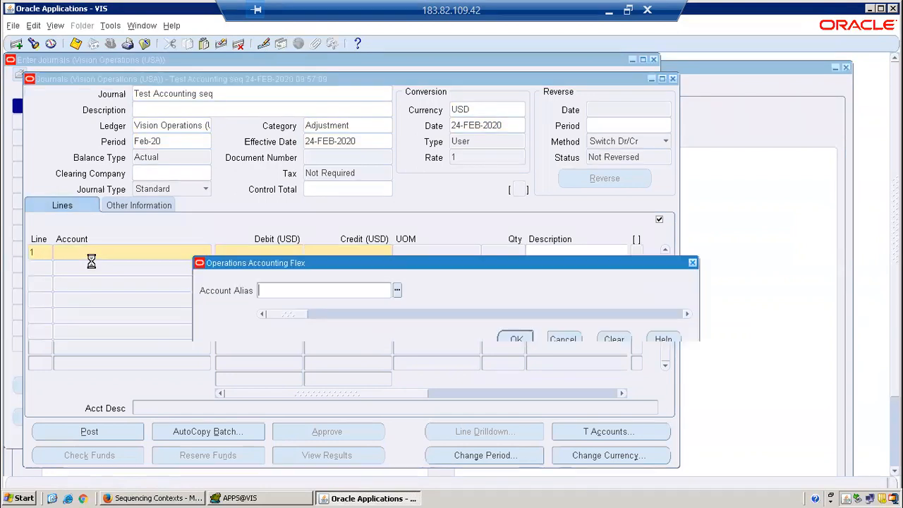
{"action": "type", "text": "Audit Fee"}
{"action": "key", "text": "Tab"}
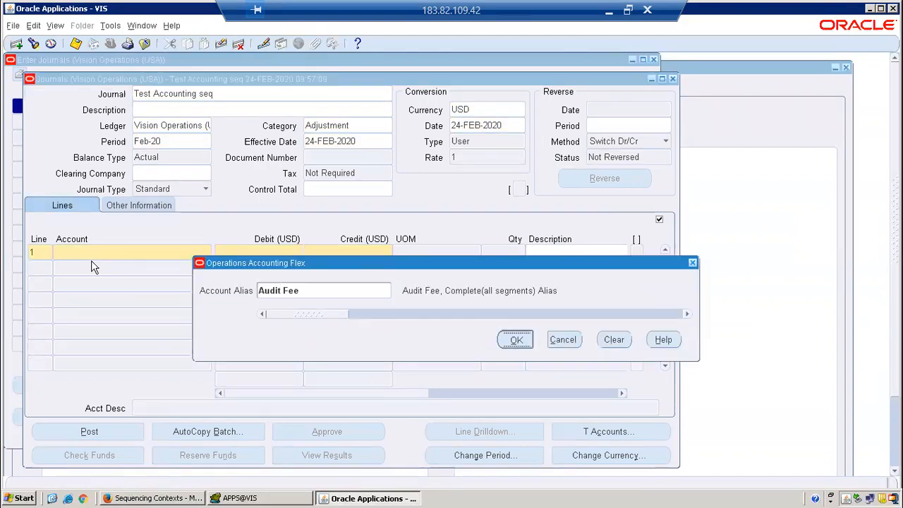
{"action": "key", "text": "Return"}
{"action": "type", "text": "15,000"}
Step: Enter journal line 2 with the account alias cash and a credit of 15,000, and save the journal
{"action": "left_click", "coordinate": [197, 270]}
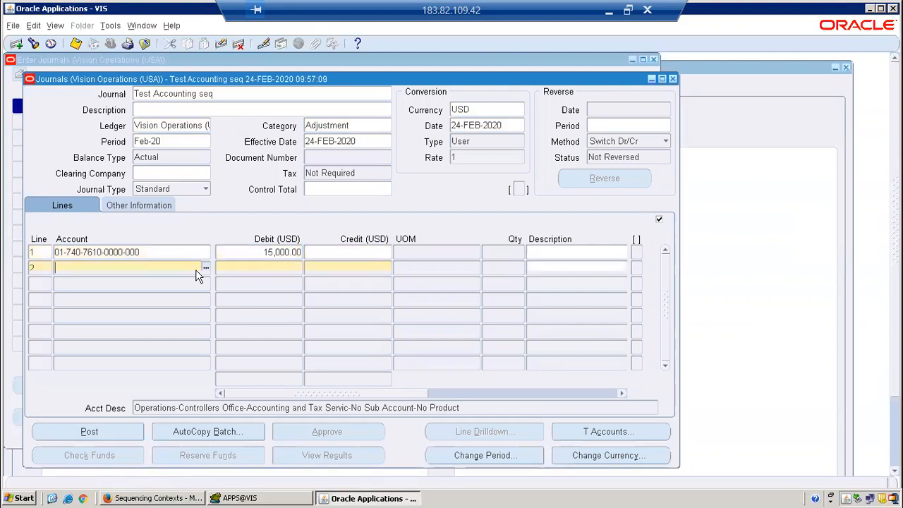
{"action": "left_click", "coordinate": [206, 268]}
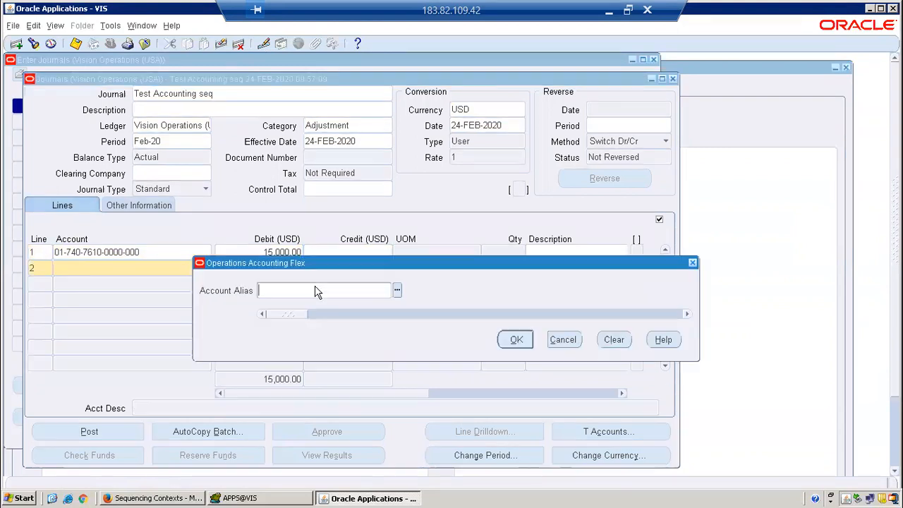
{"action": "type", "text": "cash"}
{"action": "key", "text": "Tab"}
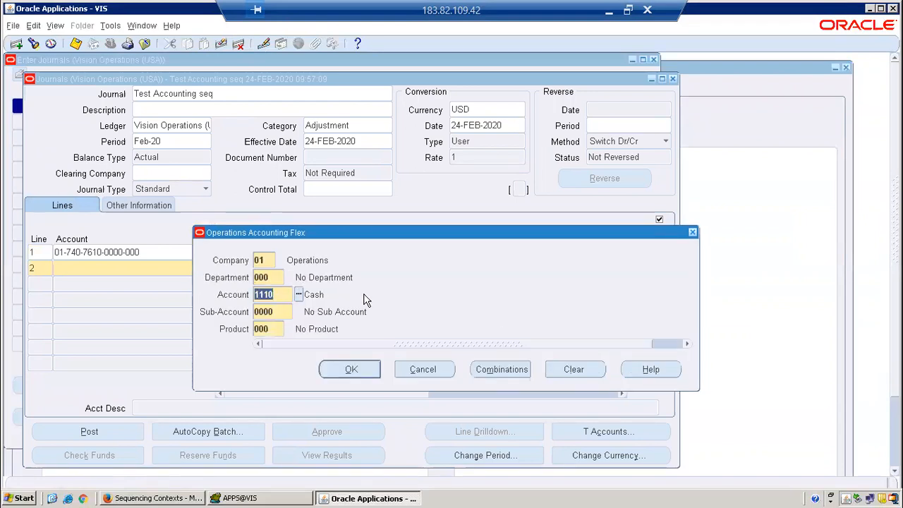
{"action": "key", "text": "Return"}
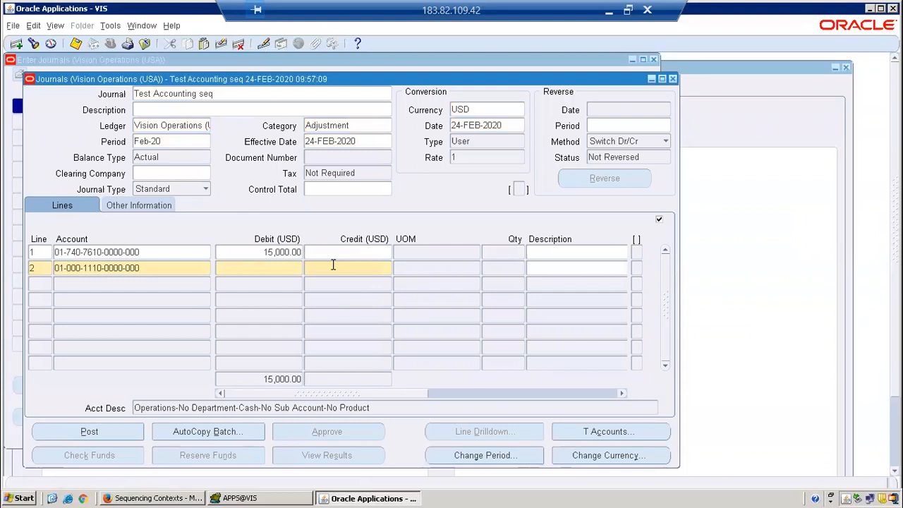
{"action": "left_click", "coordinate": [333, 265]}
{"action": "type", "text": "15000"}
{"action": "key", "text": "ctrl+s"}
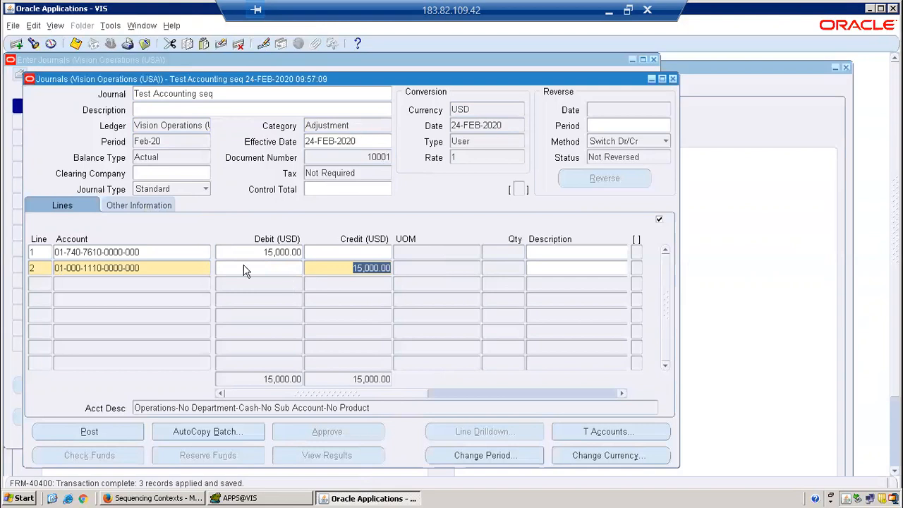
Step: Check the unposted journal's accounting sequencing details, and submit the journal for posting
{"action": "left_click", "coordinate": [143, 211]}
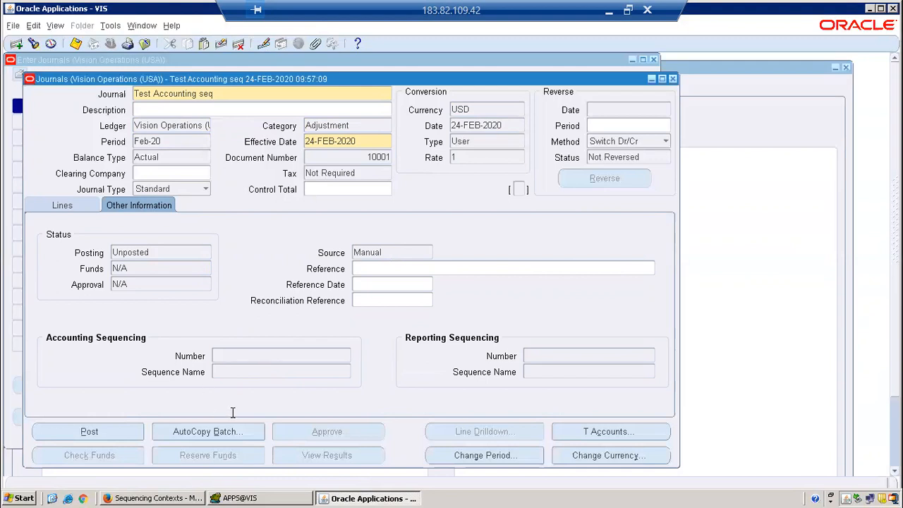
{"action": "left_click", "coordinate": [62, 205]}
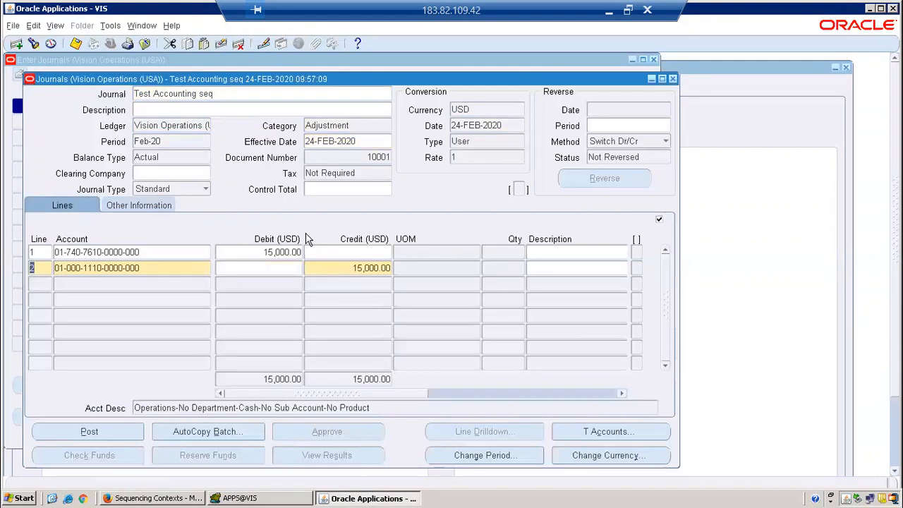
{"action": "key", "text": "ctrl+s"}
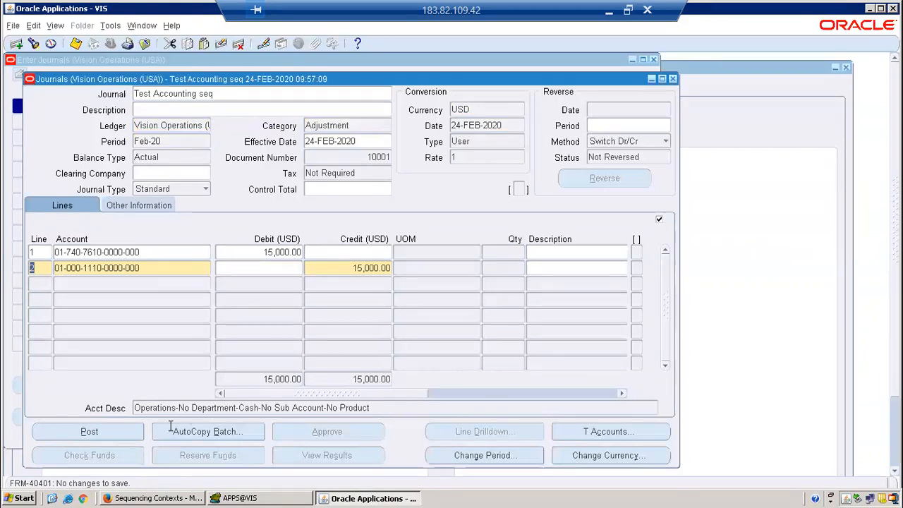
{"action": "left_click", "coordinate": [125, 437]}
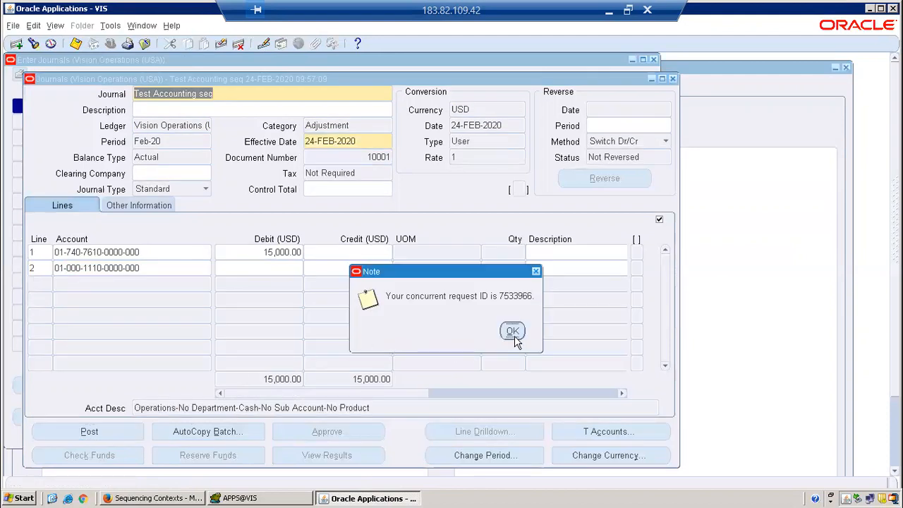
{"action": "left_click", "coordinate": [513, 333]}
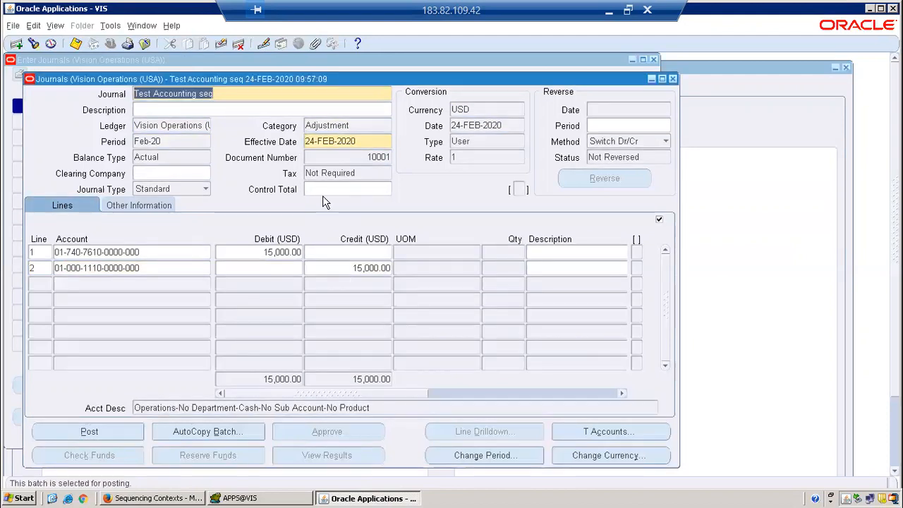
Step: List all submitted requests and refresh them until the Posting: Single Ledger request completes, and return to the journal
{"action": "left_click", "coordinate": [62, 31]}
{"action": "key", "text": "r"}
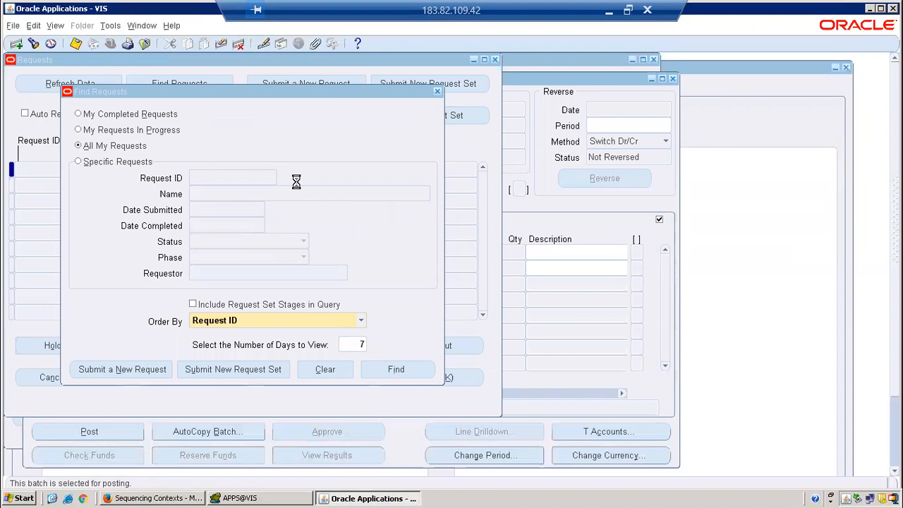
{"action": "key", "text": "Return"}
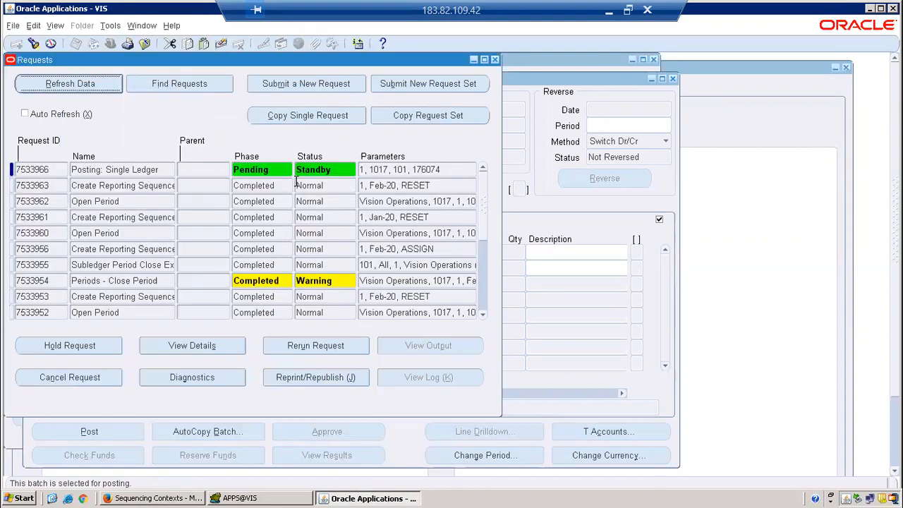
{"action": "left_click", "coordinate": [102, 86]}
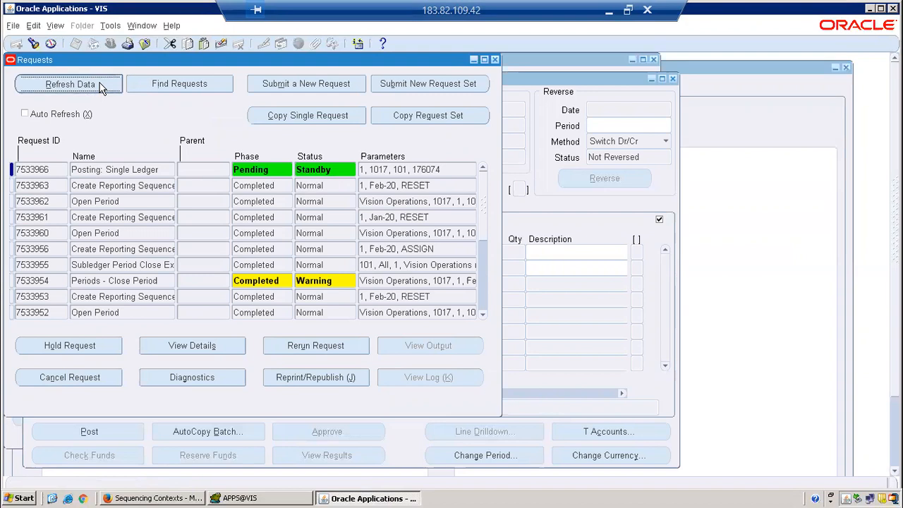
{"action": "left_click", "coordinate": [102, 86]}
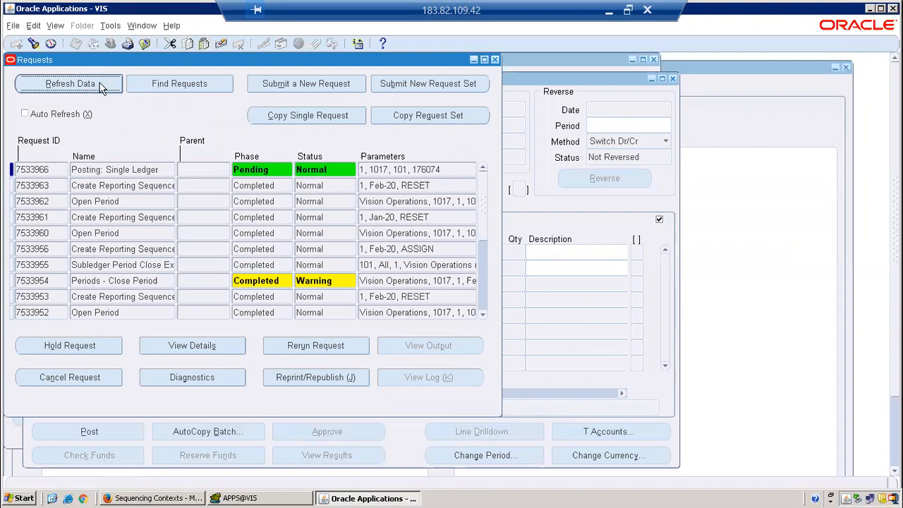
{"action": "left_click", "coordinate": [101, 85]}
{"action": "left_click", "coordinate": [102, 86]}
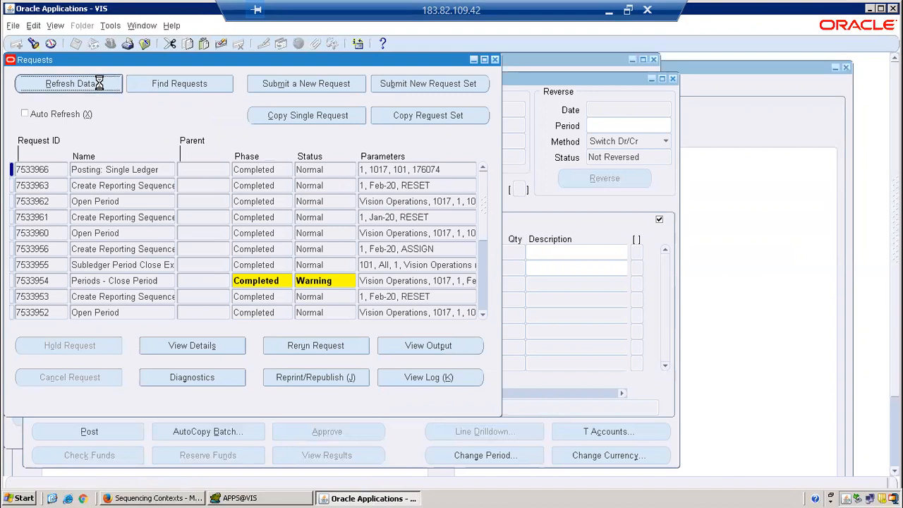
{"action": "left_click", "coordinate": [494, 60]}
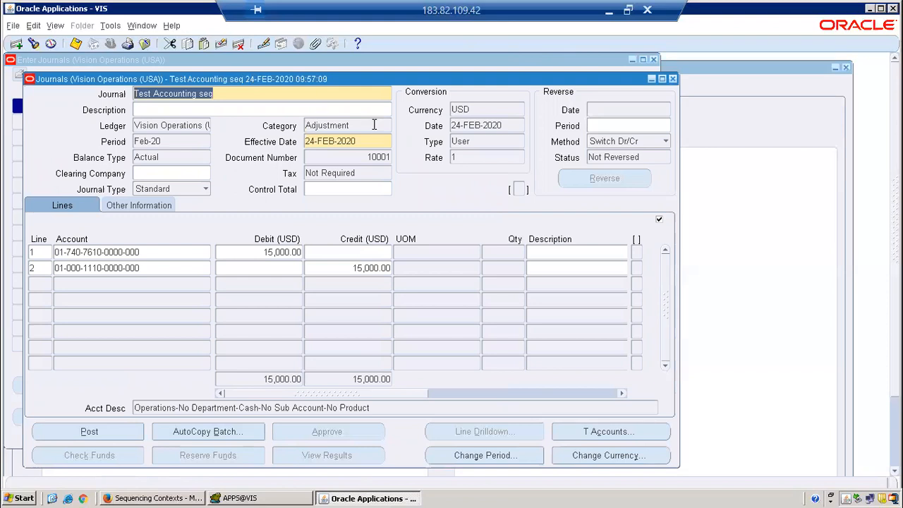
Step: Requery the journal by the name Test Accounting seq
{"action": "key", "text": "F11"}
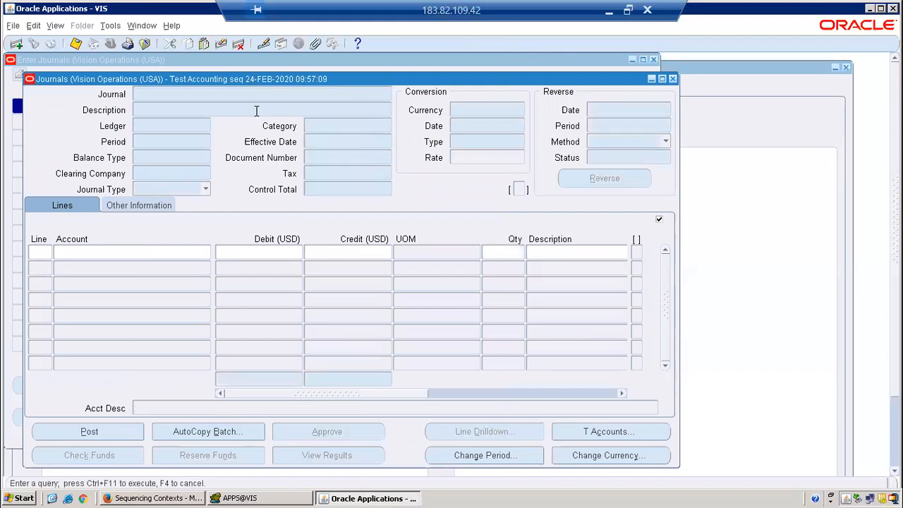
{"action": "type", "text": "Test Accounting seq"}
{"action": "key", "text": "ctrl+F11"}
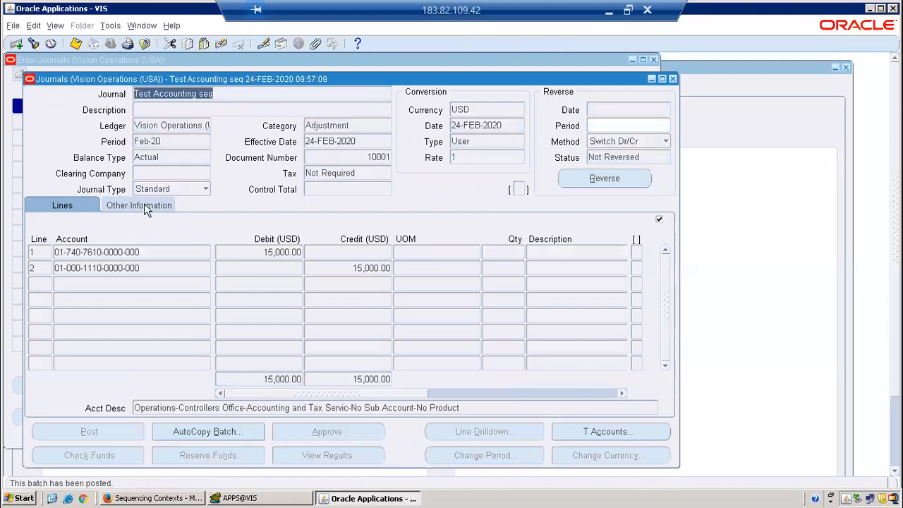
Step: Review the posted journal's accounting sequence name and number together with its journal lines
{"action": "left_click", "coordinate": [144, 205]}
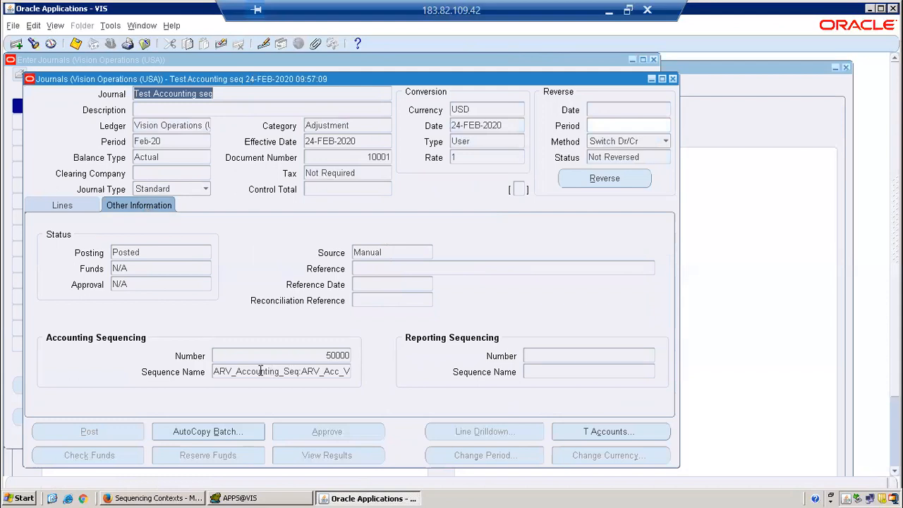
{"action": "left_click_drag", "start_coordinate": [261, 371], "coordinate": [362, 374]}
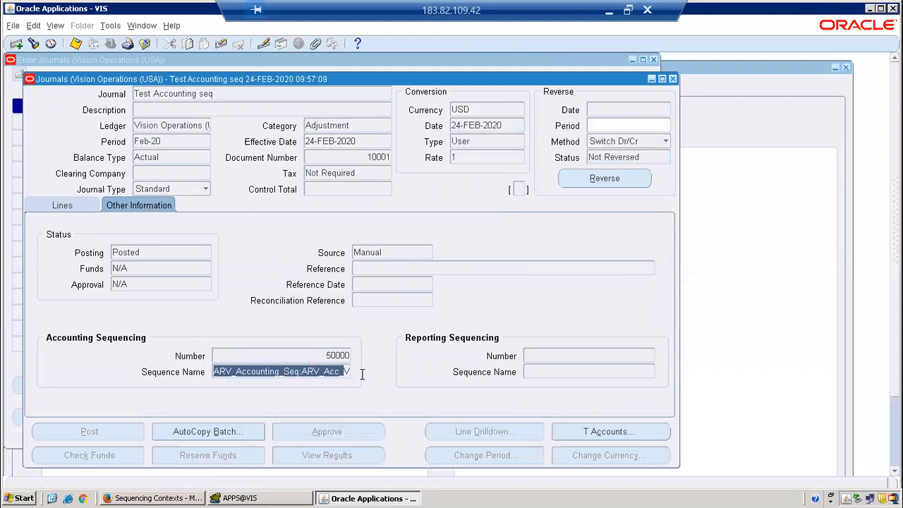
{"action": "double_click", "coordinate": [327, 355]}
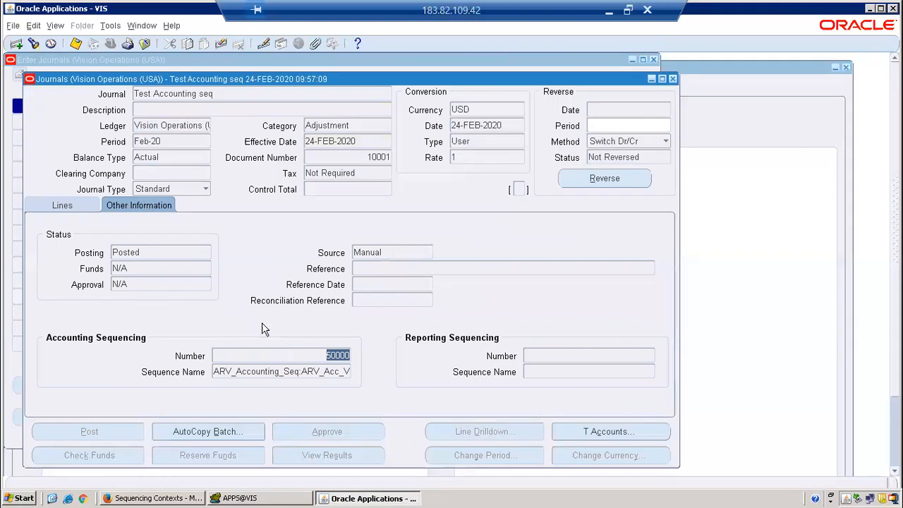
{"action": "left_click", "coordinate": [80, 208]}
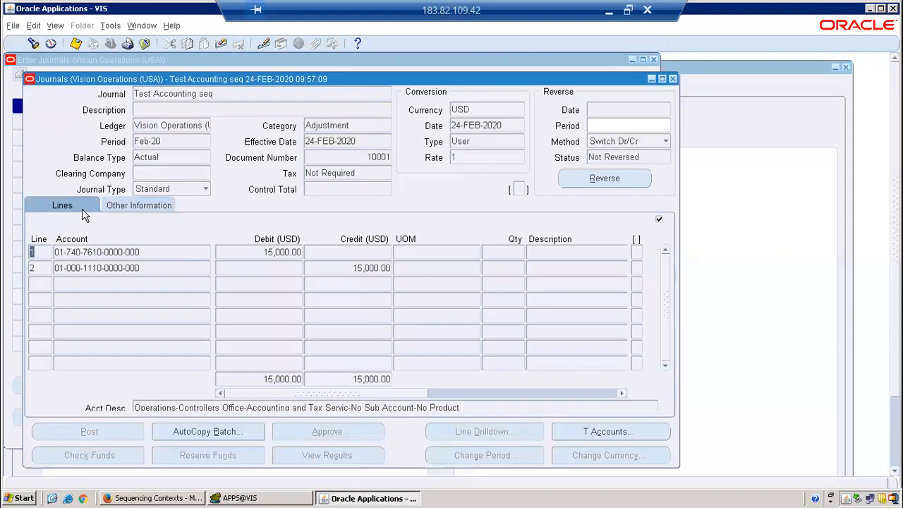
{"action": "left_click", "coordinate": [136, 205]}
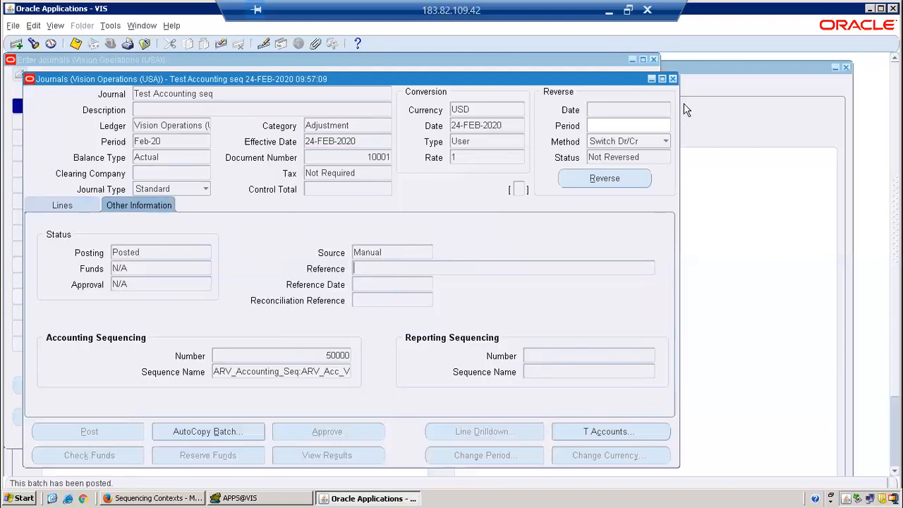
Step: Close the posted journal and the Enter Journals window, and collapse the navigator's function list
{"action": "left_click", "coordinate": [672, 78]}
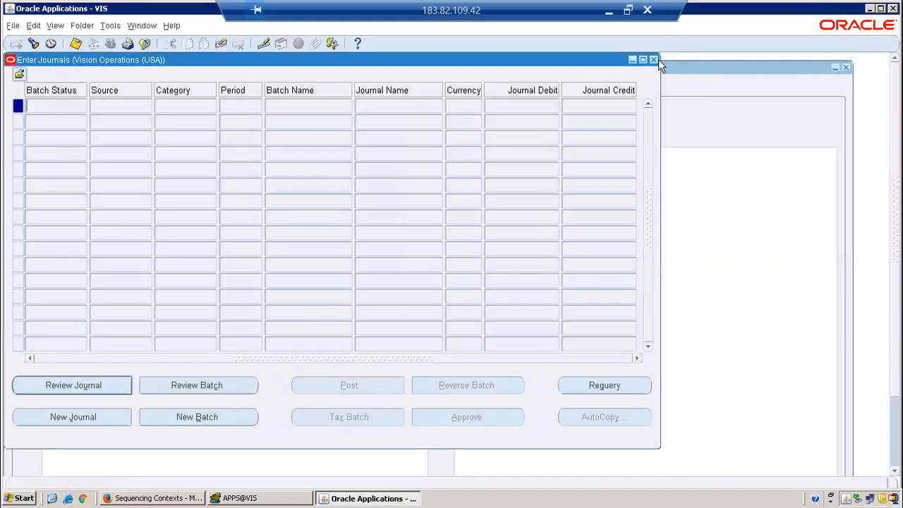
{"action": "left_click", "coordinate": [654, 60]}
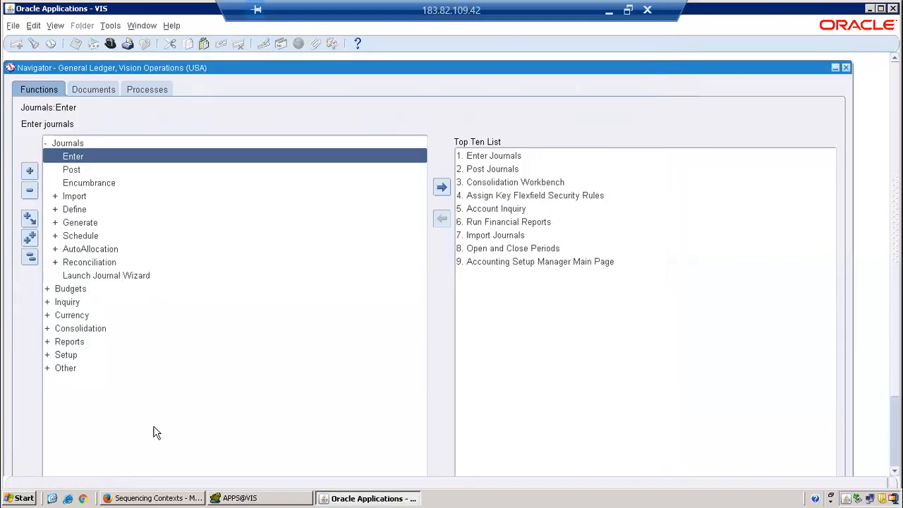
{"action": "left_click", "coordinate": [30, 257]}
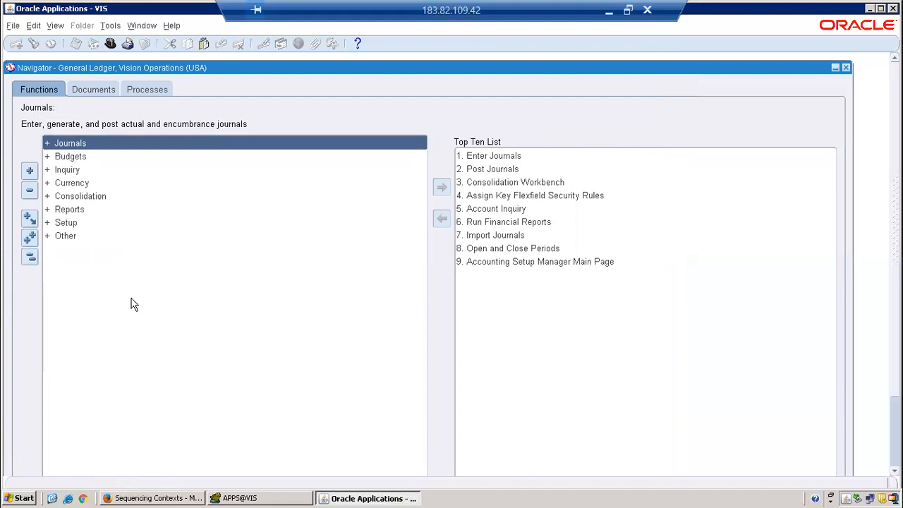
Step: Open the accounting sequence definition page from the Financials setup functions and switch to it in Firefox
{"action": "left_click", "coordinate": [76, 225]}
{"action": "double_click", "coordinate": [77, 224]}
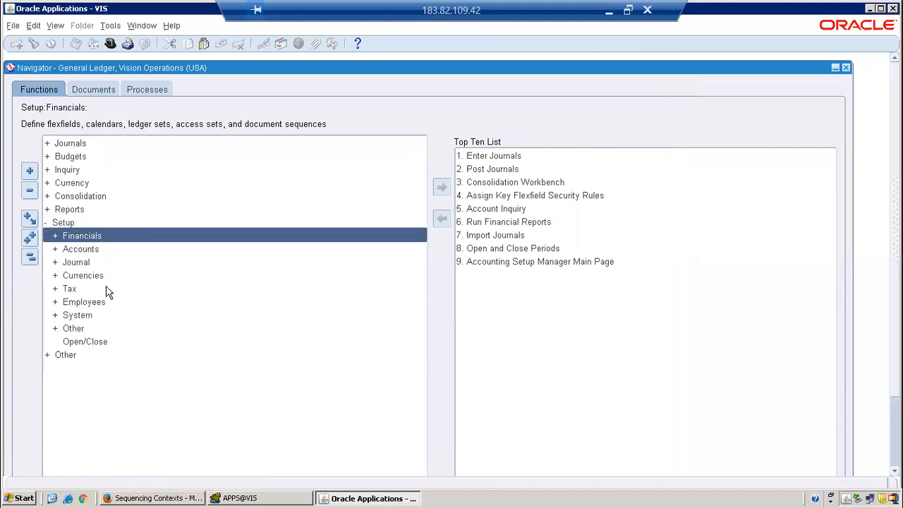
{"action": "key", "text": "Return"}
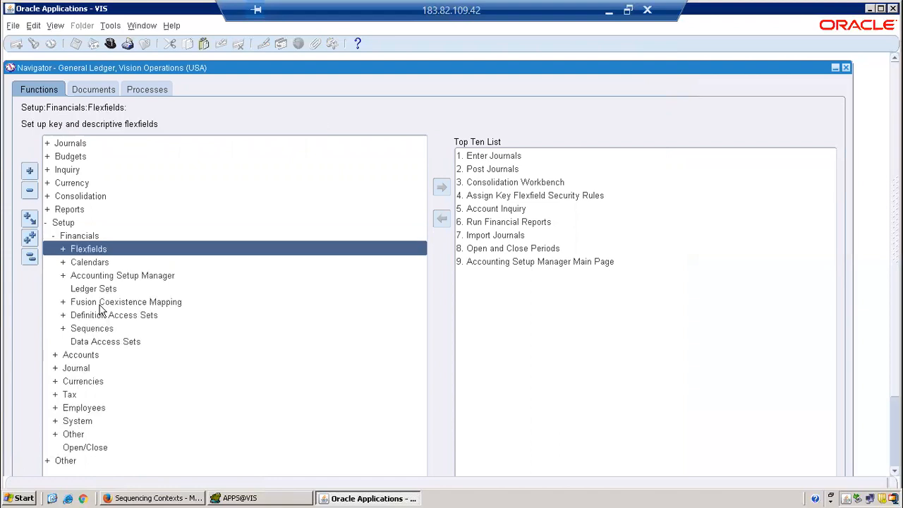
{"action": "left_click", "coordinate": [97, 330]}
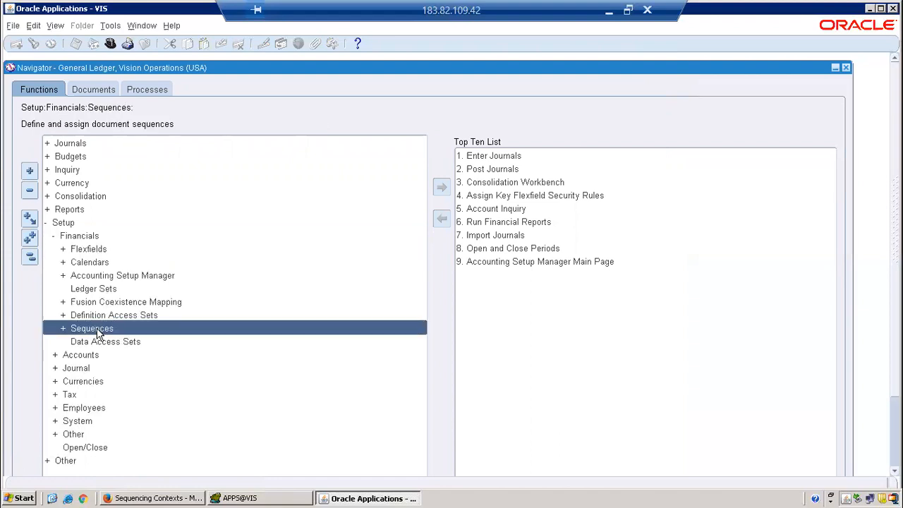
{"action": "double_click", "coordinate": [97, 330]}
{"action": "double_click", "coordinate": [114, 357]}
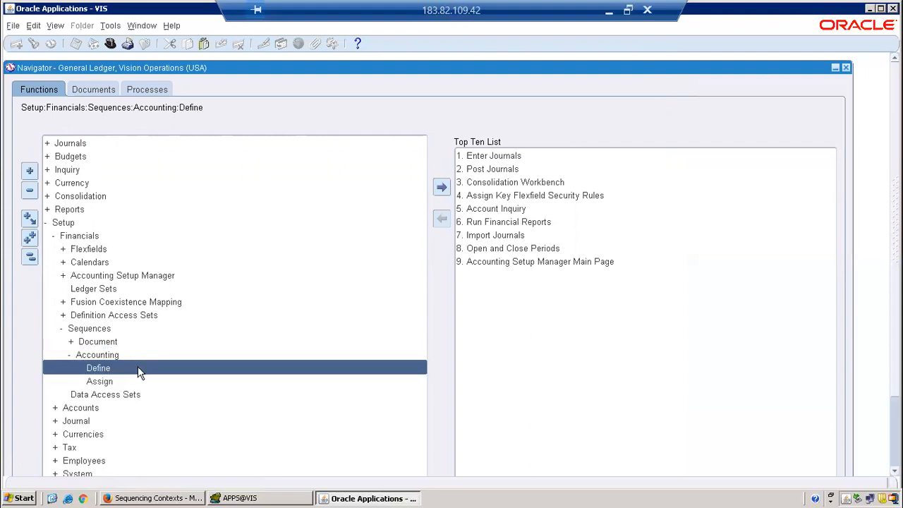
{"action": "left_click", "coordinate": [189, 499]}
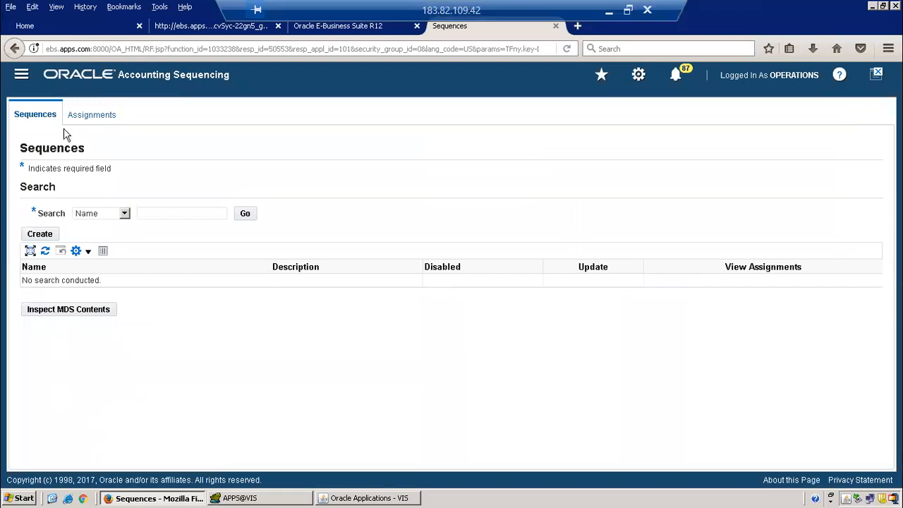
Step: Search the sequences by name for X% and open the sequence XXX_Rep for updating
{"action": "left_click", "coordinate": [158, 212]}
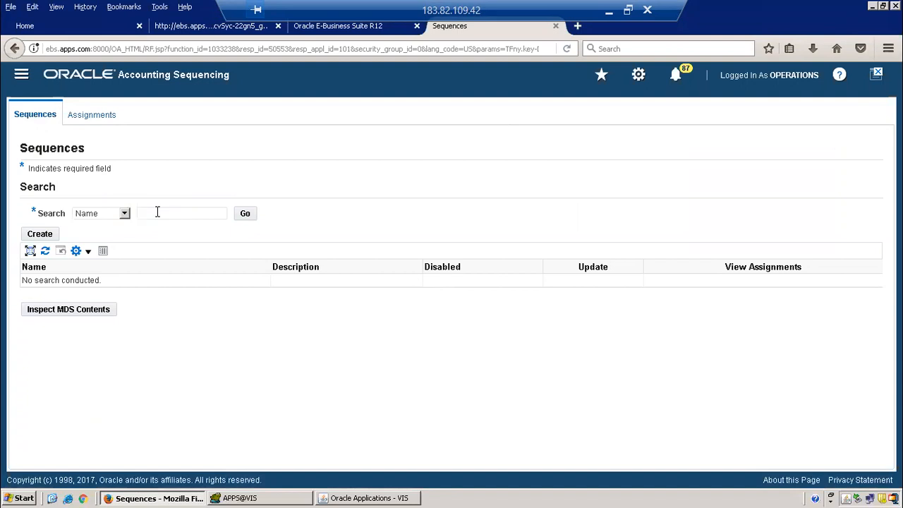
{"action": "type", "text": "X%"}
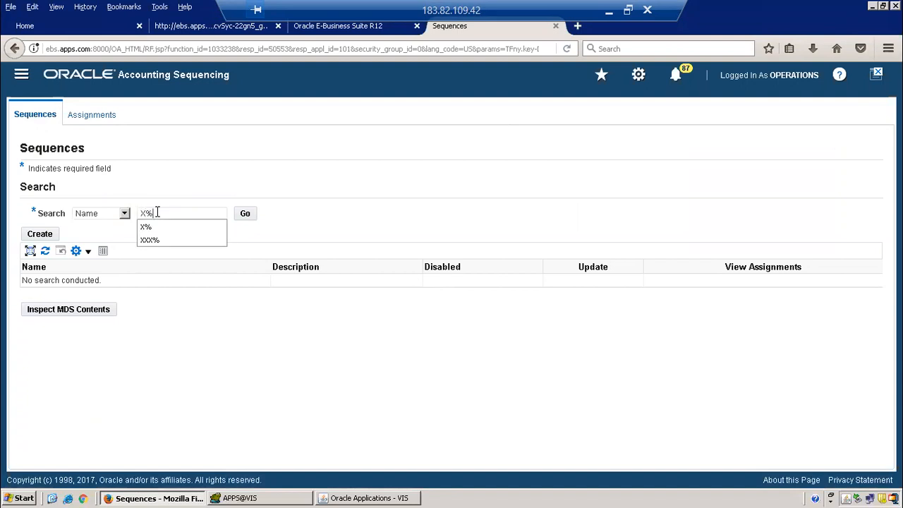
{"action": "left_click", "coordinate": [247, 215]}
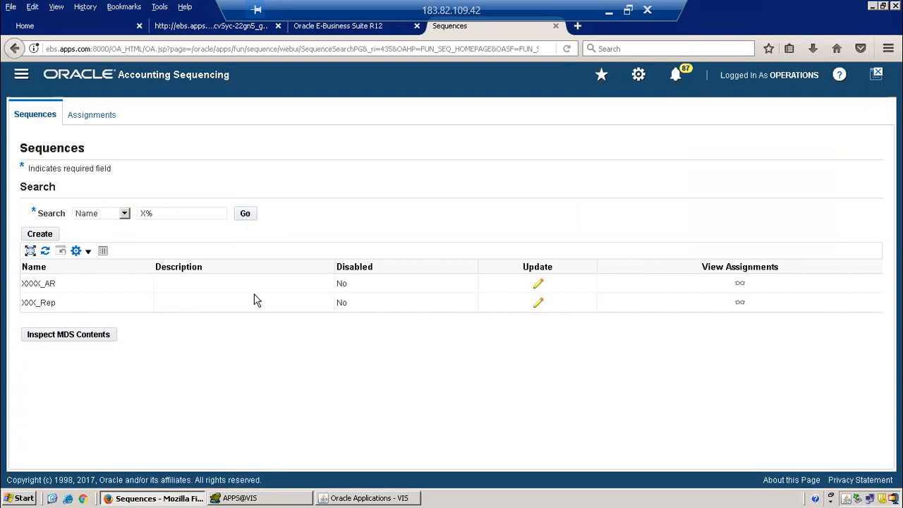
{"action": "left_click", "coordinate": [539, 304]}
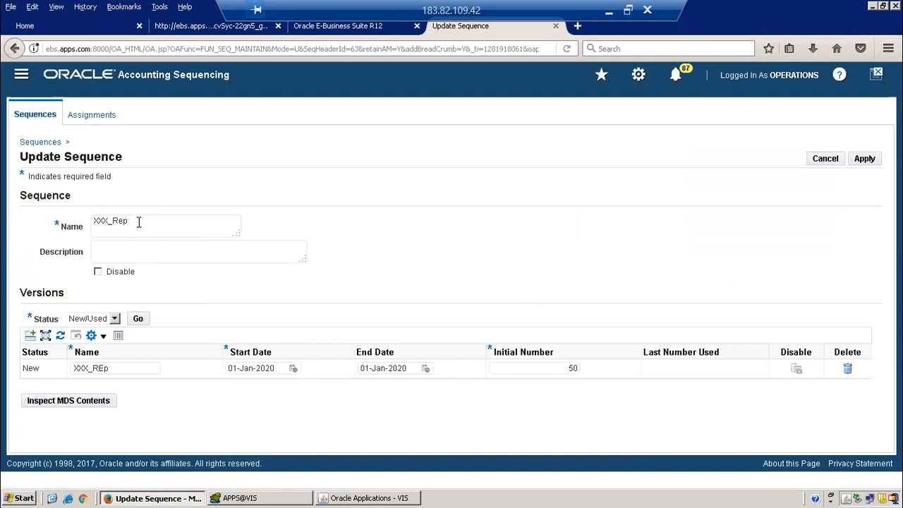
Step: Rename the sequence as ARV_Reporting and its version as ARV_Rep_V1
{"action": "left_click_drag", "start_coordinate": [127, 221], "coordinate": [70, 220]}
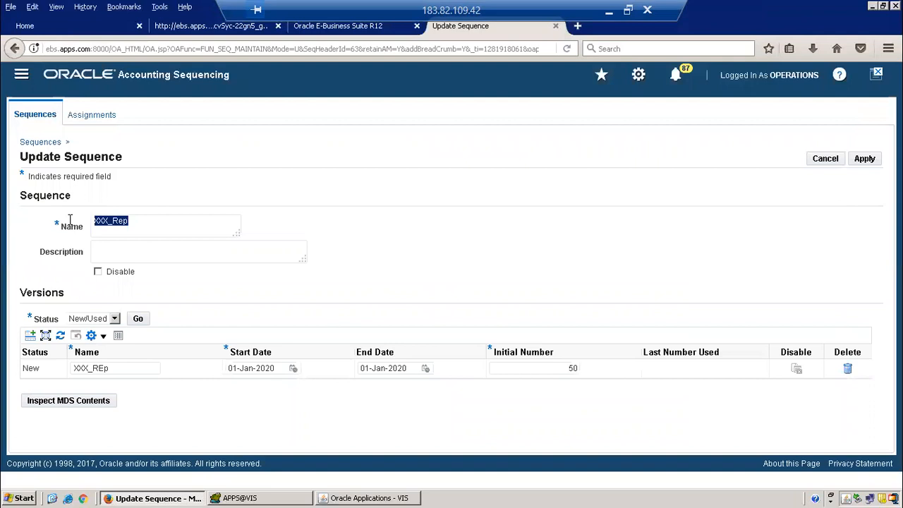
{"action": "type", "text": "ARV"}
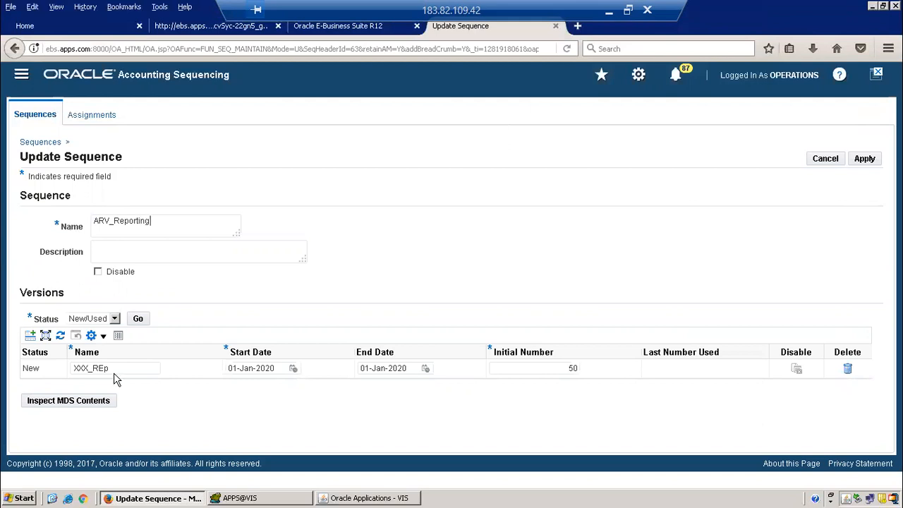
{"action": "left_click_drag", "start_coordinate": [72, 367], "coordinate": [67, 366]}
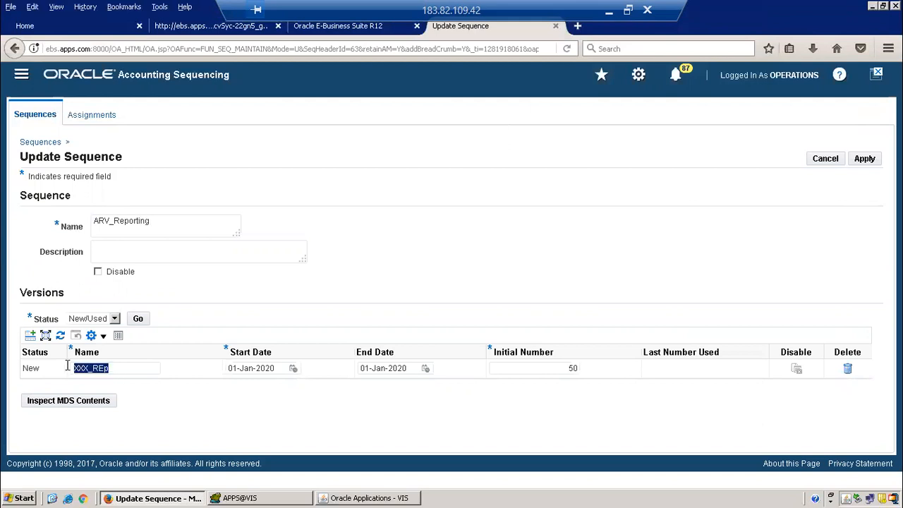
{"action": "type", "text": "ARV_RE"}
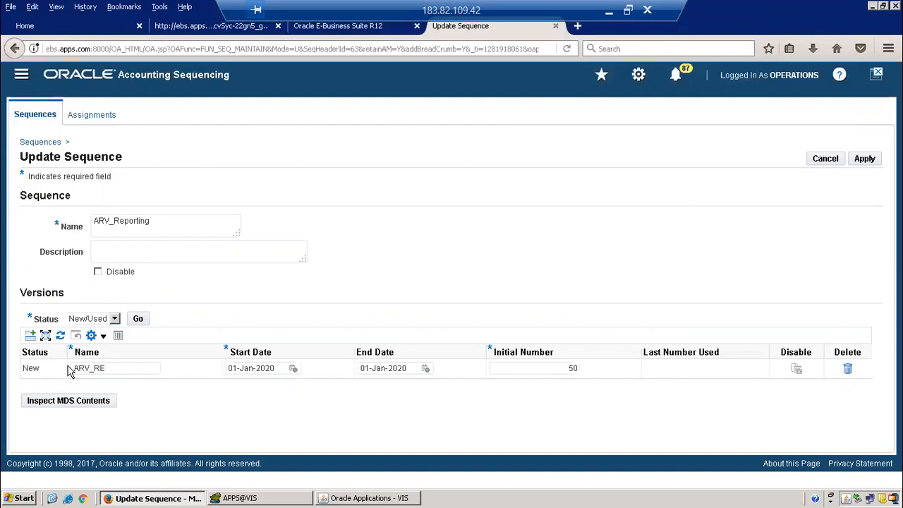
{"action": "key", "text": "BackSpace"}
{"action": "type", "text": "ep_V1"}
Step: Set the version's start date to 01-Feb-2020 and its initial number to 500, and try to apply the sequence changes
{"action": "left_click", "coordinate": [285, 367]}
{"action": "left_click_drag", "start_coordinate": [272, 367], "coordinate": [206, 368]}
{"action": "type", "text": "01"}
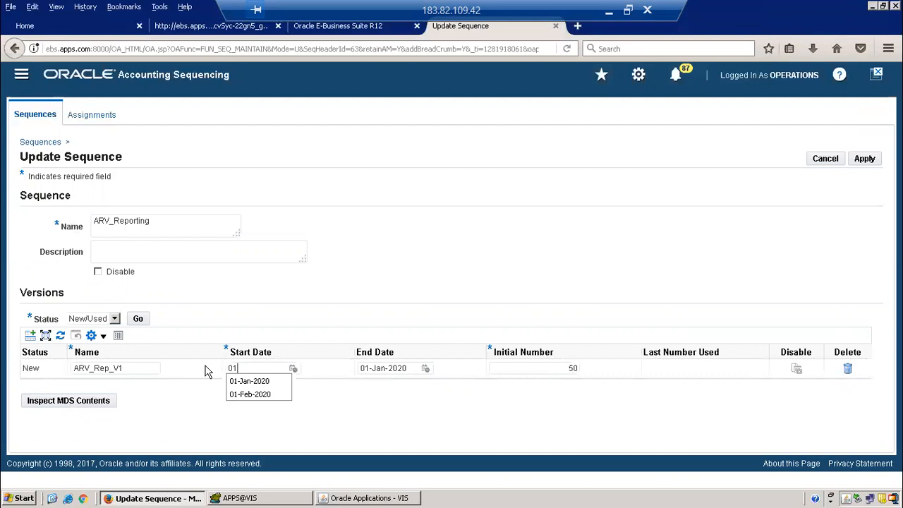
{"action": "type", "text": "-feb-2020"}
{"action": "key", "text": "Tab"}
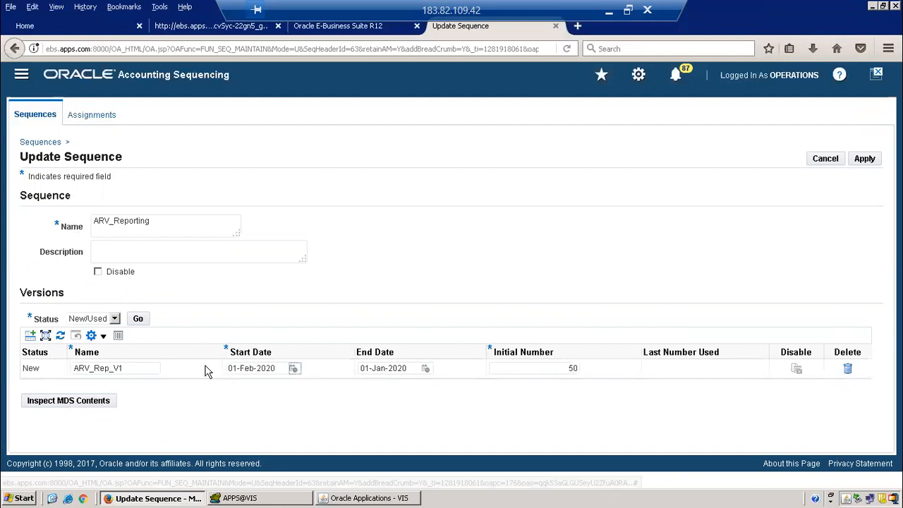
{"action": "left_click", "coordinate": [548, 367]}
{"action": "double_click", "coordinate": [582, 367]}
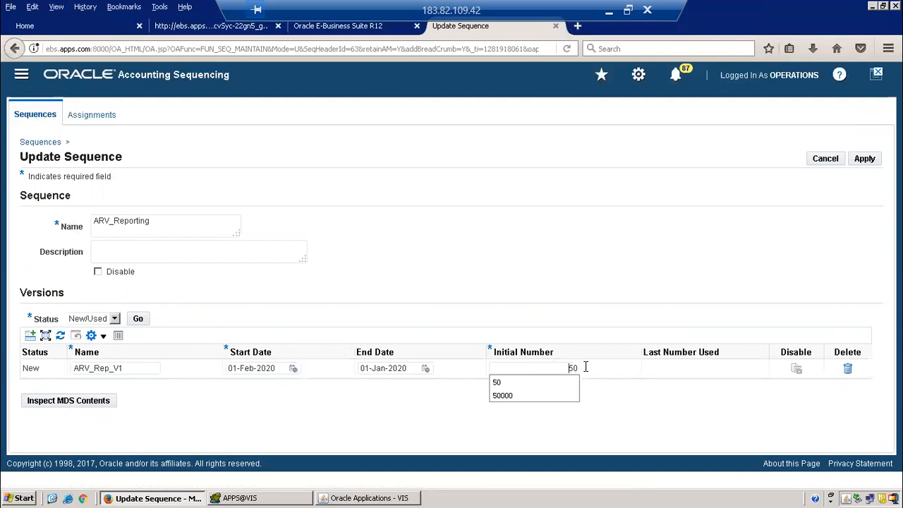
{"action": "type", "text": "500"}
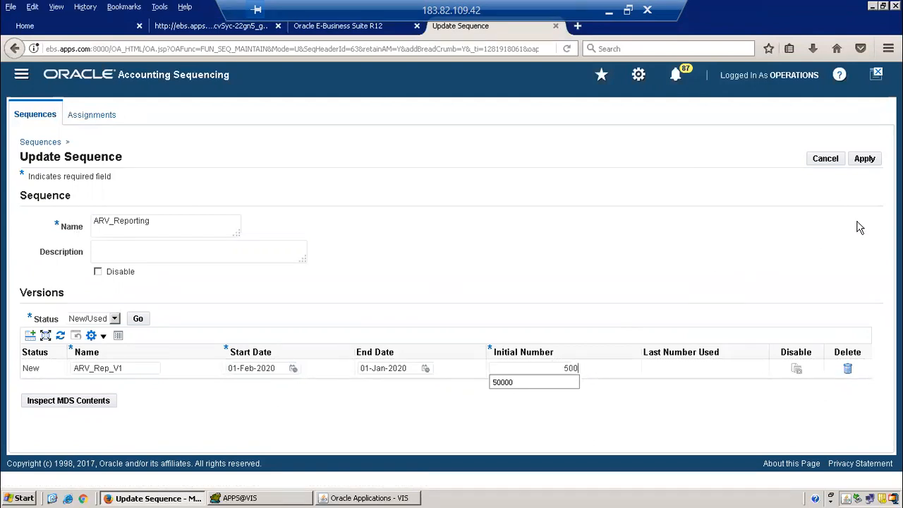
{"action": "left_click", "coordinate": [863, 161]}
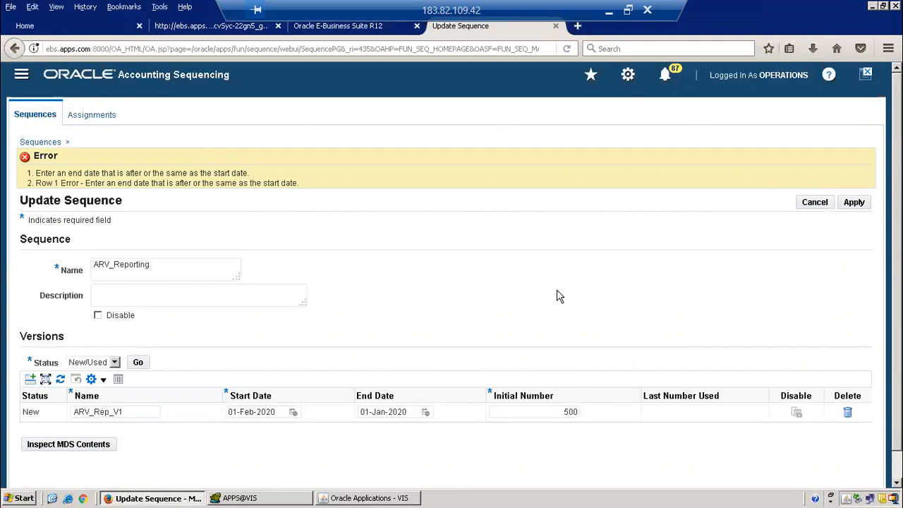
Step: Clear the version's end date and apply the sequence changes
{"action": "left_click", "coordinate": [409, 411]}
{"action": "key", "text": "BackSpace"}
{"action": "key", "text": "BackSpace"}
{"action": "key", "text": "BackSpace"}
{"action": "key", "text": "BackSpace"}
{"action": "key", "text": "BackSpace"}
{"action": "key", "text": "BackSpace"}
{"action": "key", "text": "BackSpace"}
{"action": "key", "text": "BackSpace"}
{"action": "key", "text": "BackSpace"}
{"action": "key", "text": "BackSpace"}
{"action": "key", "text": "BackSpace"}
{"action": "left_click", "coordinate": [855, 203]}
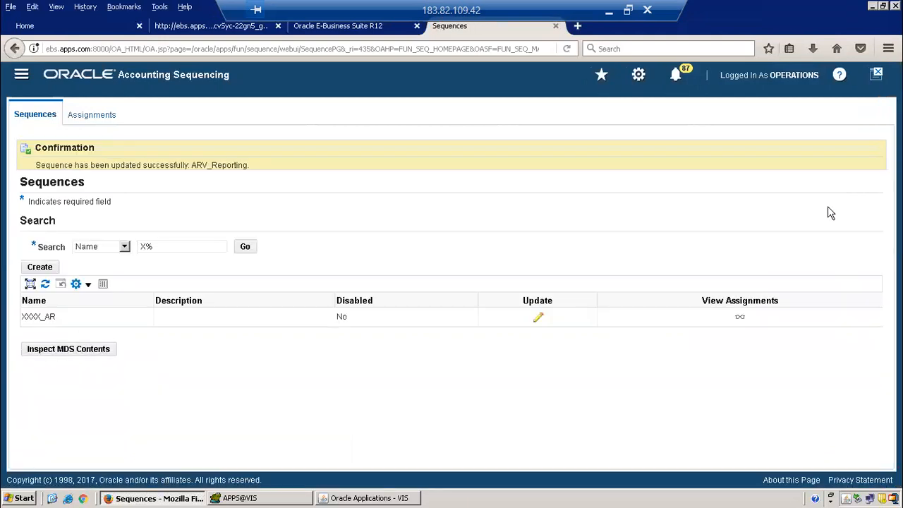
Step: Search the sequences by name for ARV% and view the assignments of ARV_Reporting
{"action": "left_click", "coordinate": [245, 248]}
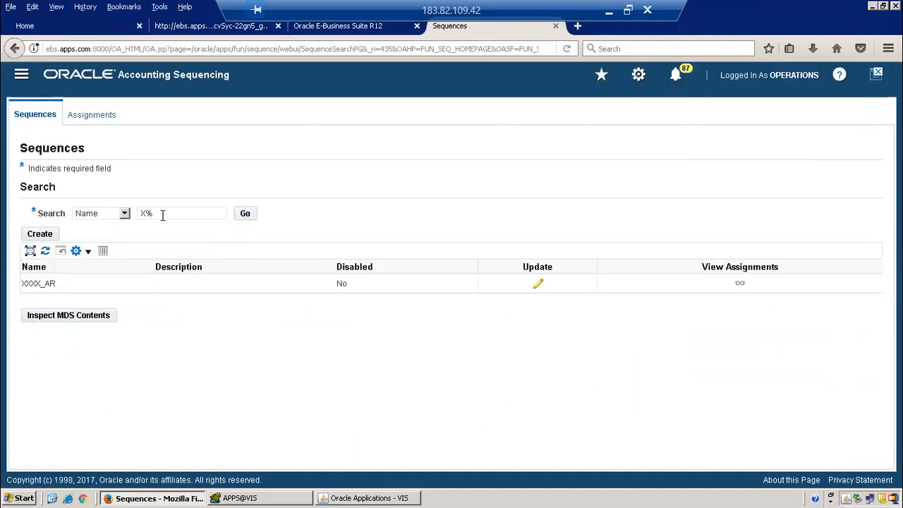
{"action": "left_click_drag", "start_coordinate": [160, 215], "coordinate": [130, 212]}
{"action": "type", "text": "ARV%"}
{"action": "left_click", "coordinate": [246, 214]}
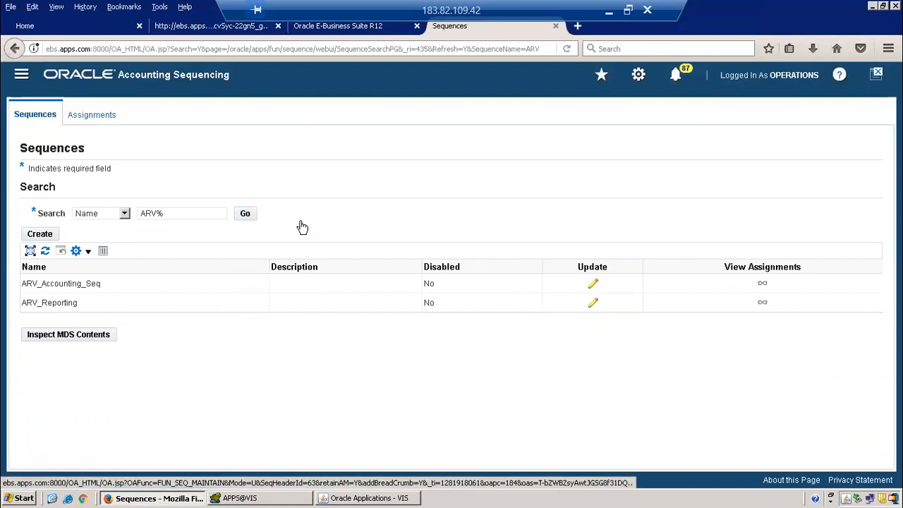
{"action": "left_click", "coordinate": [762, 304]}
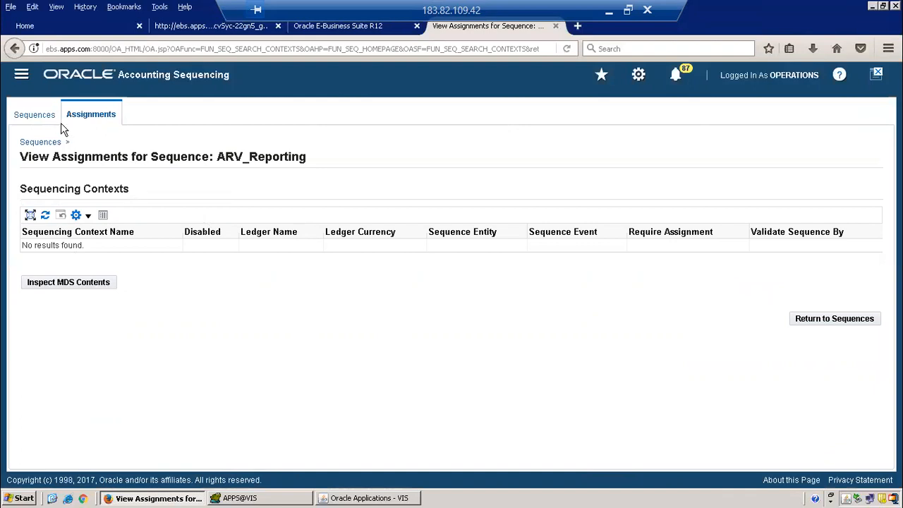
Step: Search the sequencing contexts by name for X% and open the context XXX_REp_Cont for updating
{"action": "left_click", "coordinate": [90, 117]}
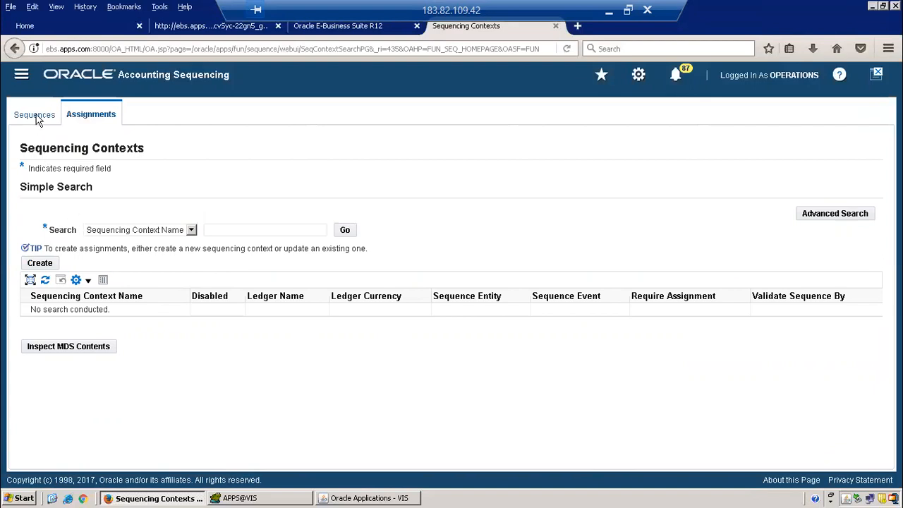
{"action": "left_click", "coordinate": [240, 228]}
{"action": "type", "text": "X%"}
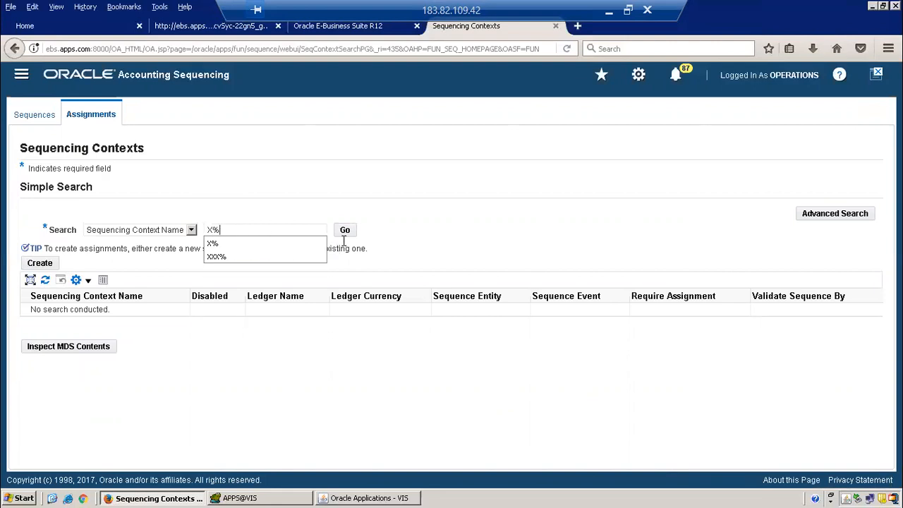
{"action": "left_click", "coordinate": [345, 230]}
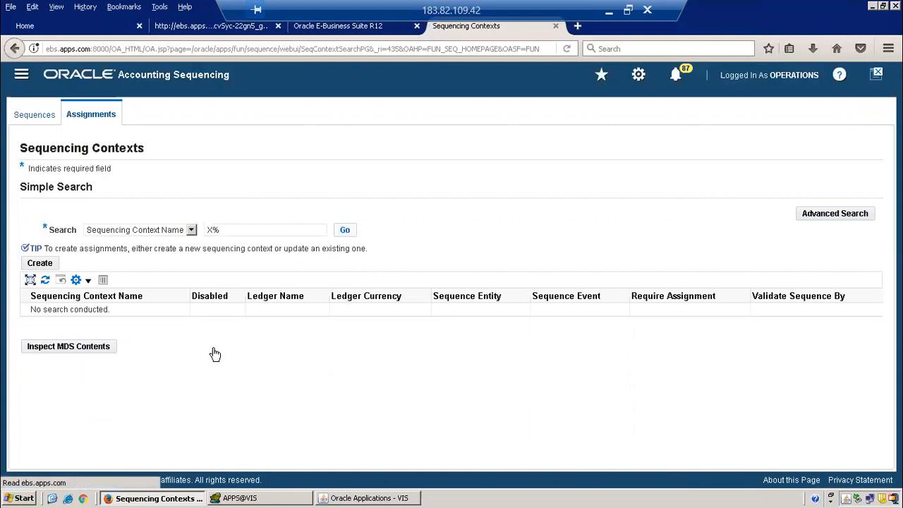
{"action": "left_click", "coordinate": [28, 314]}
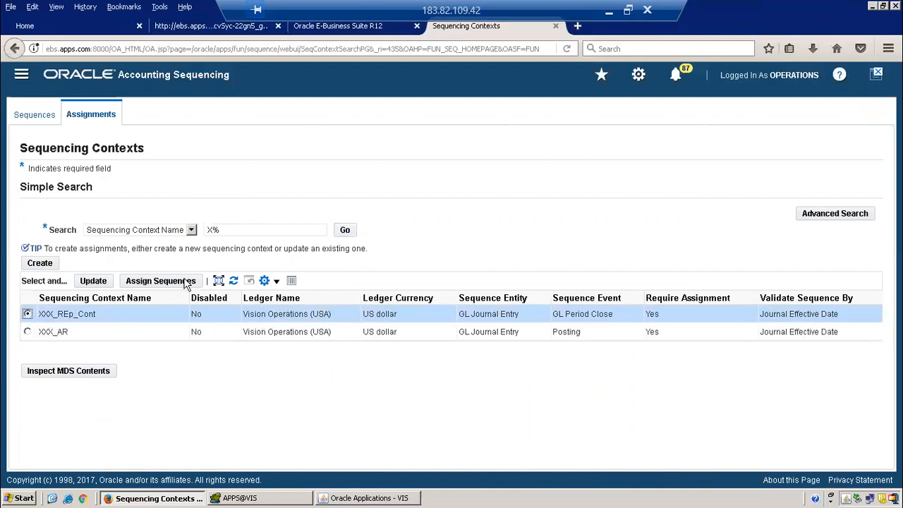
{"action": "left_click", "coordinate": [91, 281]}
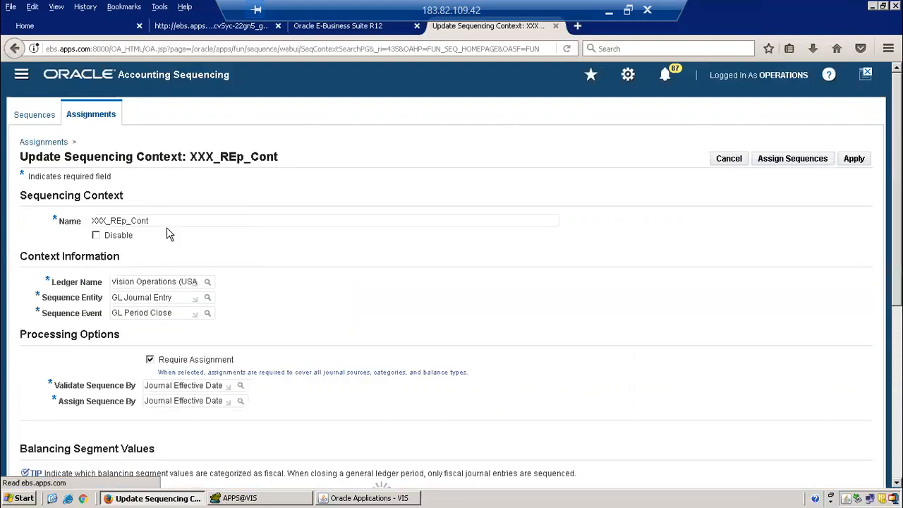
Step: Rename the sequencing context as ARV_Reporting_Context and review its processing options and balancing segment values
{"action": "left_click_drag", "start_coordinate": [148, 221], "coordinate": [79, 222]}
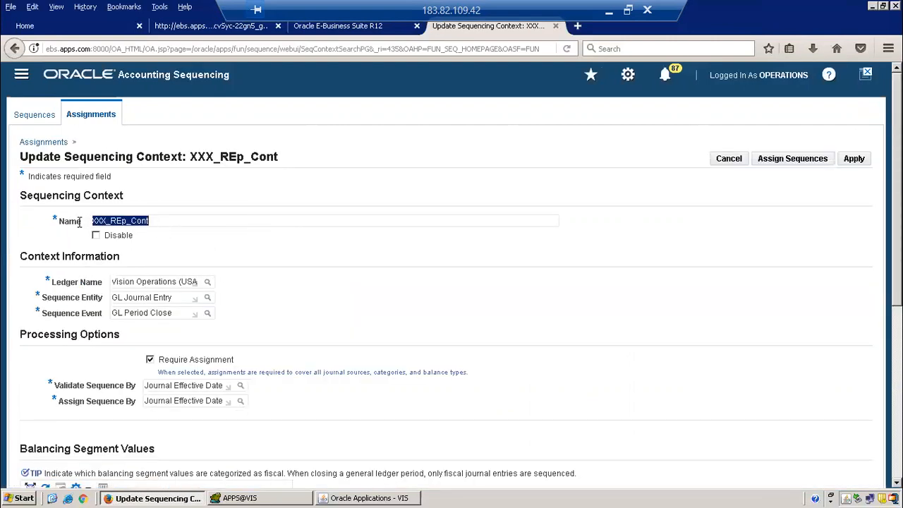
{"action": "type", "text": "A"}
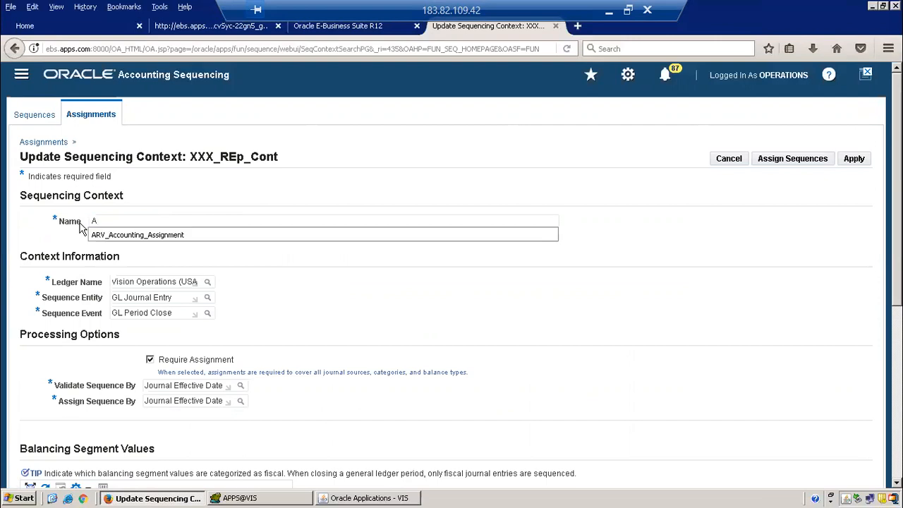
{"action": "type", "text": "RV_R"}
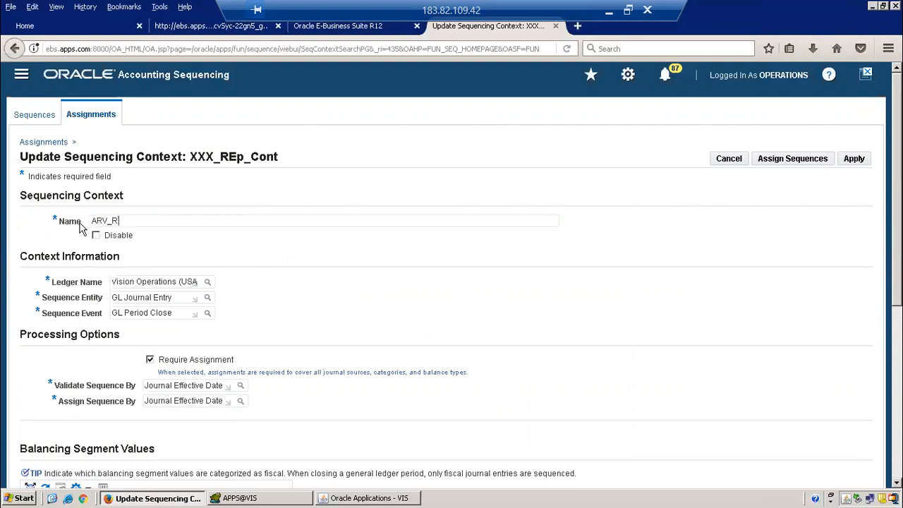
{"action": "type", "text": "Eporting_Context"}
{"action": "scroll", "coordinate": [451, 282], "scroll_direction": "down", "scroll_amount": 6}
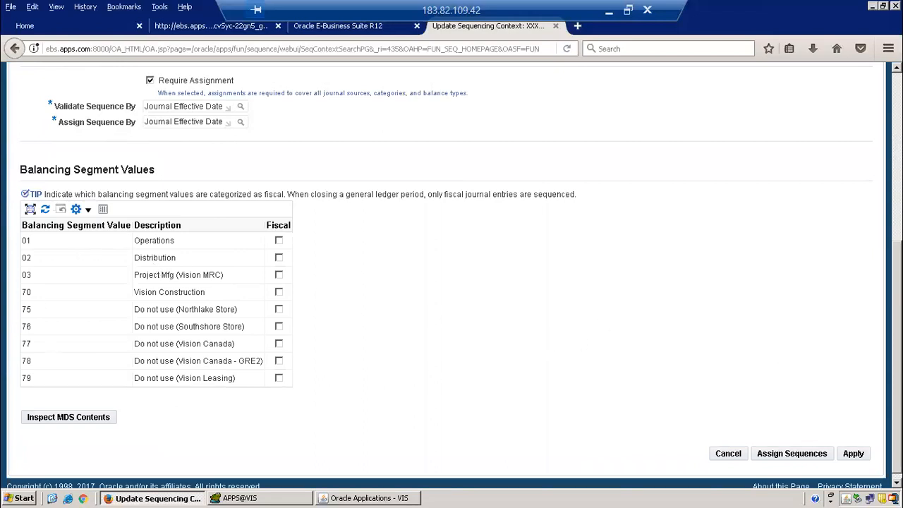
{"action": "left_click_drag", "start_coordinate": [897, 339], "coordinate": [896, 162]}
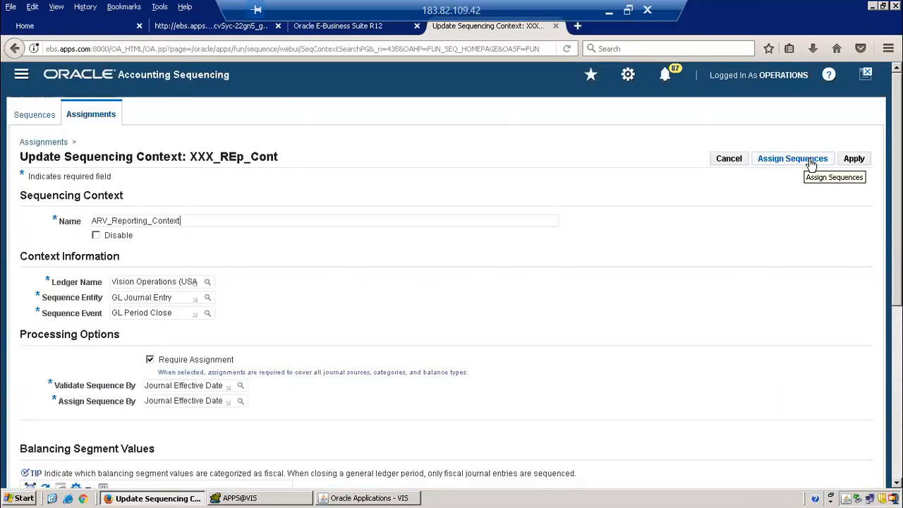
Step: Add a sequence assignment row to ARV_Reporting_Context and choose the sequence ARV_Reporting by searching for ARV%
{"action": "left_click", "coordinate": [808, 161]}
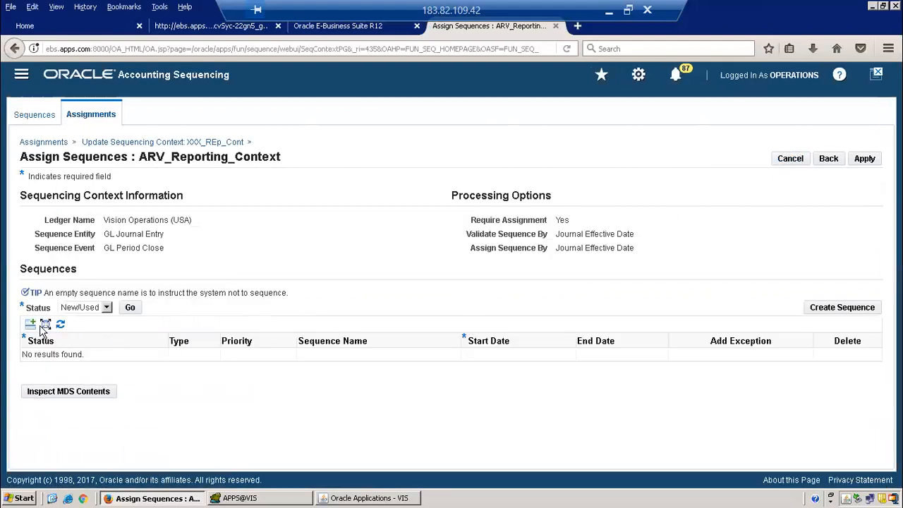
{"action": "left_click", "coordinate": [31, 326]}
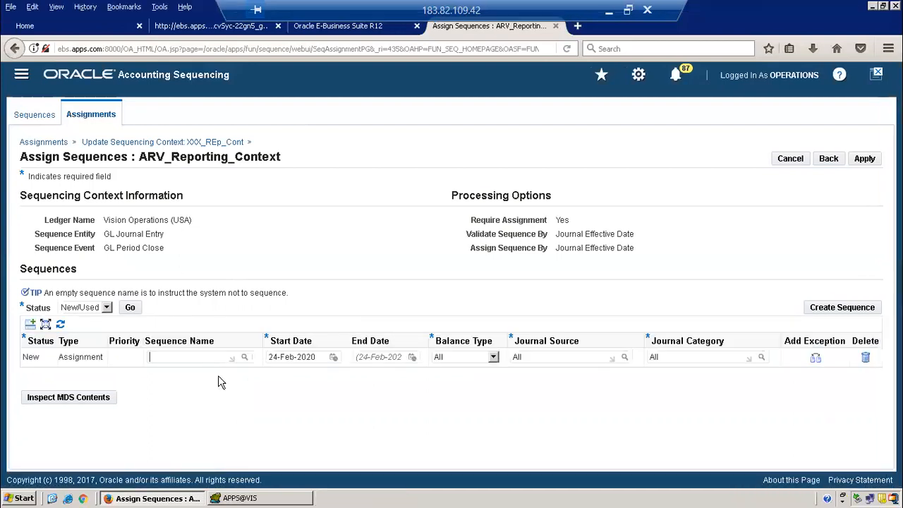
{"action": "type", "text": "ARV%"}
{"action": "key", "text": "Tab"}
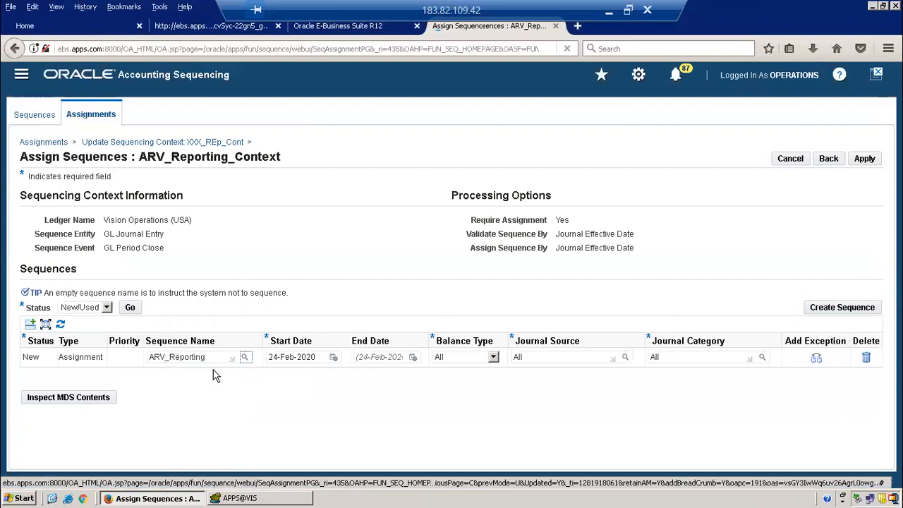
Step: Set the ARV_Reporting assignment's start date to 01-Feb-2020 and apply the context and assignment changes
{"action": "left_click", "coordinate": [318, 356]}
{"action": "left_click_drag", "start_coordinate": [318, 357], "coordinate": [259, 355]}
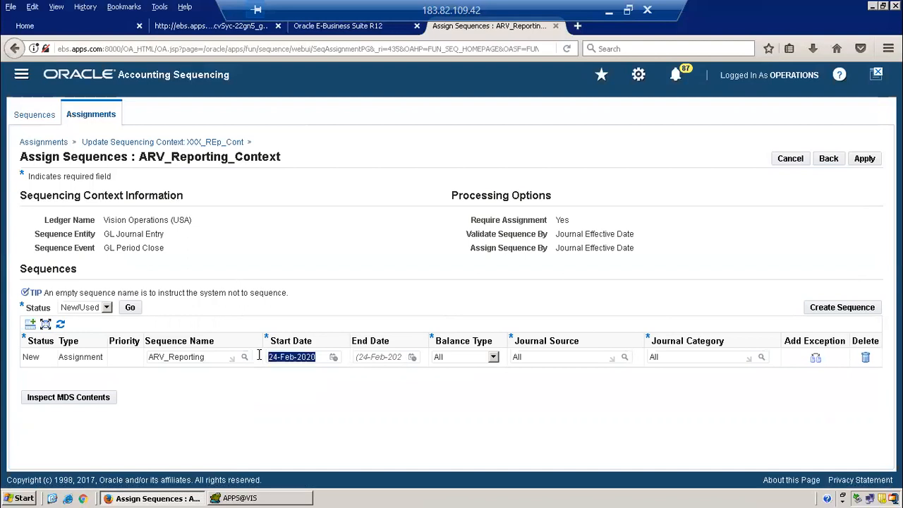
{"action": "type", "text": "01-feb"}
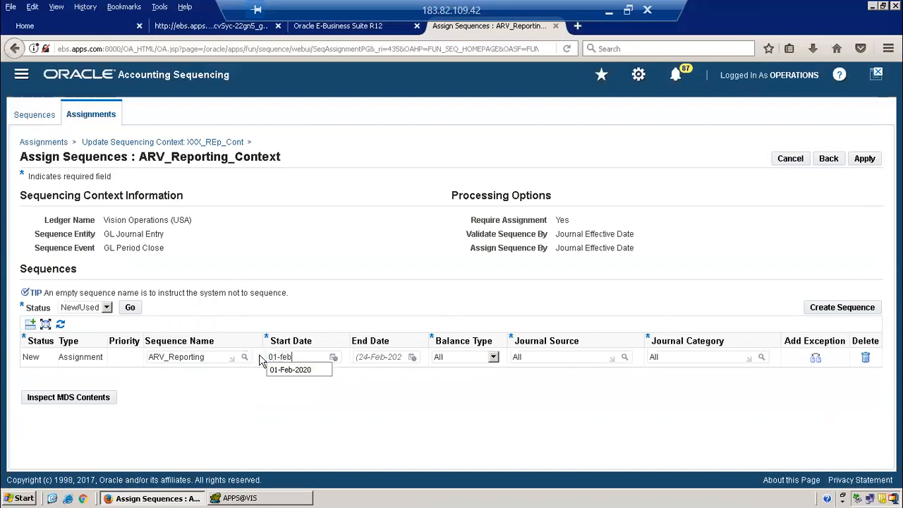
{"action": "type", "text": "-2020"}
{"action": "key", "text": "Tab"}
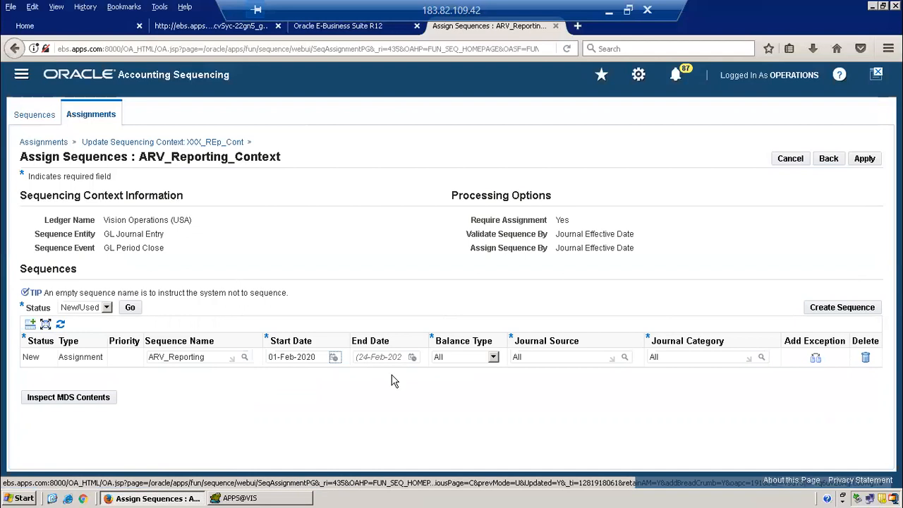
{"action": "left_click", "coordinate": [865, 160]}
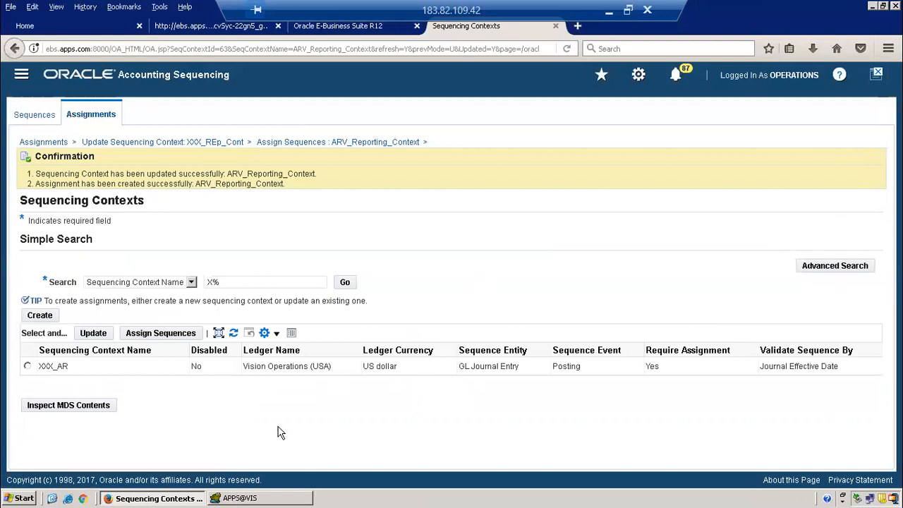
Step: Return to the E-Business Suite home page and relaunch the Oracle forms application through the Payables Invoices favorite
{"action": "left_click", "coordinate": [338, 27]}
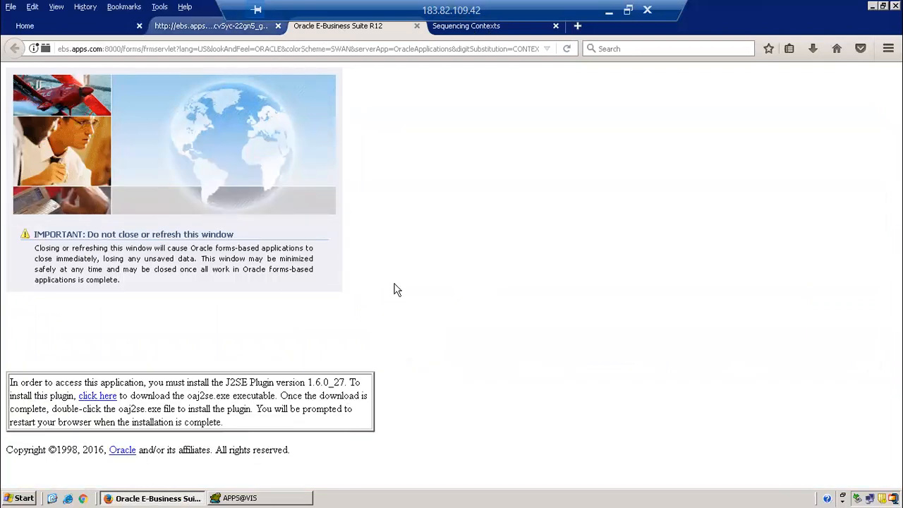
{"action": "key", "text": "ctrl+Tab"}
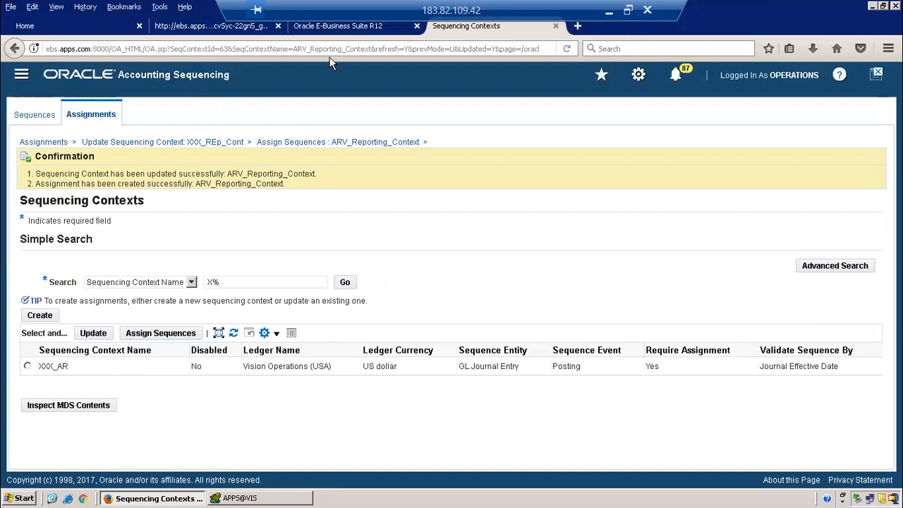
{"action": "left_click", "coordinate": [79, 27]}
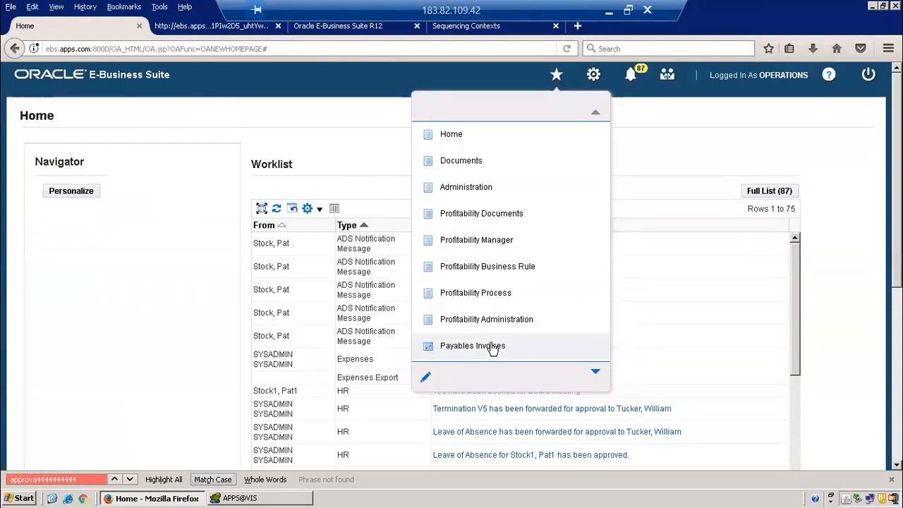
{"action": "left_click", "coordinate": [491, 346]}
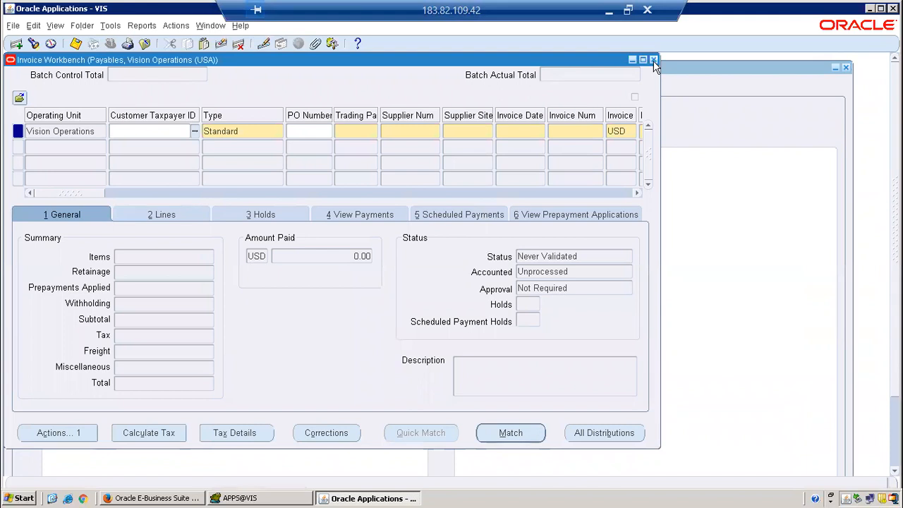
Step: Leave the invoice form and switch the responsibility to General Ledger, Vision Operations (USA)
{"action": "left_click", "coordinate": [110, 45]}
{"action": "type", "text": "g%"}
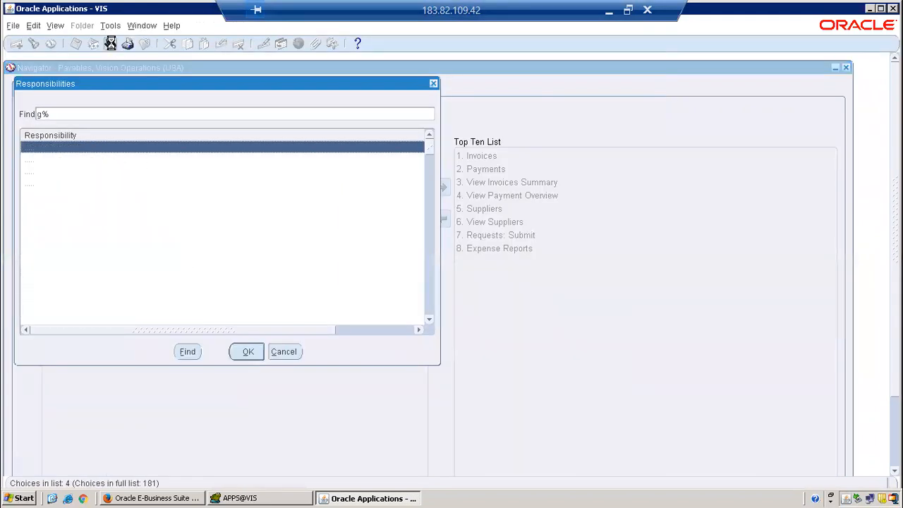
{"action": "key", "text": "Down"}
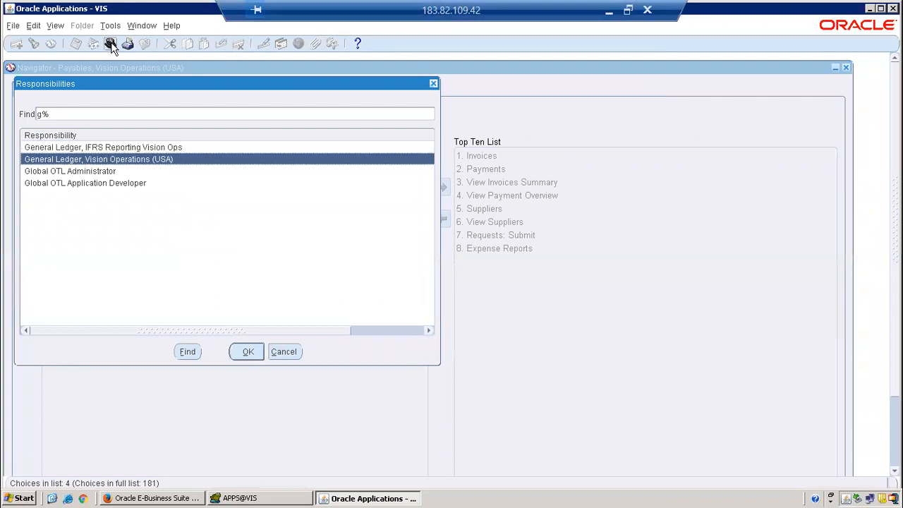
{"action": "key", "text": "Return"}
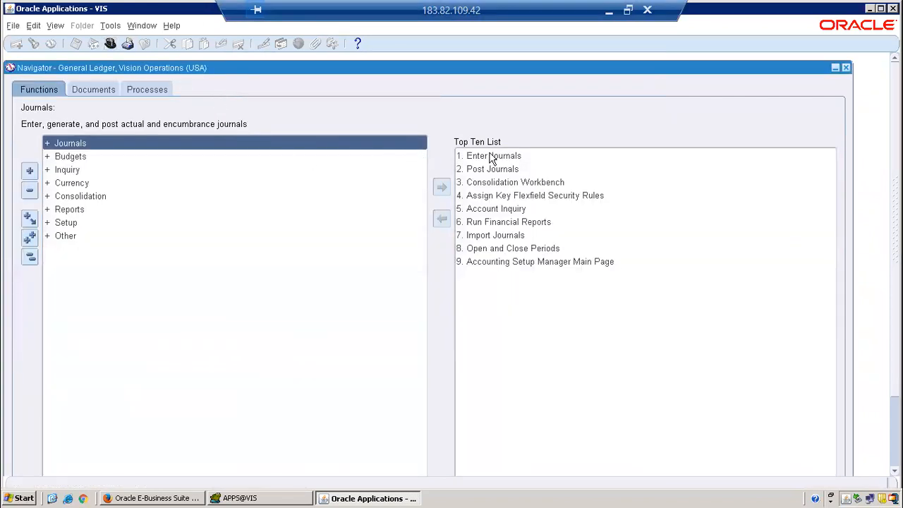
Step: Start entering journals and find all journals for period Feb-20
{"action": "double_click", "coordinate": [492, 157]}
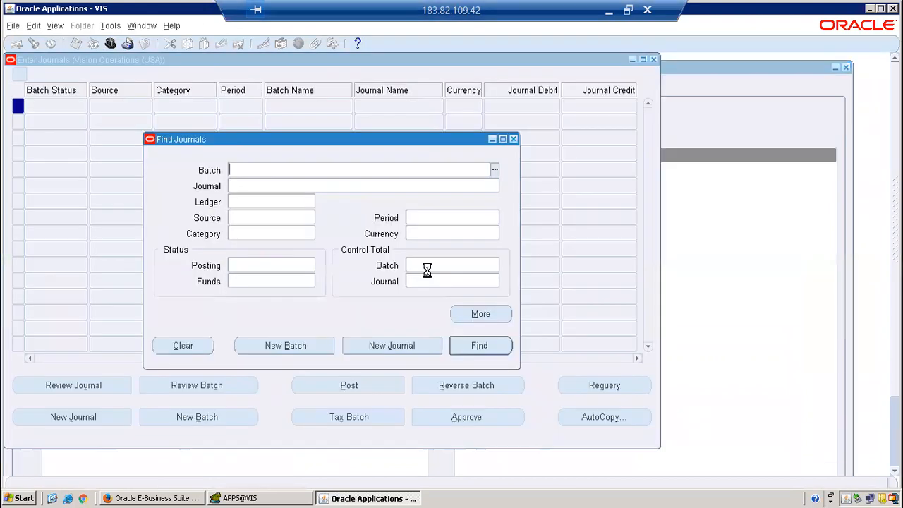
{"action": "left_click", "coordinate": [413, 214]}
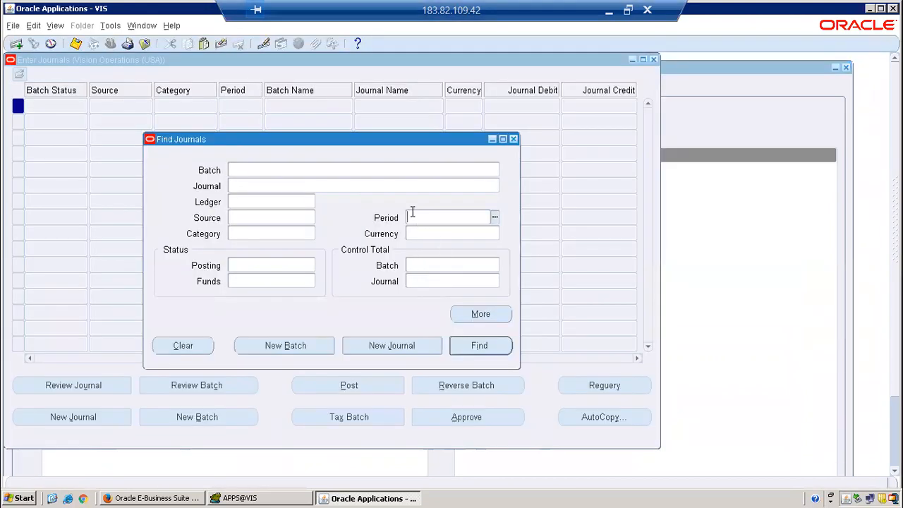
{"action": "type", "text": "feb-20"}
{"action": "key", "text": "Return"}
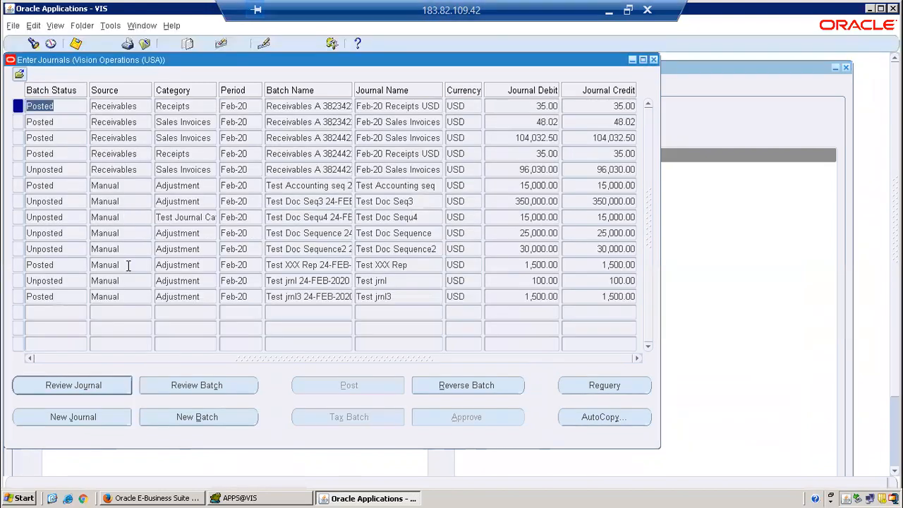
Step: Review the accounting and reporting sequencing information of journal Test jrnl3, and close the journal forms
{"action": "left_click", "coordinate": [124, 297]}
{"action": "left_click", "coordinate": [113, 390]}
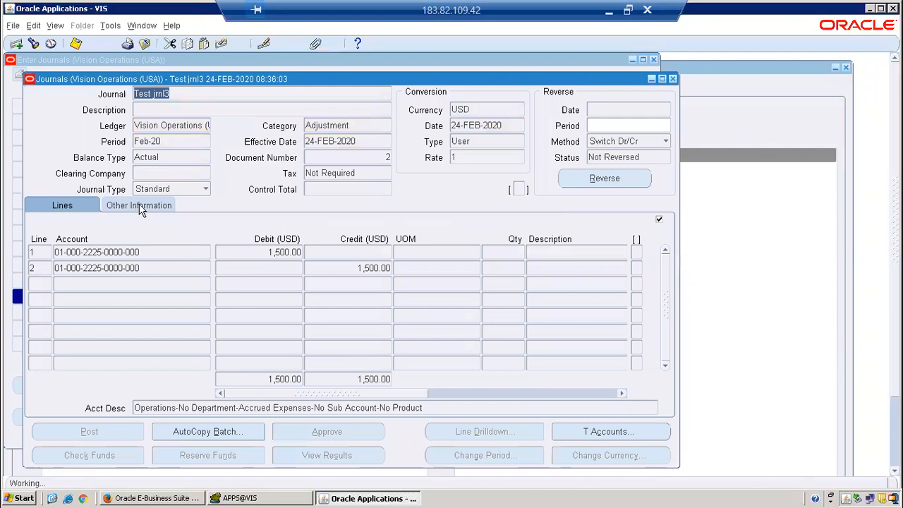
{"action": "left_click", "coordinate": [141, 206]}
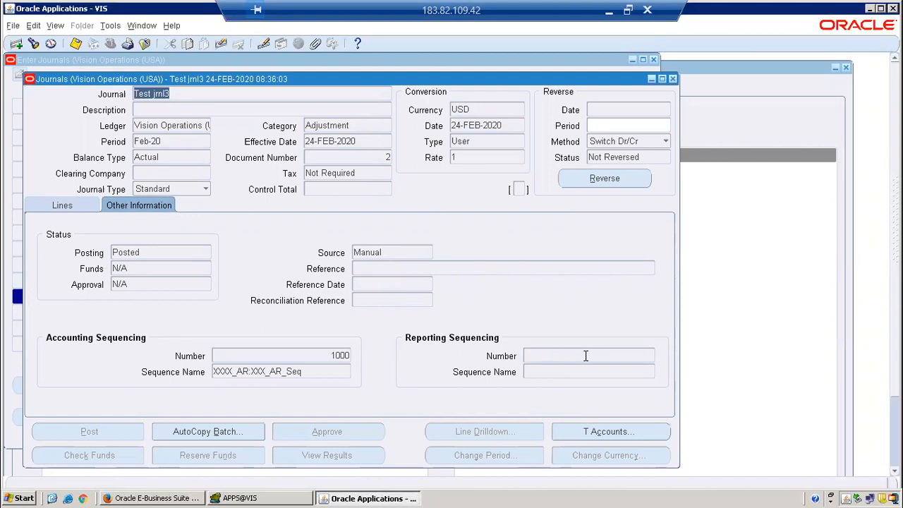
{"action": "left_click", "coordinate": [673, 79]}
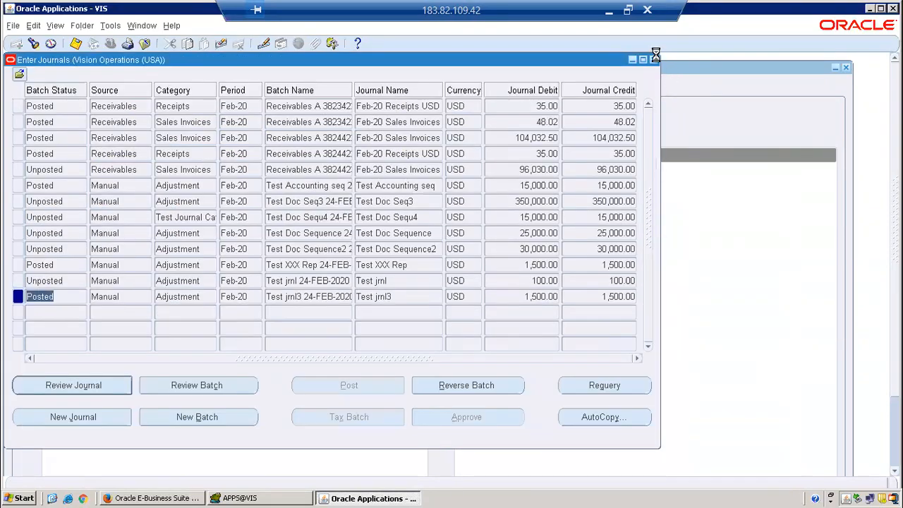
{"action": "left_click", "coordinate": [654, 62]}
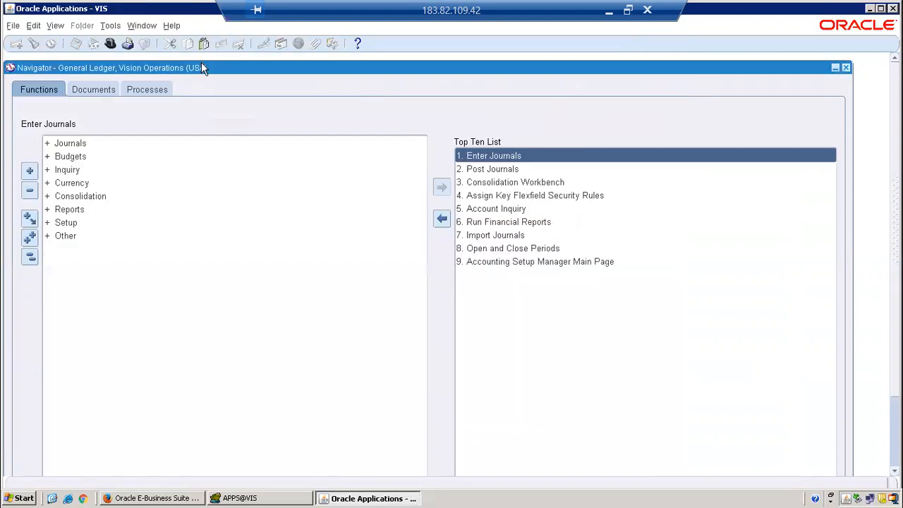
Step: List the accounting periods of ledger Vision Operations (USA), examine their statuses back through the older years, and close the form
{"action": "double_click", "coordinate": [513, 249]}
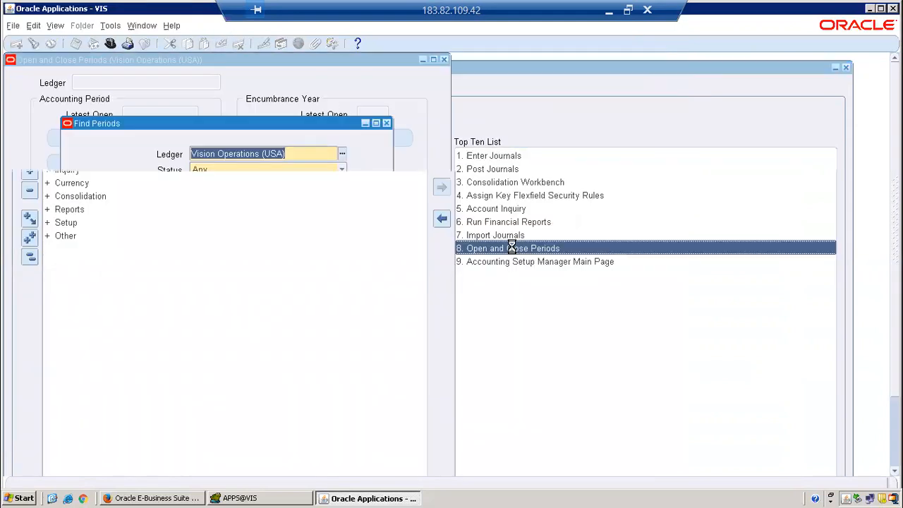
{"action": "left_click", "coordinate": [355, 274]}
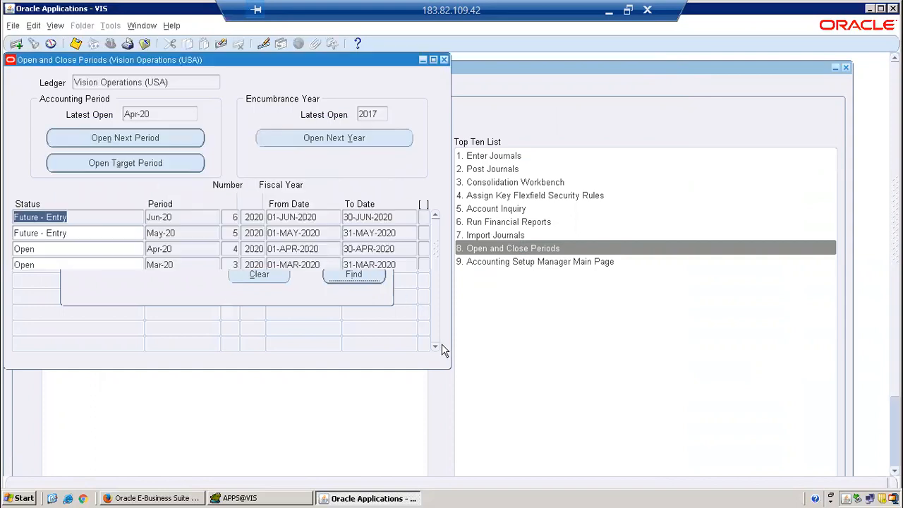
{"action": "left_click", "coordinate": [435, 342]}
{"action": "left_click", "coordinate": [435, 341]}
{"action": "left_click", "coordinate": [435, 341]}
{"action": "left_click", "coordinate": [435, 339]}
{"action": "left_click", "coordinate": [435, 339]}
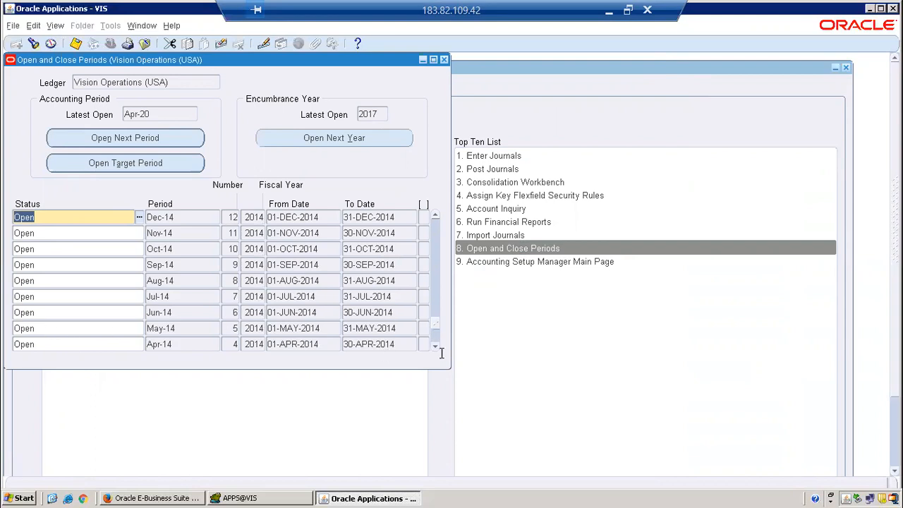
{"action": "left_click", "coordinate": [435, 344]}
{"action": "left_click", "coordinate": [435, 344]}
{"action": "left_click", "coordinate": [435, 344]}
{"action": "left_click", "coordinate": [435, 343]}
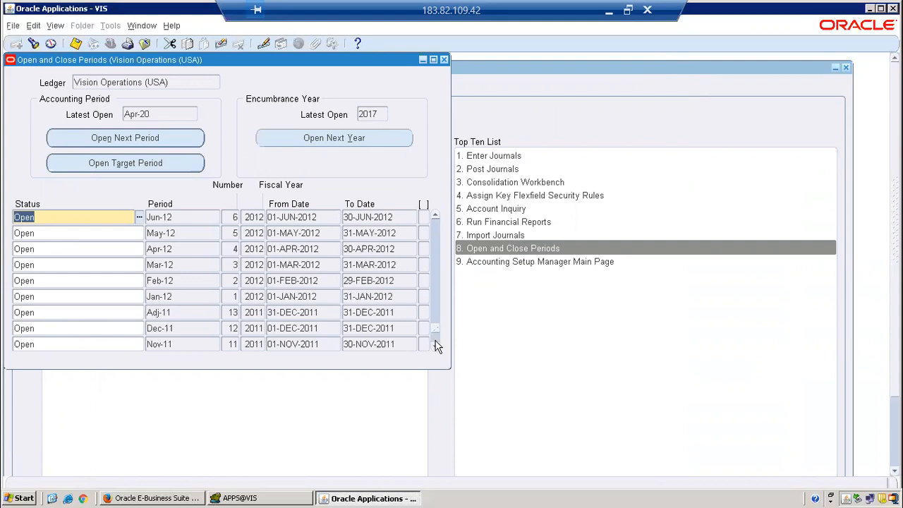
{"action": "left_click", "coordinate": [435, 343]}
{"action": "left_click", "coordinate": [436, 343]}
{"action": "left_click", "coordinate": [436, 344]}
{"action": "left_click", "coordinate": [435, 343]}
{"action": "left_click", "coordinate": [435, 343]}
{"action": "left_click", "coordinate": [435, 343]}
{"action": "left_click", "coordinate": [435, 344]}
{"action": "left_click", "coordinate": [435, 343]}
{"action": "left_click", "coordinate": [435, 343]}
{"action": "left_click", "coordinate": [436, 343]}
{"action": "left_click", "coordinate": [435, 343]}
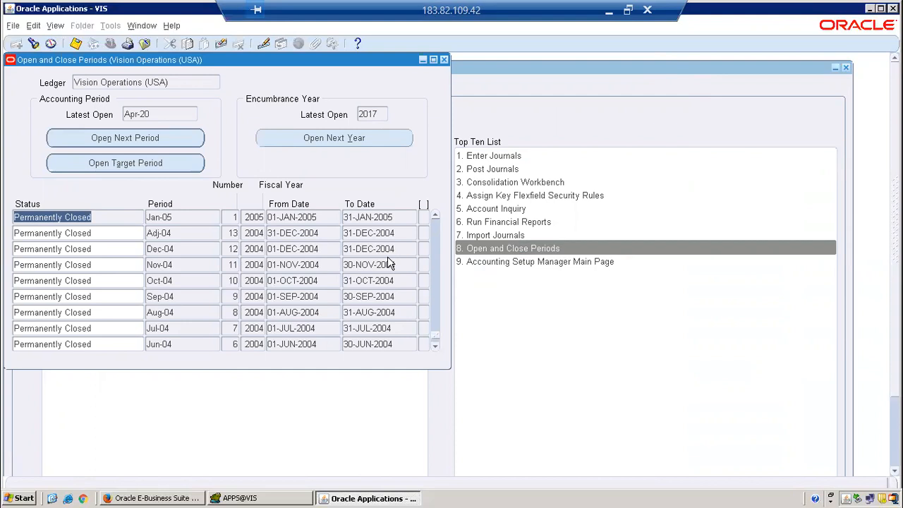
{"action": "left_click", "coordinate": [433, 265]}
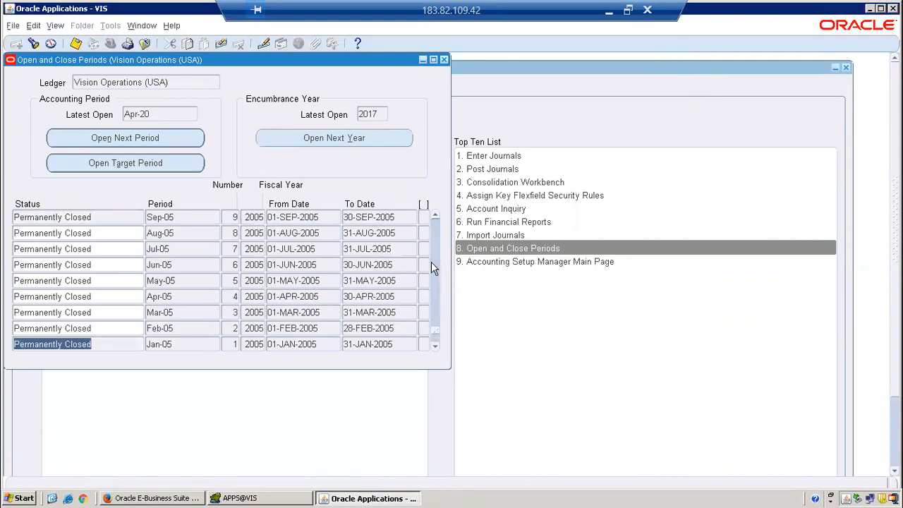
{"action": "left_click", "coordinate": [434, 261]}
{"action": "left_click", "coordinate": [434, 260]}
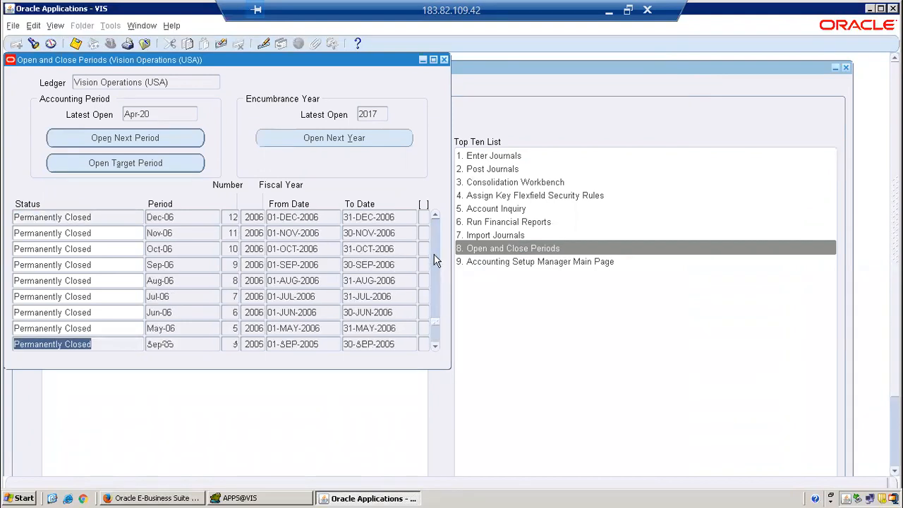
{"action": "left_click", "coordinate": [434, 260]}
{"action": "left_click", "coordinate": [434, 256]}
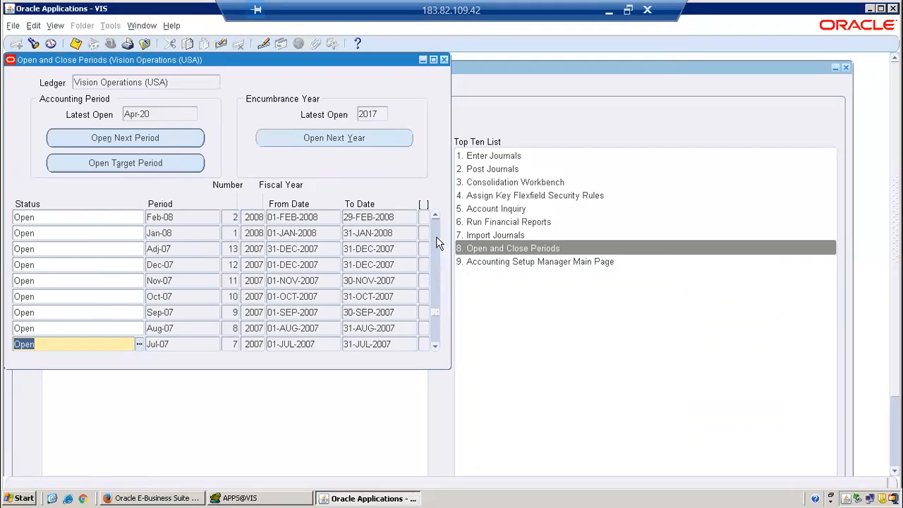
{"action": "scroll", "coordinate": [436, 236], "scroll_direction": "up", "scroll_amount": 5}
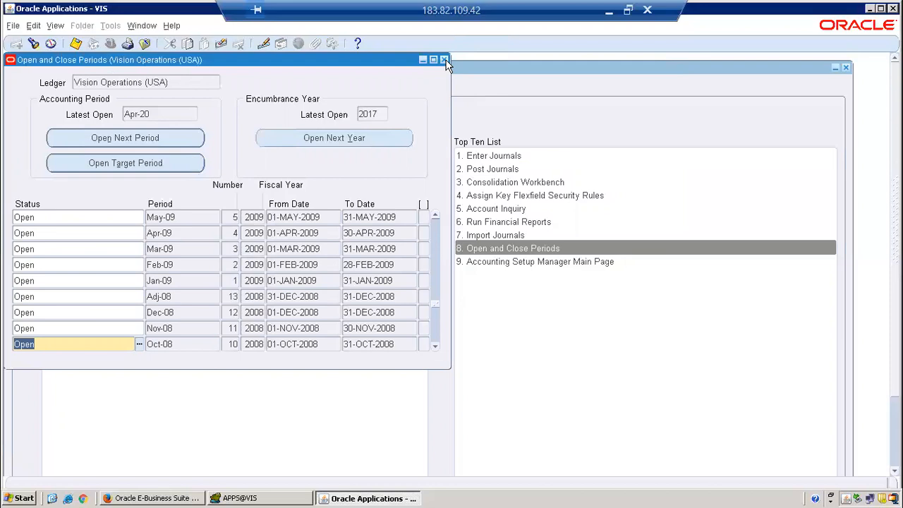
{"action": "left_click", "coordinate": [444, 59]}
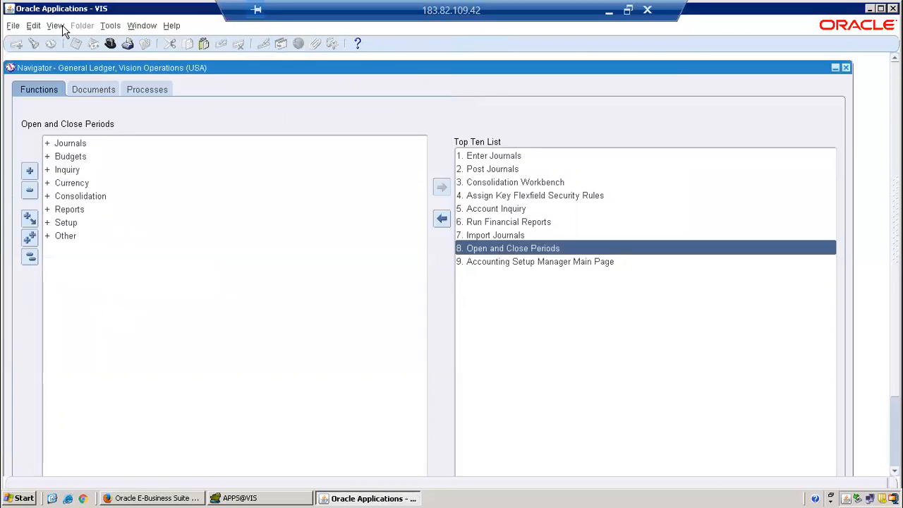
Step: Find the submitted concurrent requests and examine the Create Reporting Sequence requests run for Feb-20 with RESET and ASSIGN
{"action": "left_click", "coordinate": [61, 26]}
{"action": "left_click", "coordinate": [88, 194]}
{"action": "left_click", "coordinate": [395, 370]}
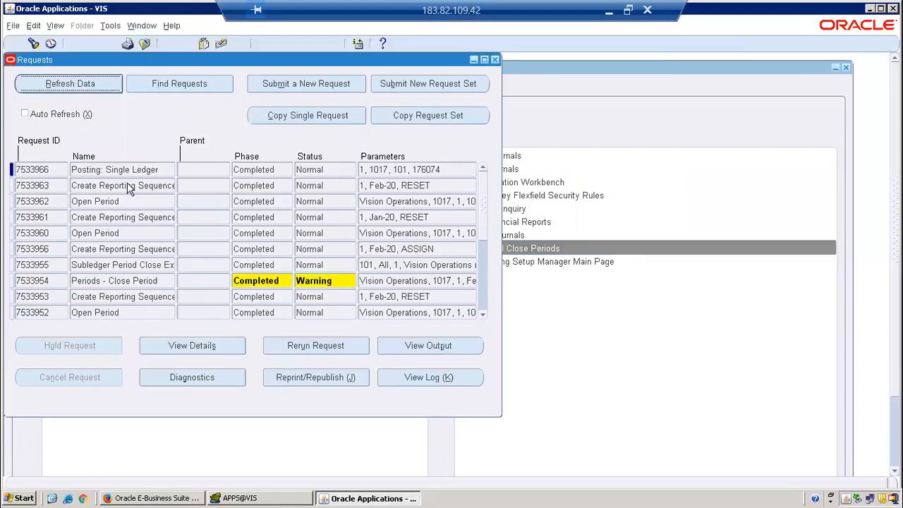
{"action": "left_click", "coordinate": [124, 185]}
{"action": "left_click_drag", "start_coordinate": [103, 184], "coordinate": [110, 186]}
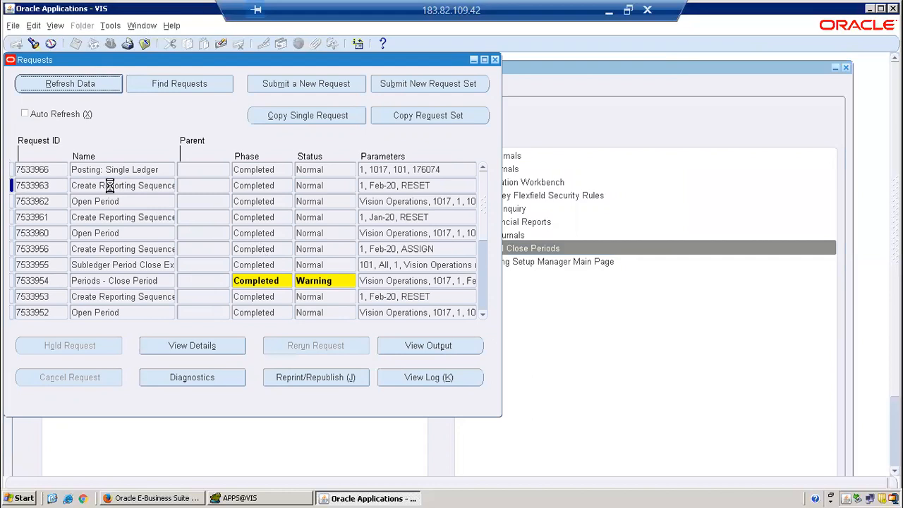
{"action": "left_click_drag", "start_coordinate": [166, 187], "coordinate": [191, 186]}
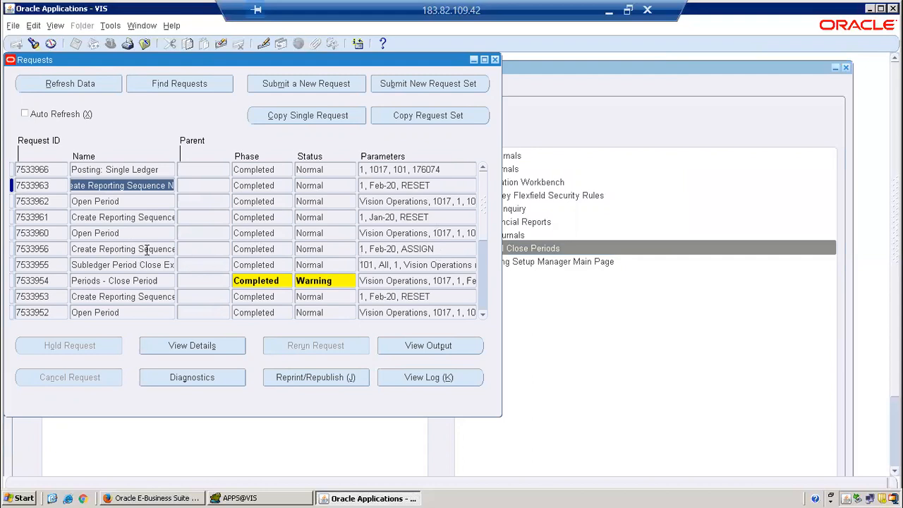
{"action": "left_click", "coordinate": [439, 250]}
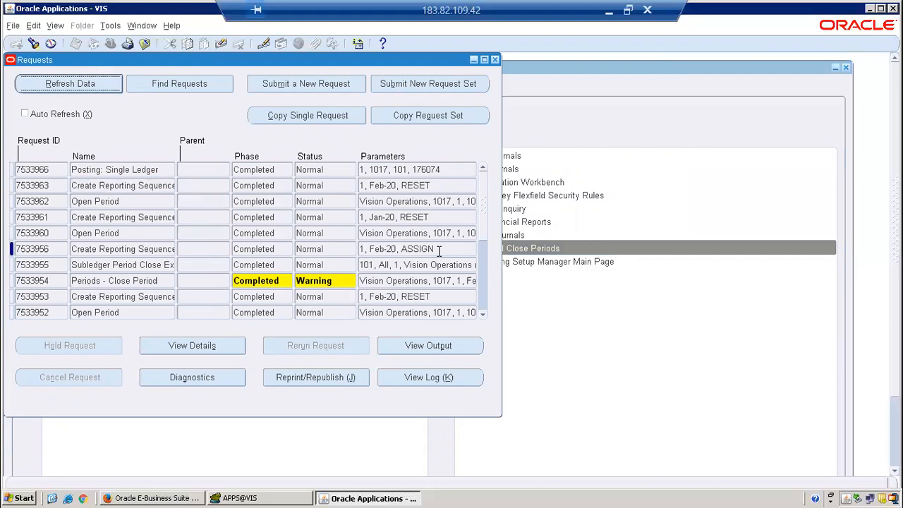
{"action": "left_click", "coordinate": [133, 250]}
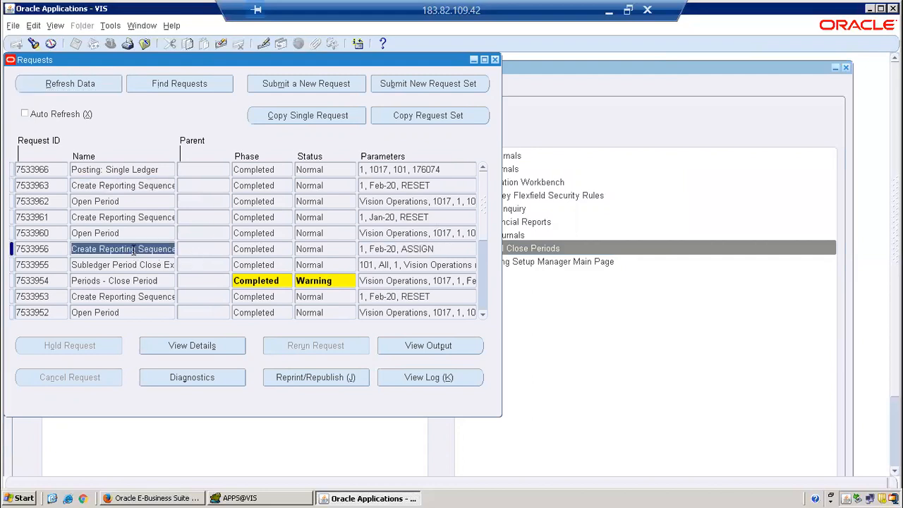